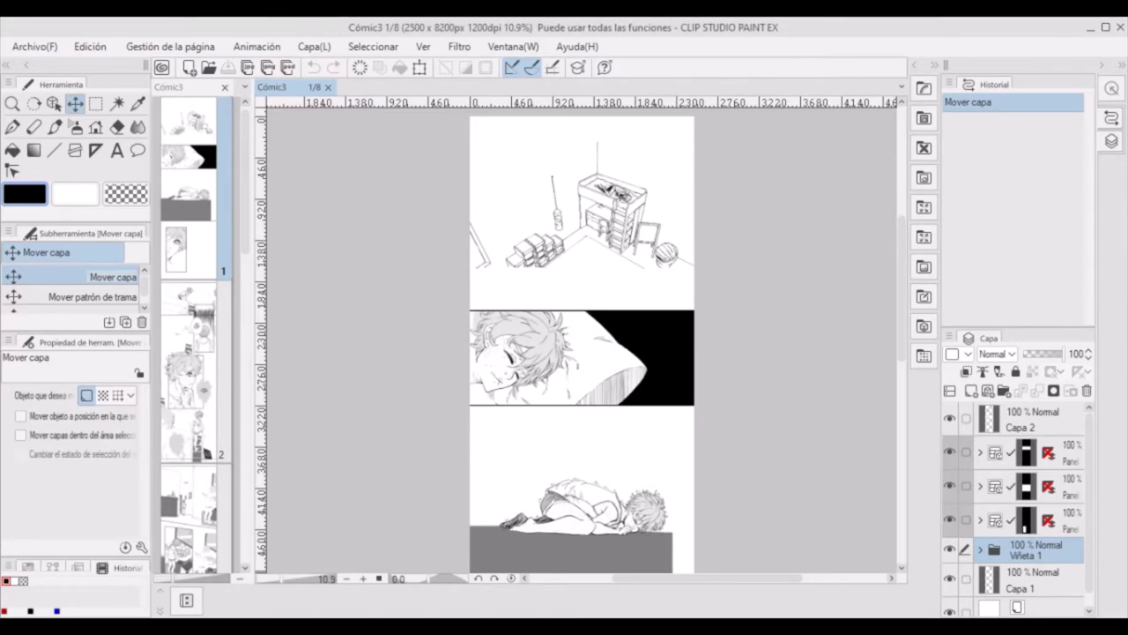
- Expand the Viñeta 1 folder and select the Panel 1 - copia layer for inking the striped round seat
click(12, 103)
scroll(597, 290, up, 5)
scroll(782, 217, up, 3)
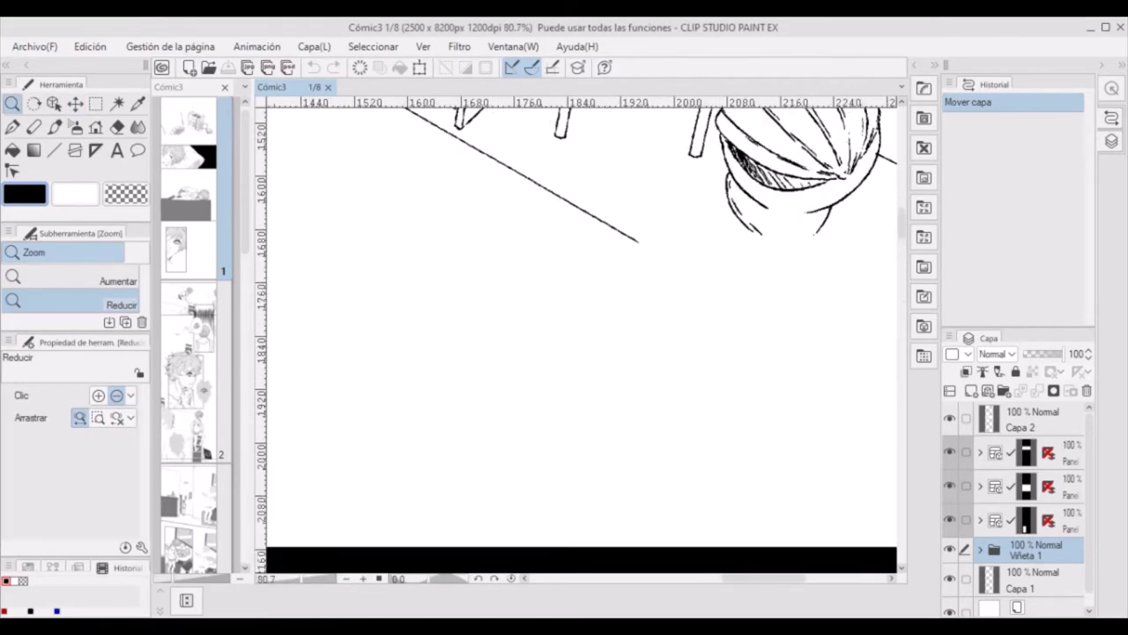
click(494, 578)
click(494, 579)
click(495, 578)
click(495, 579)
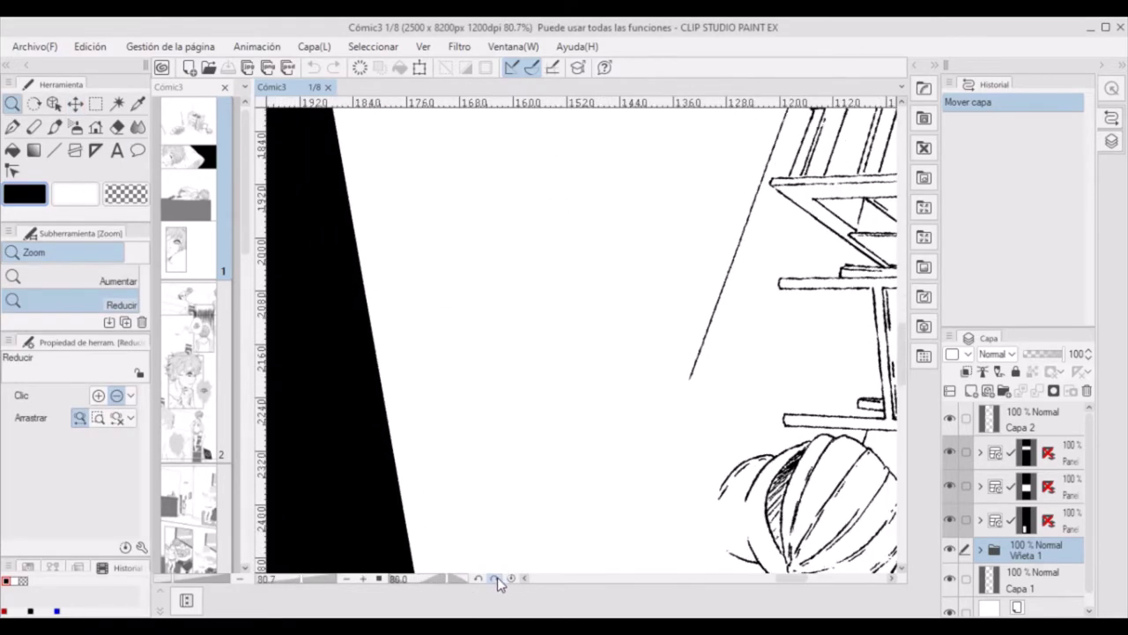
click(979, 549)
click(954, 546)
scroll(723, 486, up, 3)
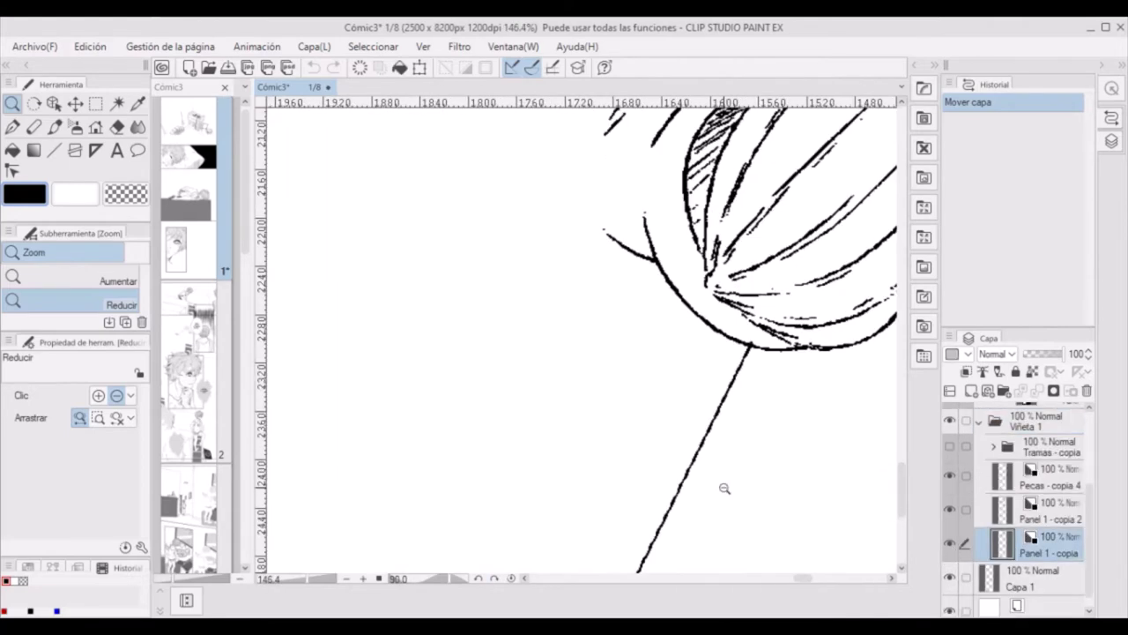
scroll(904, 491, up, 3)
- Choose the G real pen and set its brush size to 0.22
click(14, 127)
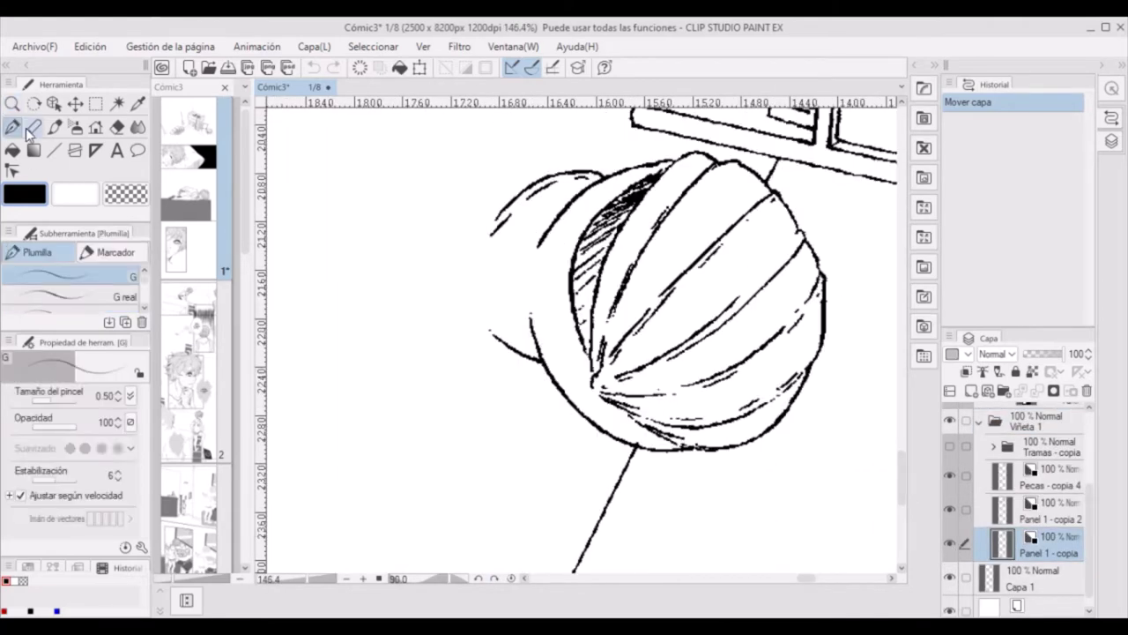
click(62, 296)
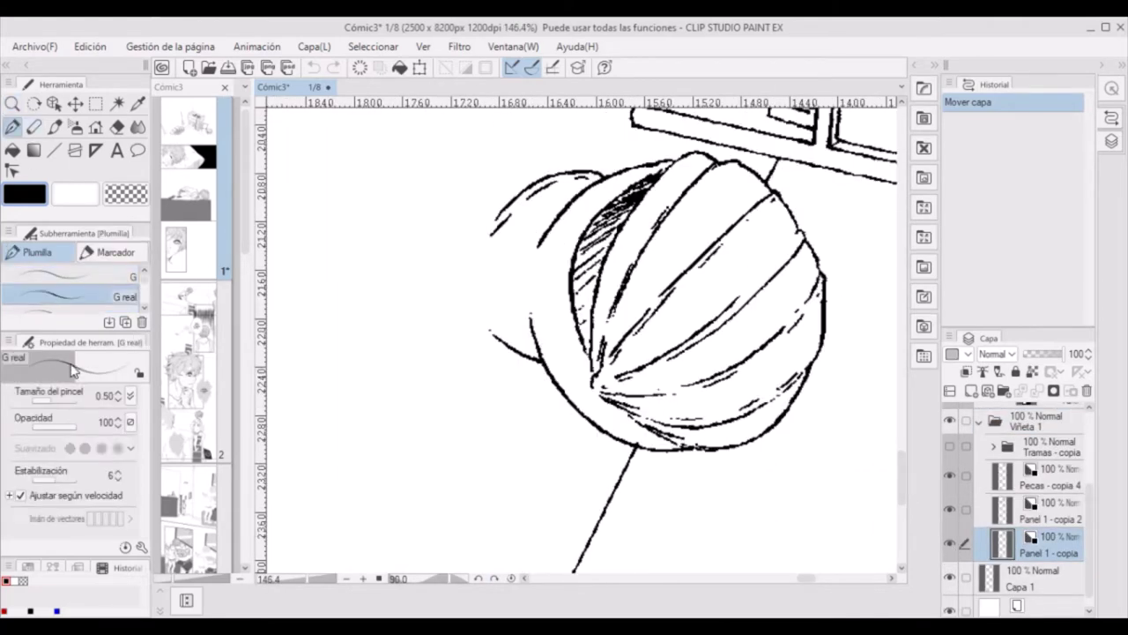
click(51, 405)
drag(460, 307, 449, 373)
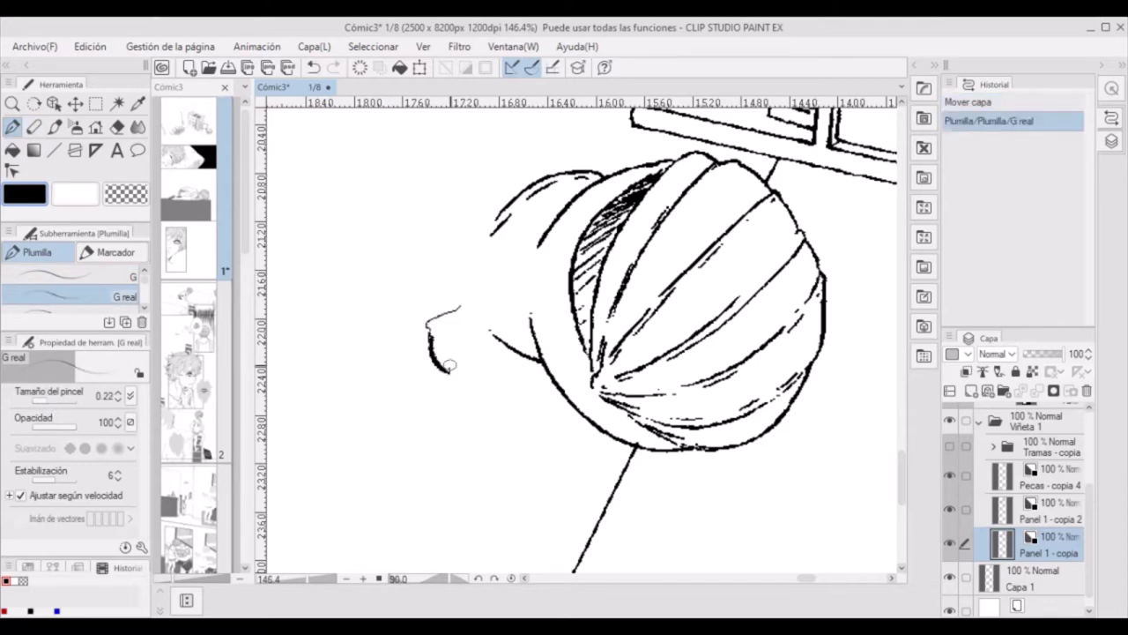
drag(466, 419, 488, 450)
drag(402, 306, 392, 357)
drag(425, 372, 448, 399)
drag(465, 327, 421, 373)
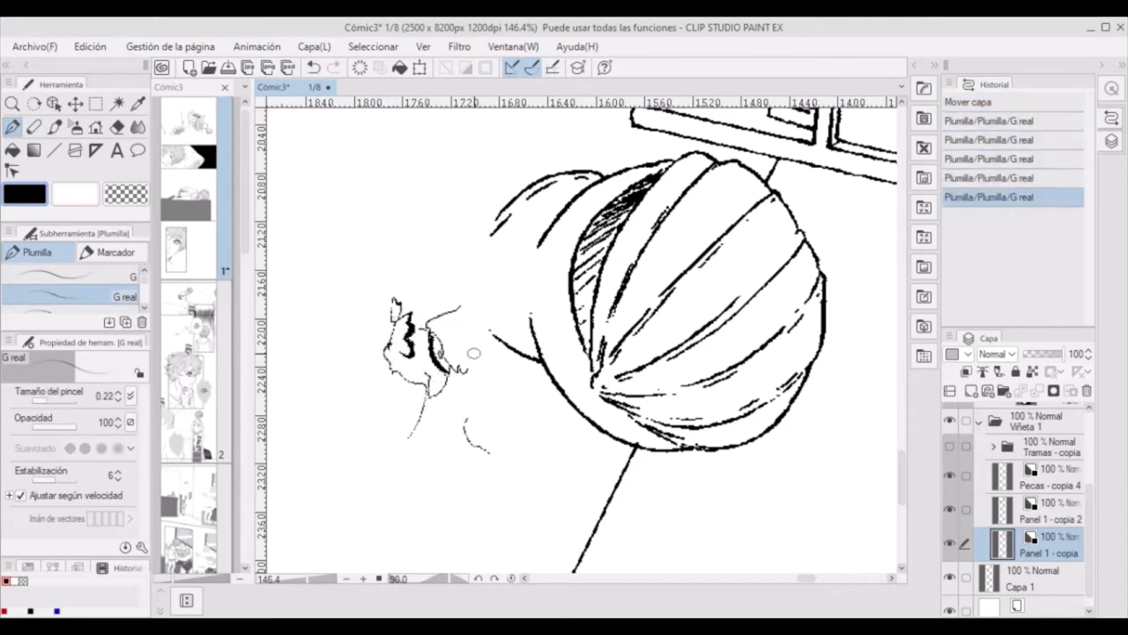
click(998, 104)
drag(438, 335, 474, 361)
drag(484, 414, 481, 438)
drag(493, 339, 490, 210)
key(ctrl+z)
key(c)
- Erase the stray marks and the frayed line end, and draw the missing outer outline of the striped seat's base
drag(481, 416, 484, 439)
drag(490, 234, 501, 217)
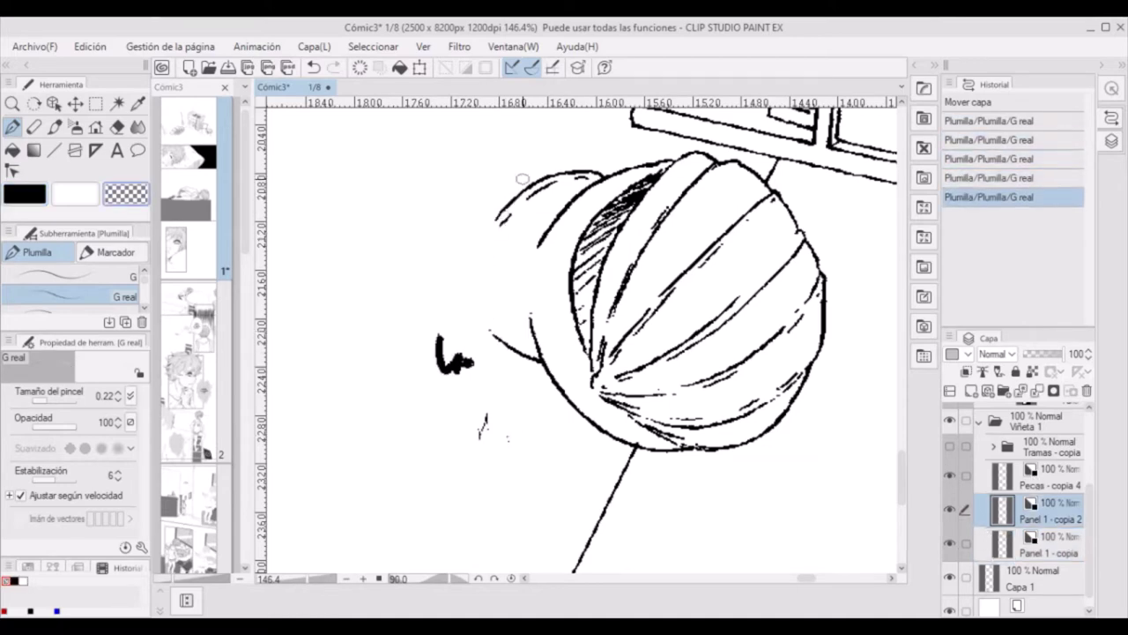
drag(449, 335, 445, 374)
key(c)
drag(495, 335, 513, 192)
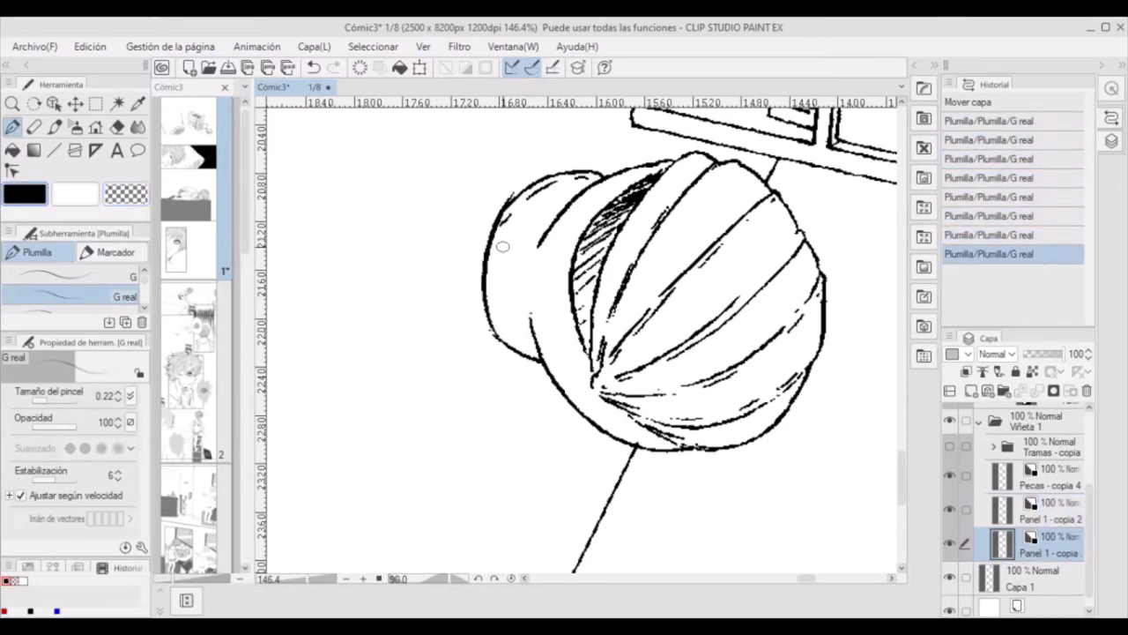
- Clean up the joins of the base outline and add a thin inner contour line along its curve
drag(605, 359, 617, 366)
key(c)
drag(476, 322, 494, 331)
key(ctrl+z)
drag(487, 216, 511, 196)
mouse_move(500, 227)
mouse_down()
mouse_move(506, 214)
mouse_move(511, 339)
mouse_up()
key(alt+bracketright)
click(1057, 549)
key(c)
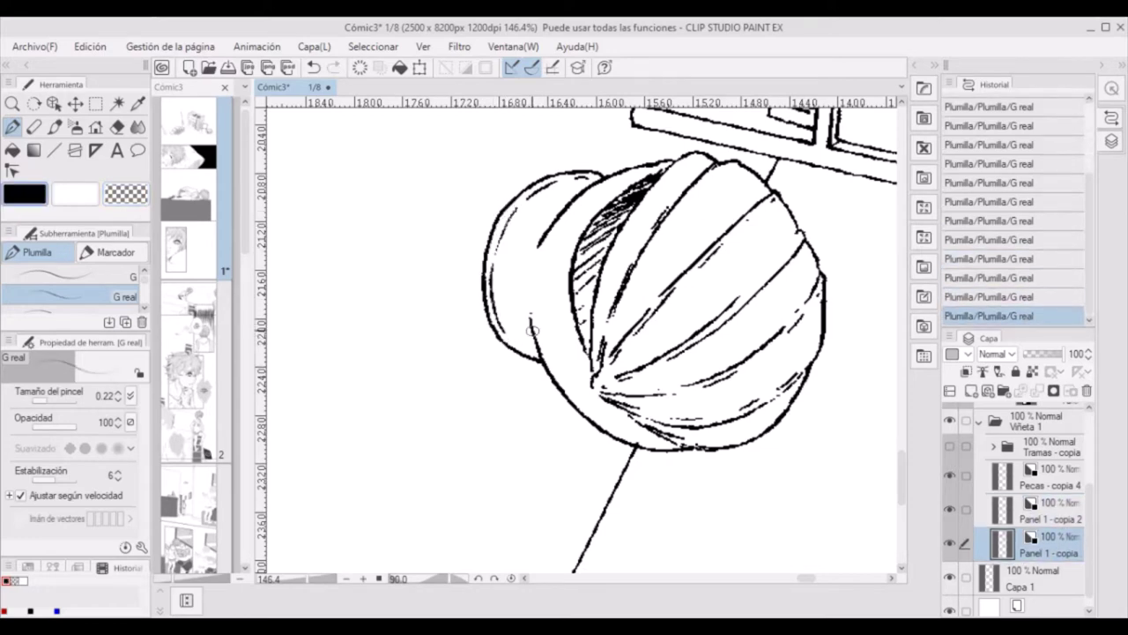
click(512, 579)
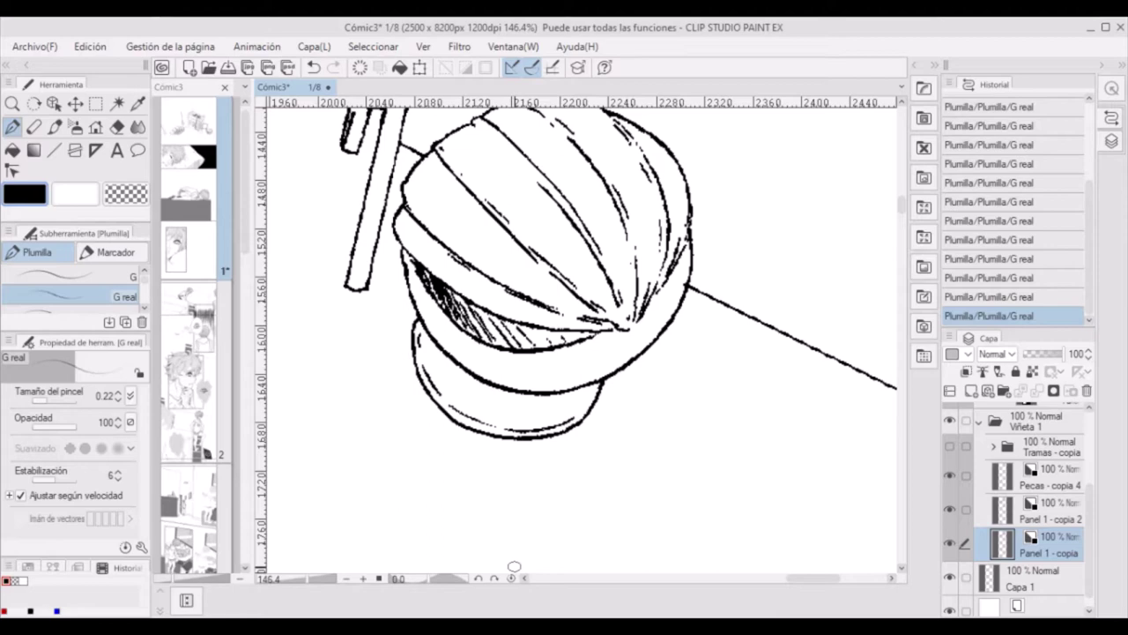
click(1068, 500)
key(c)
key(ctrl+z)
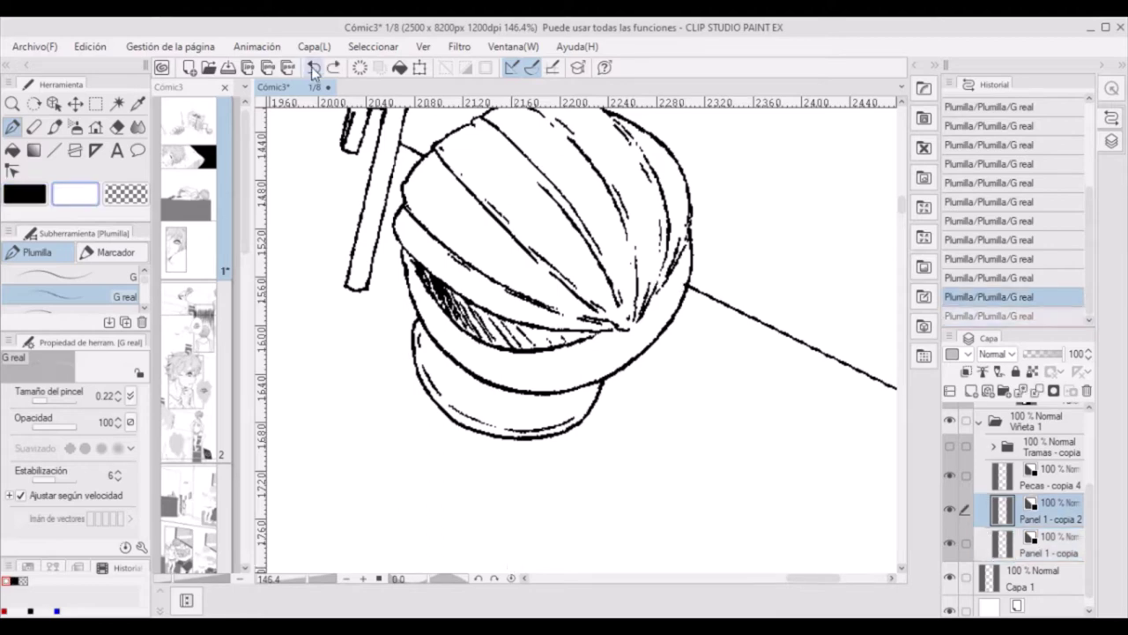
key(ctrl+y)
key(c)
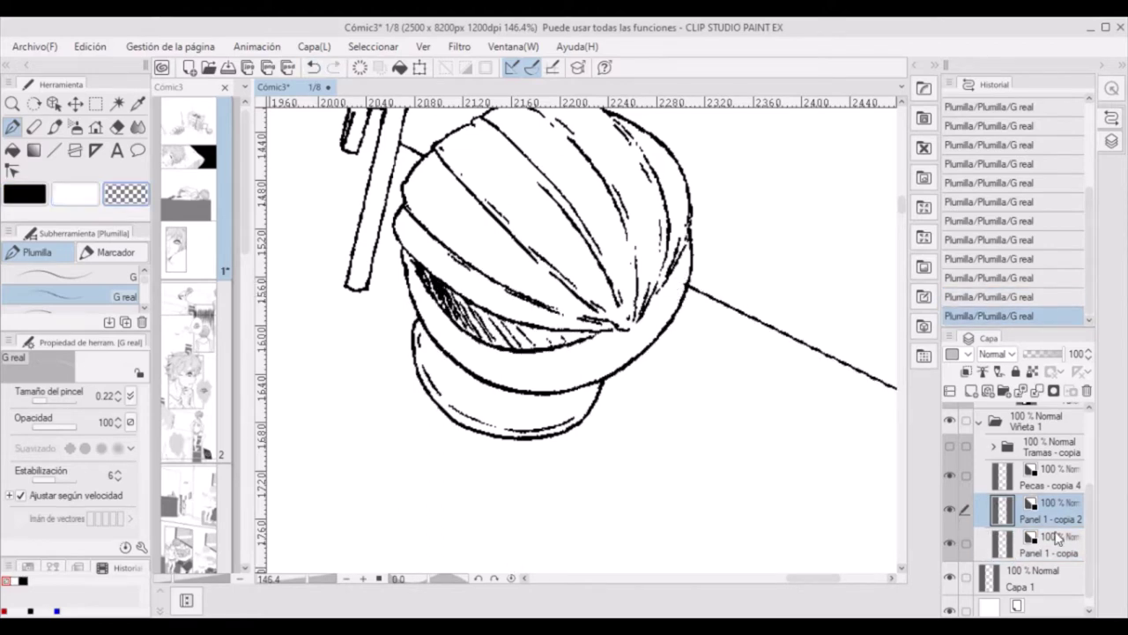
- Create a linear ruler on the Panel 1 - copia layer along the unfinished floor line, reaching past the page's right edge
click(1047, 546)
scroll(908, 332, down, 2)
scroll(908, 331, right, 3)
scroll(829, 589, down, 5)
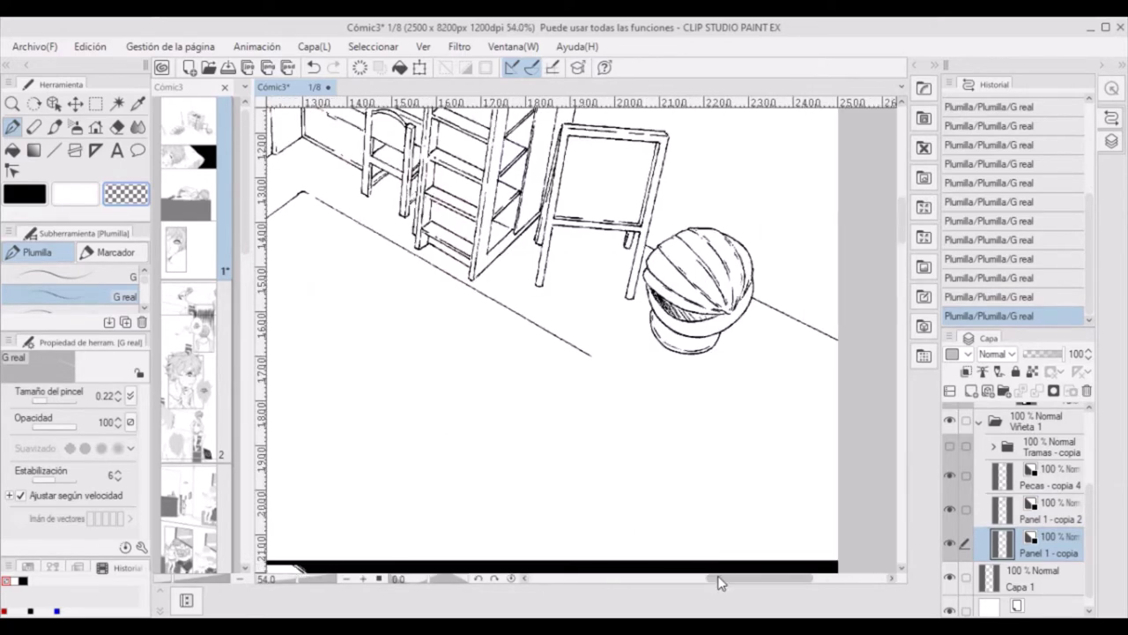
key(u)
drag(337, 214, 850, 509)
key(p)
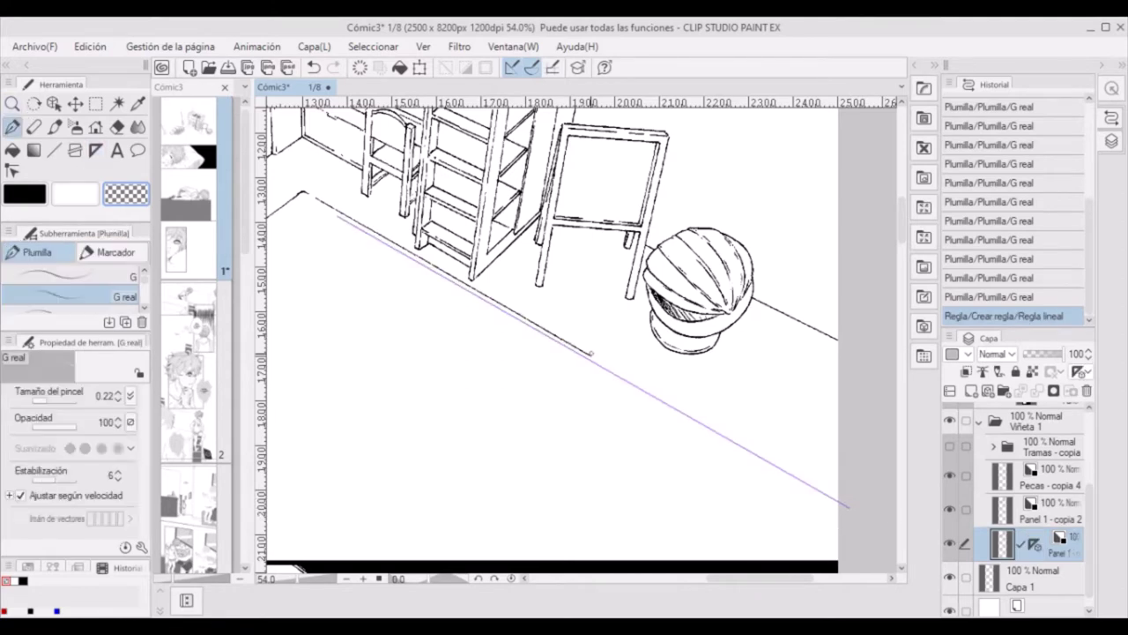
- Adjust the linear ruler's end points so it lies exactly on the existing floor line
drag(591, 360, 742, 447)
key(ctrl+z)
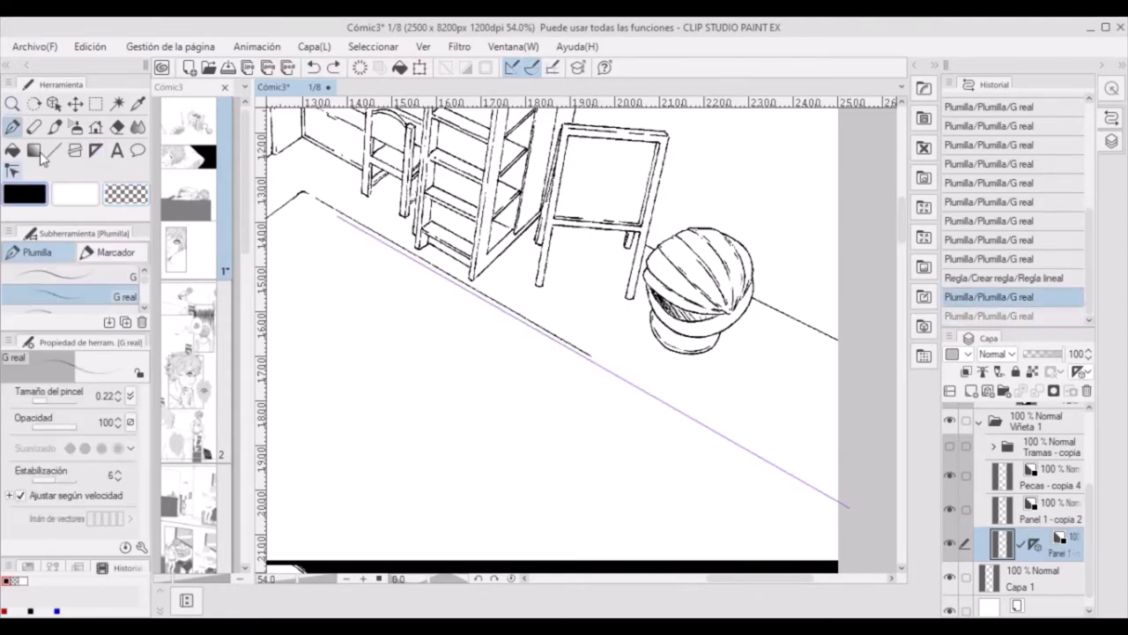
key(y)
drag(634, 385, 856, 494)
drag(591, 360, 330, 212)
drag(856, 496, 863, 504)
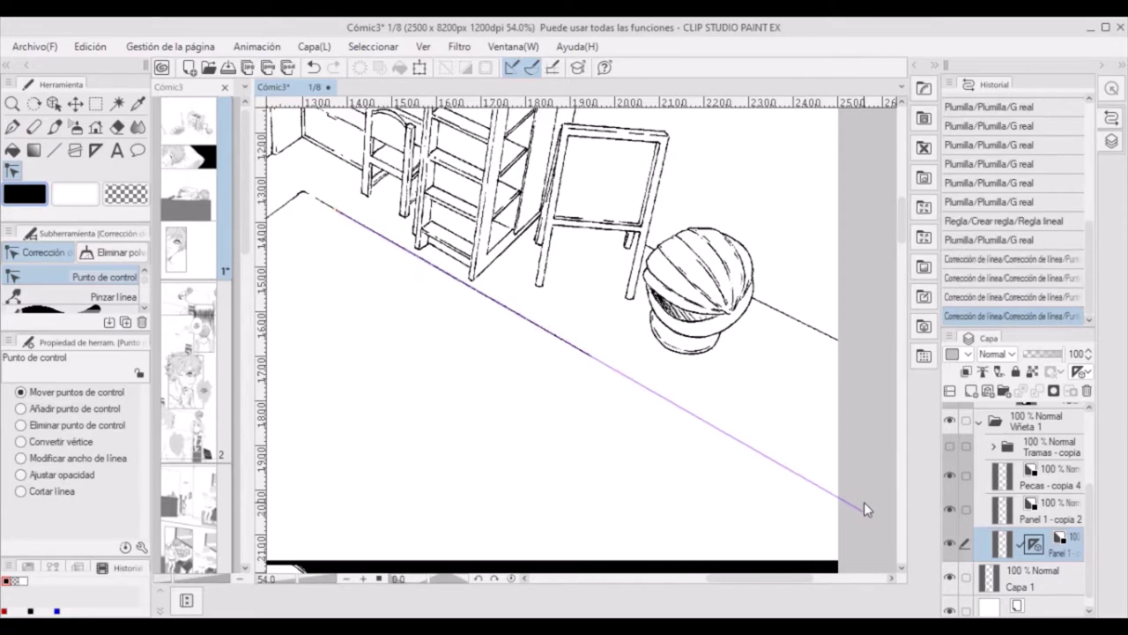
- Save the page and ink the floor line along the ruler with the G real pen up to the page edge
click(12, 126)
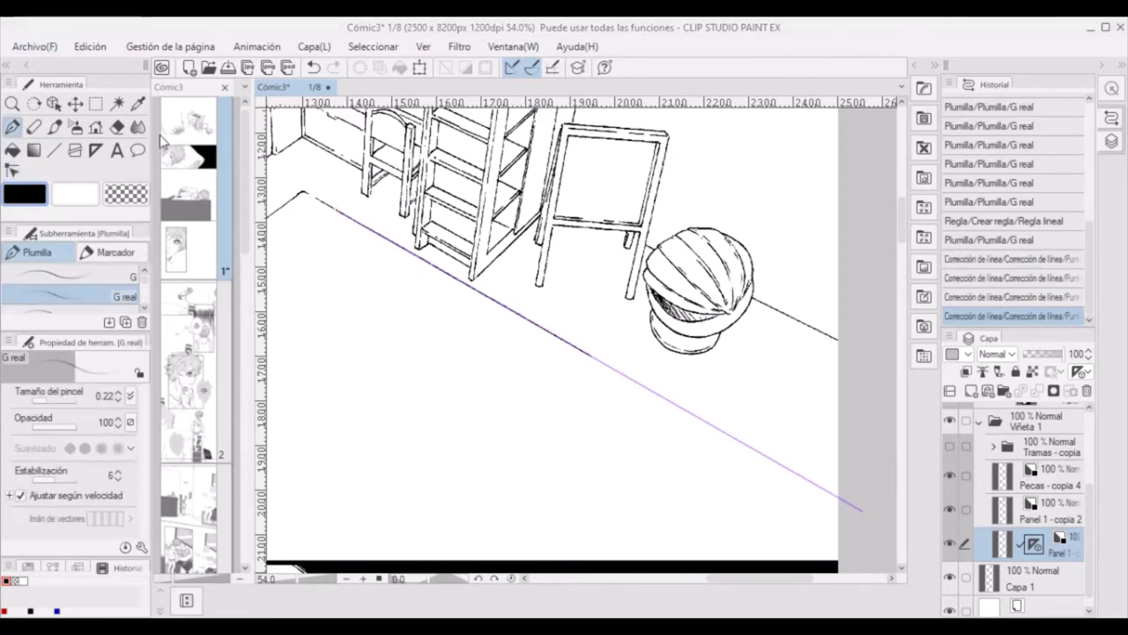
key(ctrl+s)
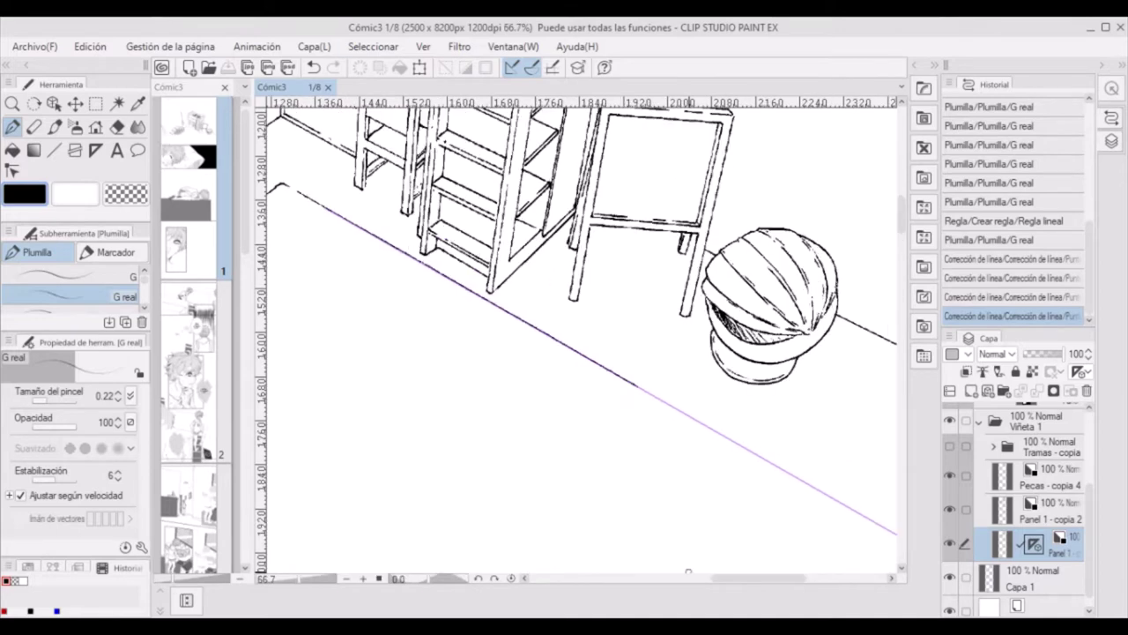
drag(428, 275, 908, 608)
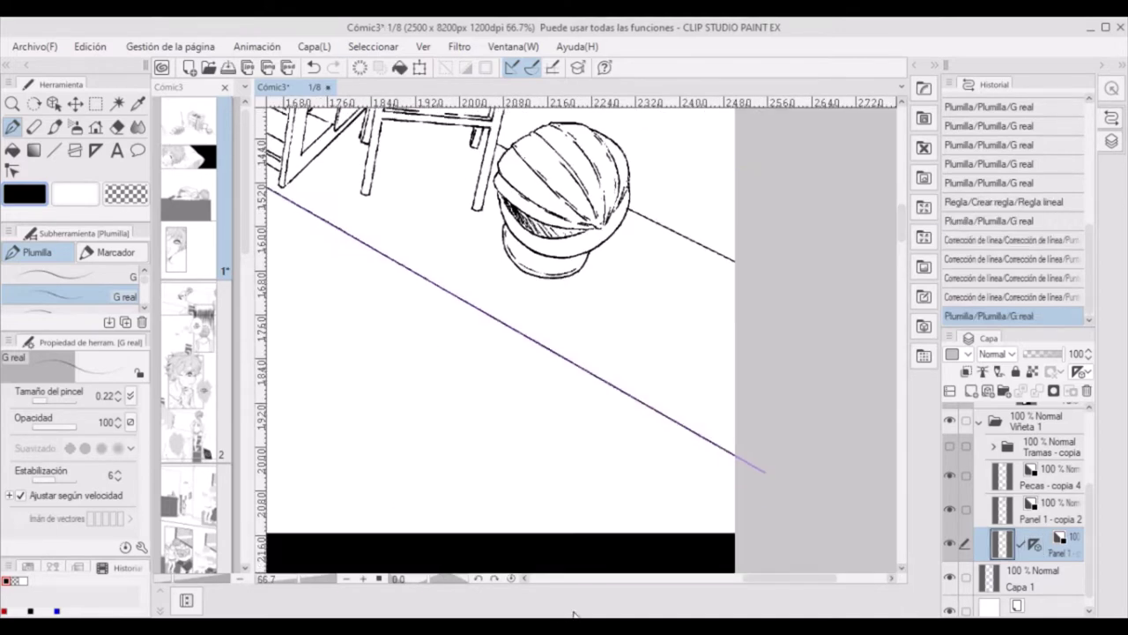
- Move the ruler's inner end to the floor corner and ink the gap between the corner and the floor line
drag(735, 580, 645, 603)
scroll(644, 603, up, 2)
click(12, 170)
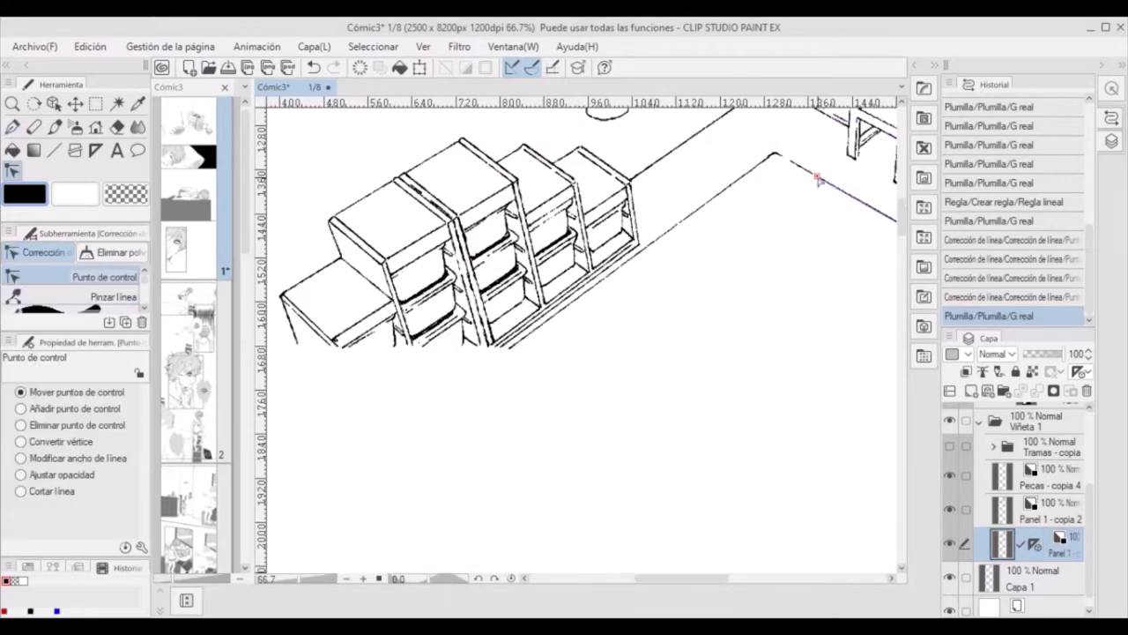
click(803, 182)
click(34, 126)
click(12, 171)
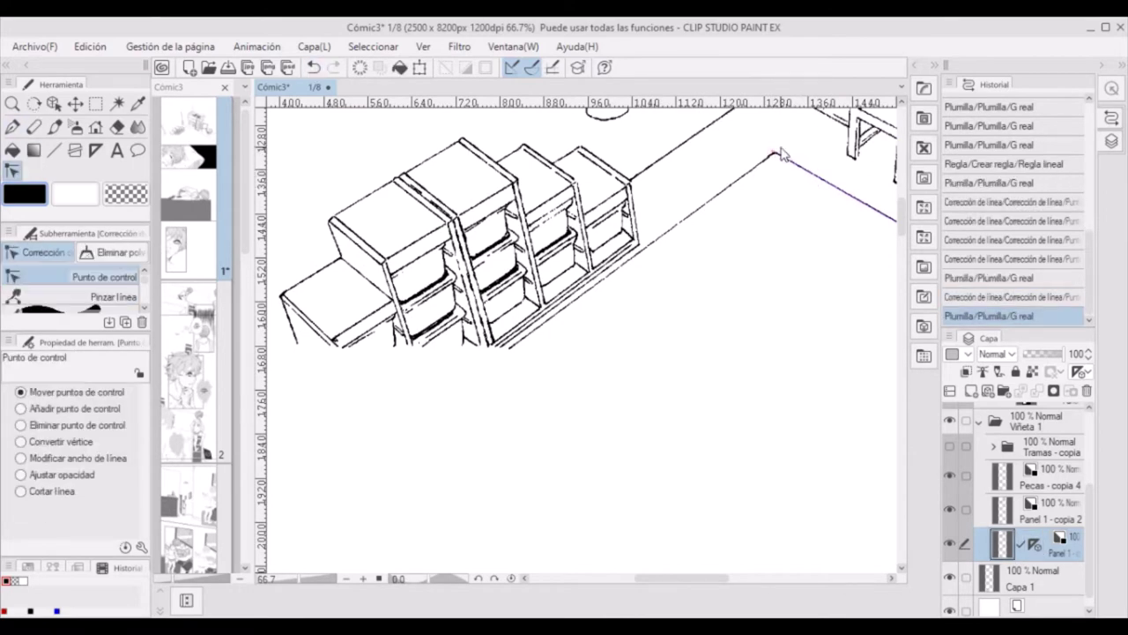
- Align the ruler with the floor line beside the shelves and ink the line down to the panel's lower border
drag(662, 578, 617, 586)
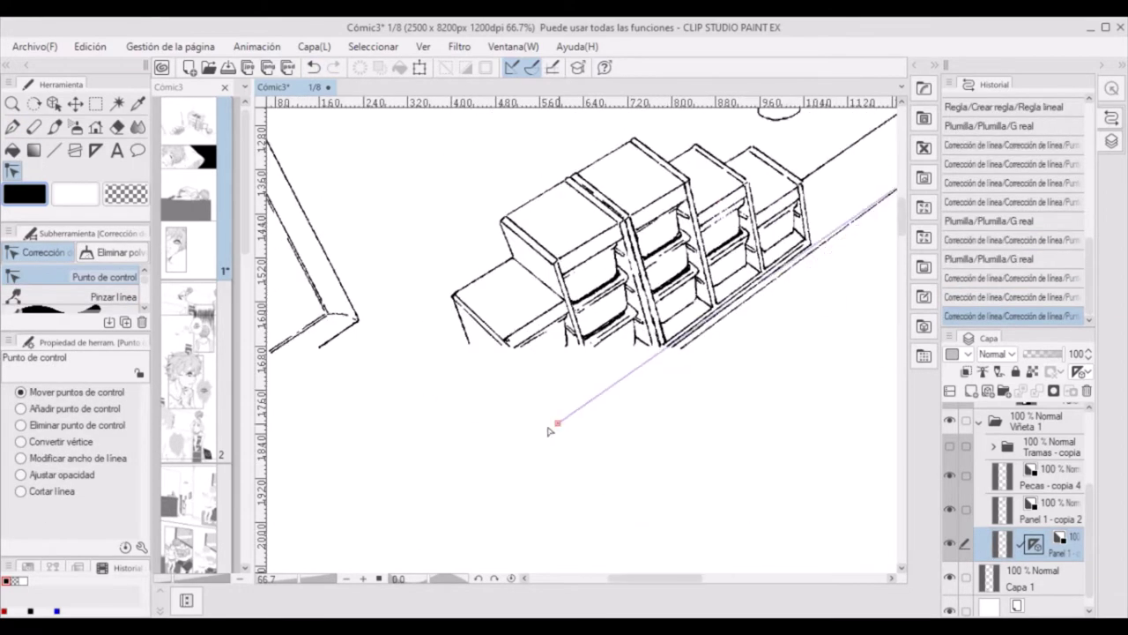
drag(549, 358, 403, 554)
mouse_move(901, 202)
mouse_down()
mouse_move(905, 250)
mouse_move(907, 232)
mouse_up()
key(p)
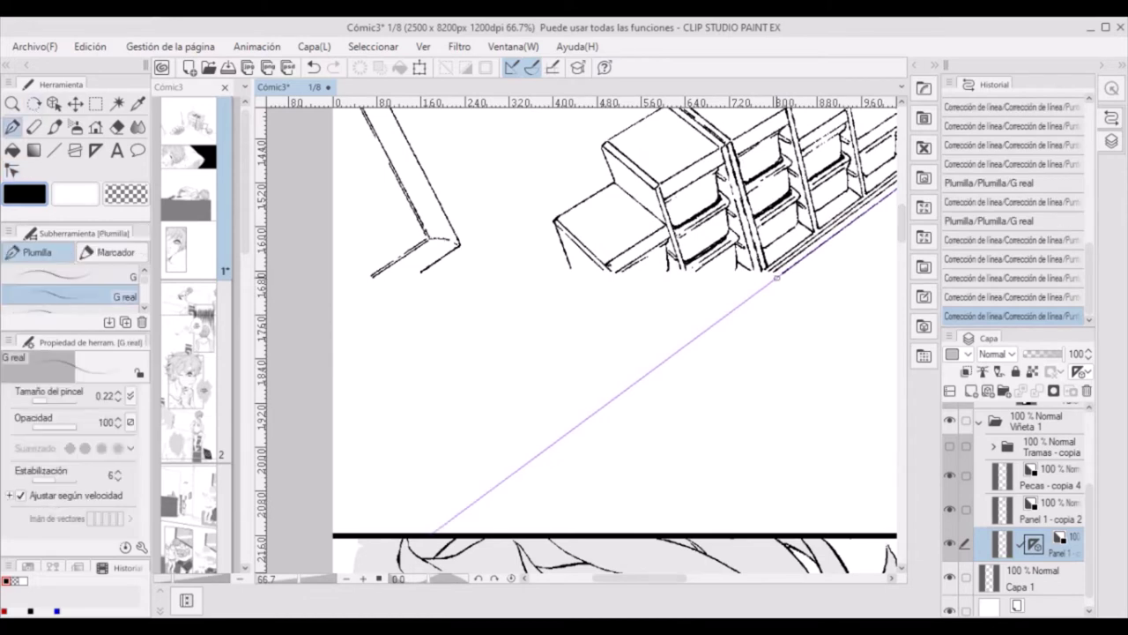
drag(783, 273, 433, 533)
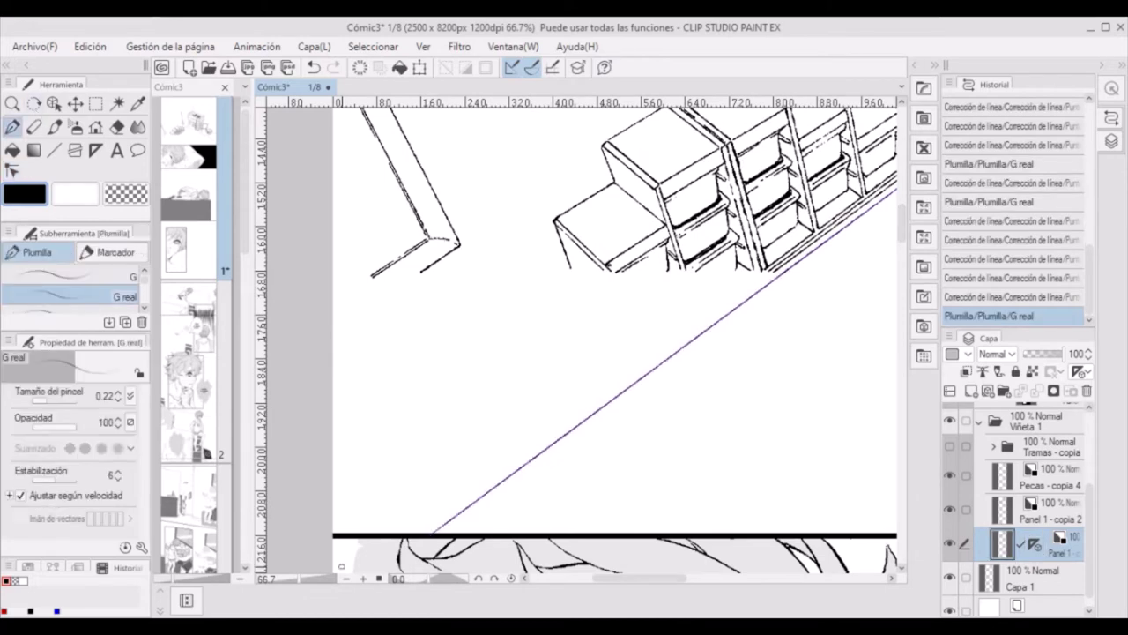
- Shift the ruler slightly toward the shelves and ink a second line parallel to the floor line
drag(713, 579, 749, 579)
mouse_move(903, 236)
mouse_down()
mouse_move(908, 216)
mouse_move(908, 255)
mouse_up()
key(y)
key(p)
drag(703, 282, 454, 461)
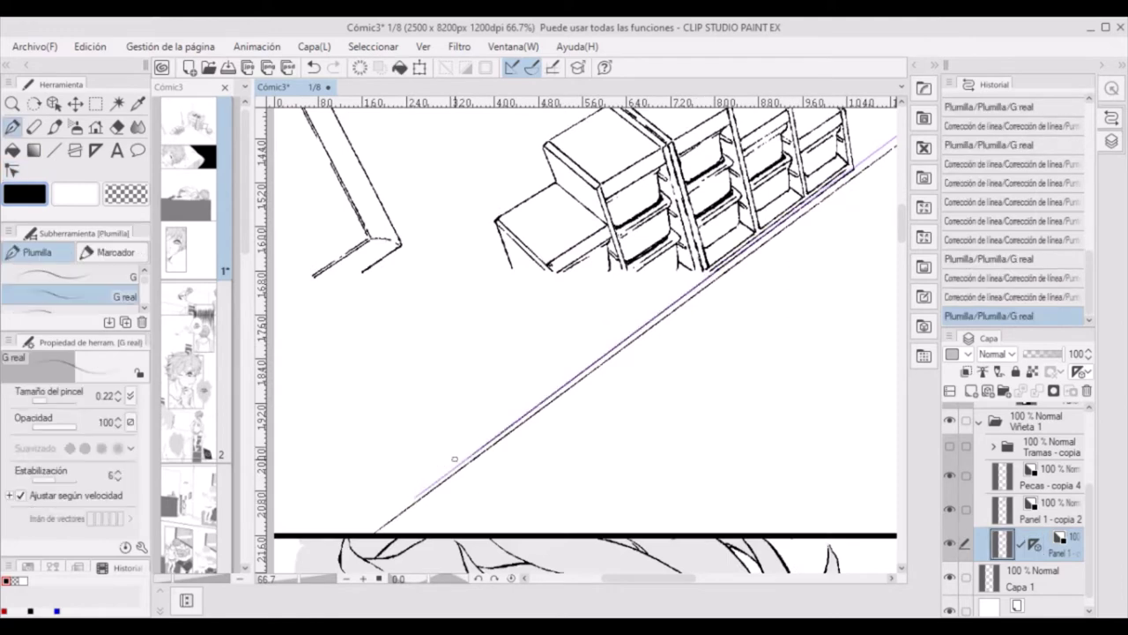
- Align the ruler with the lowest shelf unit's outer front edge and ink that edge down to the floor line
key(y)
drag(652, 579, 670, 579)
drag(908, 220, 908, 234)
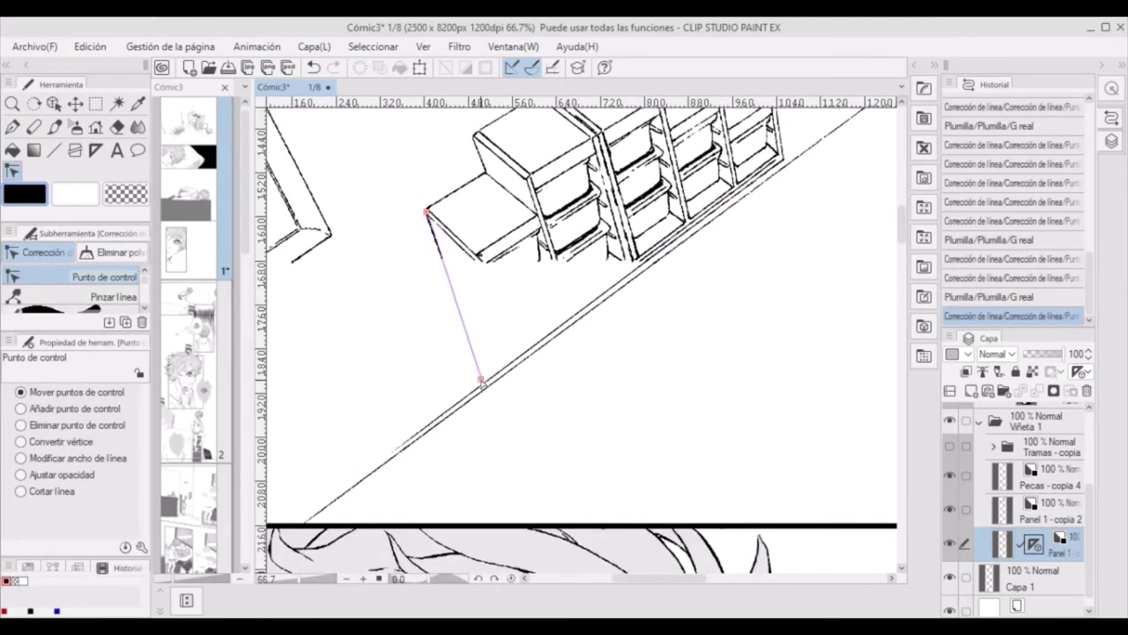
drag(498, 265, 483, 380)
key(p)
drag(427, 216, 483, 380)
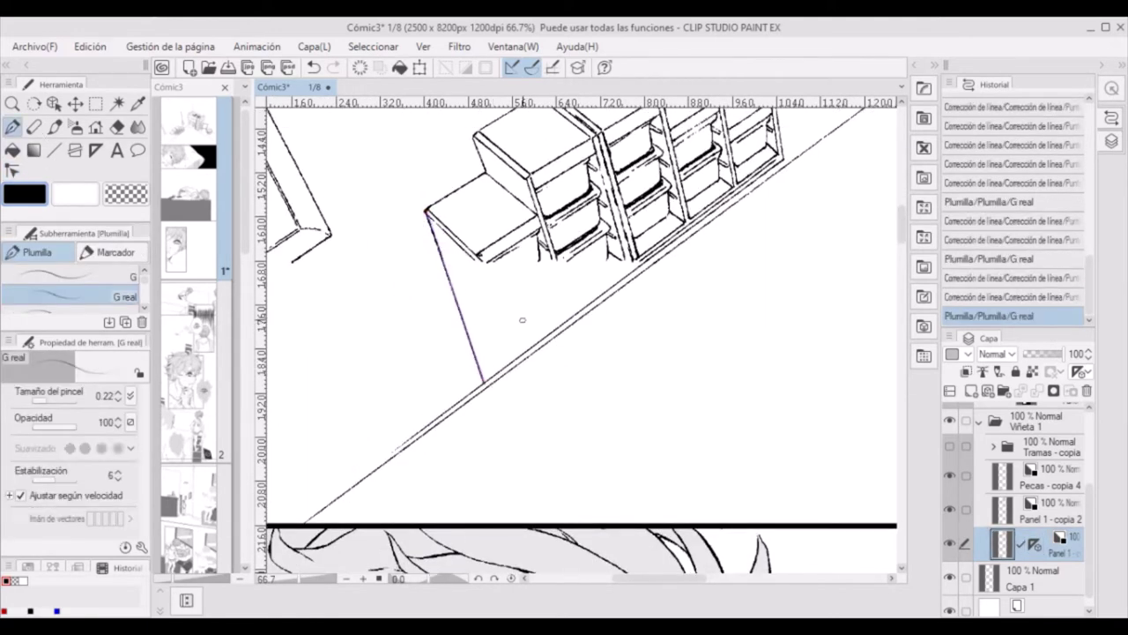
- Align the ruler along the shelves' base and ink the two parallel bottom edge lines toward the outer front edge
key(y)
drag(780, 197, 429, 433)
drag(748, 181, 481, 379)
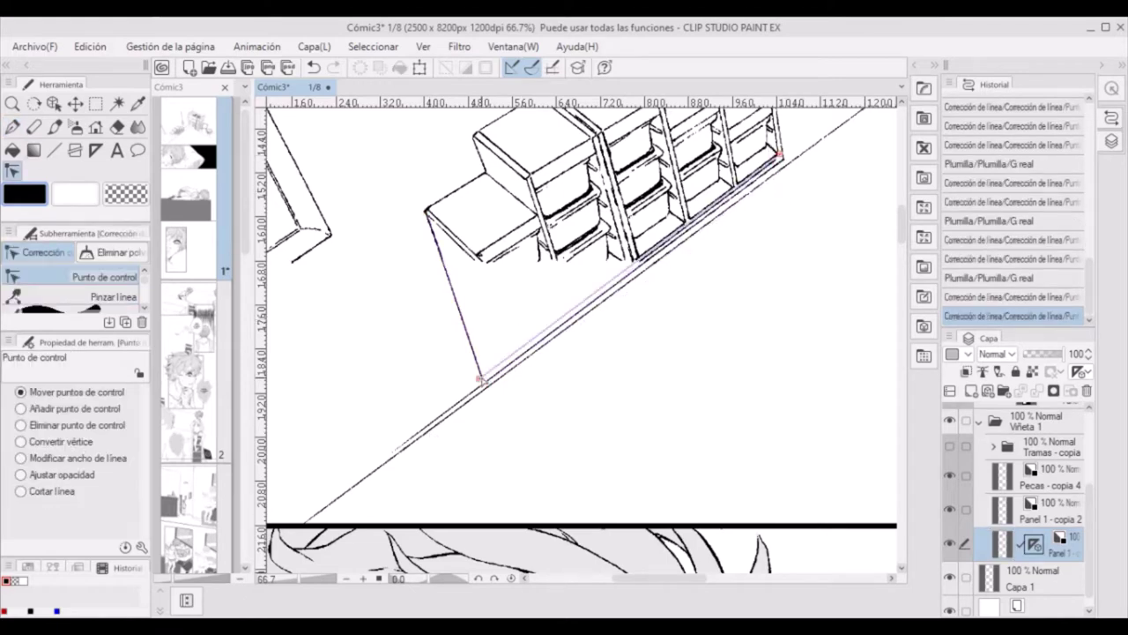
drag(710, 207, 480, 379)
key(p)
key(y)
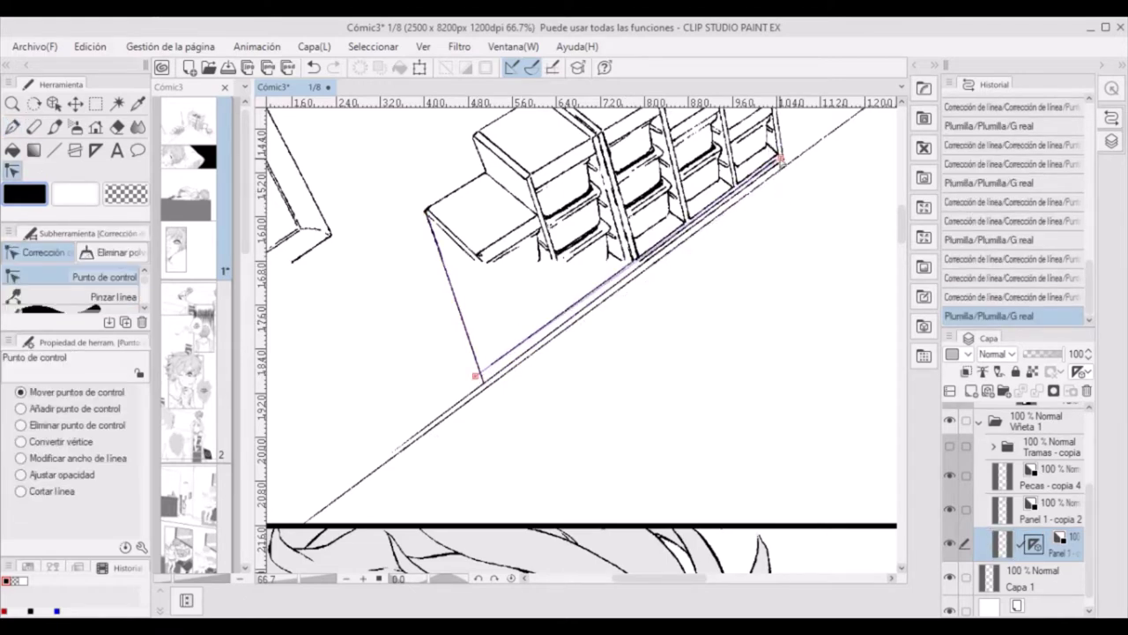
click(12, 126)
mouse_move(780, 161)
mouse_down()
mouse_move(483, 379)
mouse_move(571, 304)
mouse_up()
- Align the ruler with the divider beside the lowest shelf unit, ink its two edges down to the base, and save the page
key(y)
key(p)
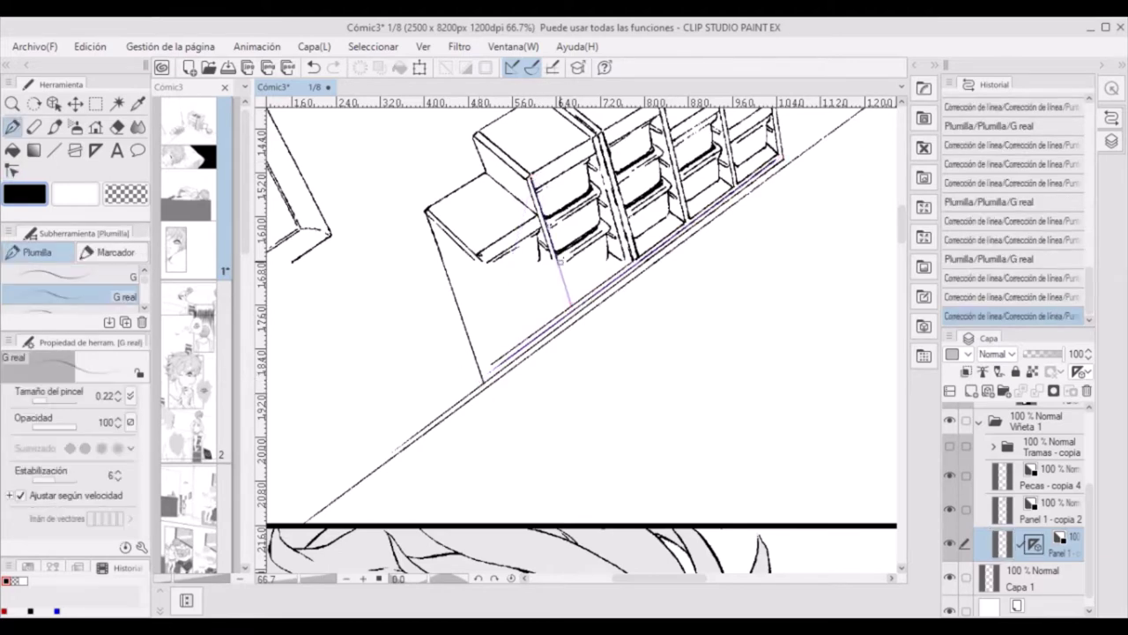
key(y)
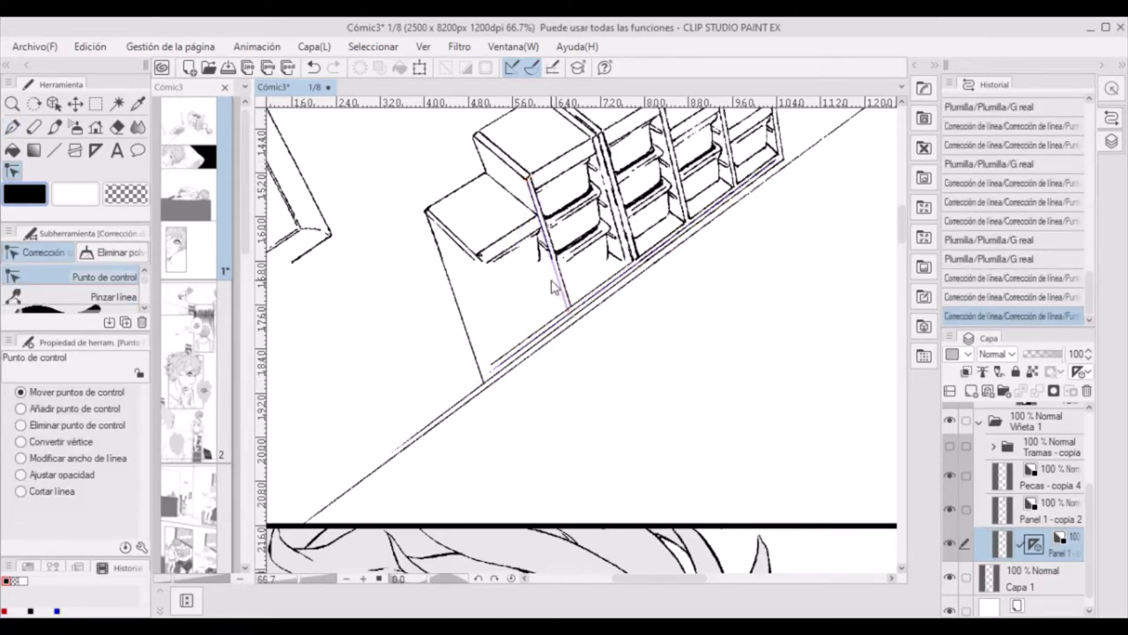
key(p)
drag(548, 256, 570, 308)
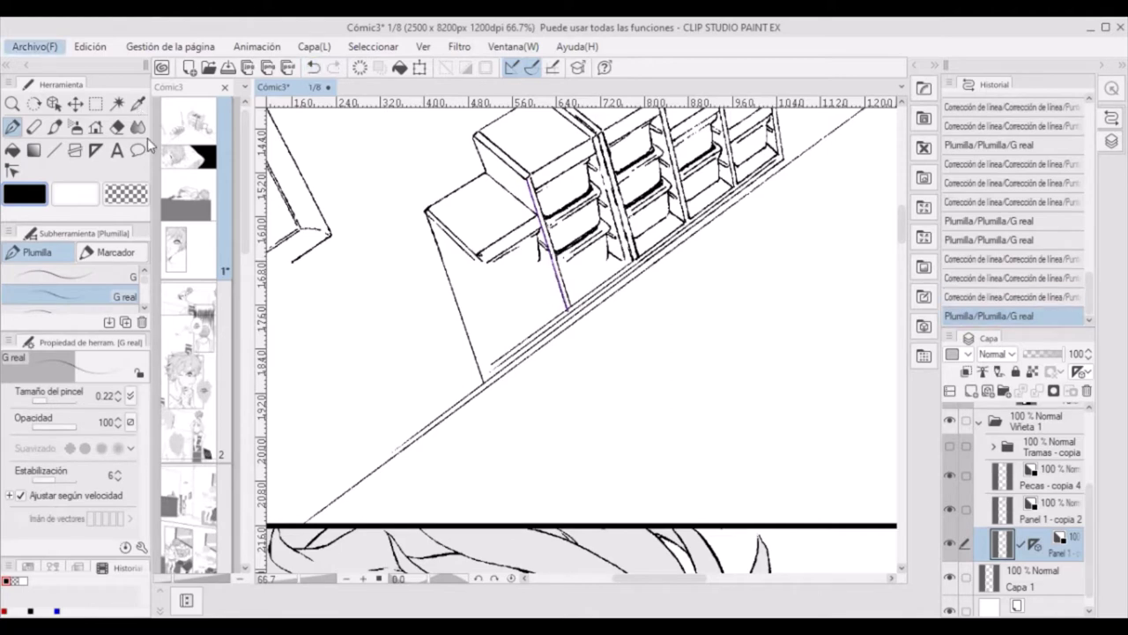
key(alt)
key(ctrl+s)
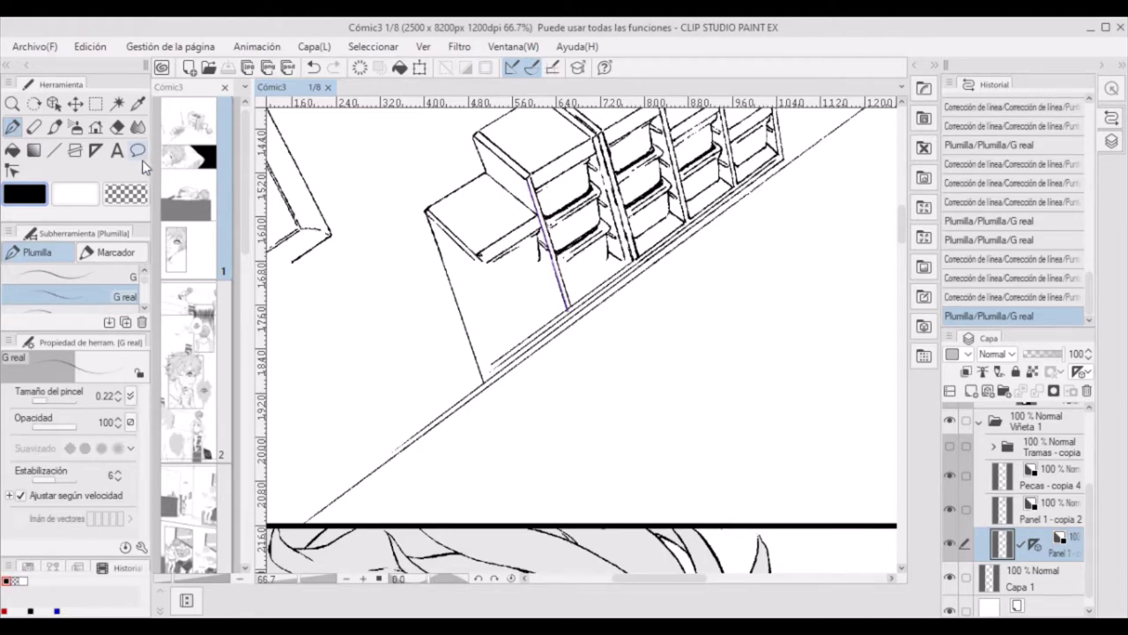
- Align the ruler with the lowest shelf unit's front corner and ink the corner edge down to the base
key(y)
key(k)
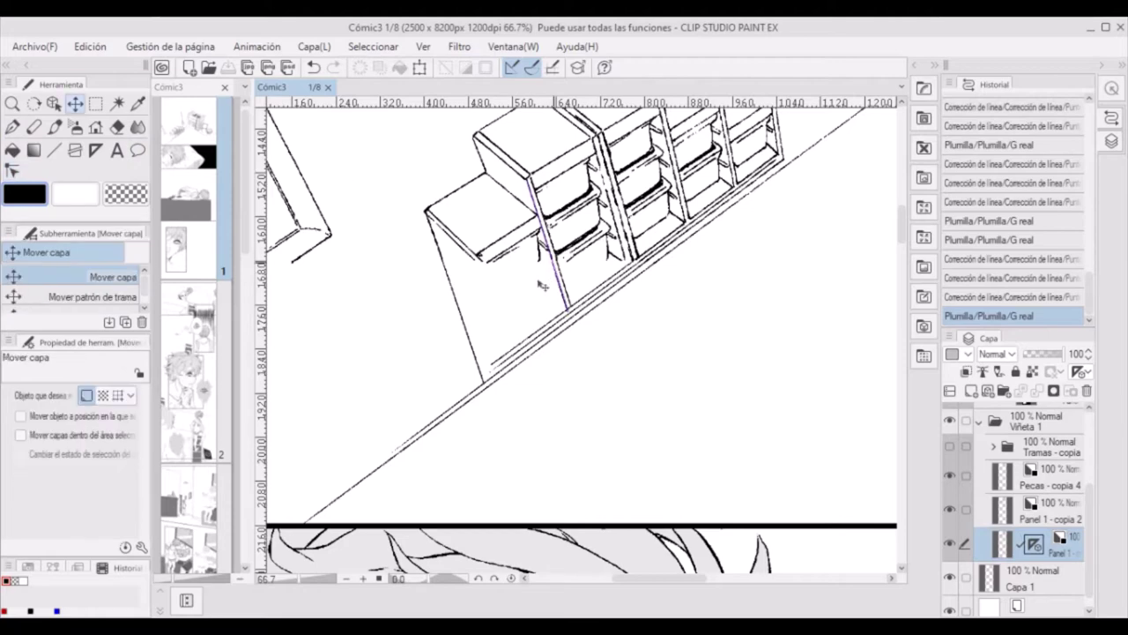
click(537, 285)
key(o)
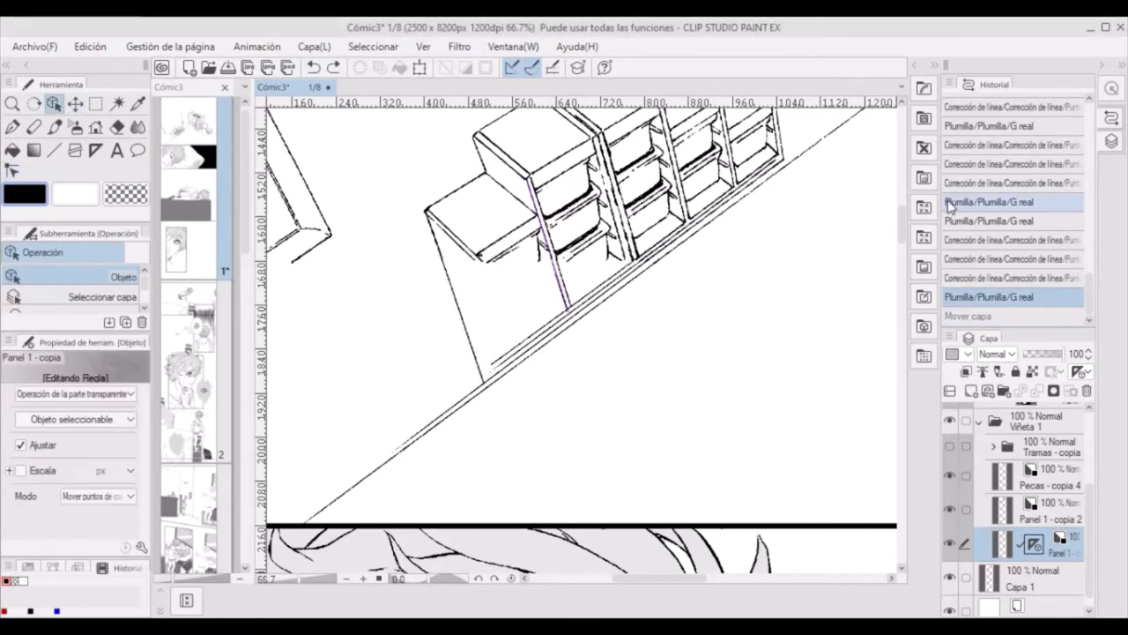
mouse_move(547, 242)
mouse_down()
mouse_move(480, 282)
mouse_move(476, 264)
mouse_move(506, 357)
mouse_up()
key(p)
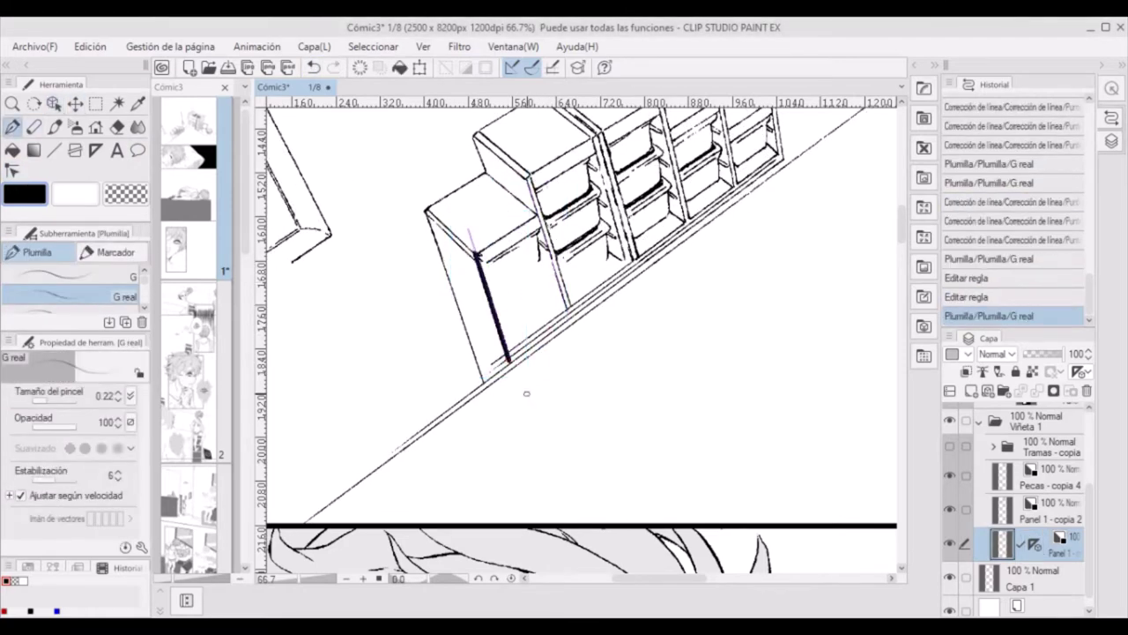
click(312, 67)
click(336, 68)
key(ctrl+z)
key(ctrl+z)
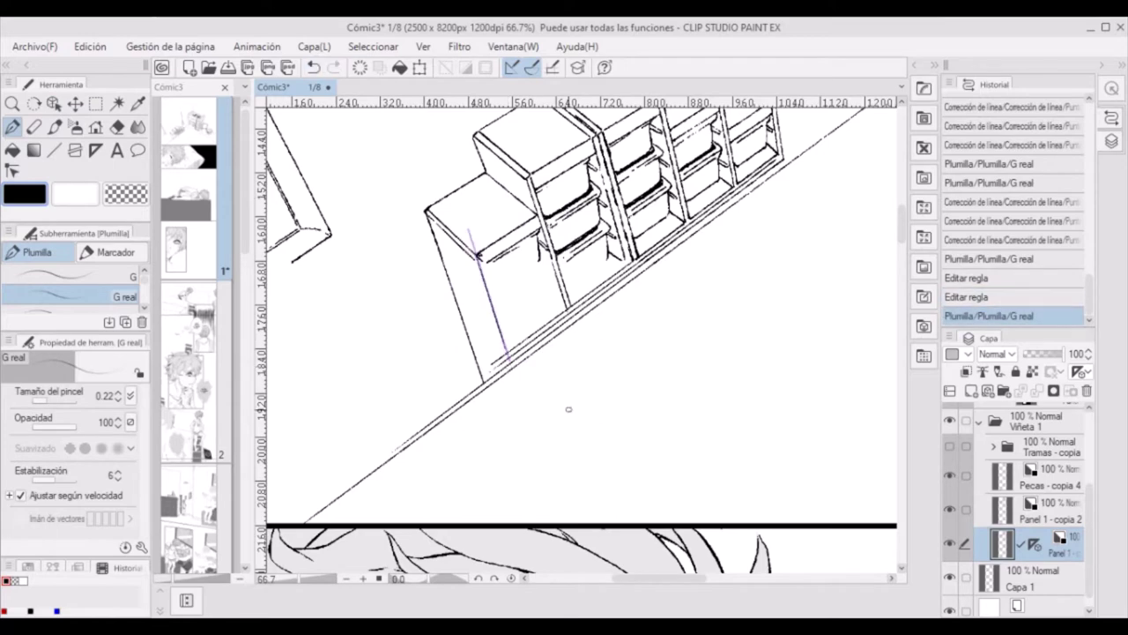
- Shift the ruler slightly outward from the front corner edge and ink a second parallel line down to the base
key(o)
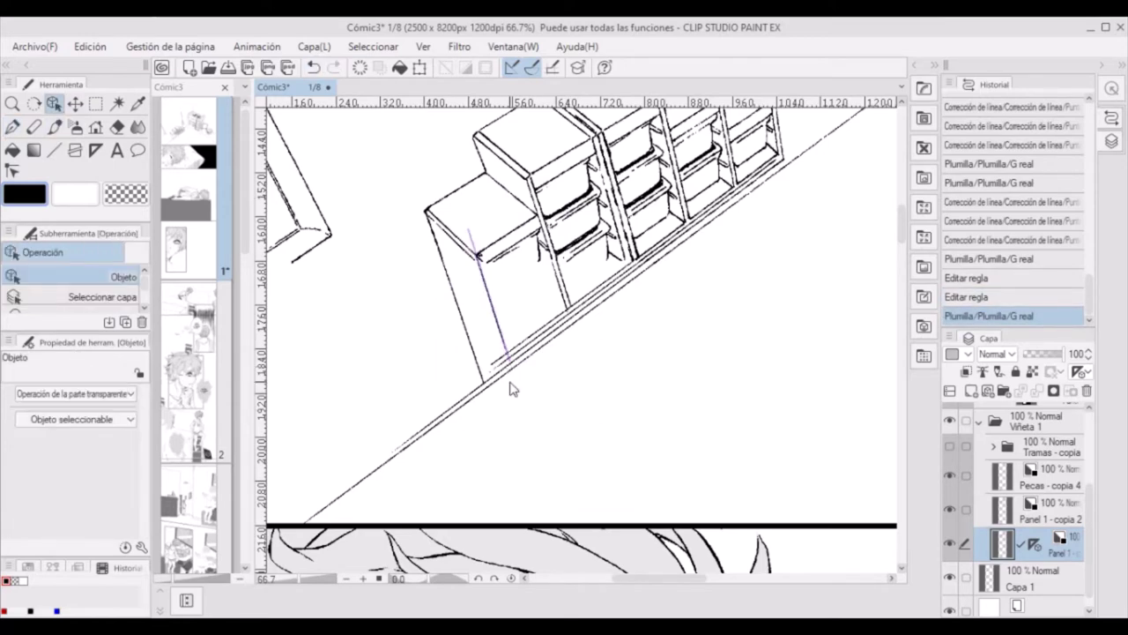
drag(490, 295, 485, 296)
key(p)
drag(467, 251, 507, 362)
click(314, 67)
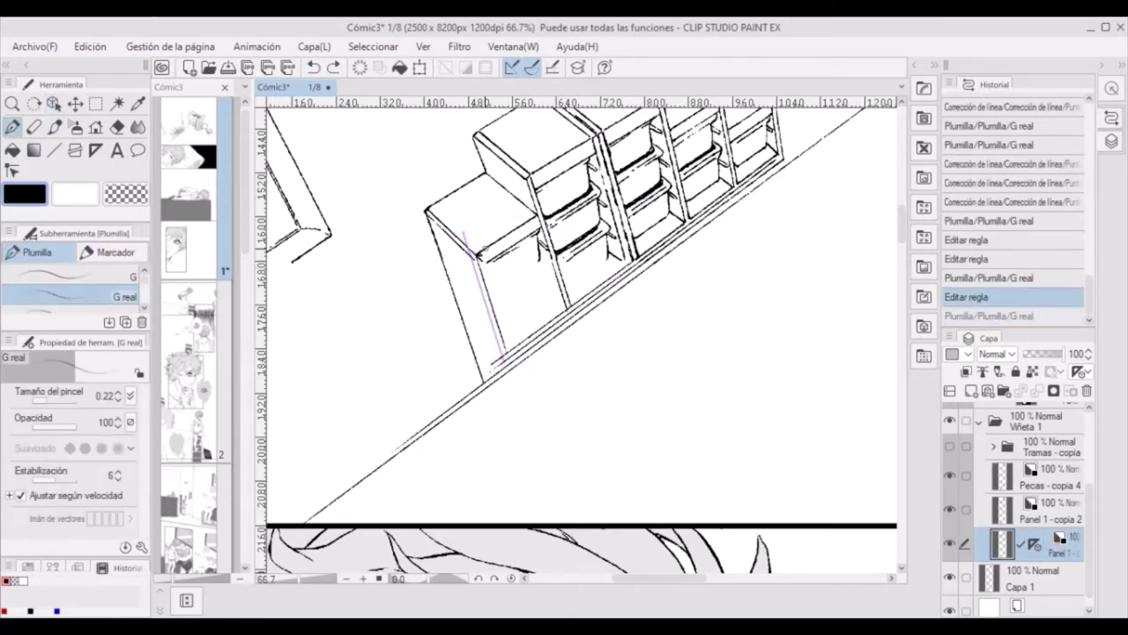
key(o)
drag(483, 300, 481, 300)
key(p)
drag(467, 251, 505, 362)
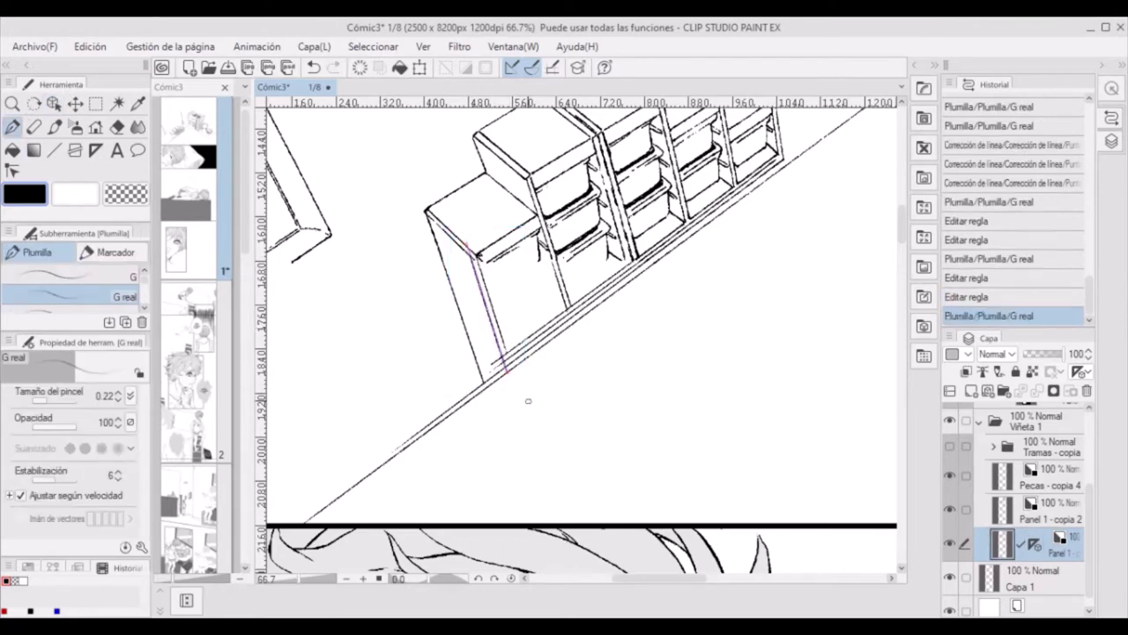
- Hide the ruler and erase the line overshoots at the lowest unit's bottom front corner with the transparent G real pen
click(1031, 547)
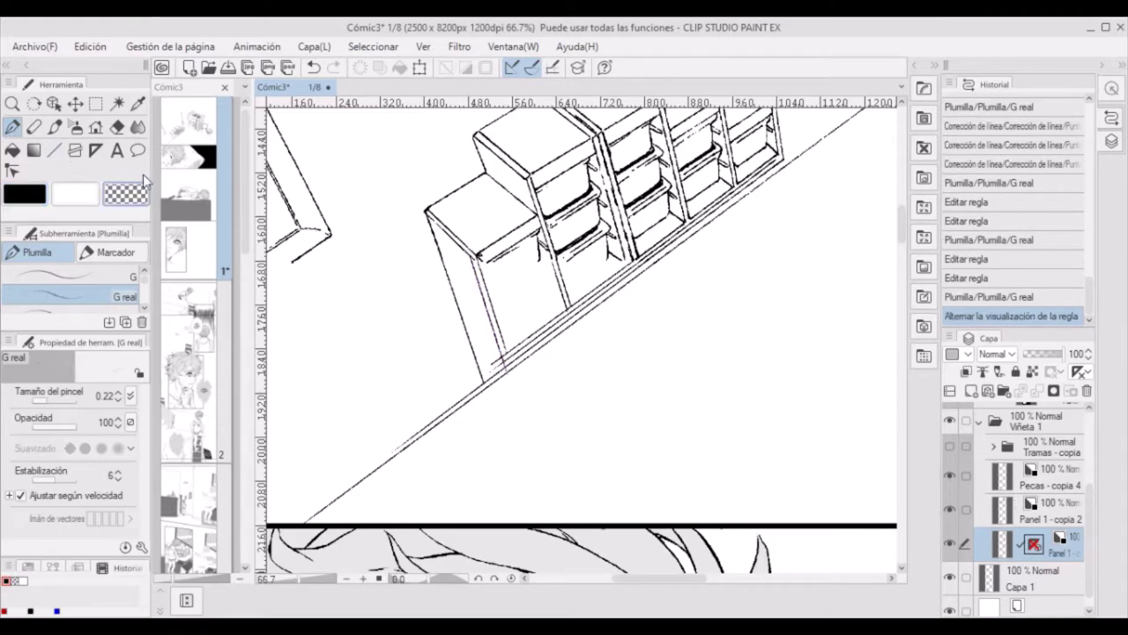
click(502, 365)
click(502, 366)
click(502, 365)
click(500, 365)
click(499, 364)
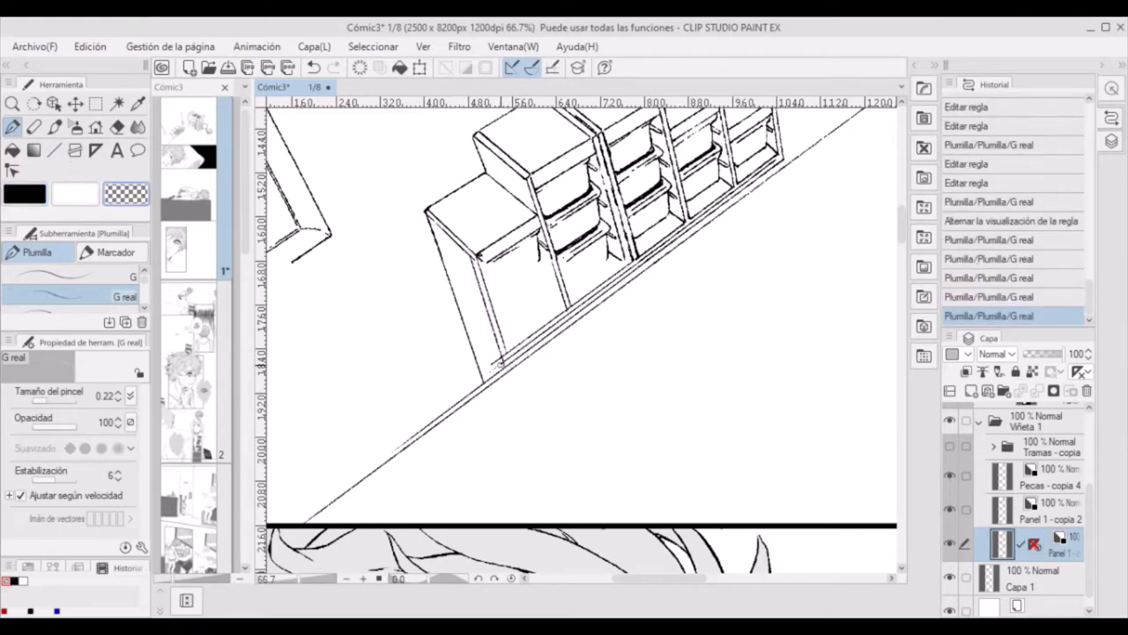
click(496, 363)
click(500, 362)
click(499, 358)
click(498, 357)
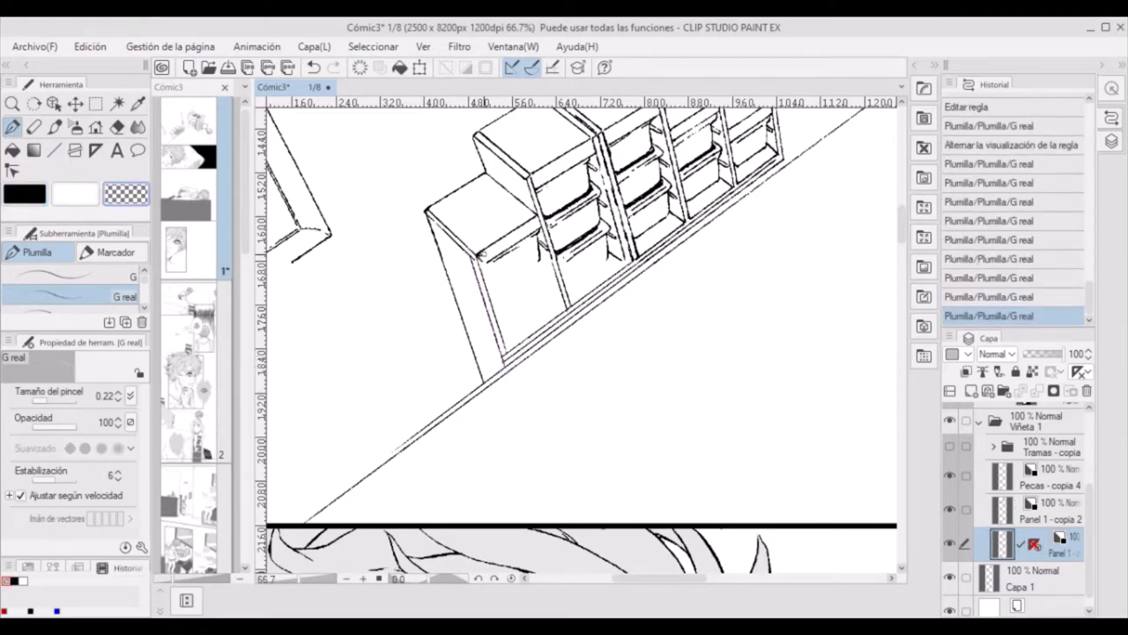
- Erase the stray ink at the front corner of the lowest unit's top with the transparent pen
click(481, 255)
ctrl+shift+click(481, 256)
ctrl+shift+click(481, 255)
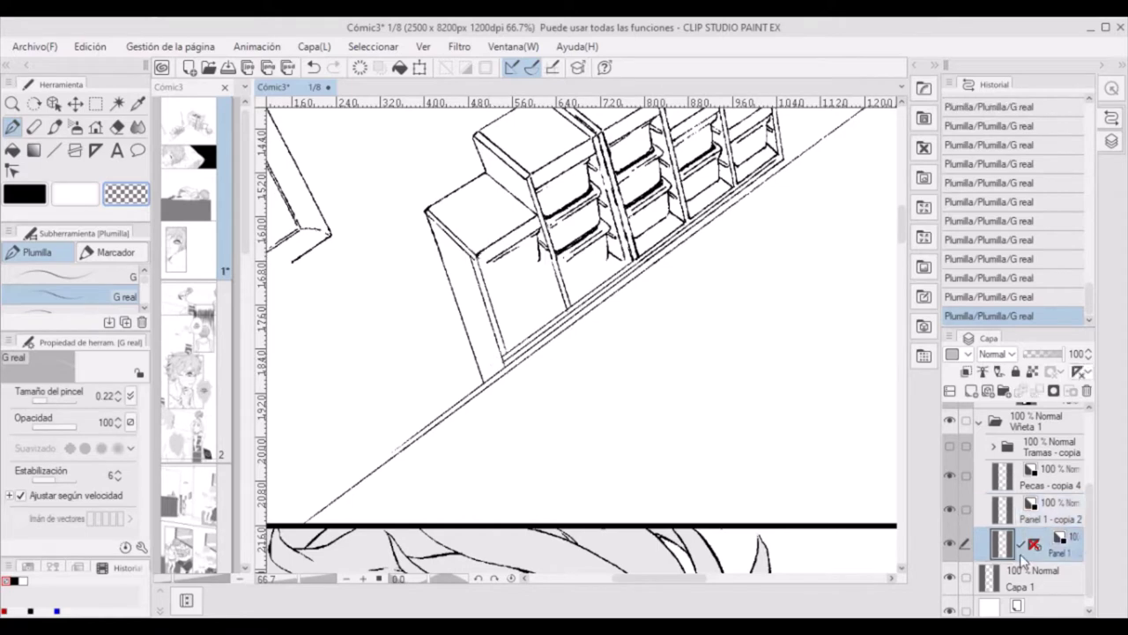
click(1023, 512)
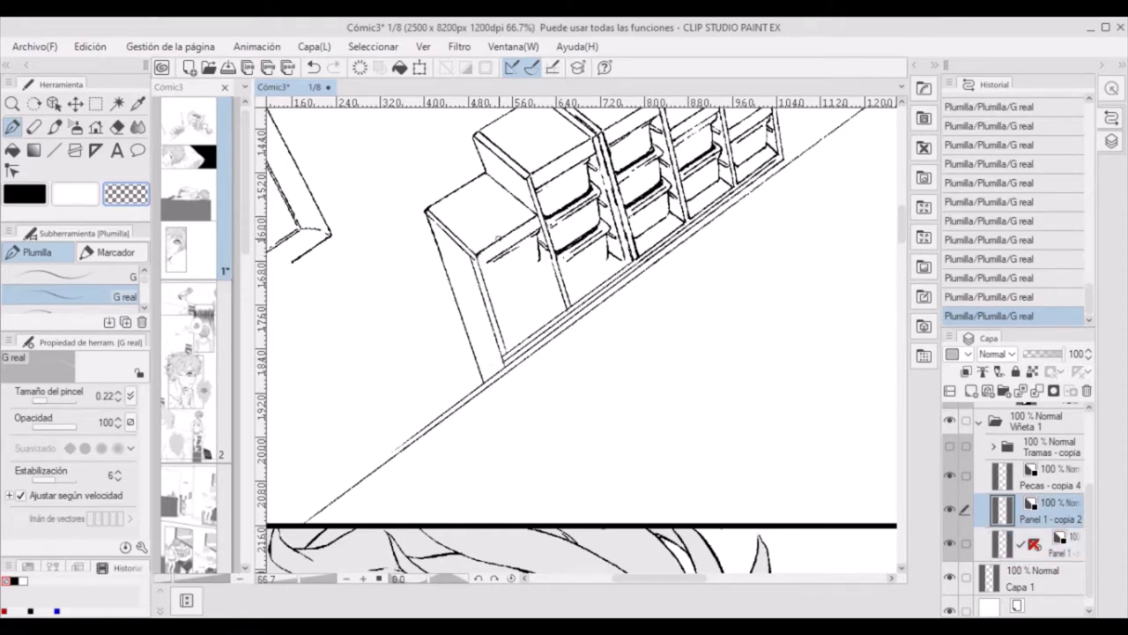
ctrl+shift+click(481, 255)
- Ink the small gap beneath the lowest unit's top so the underside line joins the front corner edge
key(c)
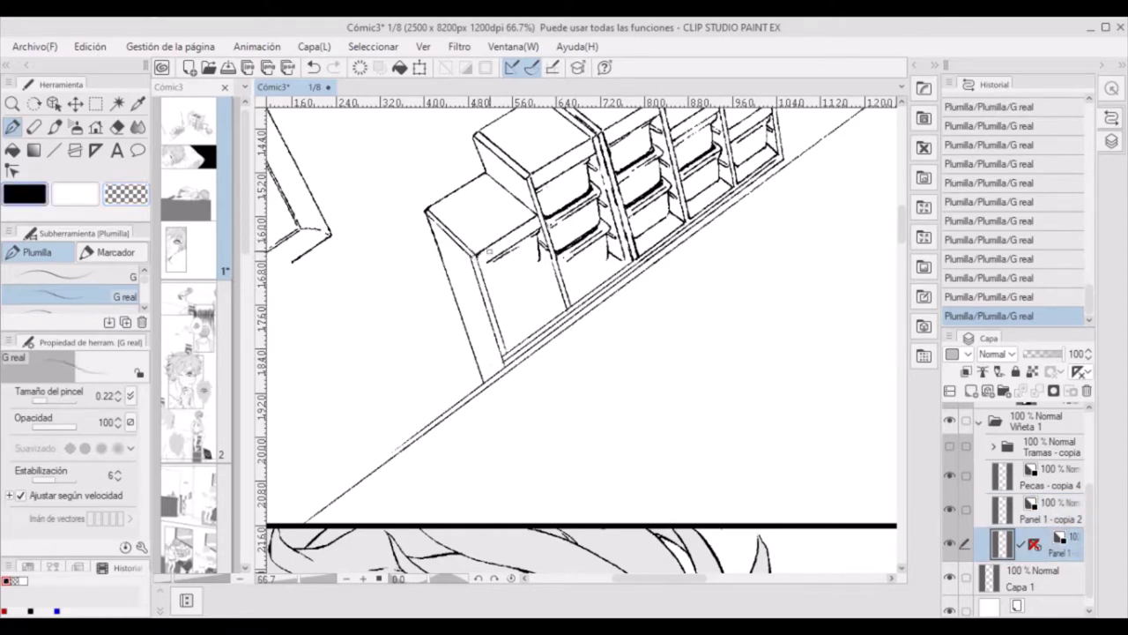
mouse_move(477, 263)
mouse_down()
mouse_move(490, 252)
mouse_move(478, 253)
mouse_up()
click(981, 297)
click(134, 200)
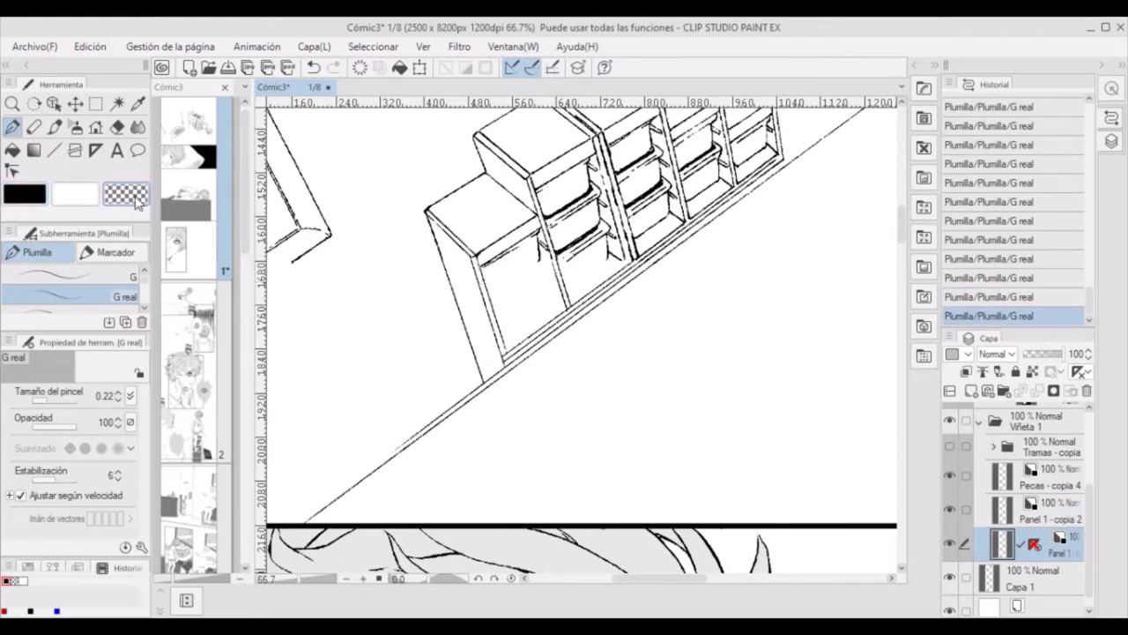
key(ctrl+z)
key(ctrl+y)
key(c)
key(ctrl+z)
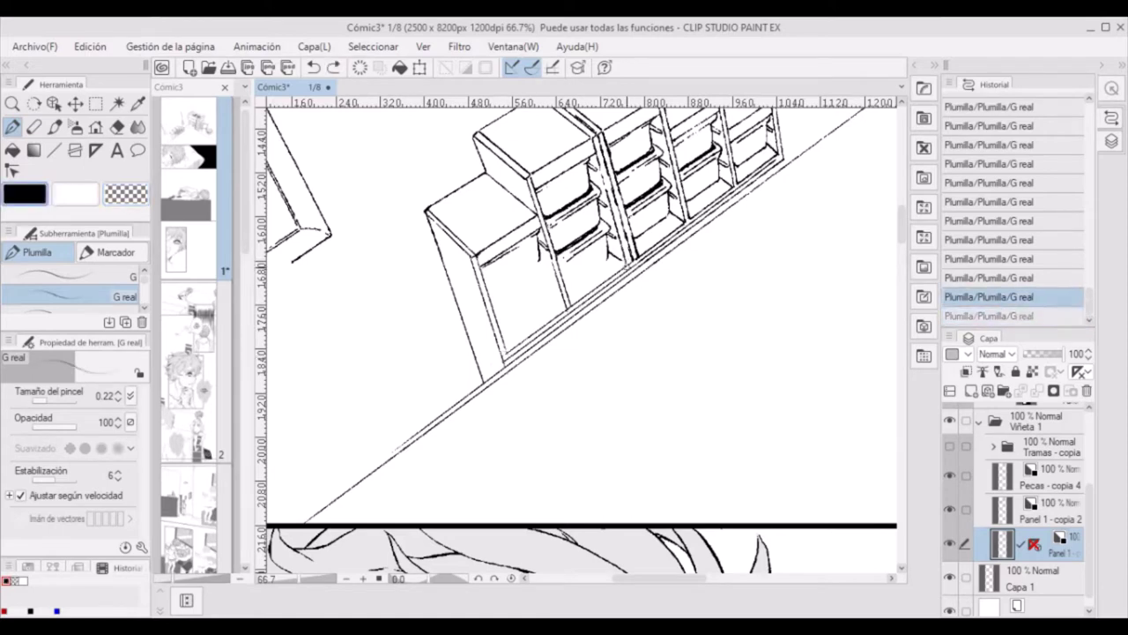
key(ctrl+y)
- Show the ruler, align it with the bottom of the lowest unit's side panel, and ink that bottom edge
click(1037, 547)
key(y)
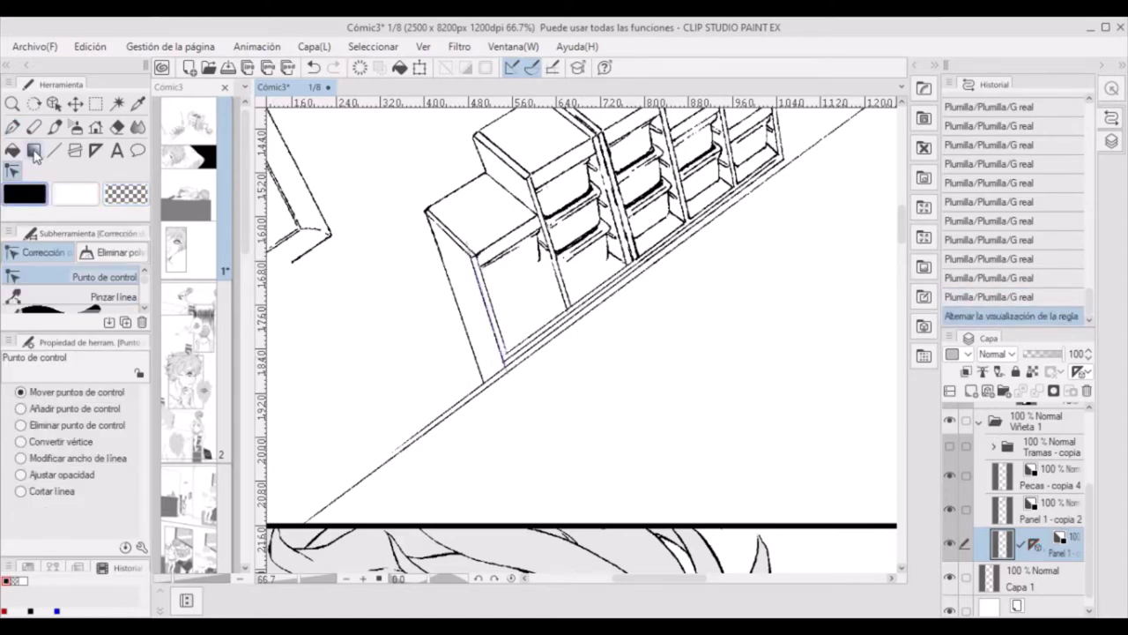
drag(505, 357, 516, 381)
key(o)
key(p)
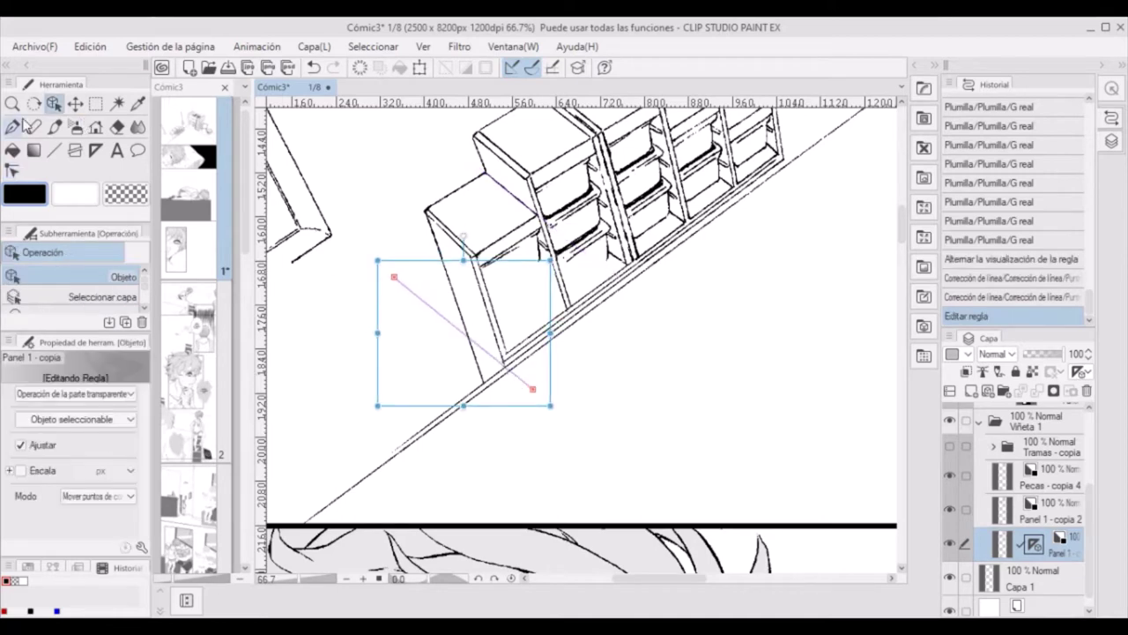
drag(440, 314, 507, 381)
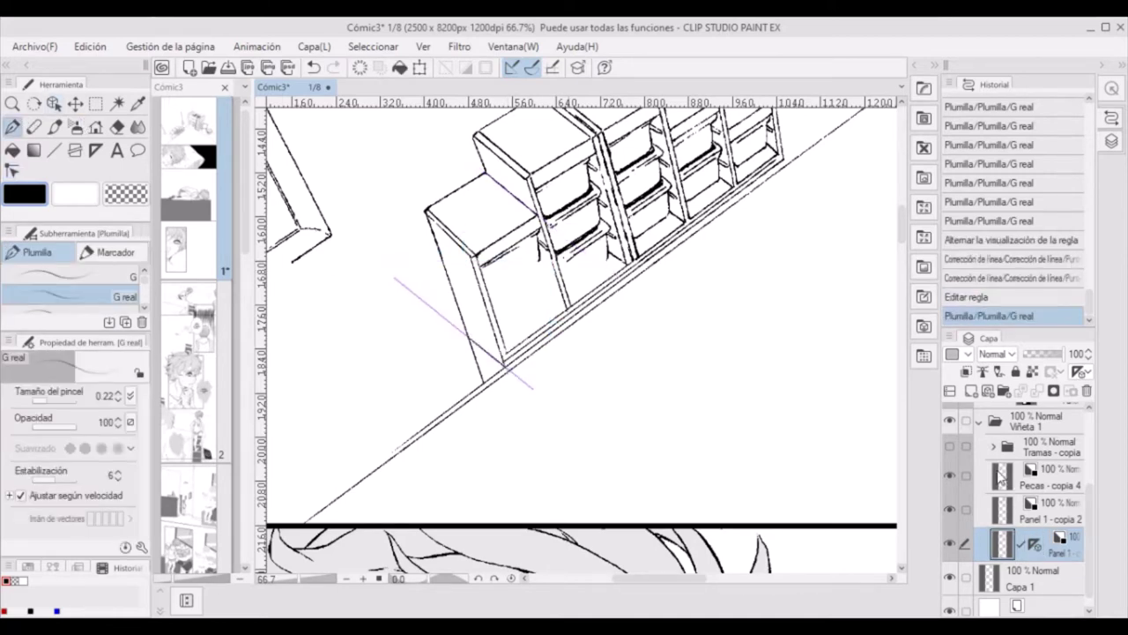
- Hide the ruler and erase the excess lines around the bottom corners of the lowest unit's side panel
click(1035, 545)
key(c)
click(119, 125)
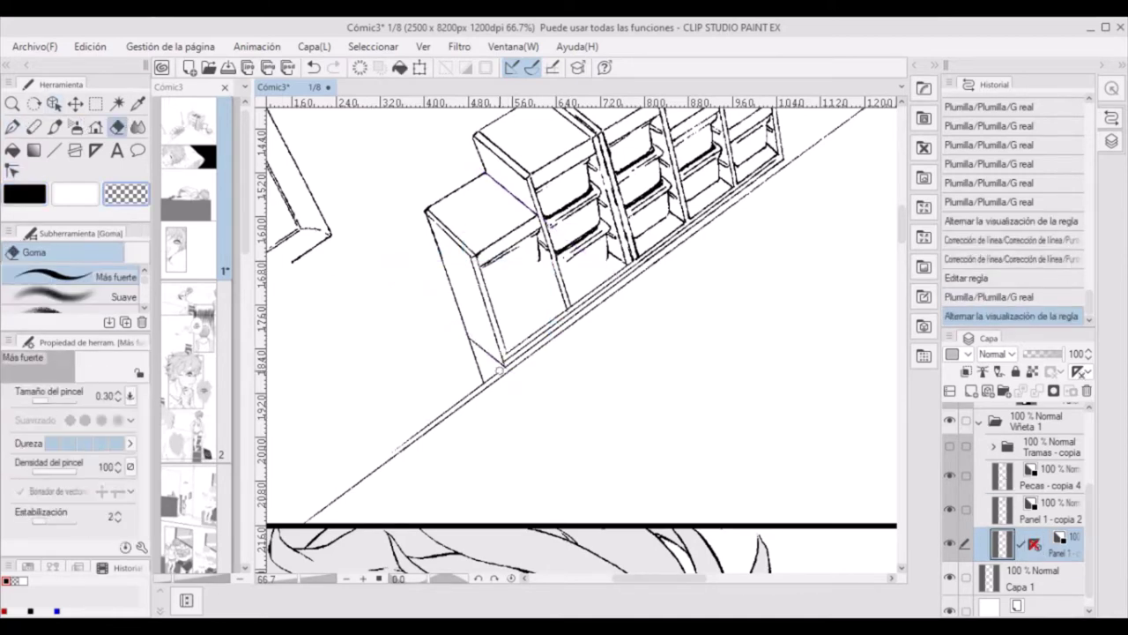
drag(498, 371, 497, 374)
drag(497, 374, 495, 376)
drag(464, 340, 477, 369)
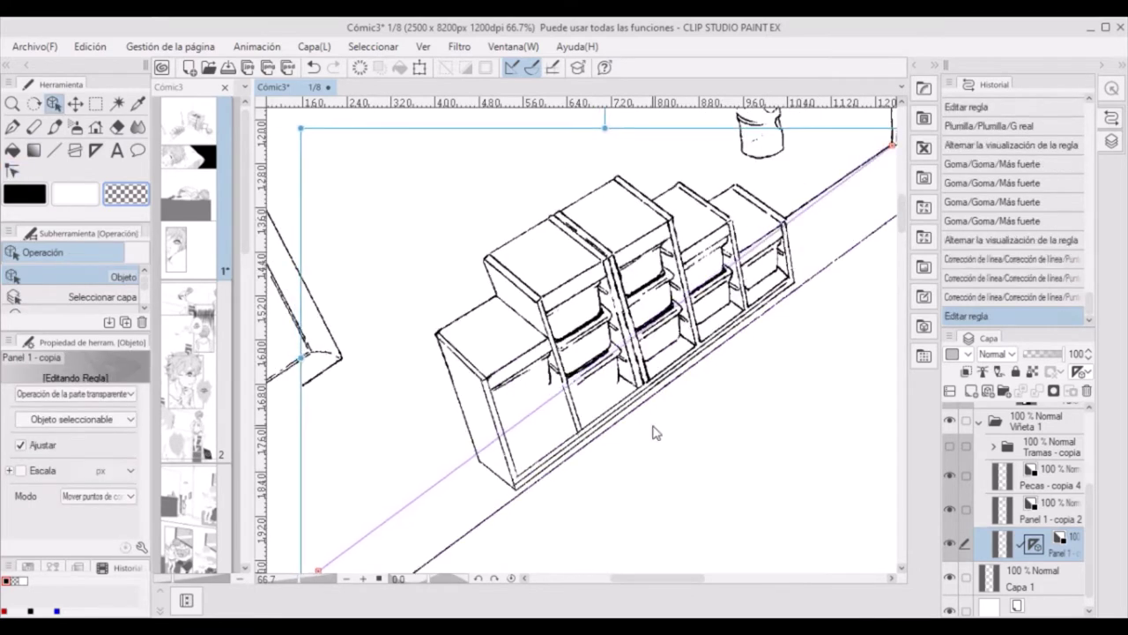
- Align the ruler with the wall-floor line behind the shelves and ink it from the lowest unit to the panel border
drag(869, 171, 868, 251)
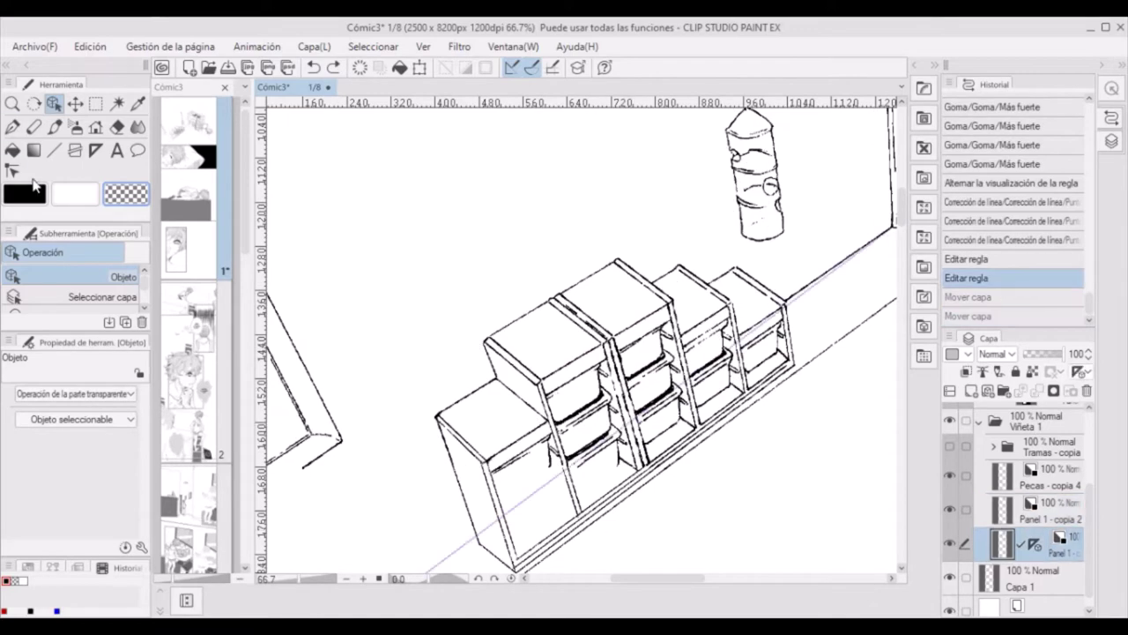
click(13, 170)
scroll(851, 320, down, 5)
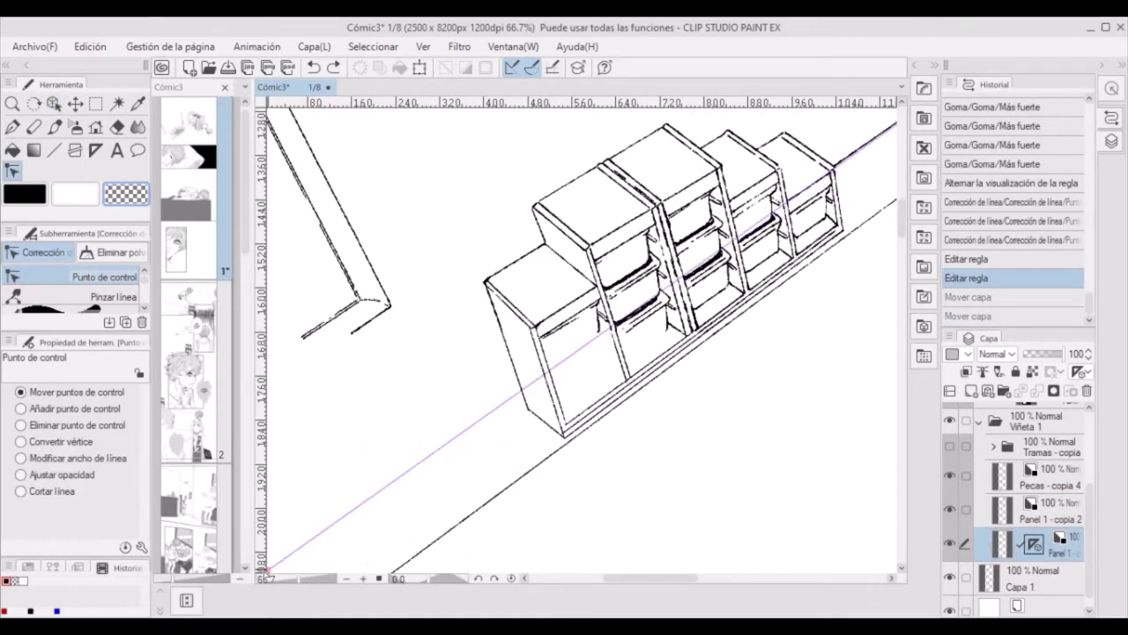
mouse_move(652, 579)
mouse_down()
mouse_move(629, 579)
mouse_move(665, 579)
mouse_move(640, 579)
mouse_up()
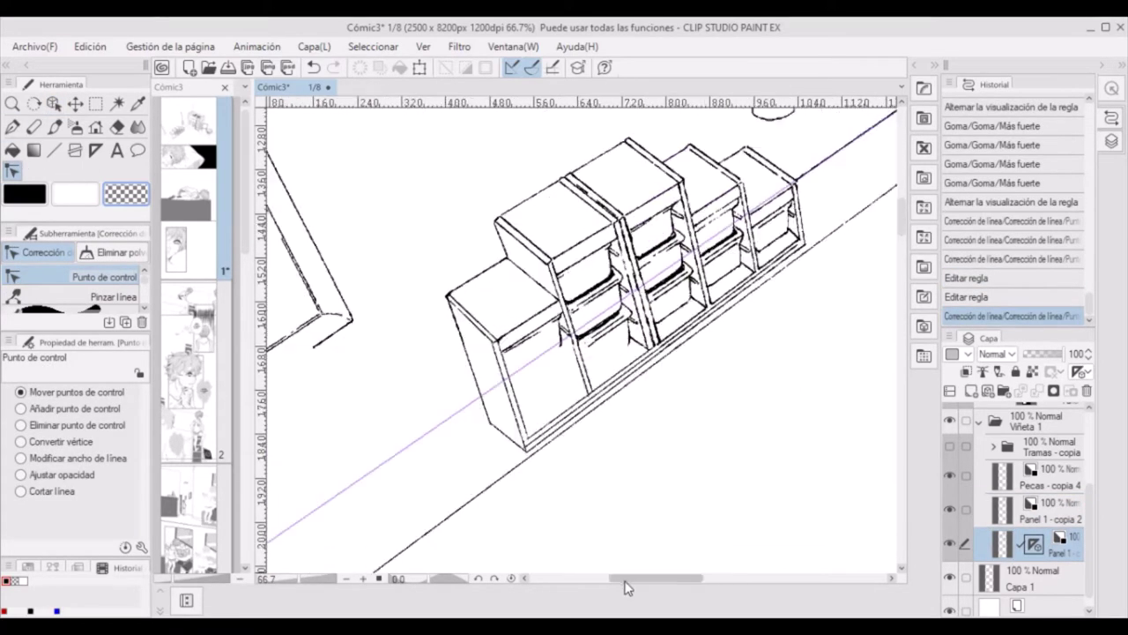
scroll(890, 343, down, 3)
scroll(890, 343, left, 3)
key(p)
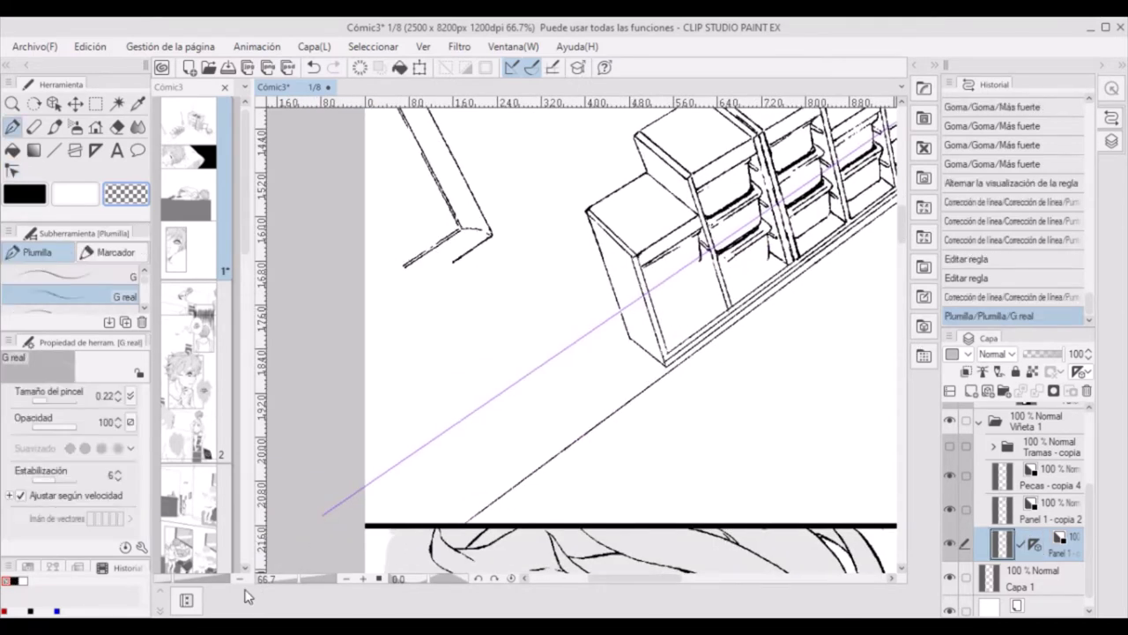
key(c)
key(c)
drag(628, 301, 283, 553)
- Realign the ruler with the bottom edge of the lowest unit's side panel and ink it again, extended toward the wall
key(y)
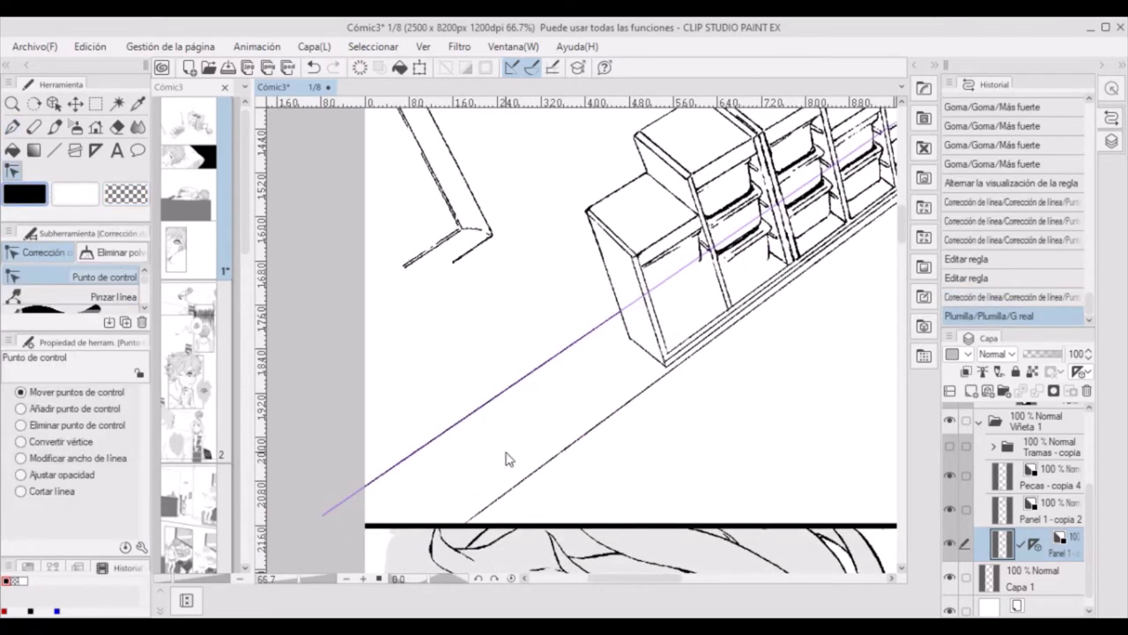
scroll(697, 441, up, 3)
scroll(697, 441, right, 3)
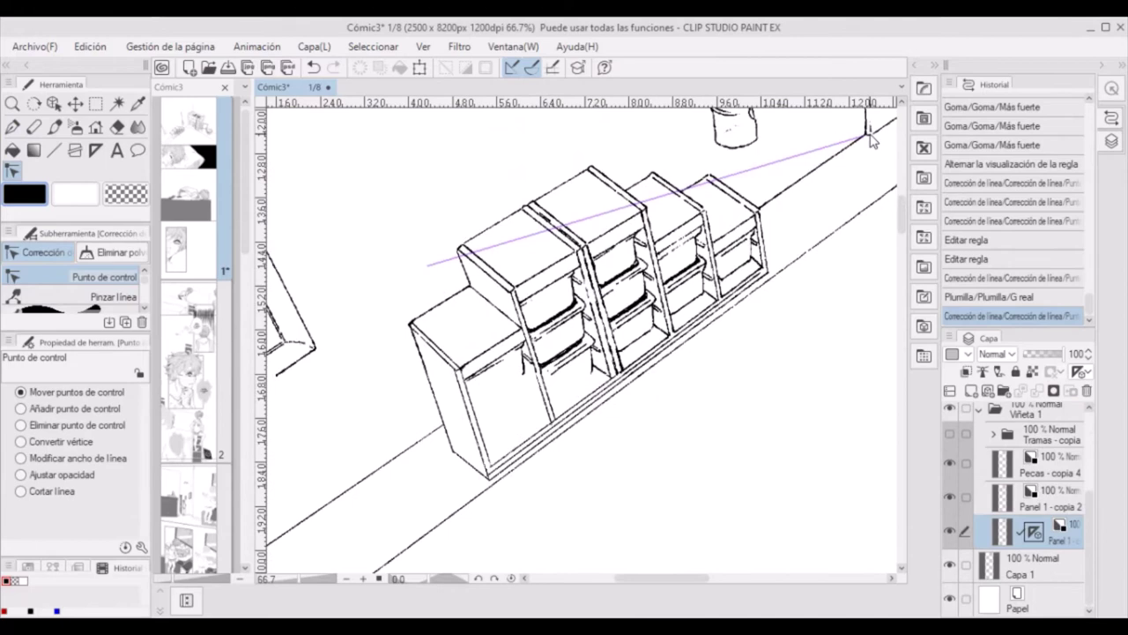
drag(870, 141, 617, 353)
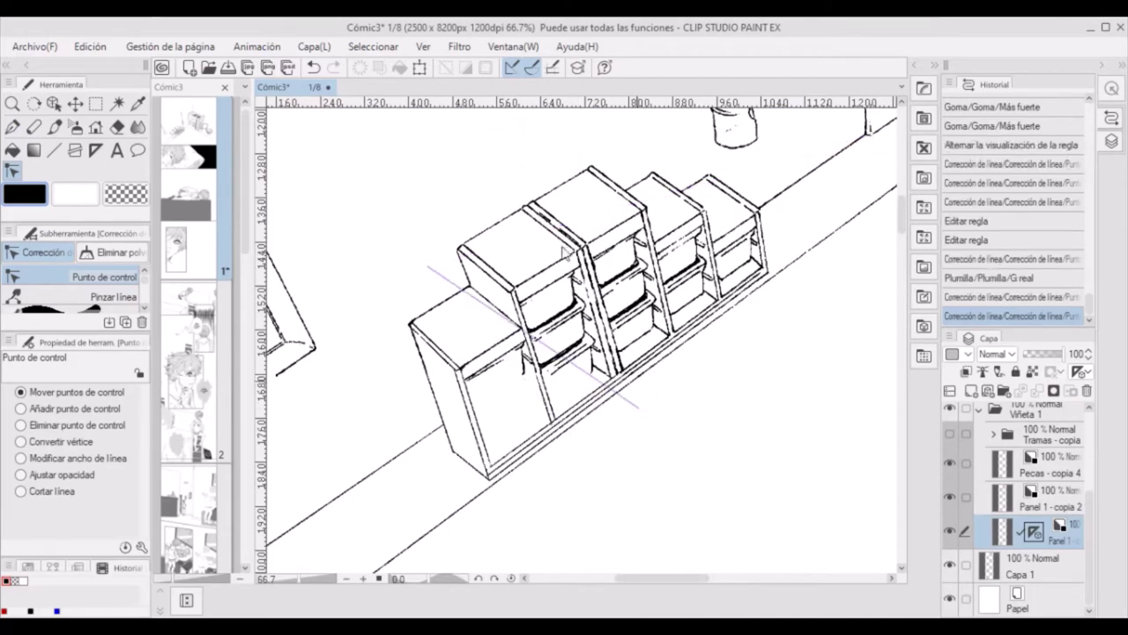
drag(428, 264, 340, 359)
key(o)
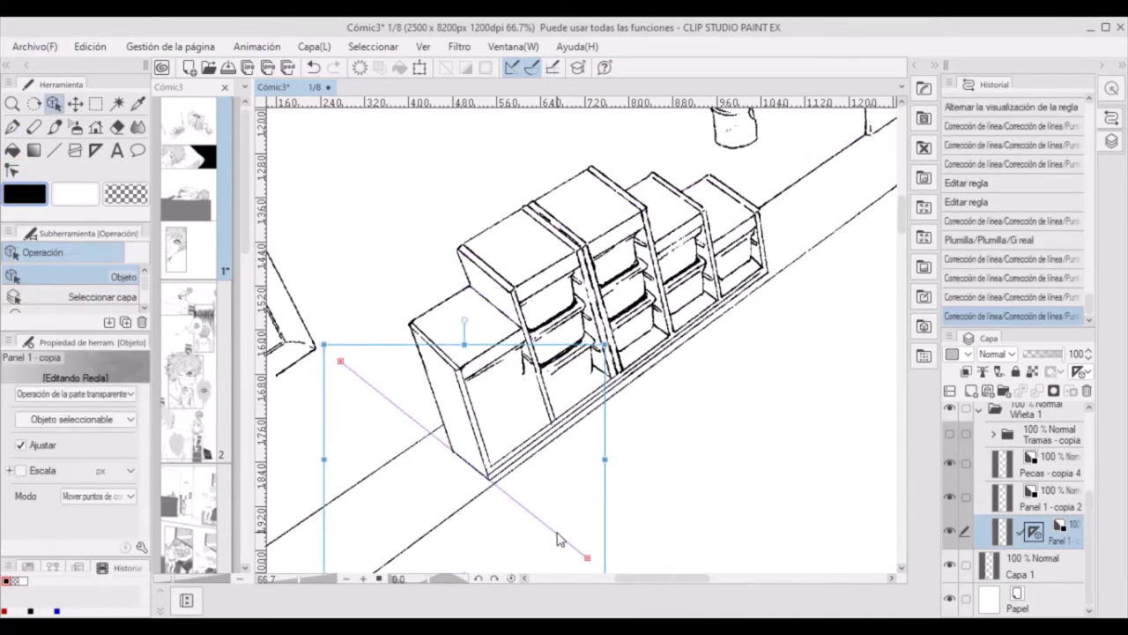
click(558, 531)
click(534, 517)
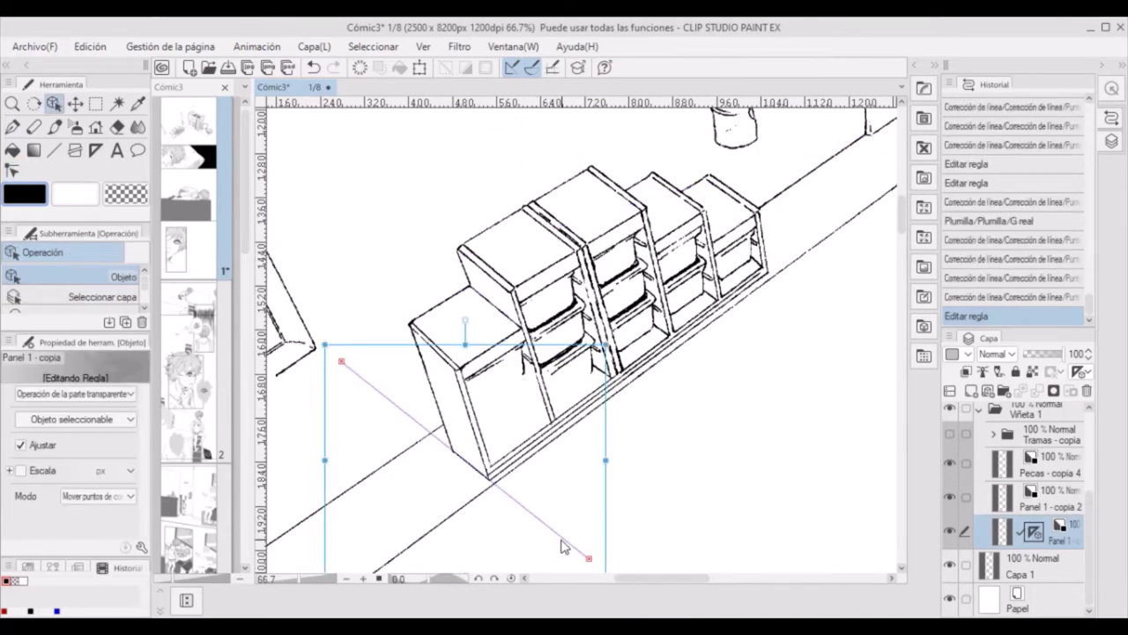
drag(564, 546, 614, 543)
key(p)
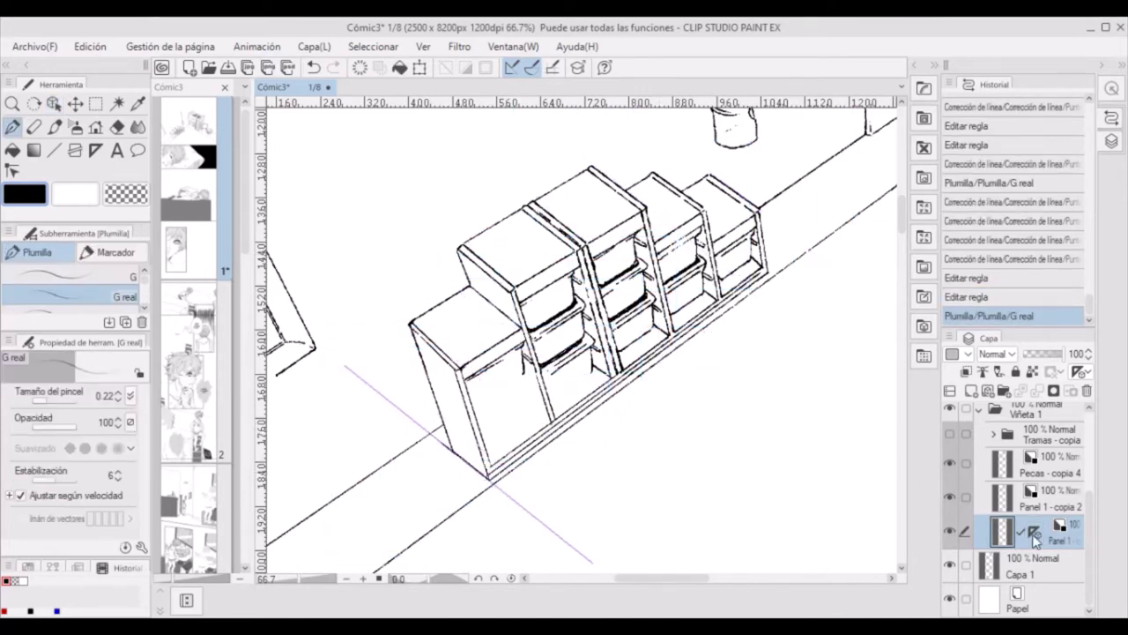
- Hide the ruler and erase the rear vertical edge of the lowest unit's side panel with the transparent pen
click(1035, 532)
key(c)
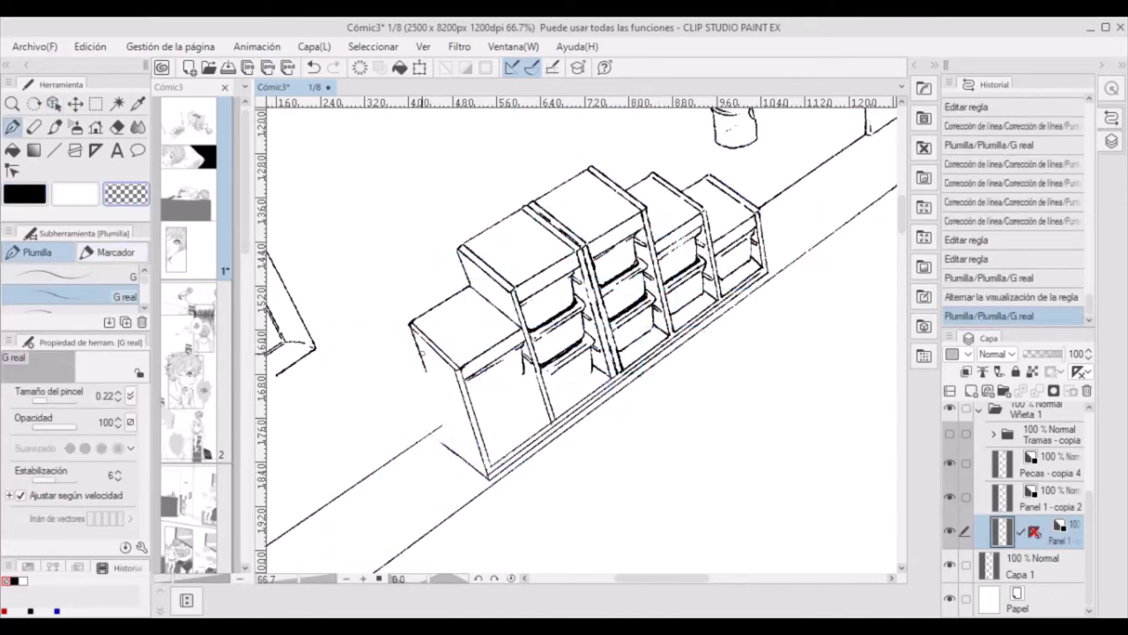
click(1049, 498)
click(1049, 531)
click(531, 225)
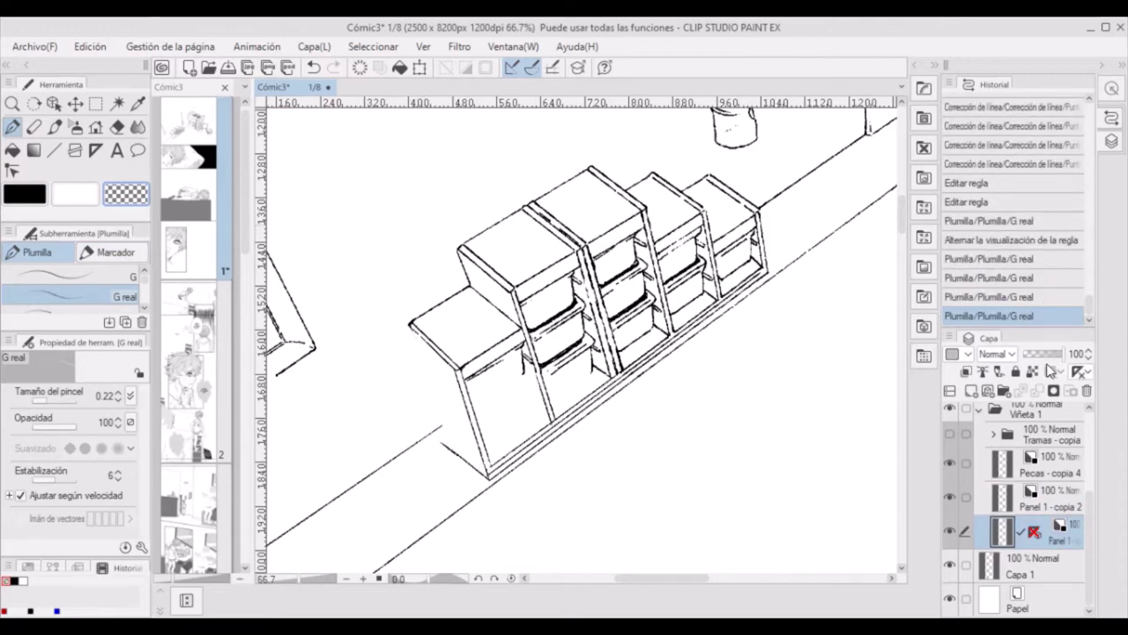
- Align the shown ruler with the side panel's rear corners, ink a new rear edge down to the base, and hide the ruler
key(o)
click(1035, 532)
drag(591, 566, 475, 506)
drag(402, 314, 409, 321)
drag(450, 487, 451, 483)
key(p)
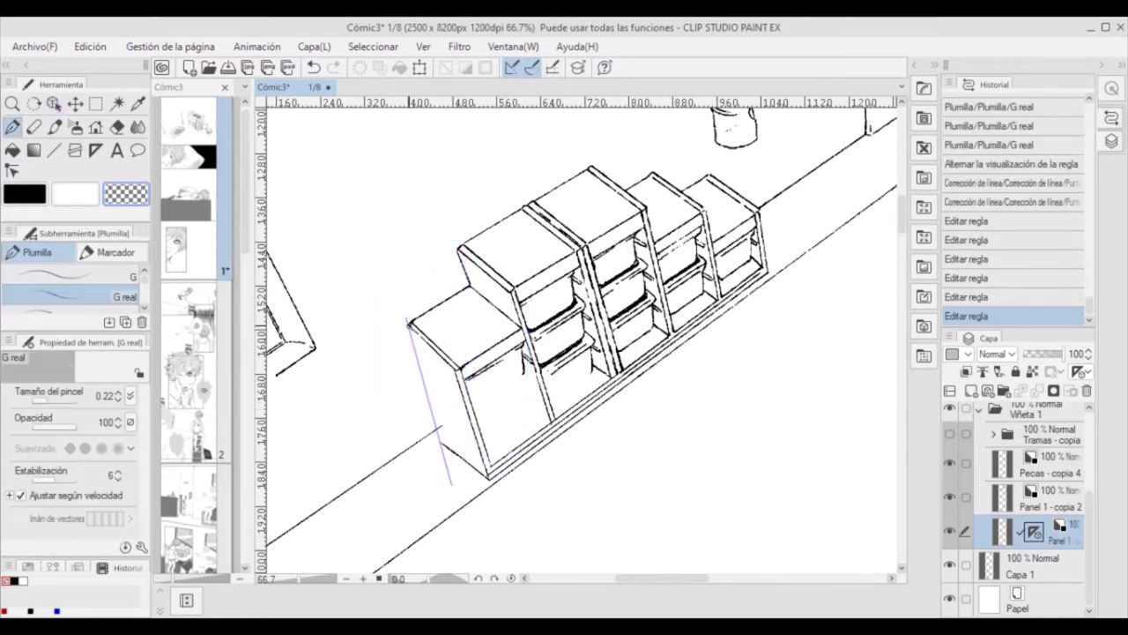
drag(411, 325, 445, 445)
drag(414, 354, 448, 454)
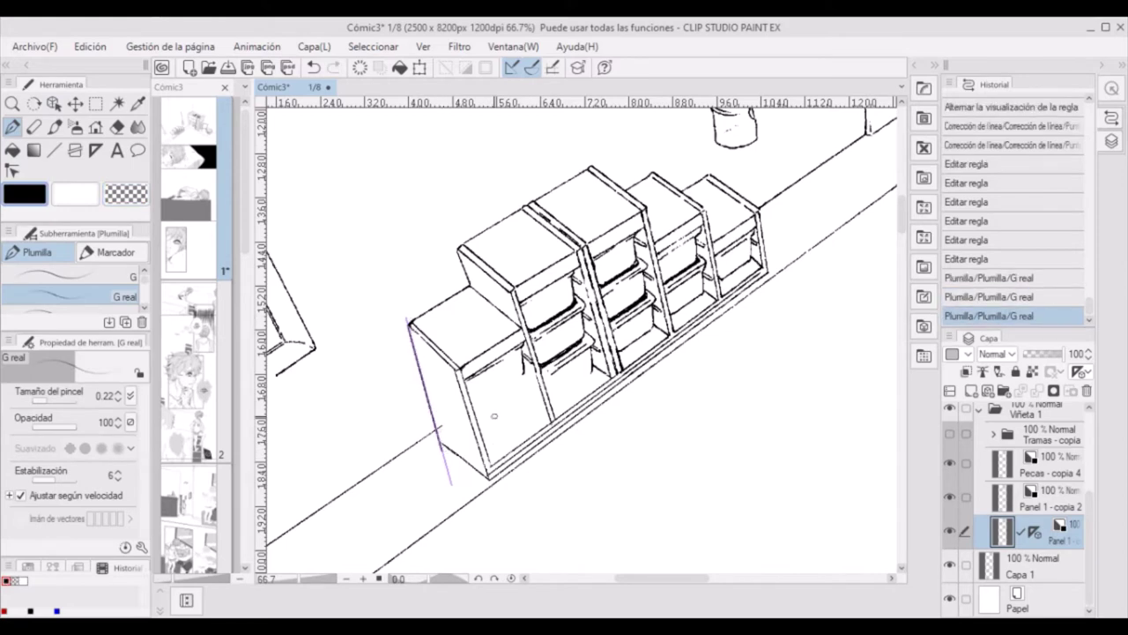
click(1034, 531)
key(e)
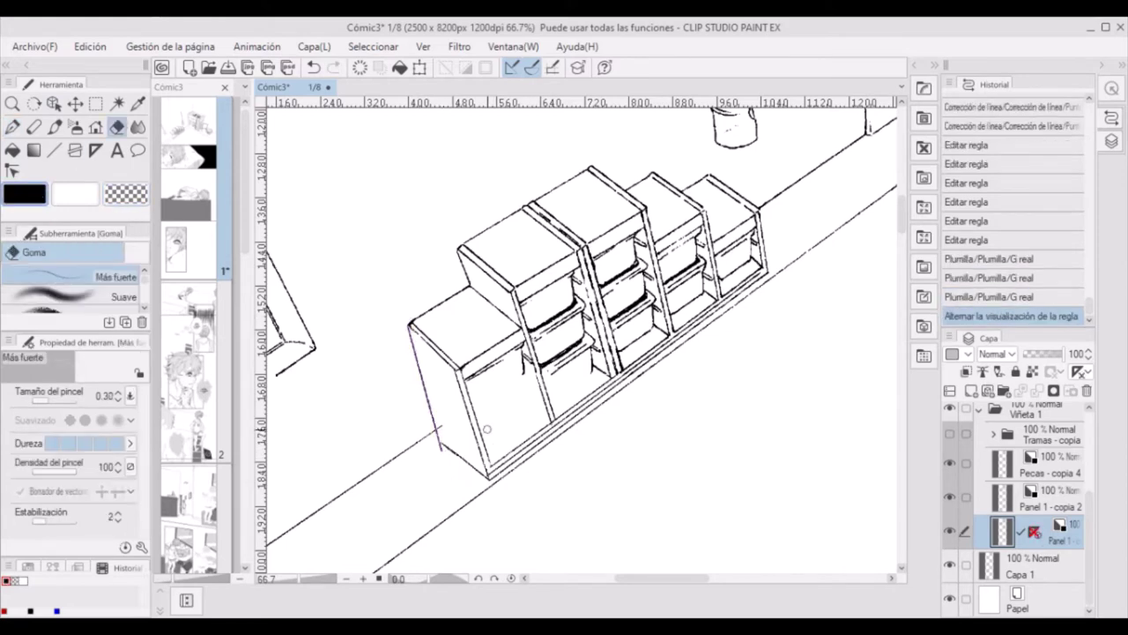
- Undo the last rear-edge stroke, extend the ruler past the side panel's base, ink the edge again, and hide the ruler to touch up its ends
key(ctrl+z)
key(ctrl+z)
key(y)
drag(451, 480, 448, 467)
key(p)
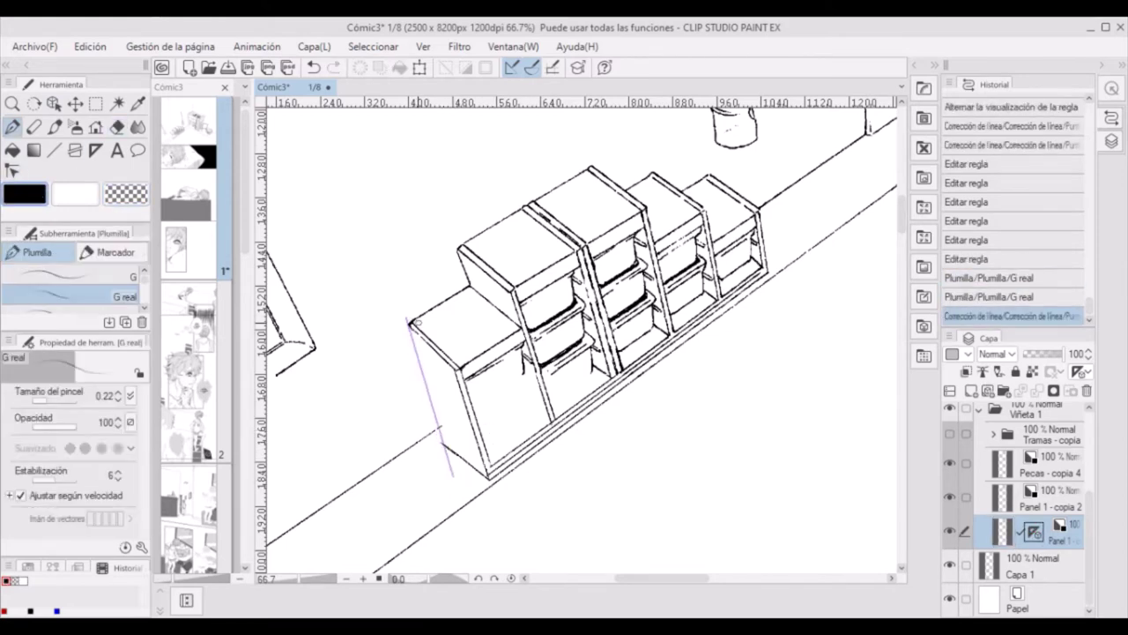
mouse_move(414, 323)
mouse_down()
mouse_move(444, 445)
mouse_move(446, 407)
mouse_move(455, 426)
mouse_move(516, 388)
mouse_up()
click(1033, 531)
key(e)
key(p)
- Align the shown ruler with the shelf lines running through the units and ink the drawer edge in the lowest unit
click(1034, 532)
key(y)
key(p)
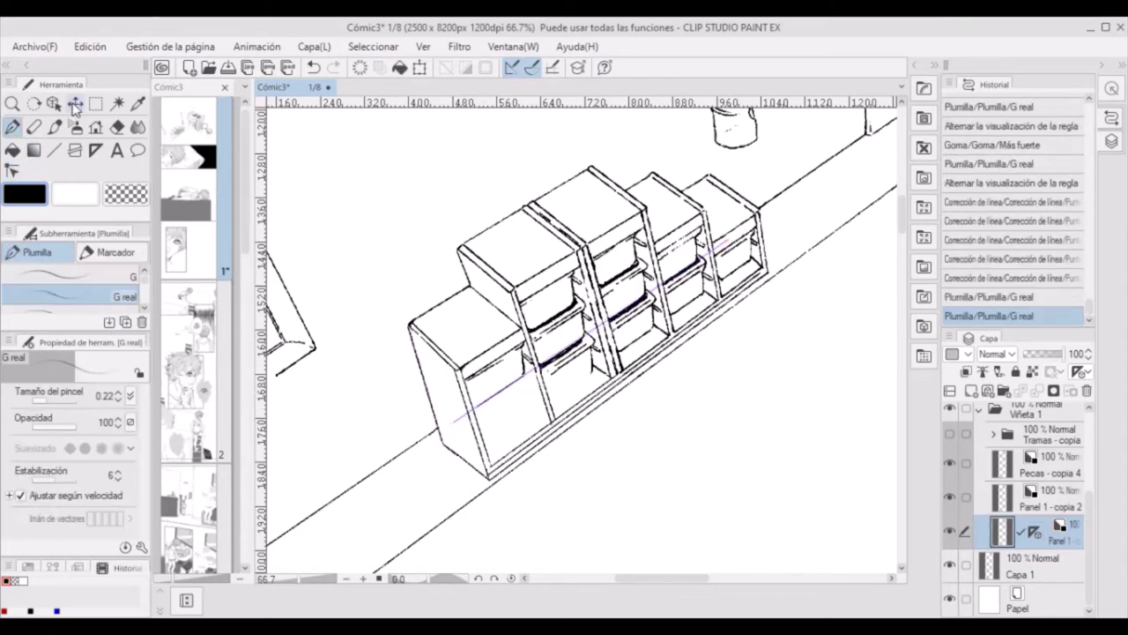
drag(630, 308, 644, 333)
mouse_move(573, 353)
mouse_down()
mouse_move(573, 363)
mouse_move(582, 353)
mouse_up()
click(373, 46)
click(432, 82)
key(ctrl+d)
key(ctrl+shift+d)
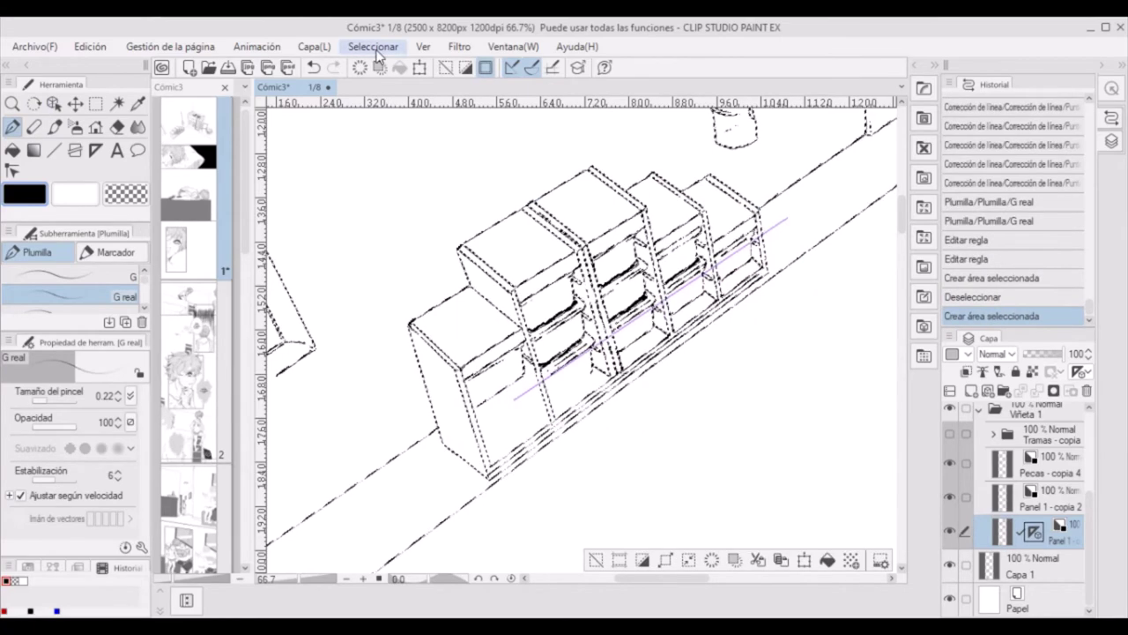
key(ctrl+d)
drag(492, 423, 483, 431)
click(54, 103)
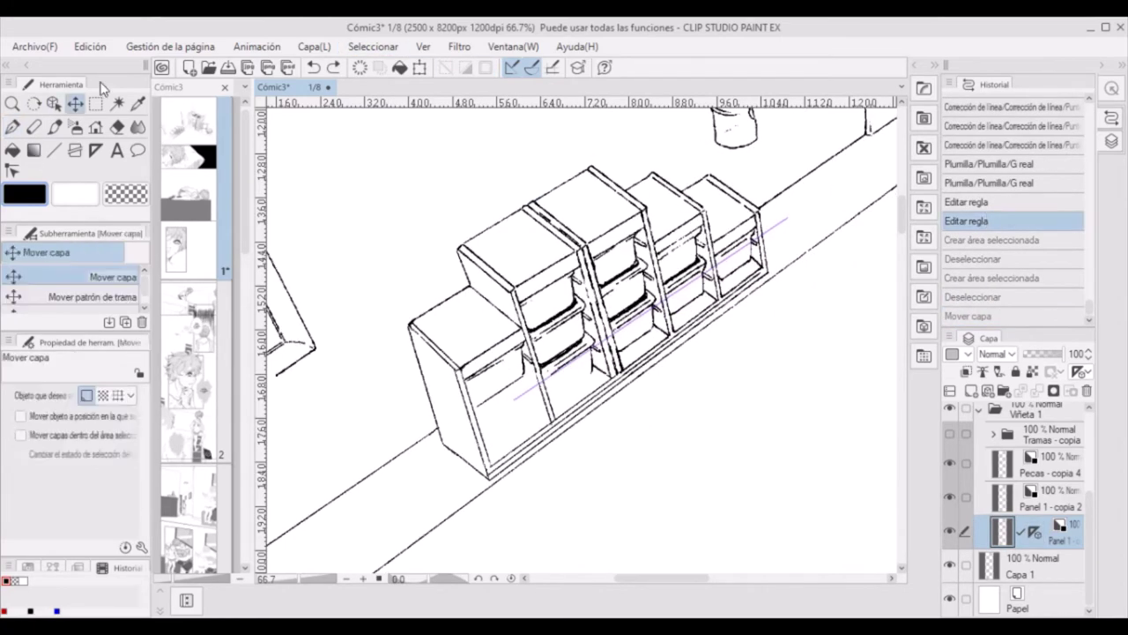
- Shift the ruler in parallel onto the lowest unit's opening and ink the long edges of its middle shelf
click(687, 289)
mouse_move(688, 289)
mouse_down()
mouse_move(480, 424)
mouse_move(573, 371)
mouse_up()
key(p)
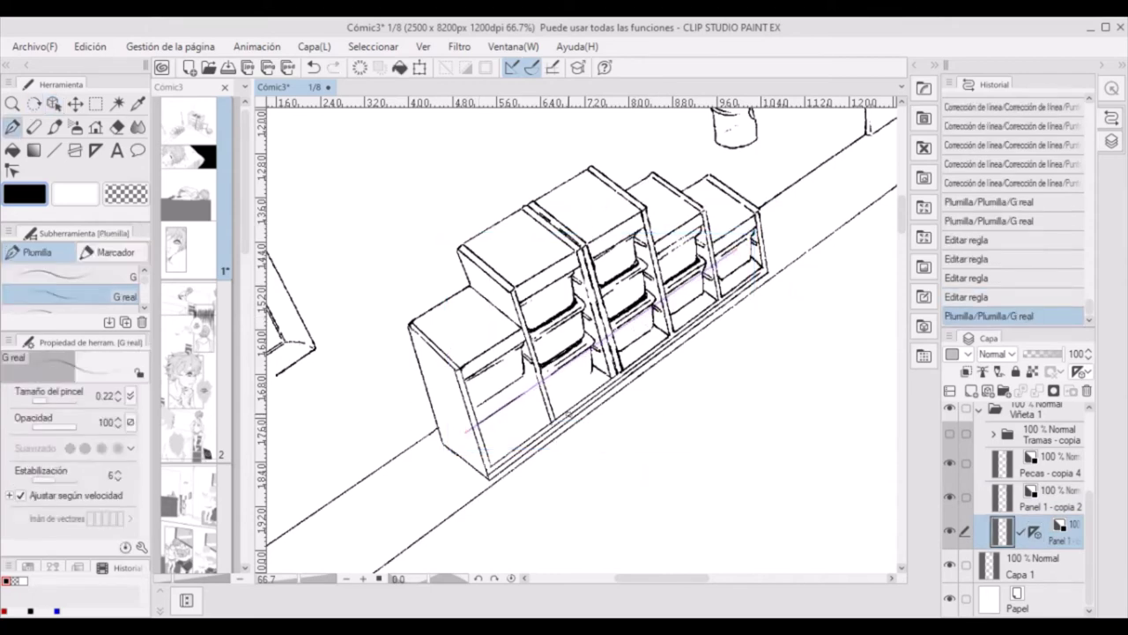
click(54, 103)
drag(617, 309, 608, 322)
key(p)
drag(476, 414, 564, 371)
- Lower the ruler to the bottom drawer line and ink the drawers' lower edges in the two lowest units
click(56, 105)
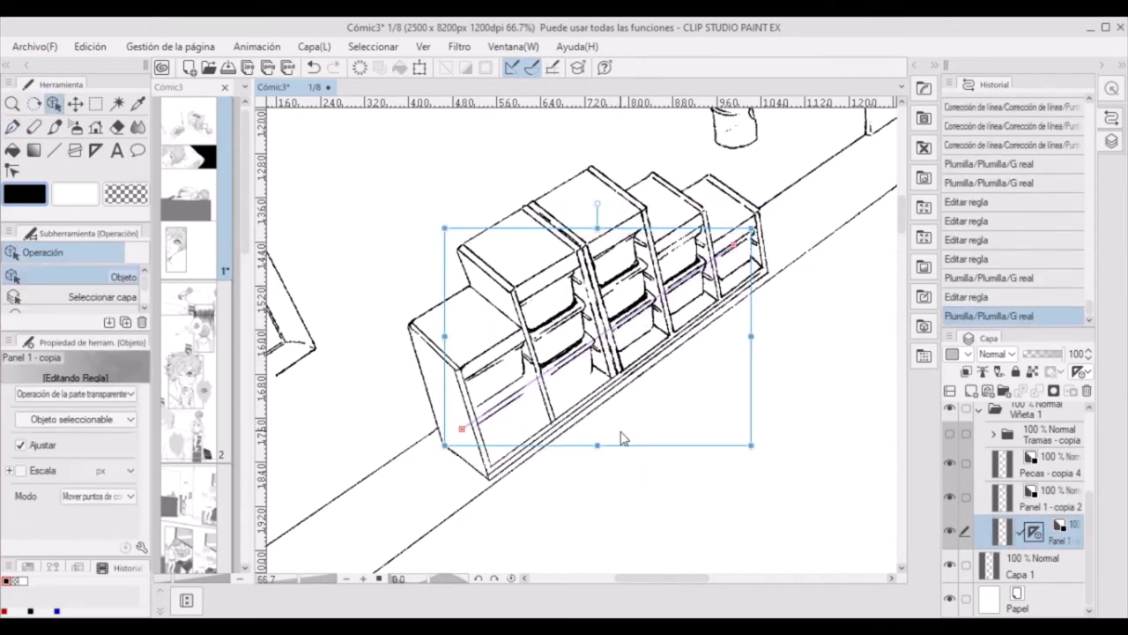
drag(756, 297, 763, 328)
drag(467, 453, 473, 458)
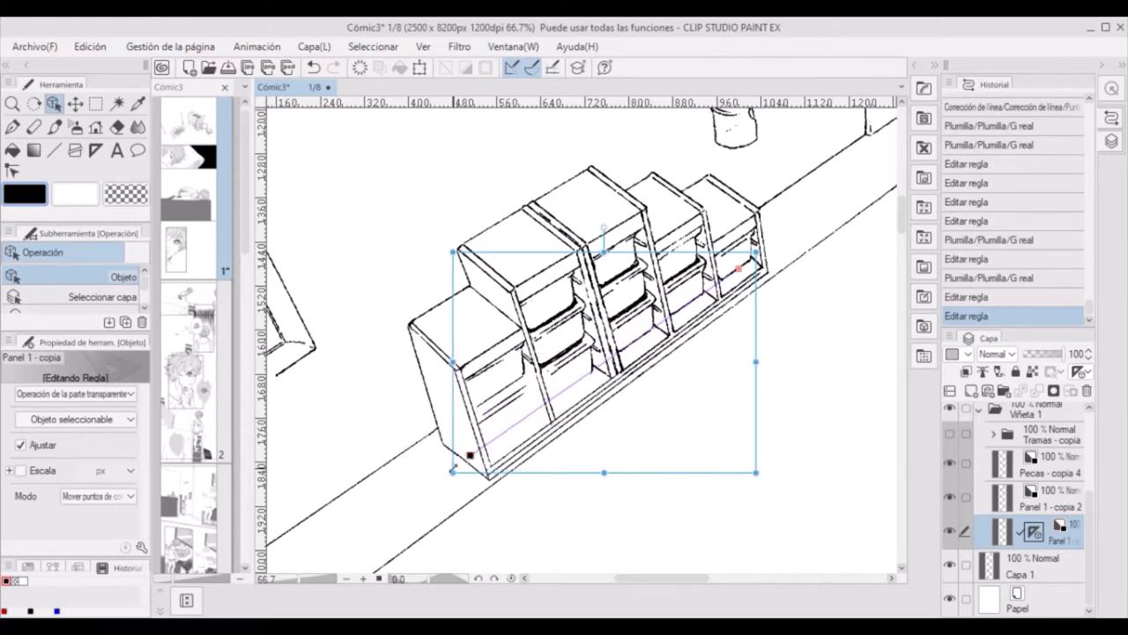
key(p)
key(y)
click(573, 372)
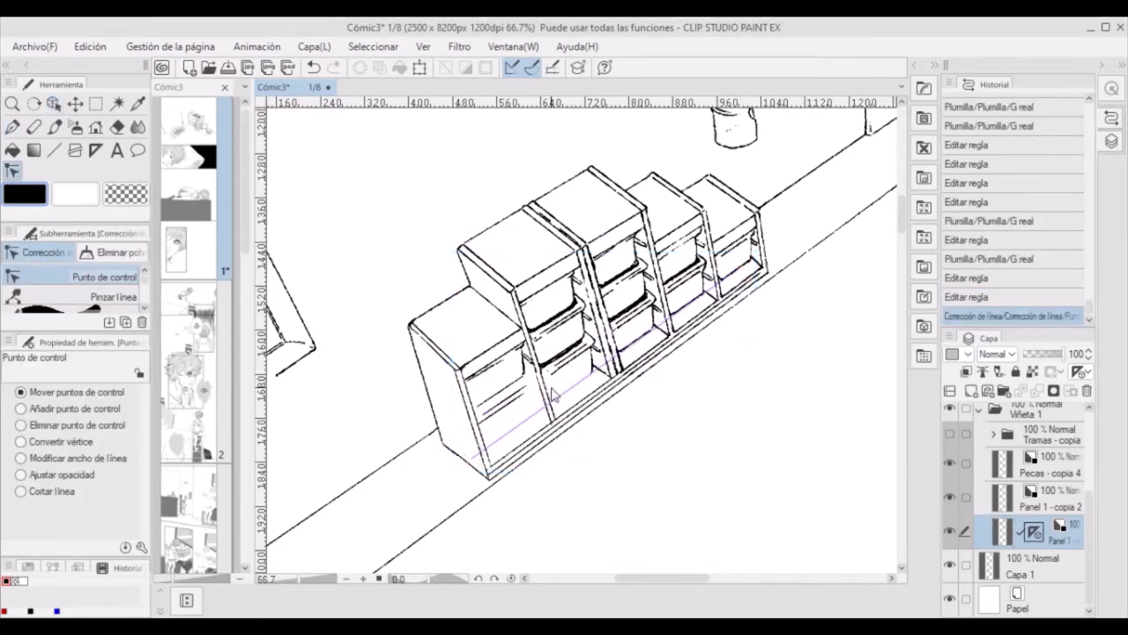
key(p)
drag(575, 380, 488, 448)
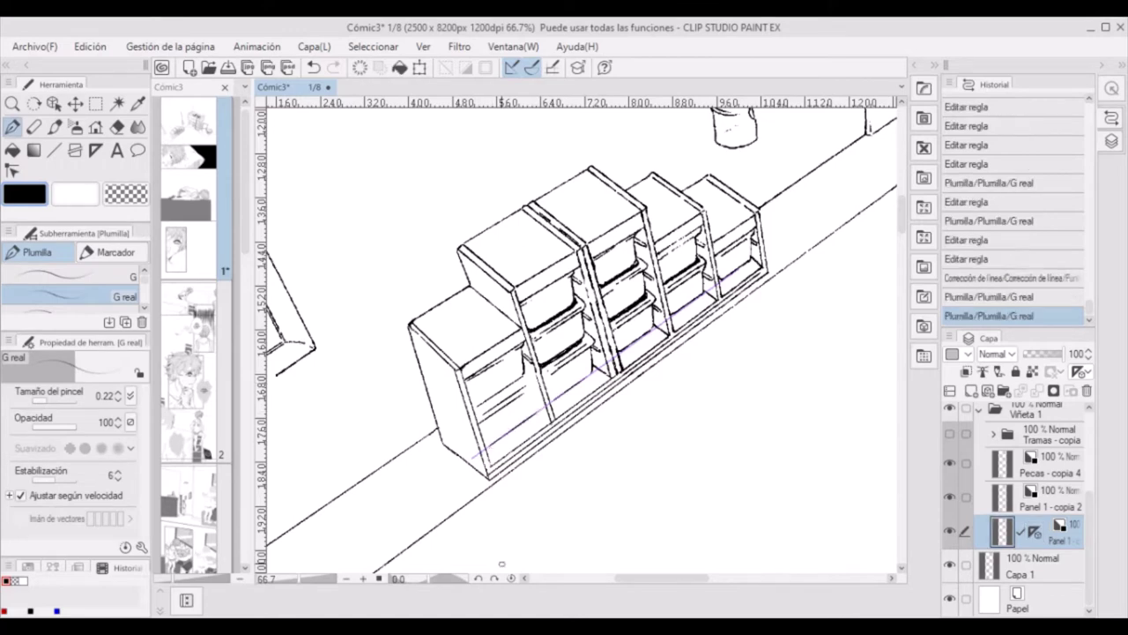
- Hide the ruler and retouch the lower edge of the second unit's bottom drawer freehand
click(1034, 531)
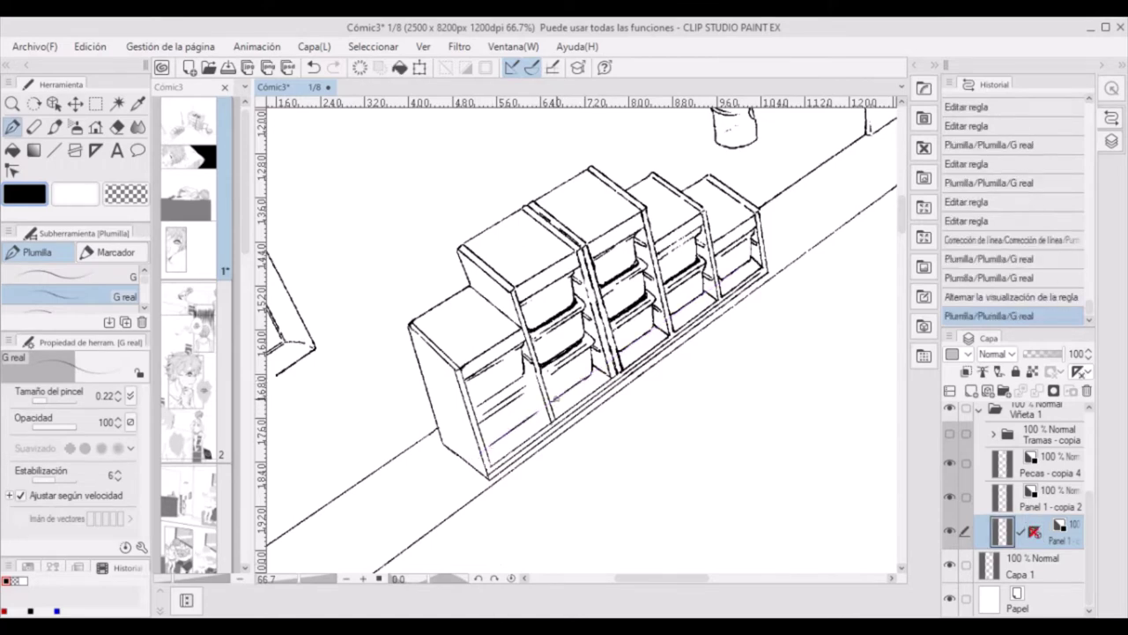
drag(556, 399, 592, 375)
drag(592, 375, 556, 399)
- Show the ruler and reorient it diagonally across the units to follow the shelves' depth direction
key(y)
click(1034, 531)
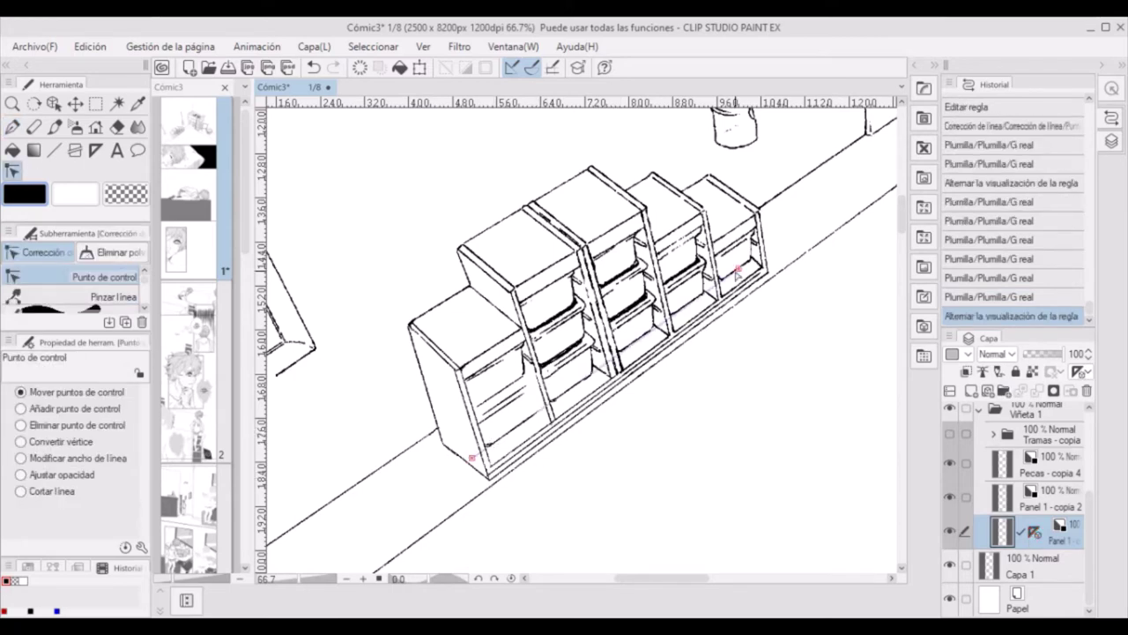
drag(739, 269, 760, 398)
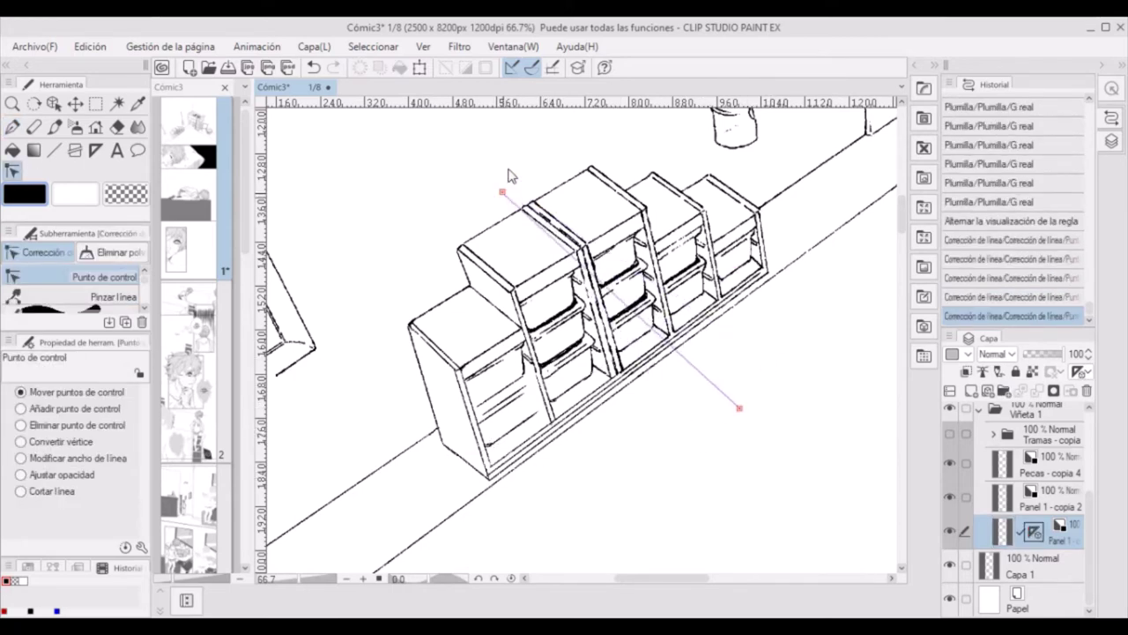
drag(511, 190, 490, 183)
key(o)
- Move the diagonal ruler onto the lowest unit's opening and ink the short depth edge beside its divider
click(733, 382)
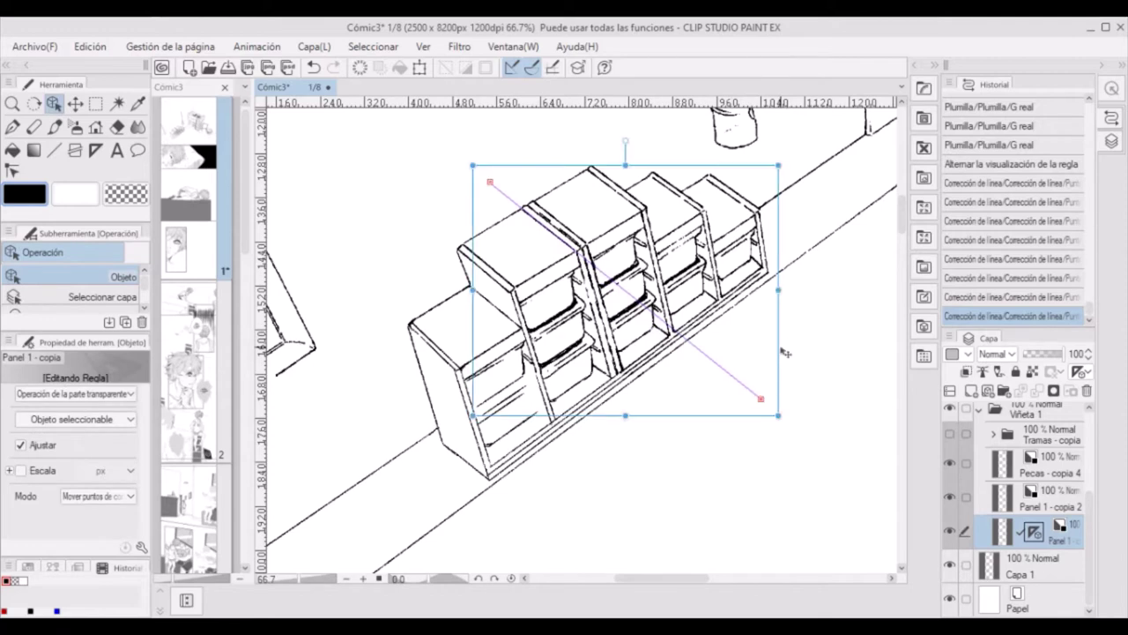
mouse_move(790, 355)
mouse_down()
mouse_move(779, 418)
mouse_move(789, 402)
mouse_move(711, 521)
mouse_move(723, 489)
mouse_up()
key(p)
click(55, 105)
click(685, 522)
click(12, 126)
click(54, 105)
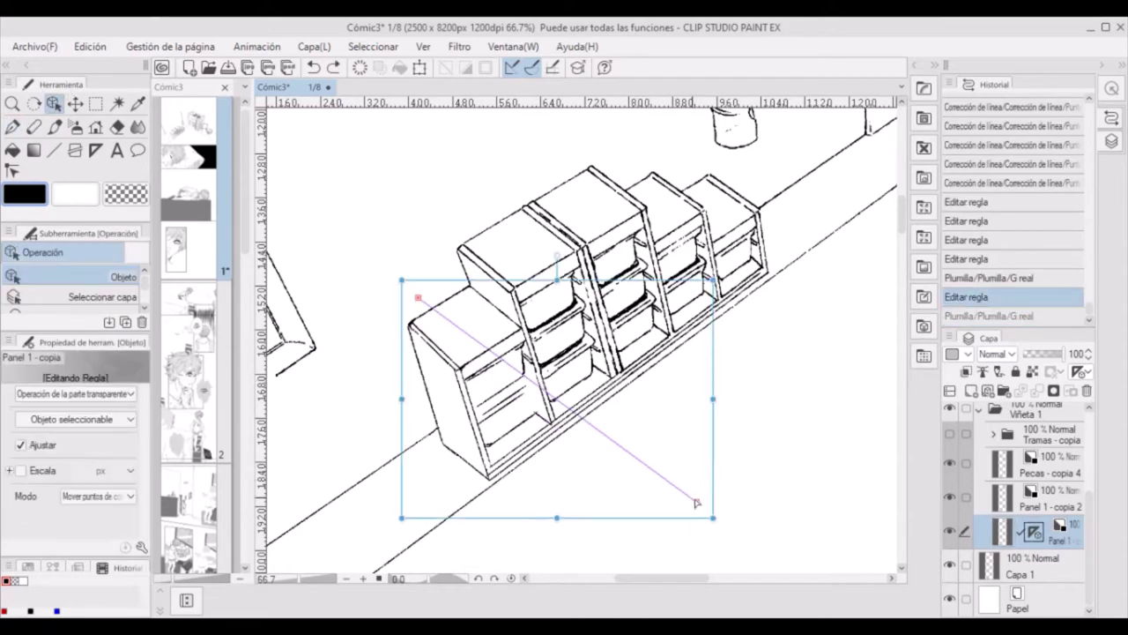
- Draw the end of the lowest unit's middle shelf at the divider without the ruler, erasing and redrawing its small edge
click(12, 126)
key(ctrl+shift+1)
mouse_move(520, 368)
mouse_down()
mouse_move(544, 391)
mouse_move(535, 417)
mouse_move(539, 393)
mouse_up()
key(ctrl+z)
key(e)
drag(532, 388, 541, 398)
key(p)
drag(534, 392, 543, 400)
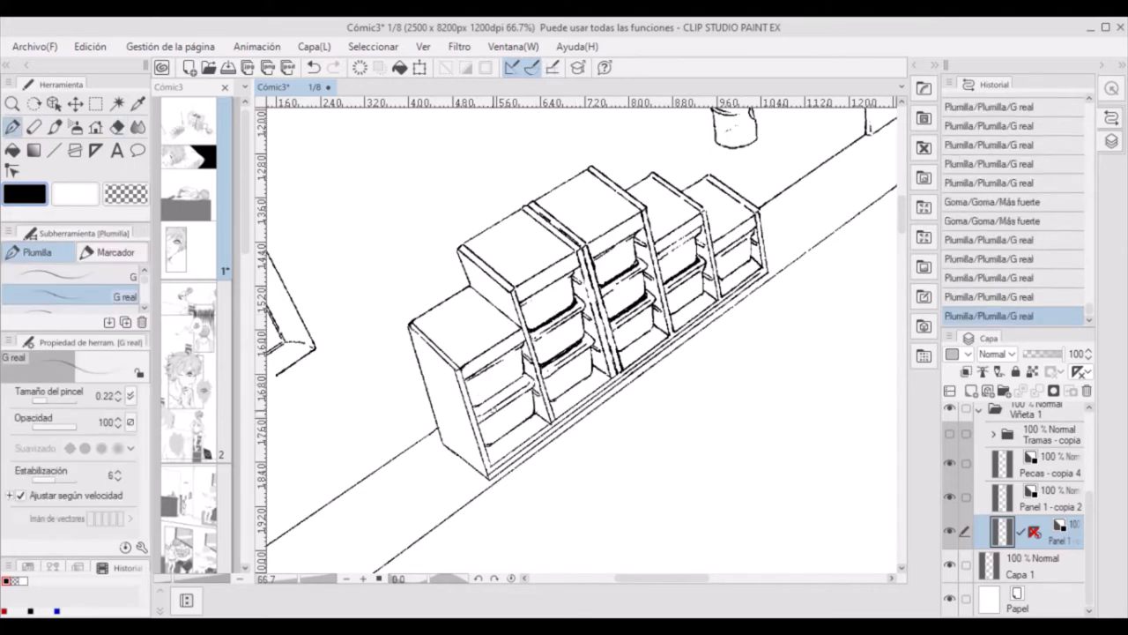
- Thicken the dark line beneath the lowest unit's upper drawer with a straight line and pen strokes
key(ctrl+z)
key(u)
mouse_move(476, 407)
mouse_down()
mouse_move(522, 384)
mouse_move(487, 414)
mouse_up()
key(ctrl+y)
key(p)
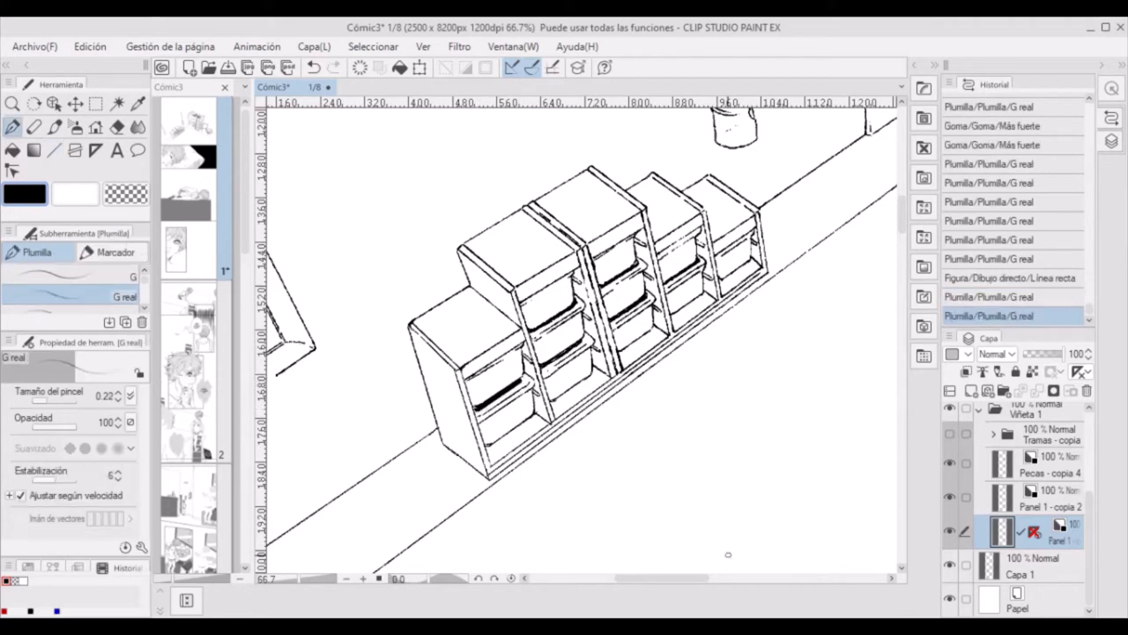
- Align the shown ruler with the inner lower edge of the frame on the wall and ink it to the page border
click(1033, 534)
scroll(582, 335, left, 5)
key(y)
drag(864, 496, 290, 447)
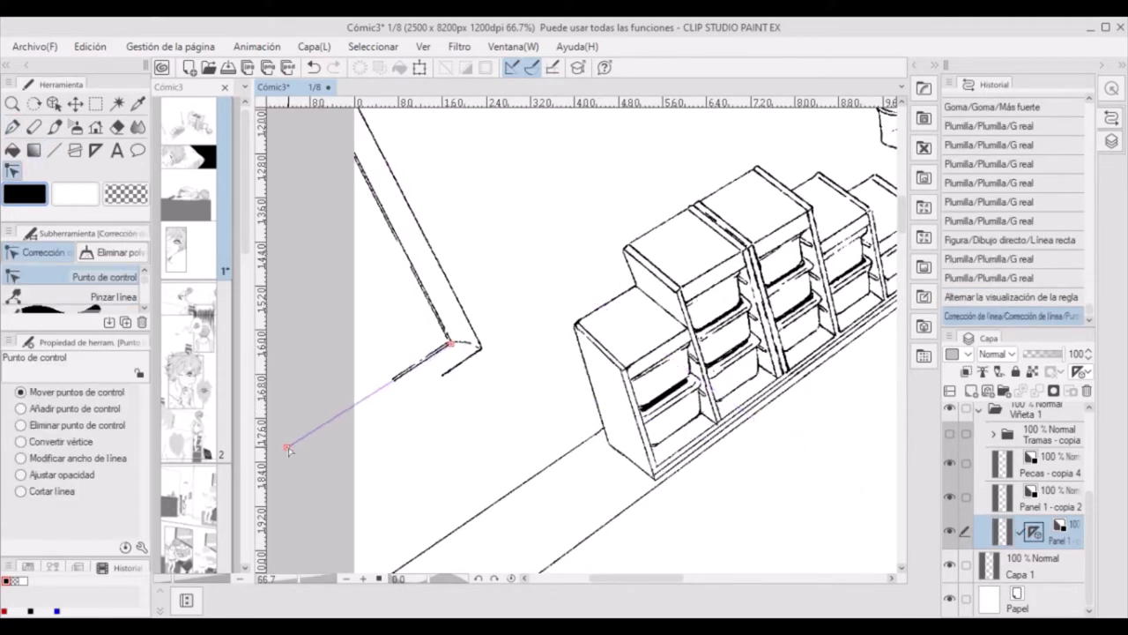
drag(453, 340, 587, 255)
key(p)
- Nudge the ruler slightly and ink a second stroke along the frame's inner lower edge
key(o)
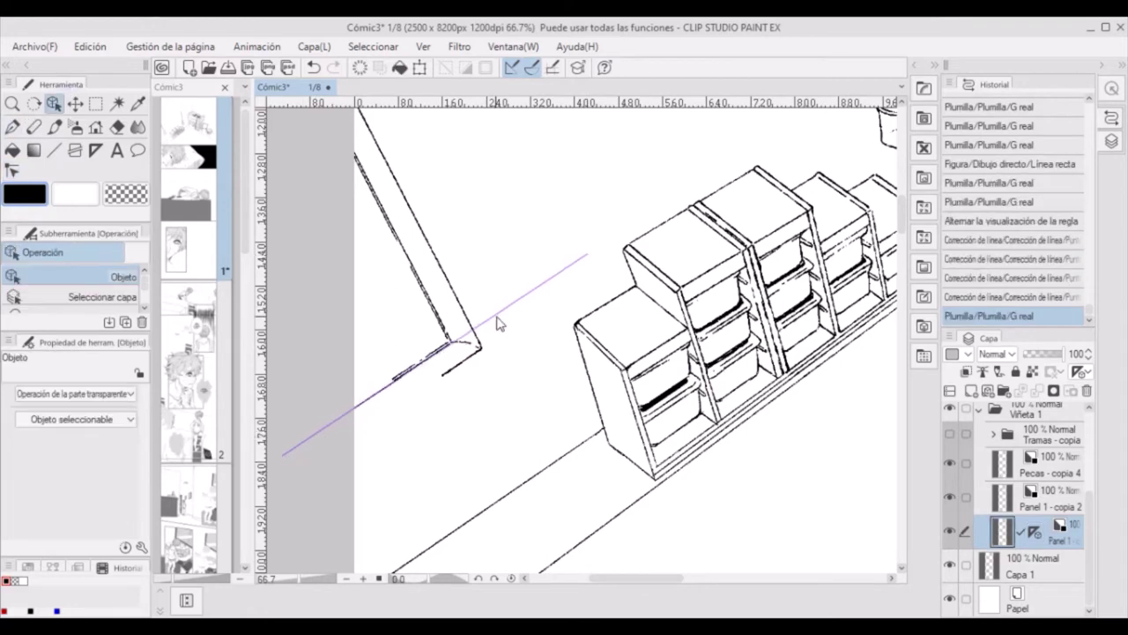
click(529, 293)
key(p)
key(o)
click(505, 308)
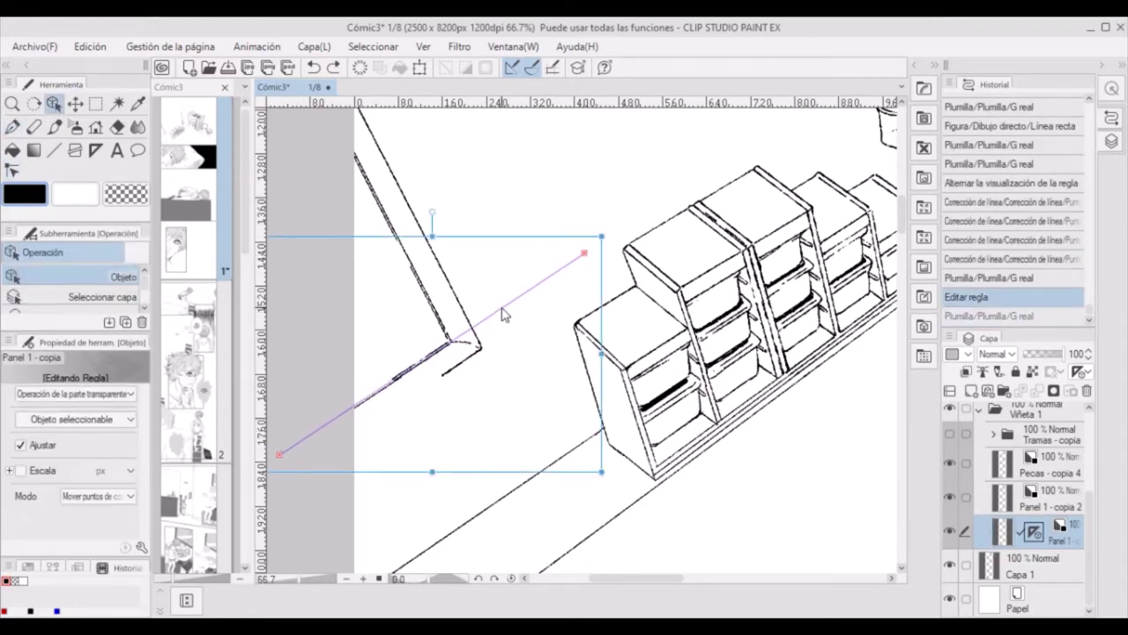
key(p)
- Move the ruler to the frame's outer lower edge, ink it from the corner to the page border, and hide the ruler
key(o)
drag(368, 395, 362, 426)
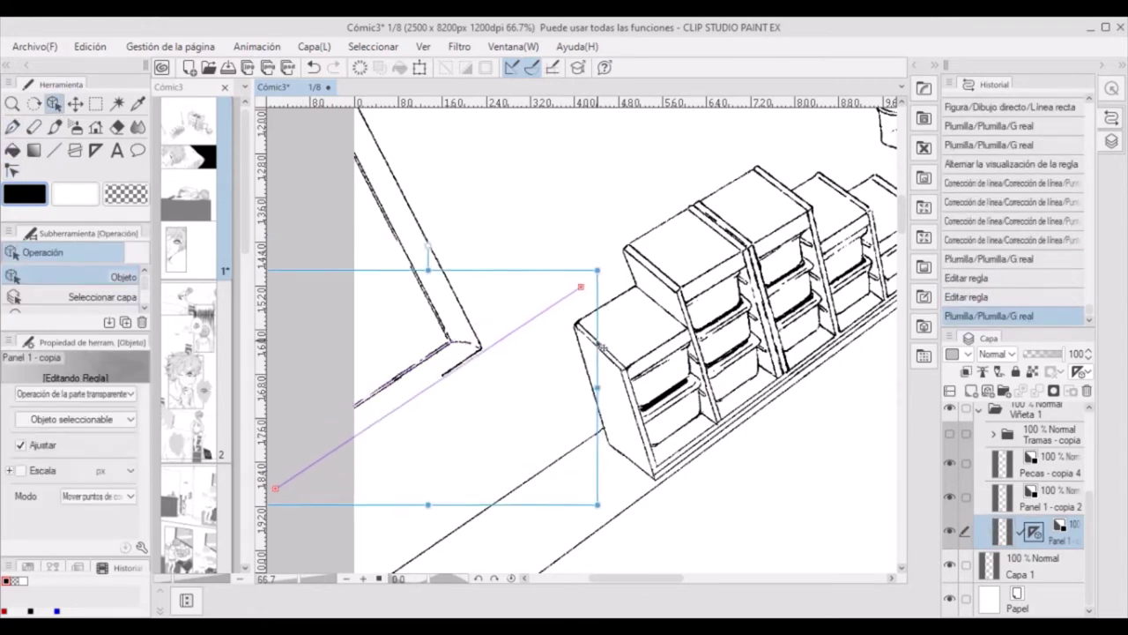
key(p)
drag(470, 356, 289, 498)
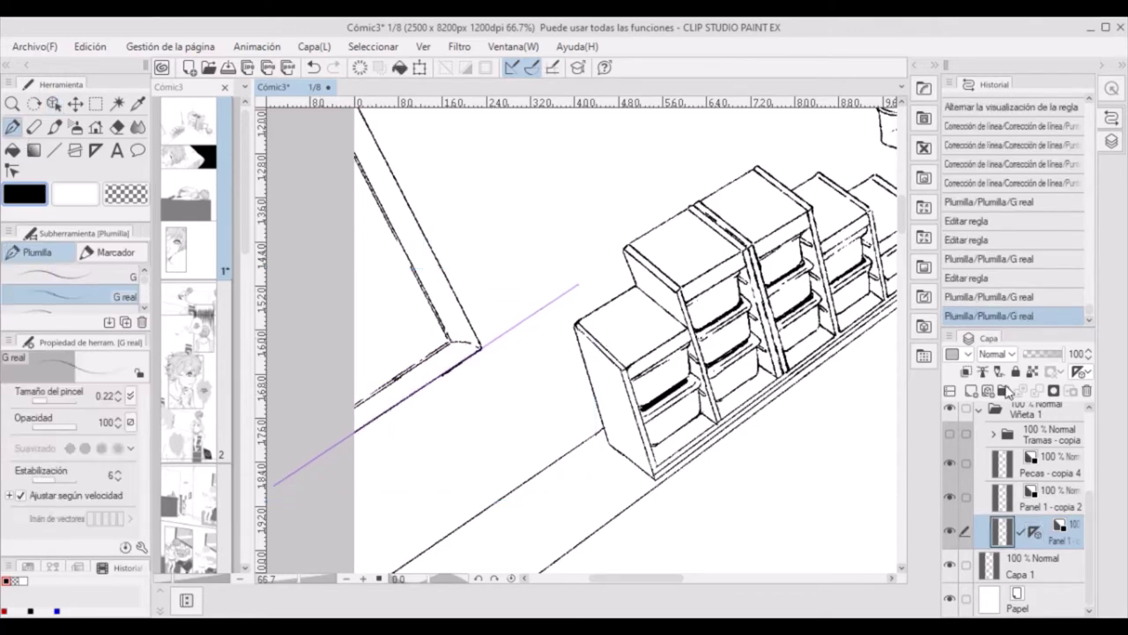
click(1034, 532)
- Erase the stray ink at the frame's lower corner on the Panel 1 - copia 2 layer
click(1049, 498)
key(e)
click(476, 351)
scroll(581, 339, right, 10)
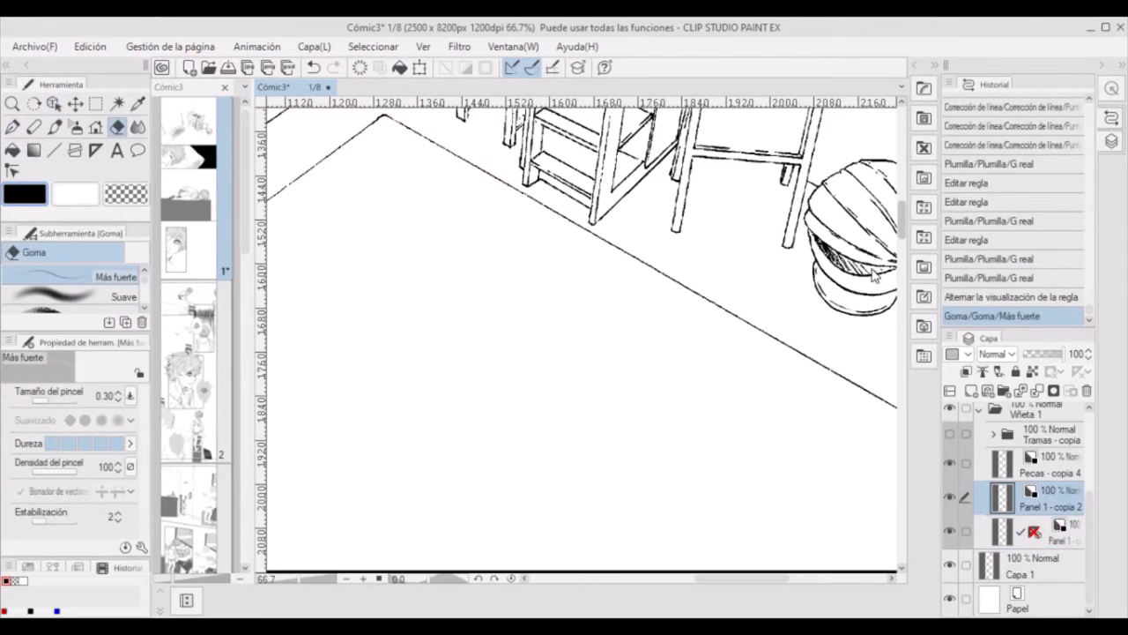
scroll(875, 276, left, 10)
- Align the Panel 1 - copia layer's ruler with the vertical wall corner above the bunk bed and erase the broken line there
click(1038, 532)
click(12, 170)
scroll(733, 523, right, 10)
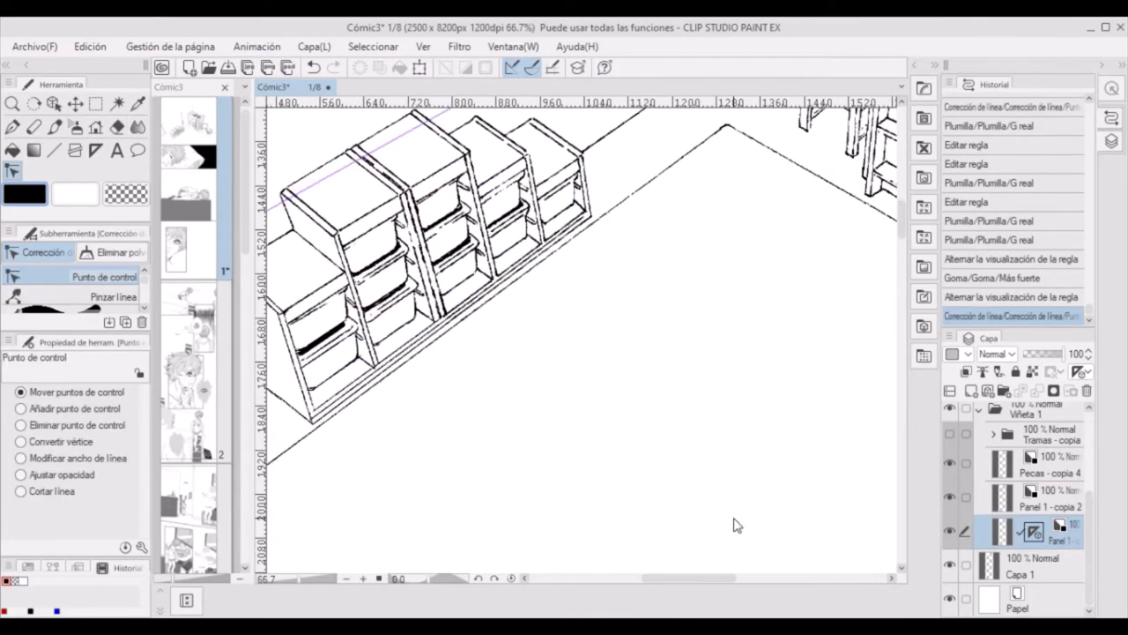
scroll(734, 524, up, 7)
scroll(897, 187, up, 7)
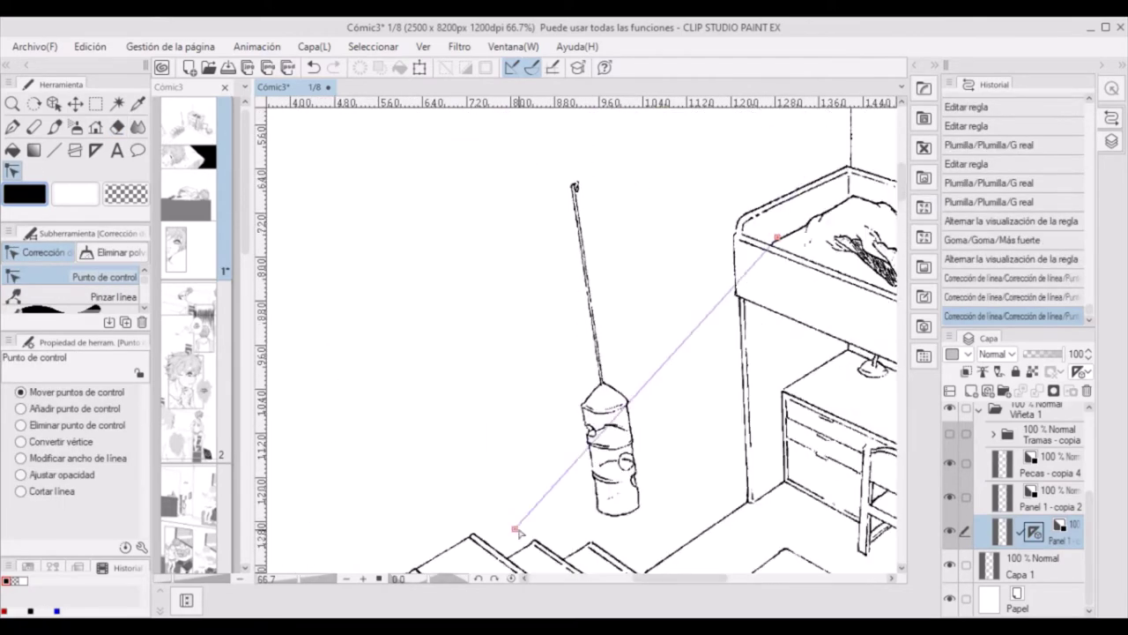
scroll(760, 575, right, 6)
scroll(571, 345, up, 4)
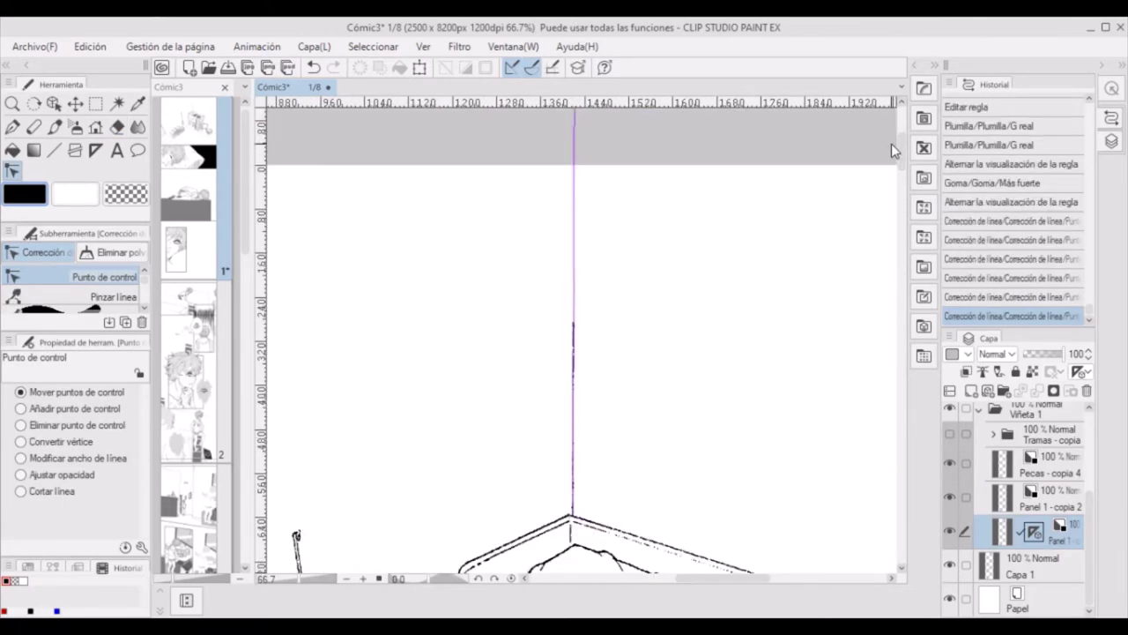
ctrl+shift+click(574, 324)
key(e)
drag(573, 319, 573, 423)
- Try to ink the vertical wall-corner line along the ruler, and revert the history to the erased state
key(p)
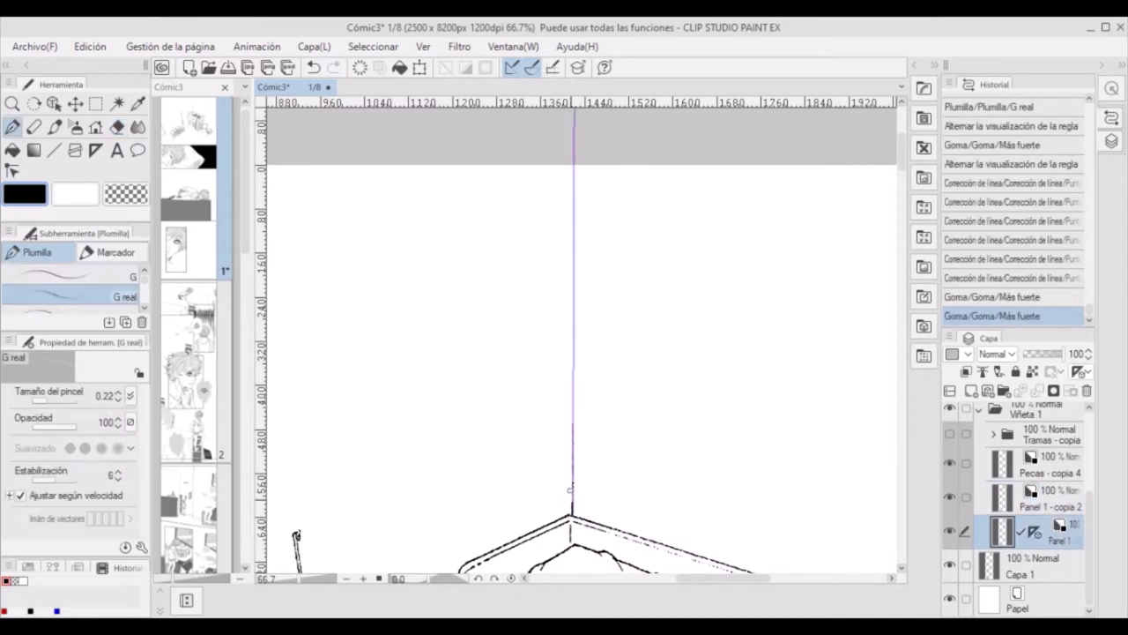
drag(573, 515, 573, 164)
click(1034, 529)
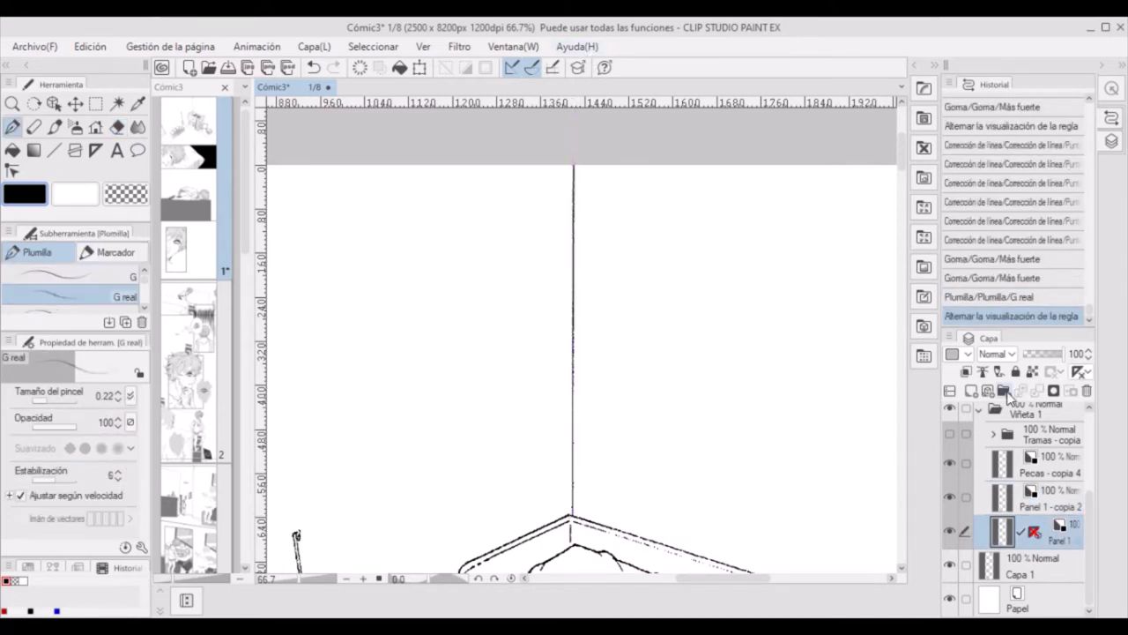
key(ctrl+z)
drag(573, 520, 572, 164)
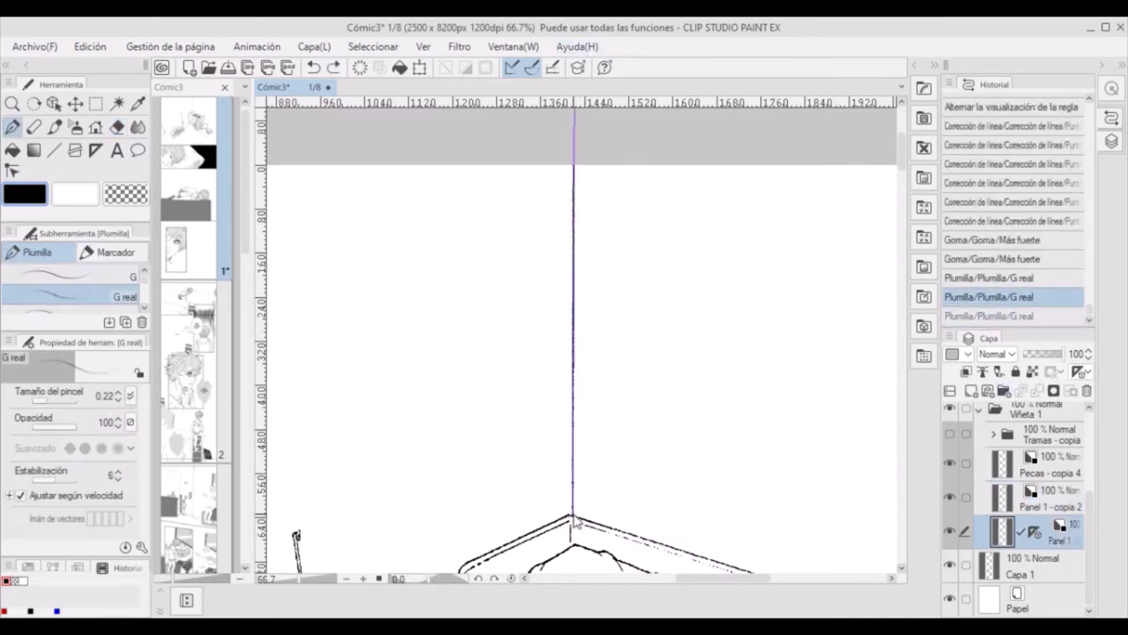
click(992, 258)
click(418, 71)
key(ctrl+d)
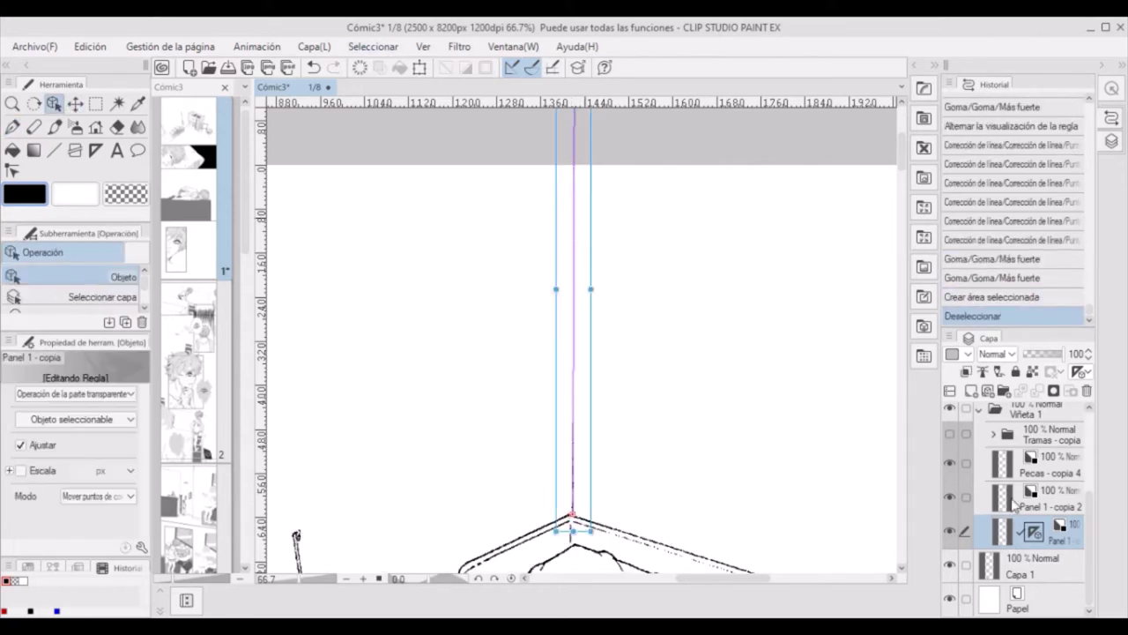
click(418, 70)
key(ctrl+d)
- Ink the vertical wall corner along the ruler from the bunk bed to the page's upper edge, redoing the stroke, and hide the ruler
drag(571, 512, 573, 163)
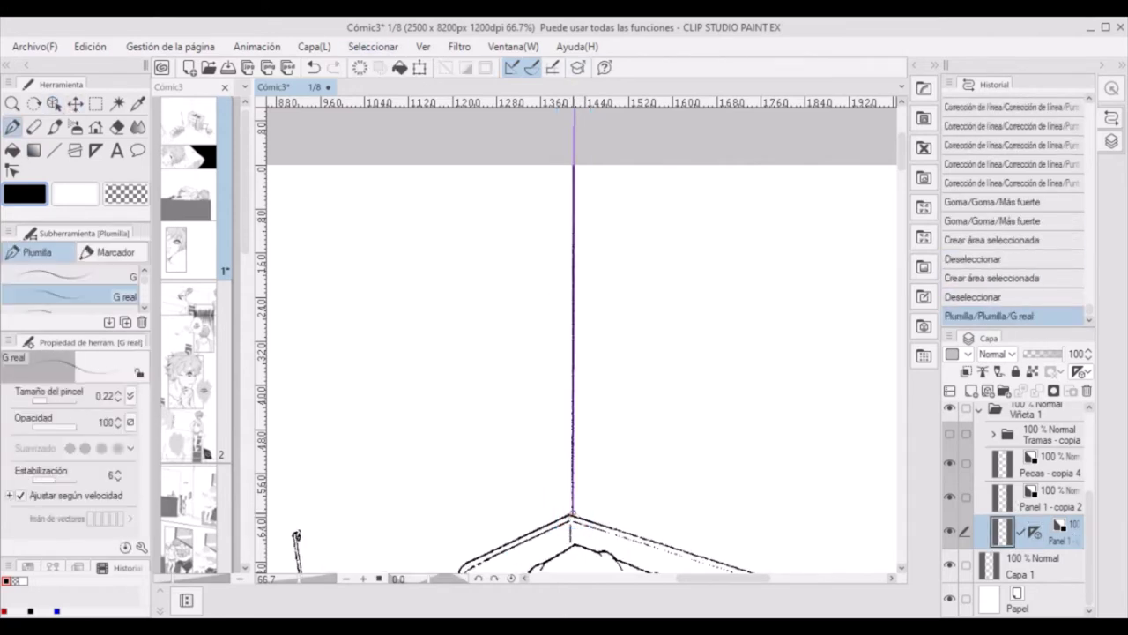
key(ctrl+z)
drag(572, 512, 573, 164)
drag(573, 326, 573, 513)
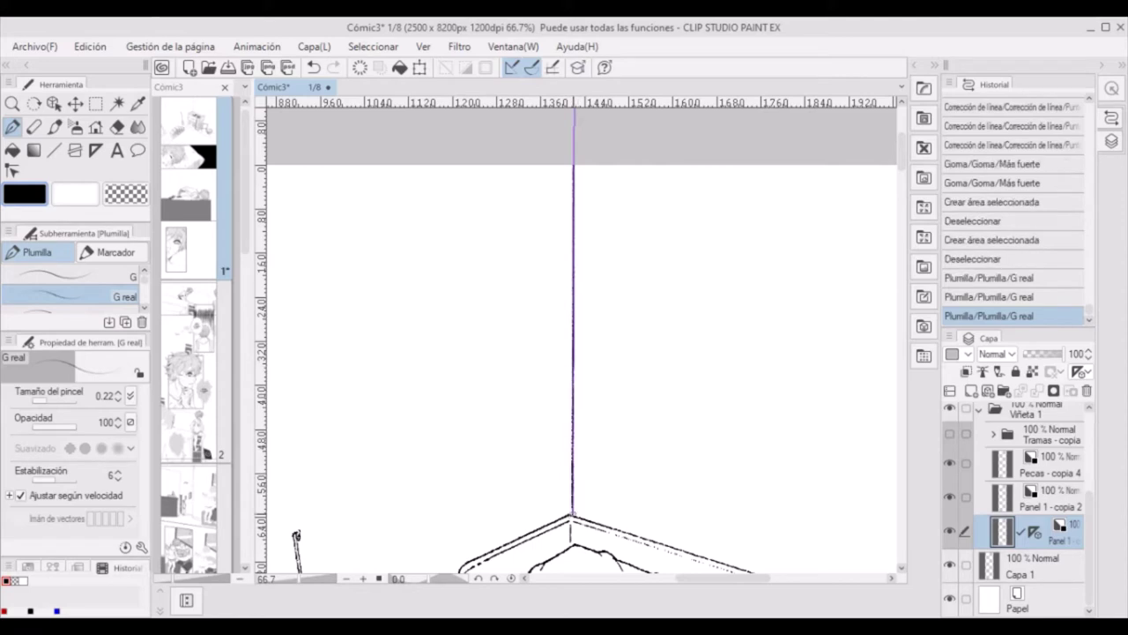
click(973, 393)
click(902, 187)
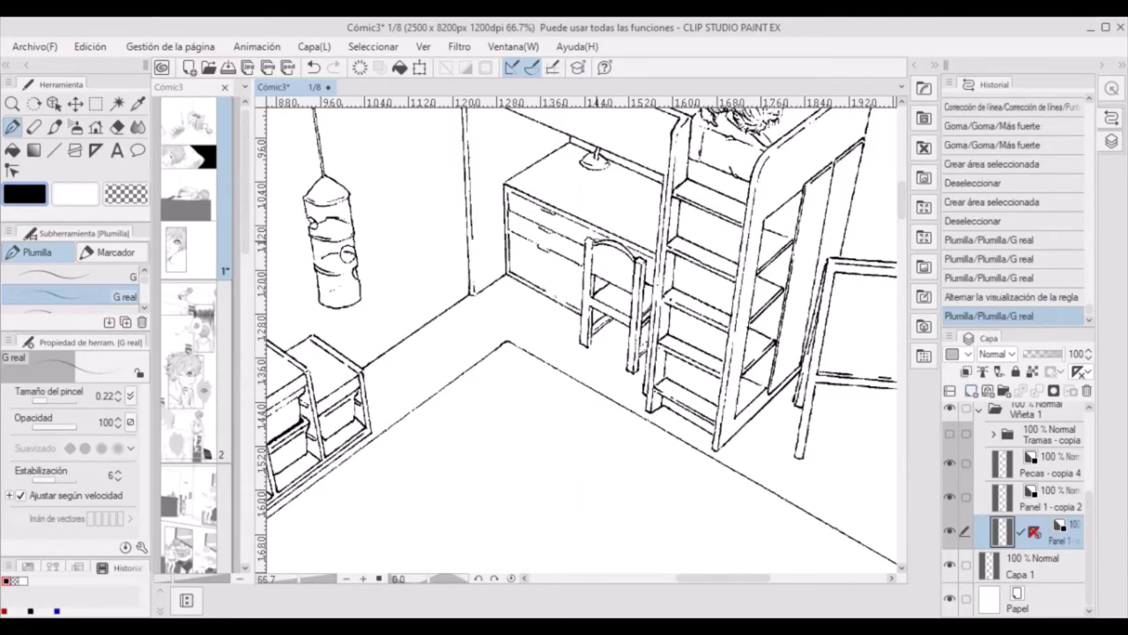
scroll(657, 383, down, 6)
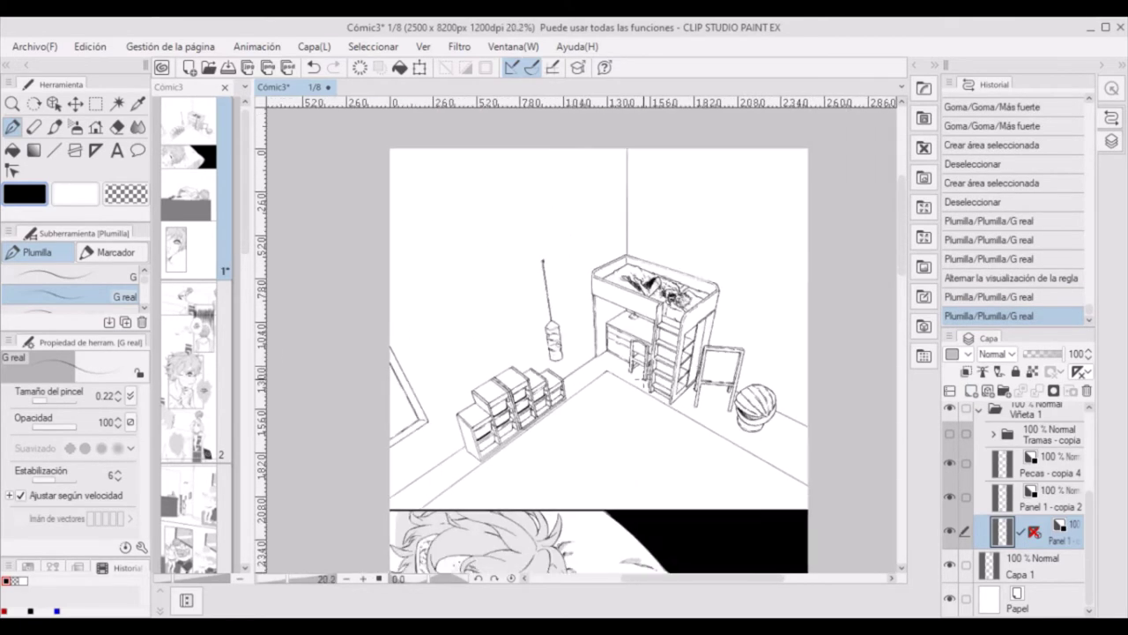
scroll(611, 391, down, 1)
scroll(663, 414, up, 4)
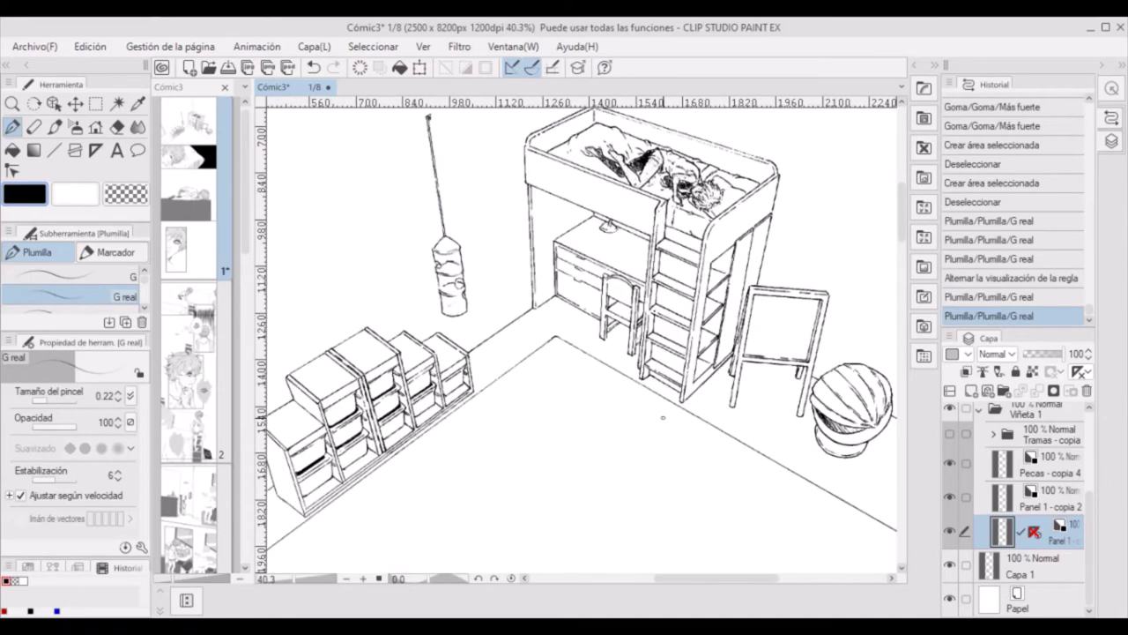
scroll(663, 417, down, 2)
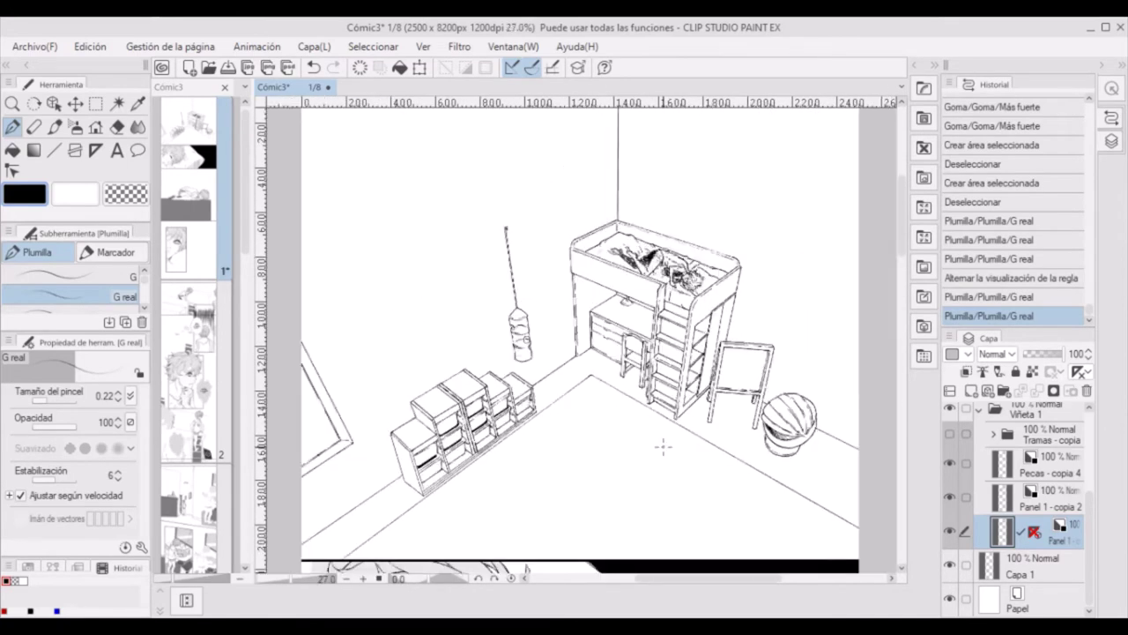
- Make the Panel 4 - copia layer active for work on the neck and shoulder in the freckled portrait panel
scroll(663, 447, up, 1)
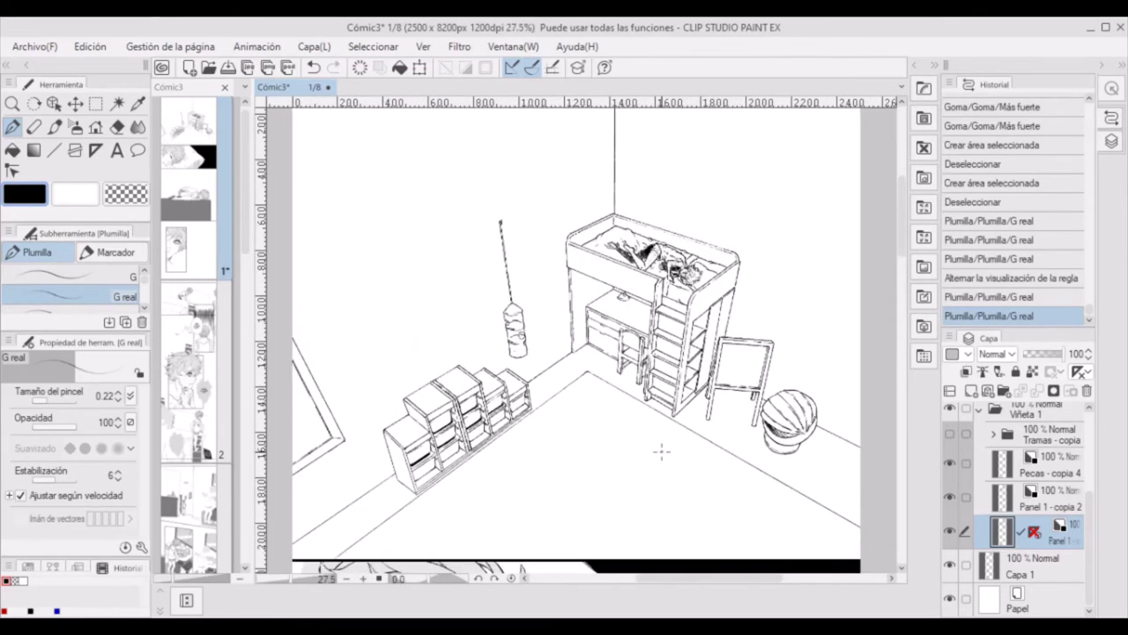
scroll(661, 452, down, 1)
scroll(661, 451, up, 1)
scroll(661, 451, down, 1)
drag(902, 177, 903, 465)
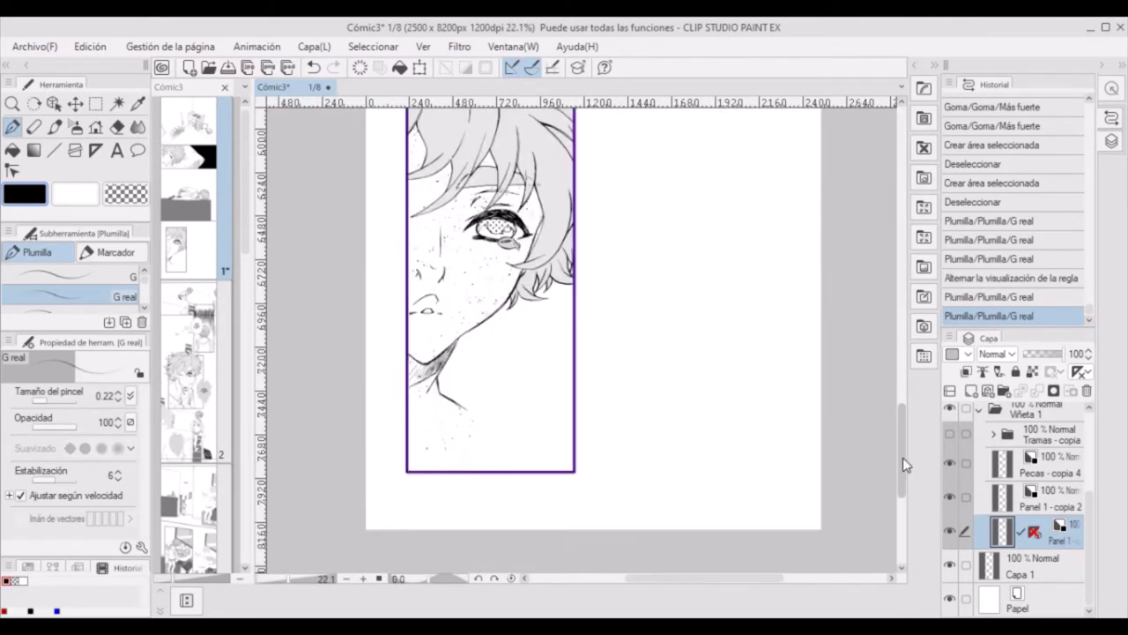
scroll(1073, 520, up, 5)
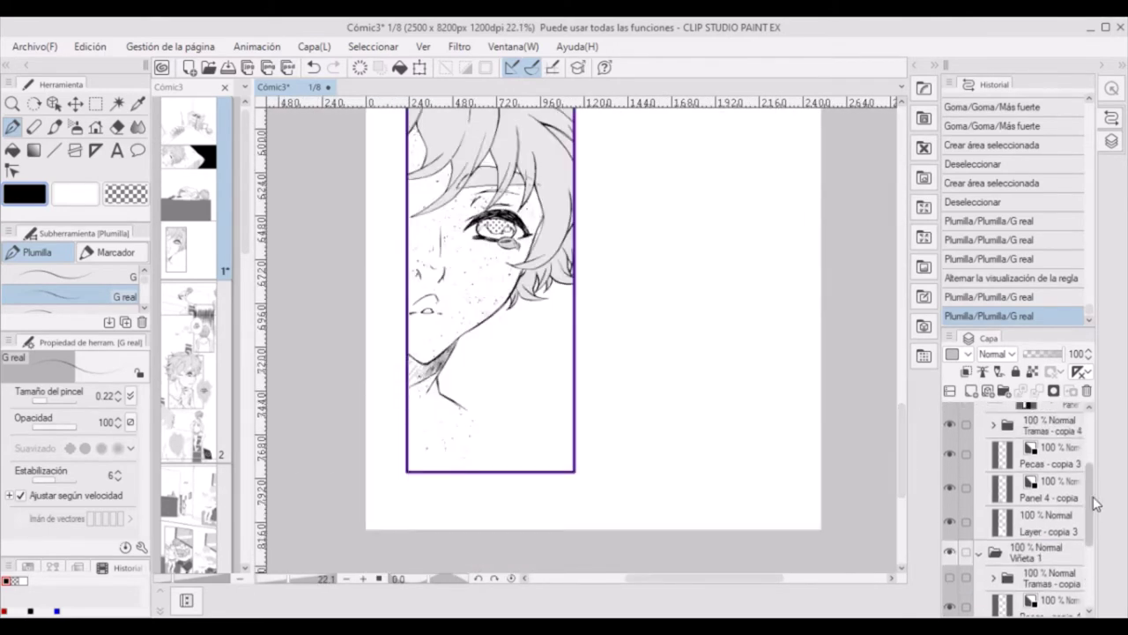
click(1069, 504)
scroll(680, 390, up, 2)
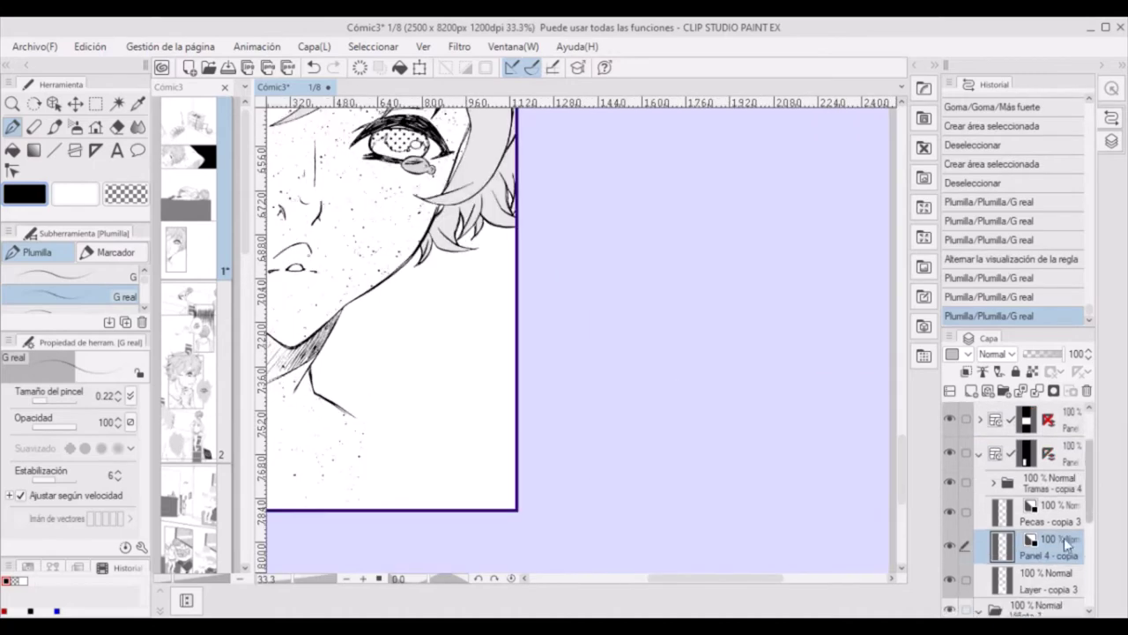
scroll(679, 390, up, 2)
drag(705, 577, 655, 577)
mouse_move(587, 310)
mouse_down()
mouse_move(596, 303)
mouse_move(526, 422)
mouse_move(533, 465)
mouse_up()
key(ctrl+z)
key(ctrl+z)
key(ctrl+z)
scroll(903, 485, down, 3)
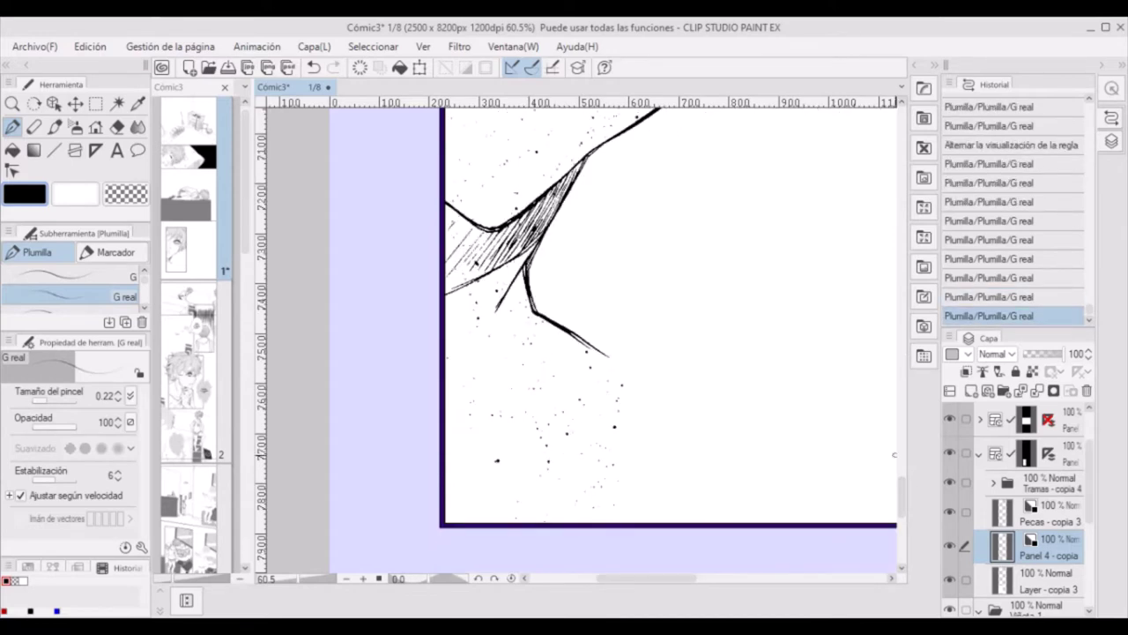
- Ink the shoulder contour from the end of the neck line to the portrait panel's lower edge, redoing the outer arm curve
drag(821, 431, 832, 518)
mouse_move(835, 472)
mouse_down()
mouse_move(828, 522)
mouse_move(787, 585)
mouse_up()
key(ctrl+z)
key(ctrl+y)
key(ctrl+z)
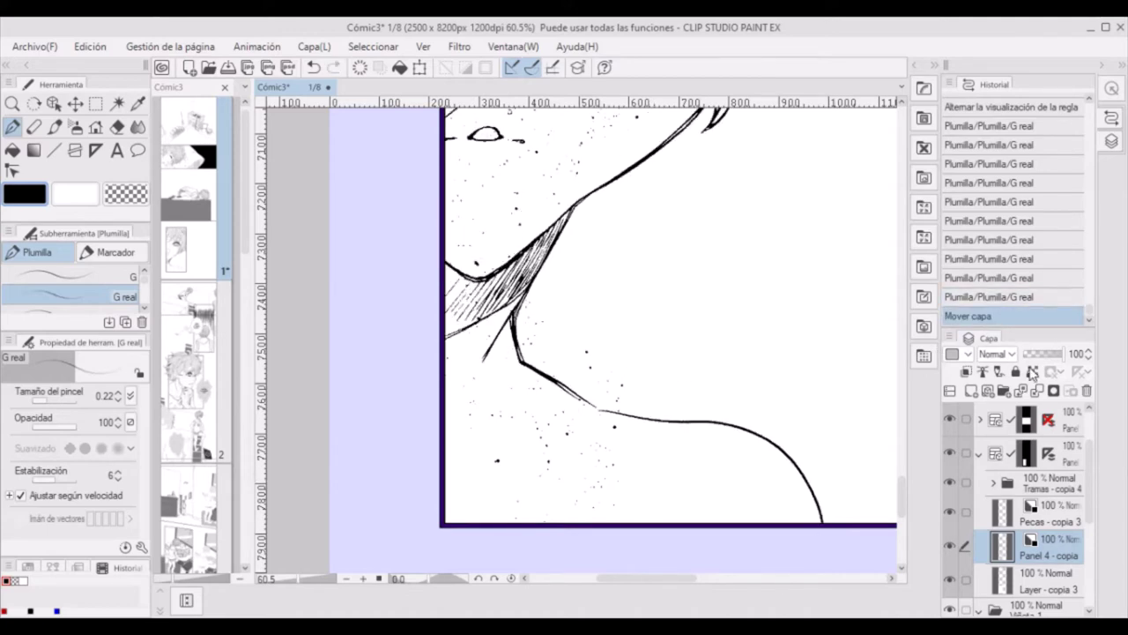
key(ctrl+z)
drag(835, 467, 827, 523)
key(ctrl+z)
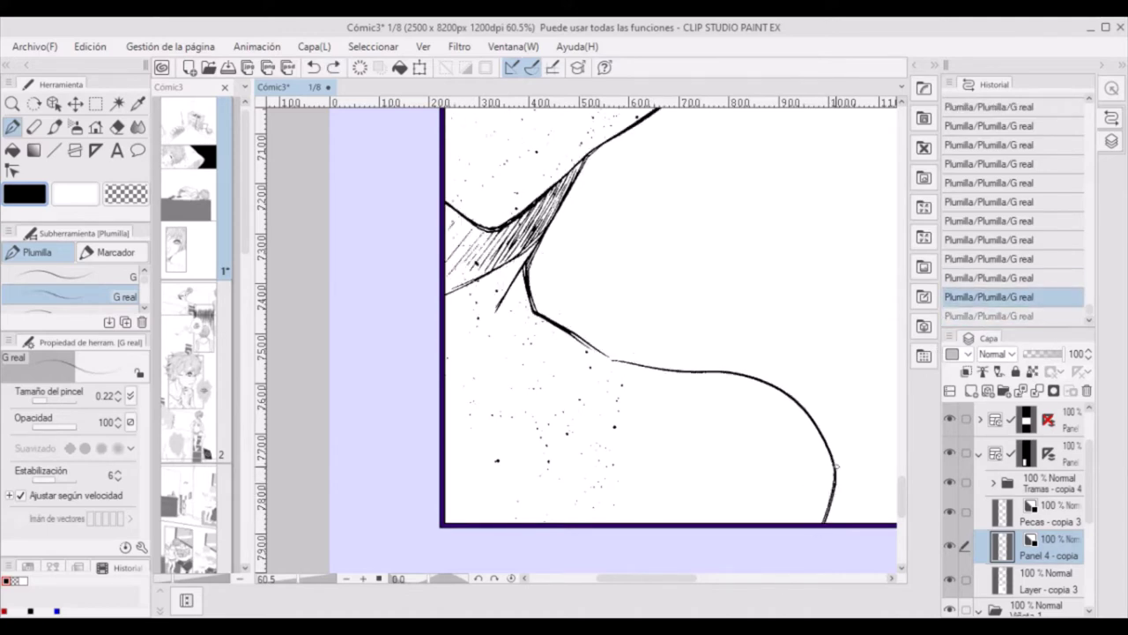
key(ctrl+y)
key(ctrl+z)
key(ctrl+y)
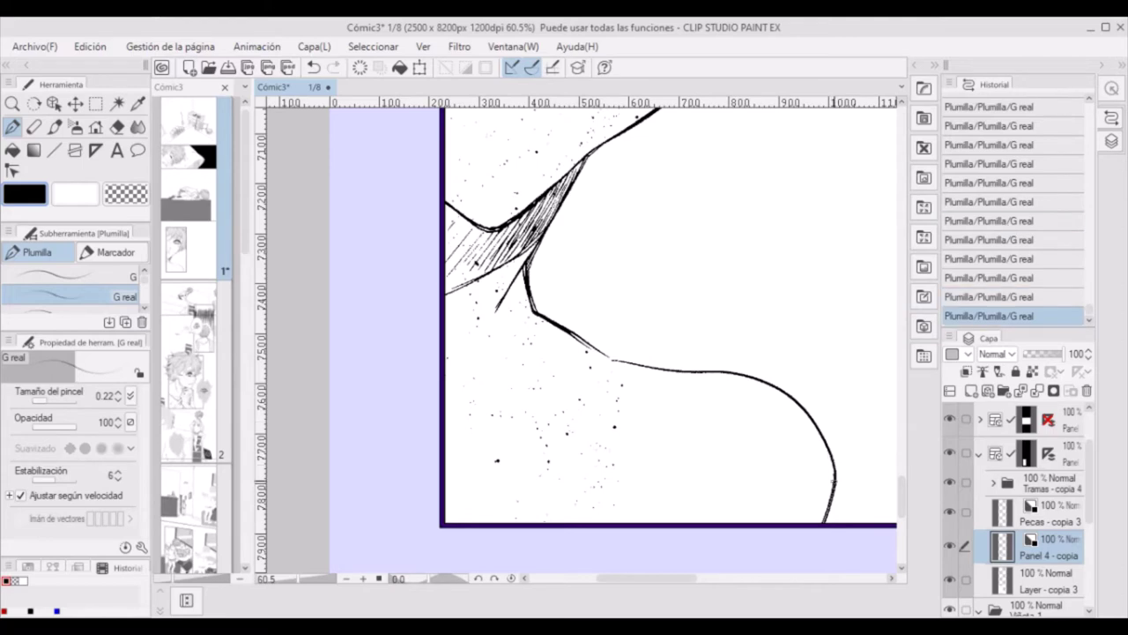
- Rework the shoulder contour where it joins the neck line, comparing the last stroke by undoing and redoing it
drag(459, 580, 479, 580)
key(ctrl+z)
key(ctrl+y)
key(ctrl+z)
key(ctrl+y)
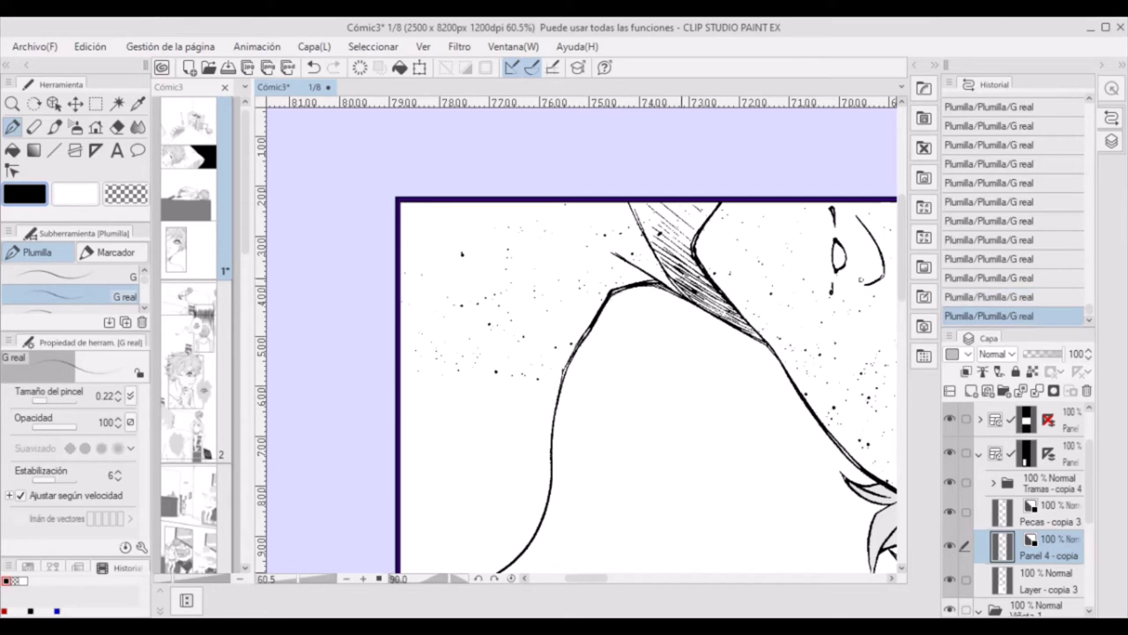
key(ctrl+@)
scroll(586, 324, down, 5)
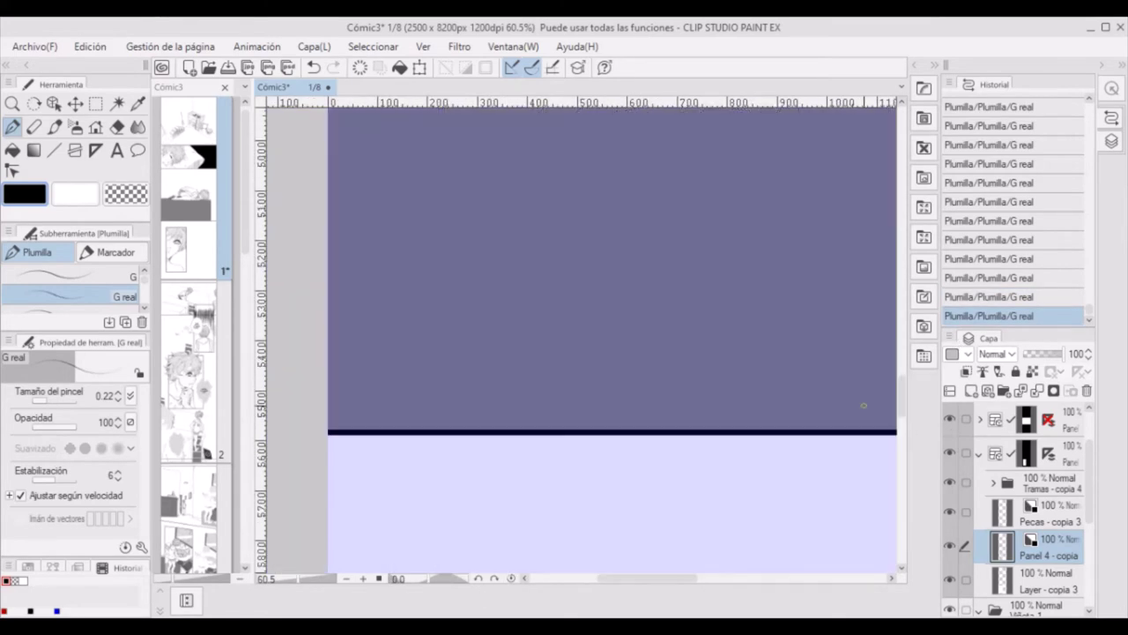
drag(903, 401, 901, 498)
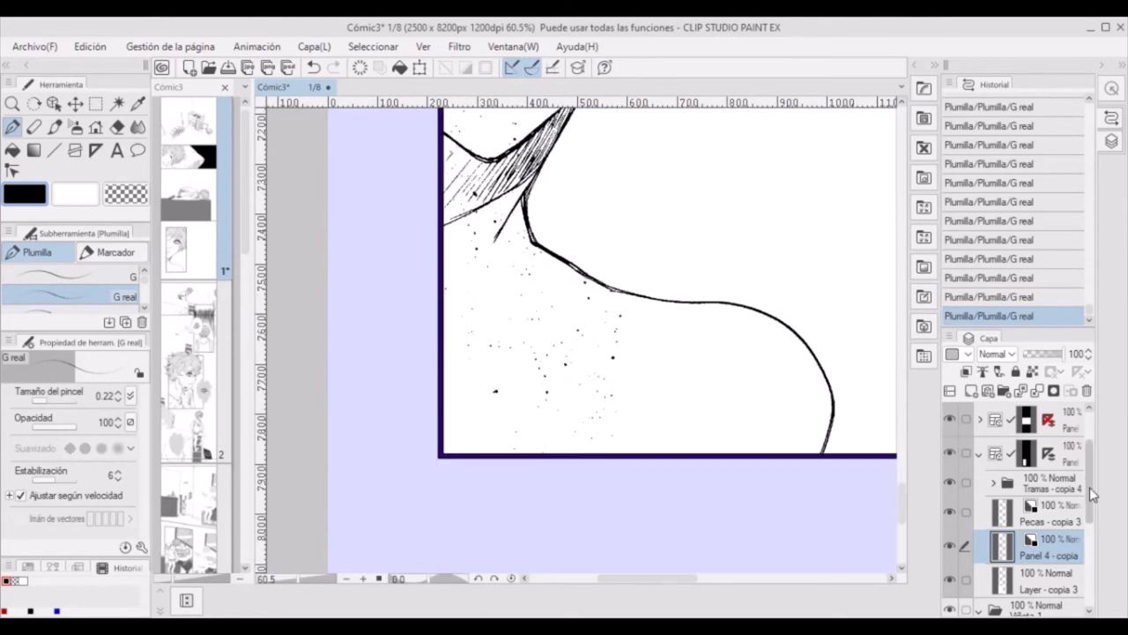
- Lasso the chest freckles on the Pecas - copia 3 layer, cut and paste them onto a new layer, and deselect
click(1067, 504)
click(97, 103)
click(115, 276)
drag(629, 304, 667, 375)
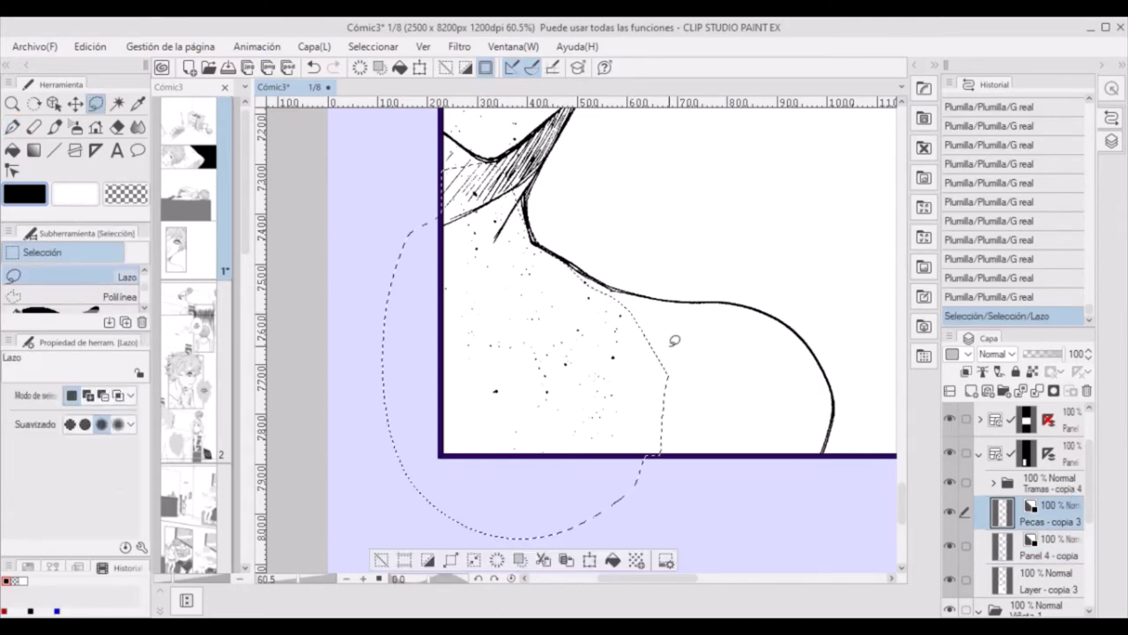
click(543, 560)
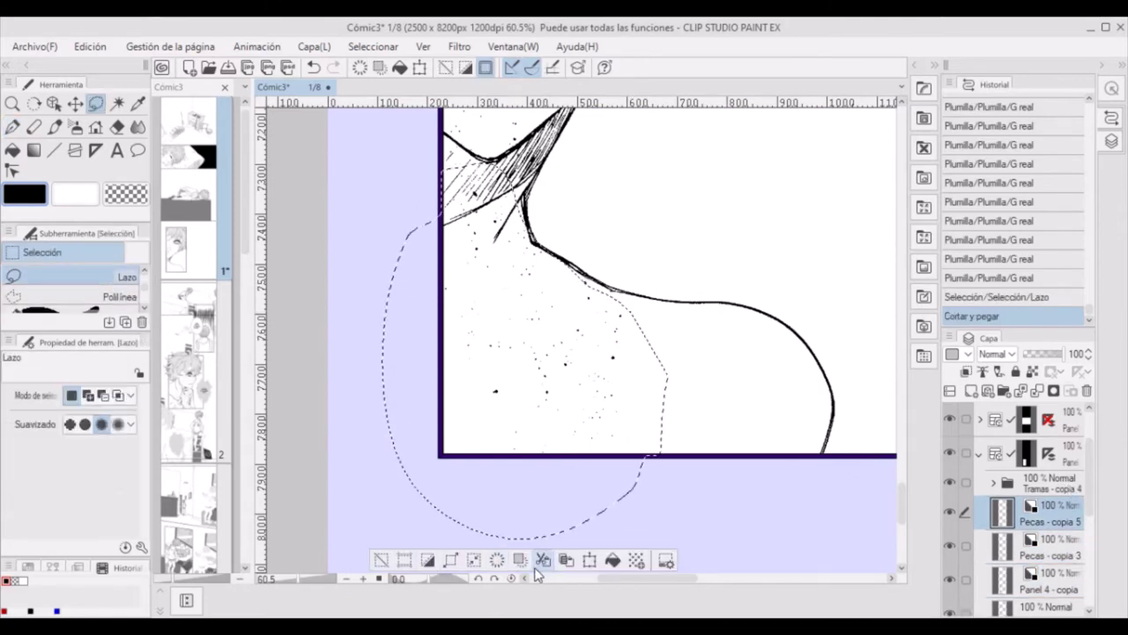
key(ctrl+d)
- Duplicate the freckle layer twice, placing one copy over the shoulder and the other over the lower chest
key(ctrl+j)
key(k)
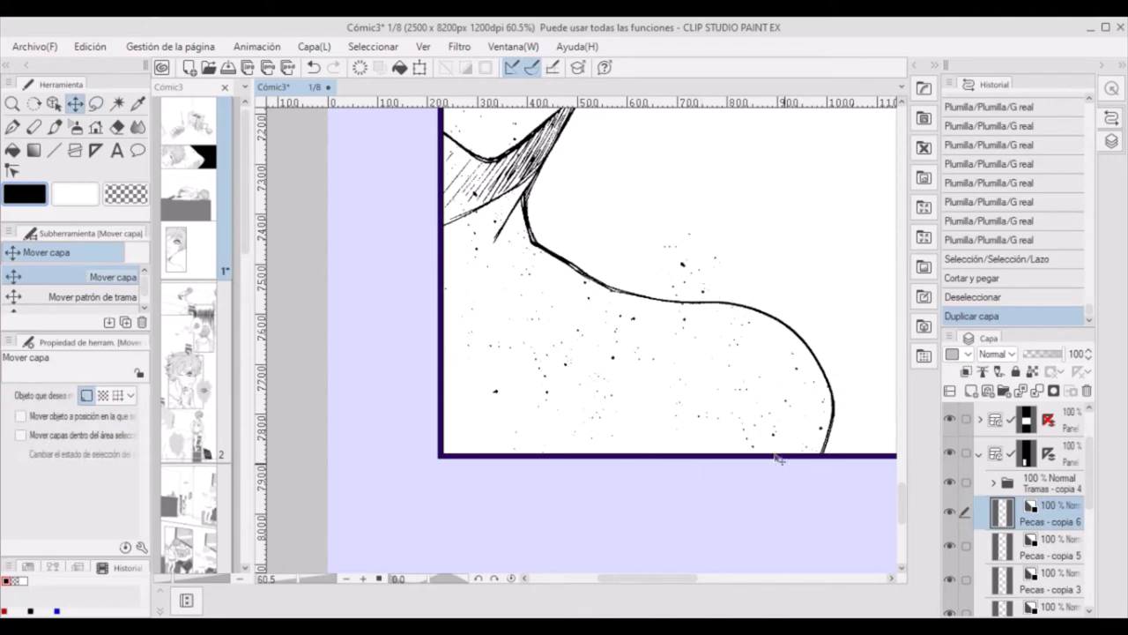
drag(778, 458, 772, 459)
key(ctrl+j)
drag(554, 462, 549, 453)
key(ctrl+a)
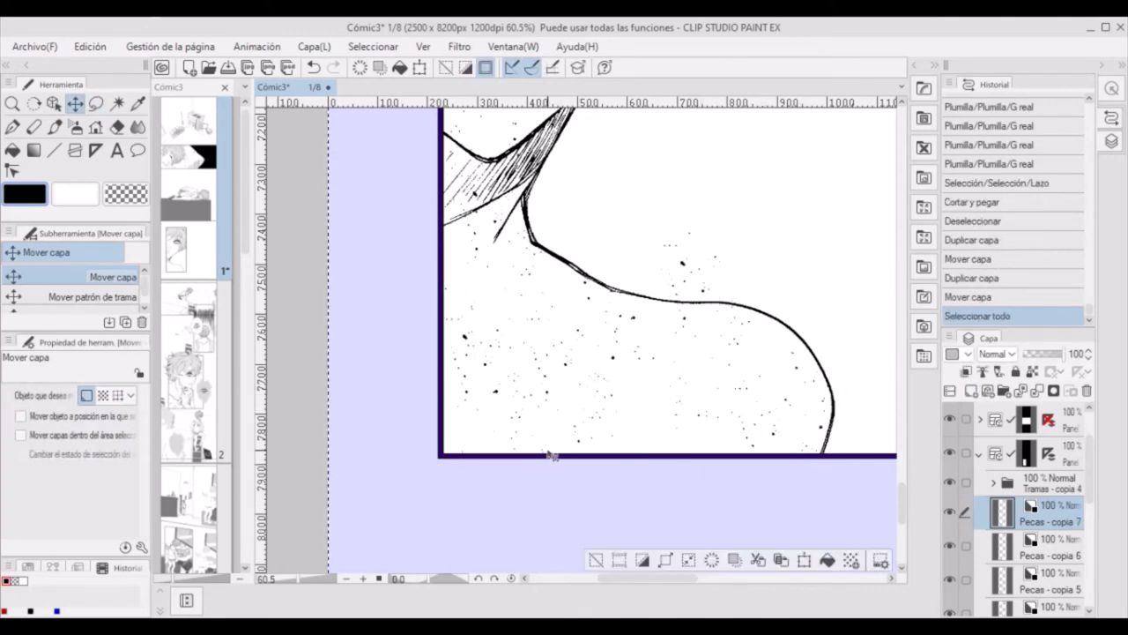
key(m)
key(ctrl+d)
drag(670, 231, 677, 234)
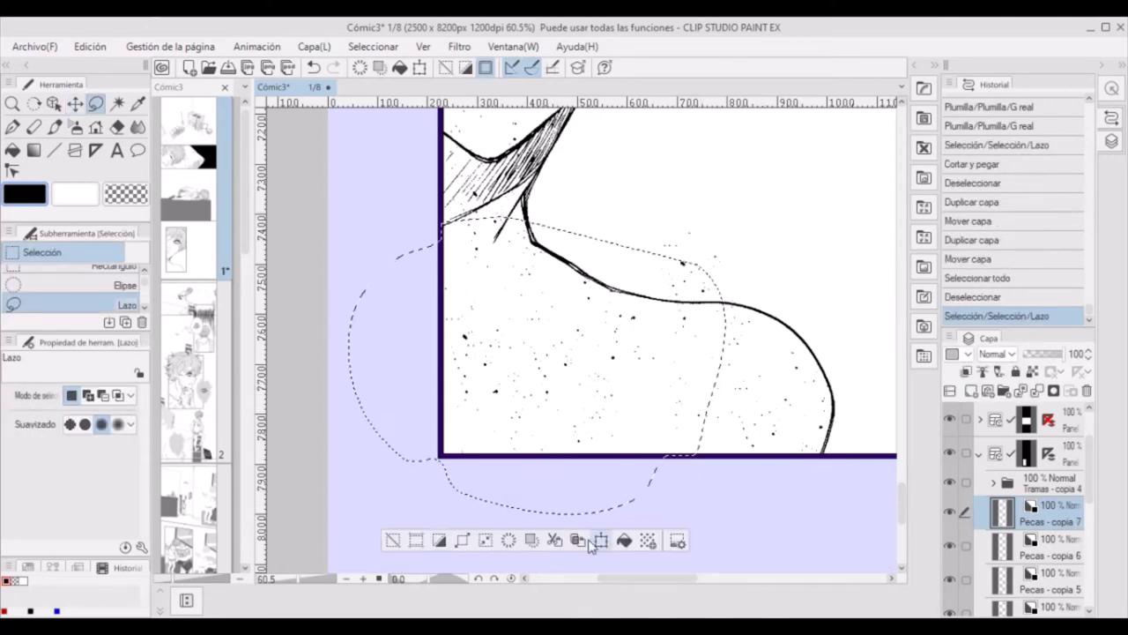
click(393, 539)
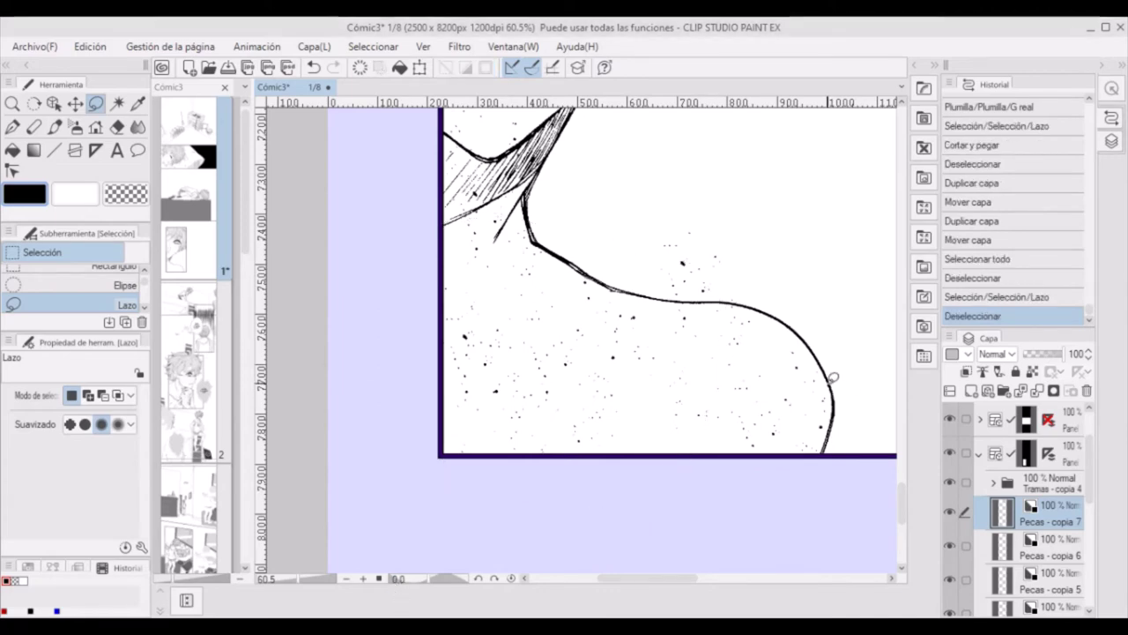
- Rotate the Pecas - copia 7 freckles and move them onto the shoulder inside the contour
key(ctrl+t)
drag(617, 295, 688, 392)
key(Return)
key(k)
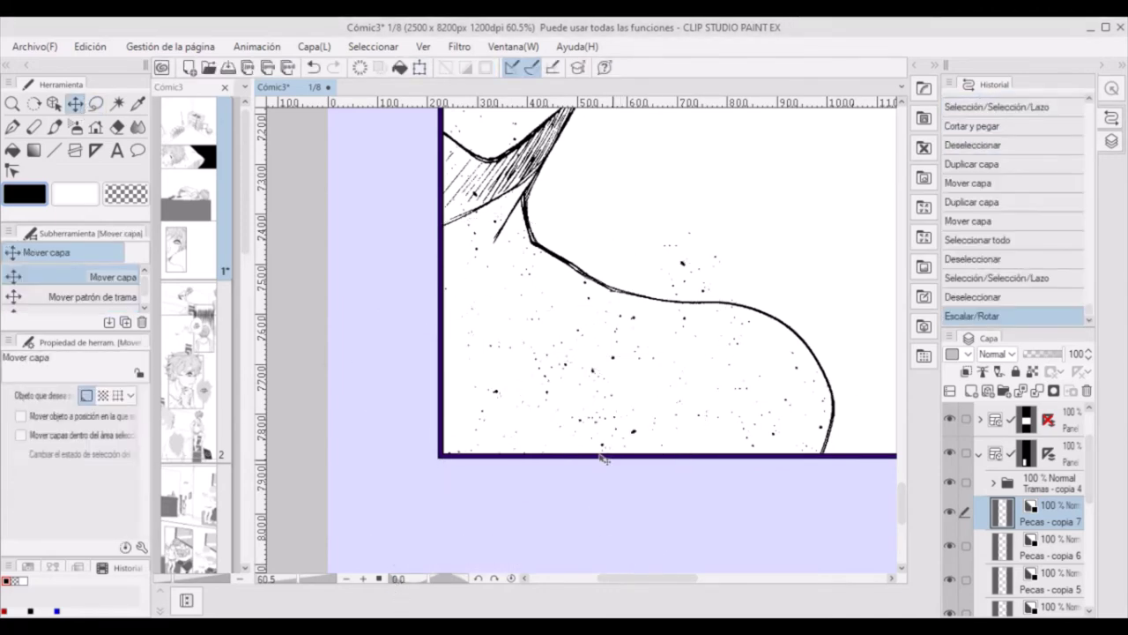
drag(464, 348, 743, 505)
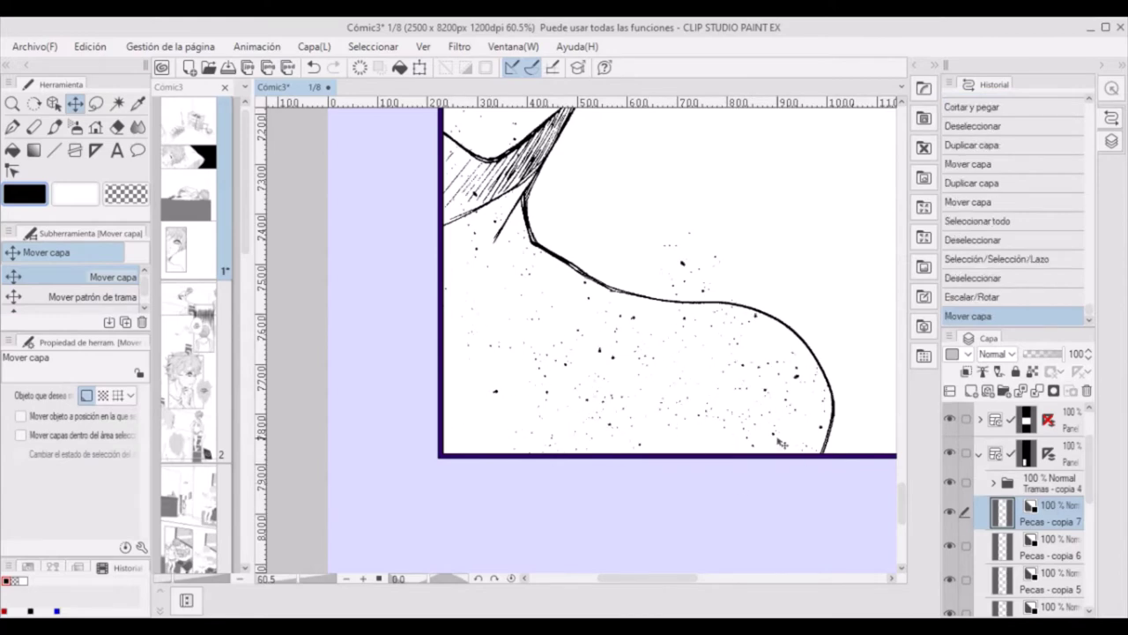
- Merge the freckle copy with the layer below, duplicate the result, and rotate and move the duplicate over the chest beside the panel border
key(ctrl+e)
key(ctrl+j)
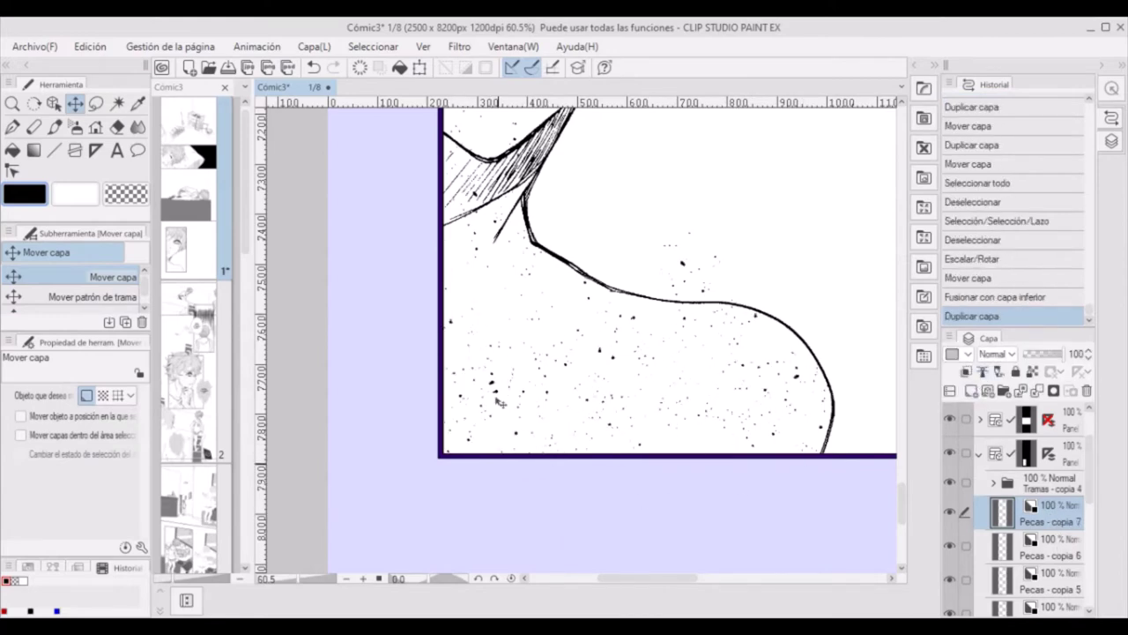
key(ctrl+t)
drag(564, 476, 367, 458)
key(Return)
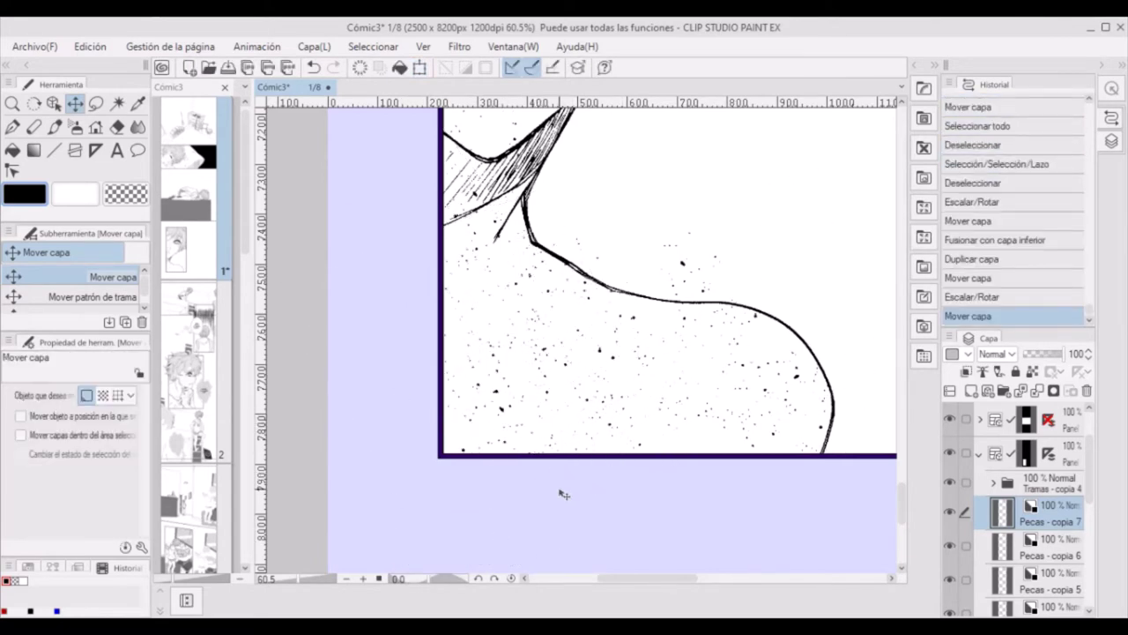
- Merge the freckle copies down into Pecas - copia 3 and erase the stray freckles outside the shoulder line
key(ctrl+e)
key(ctrl+e)
key(ctrl+e)
key(e)
drag(584, 252, 691, 282)
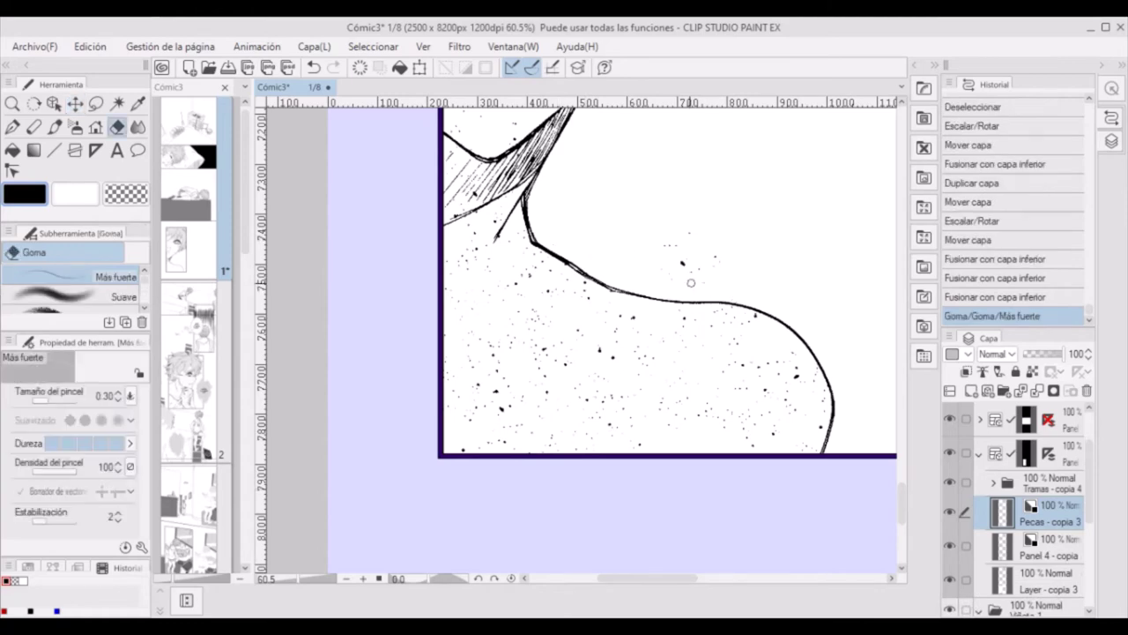
click(678, 247)
scroll(683, 291, down, 2)
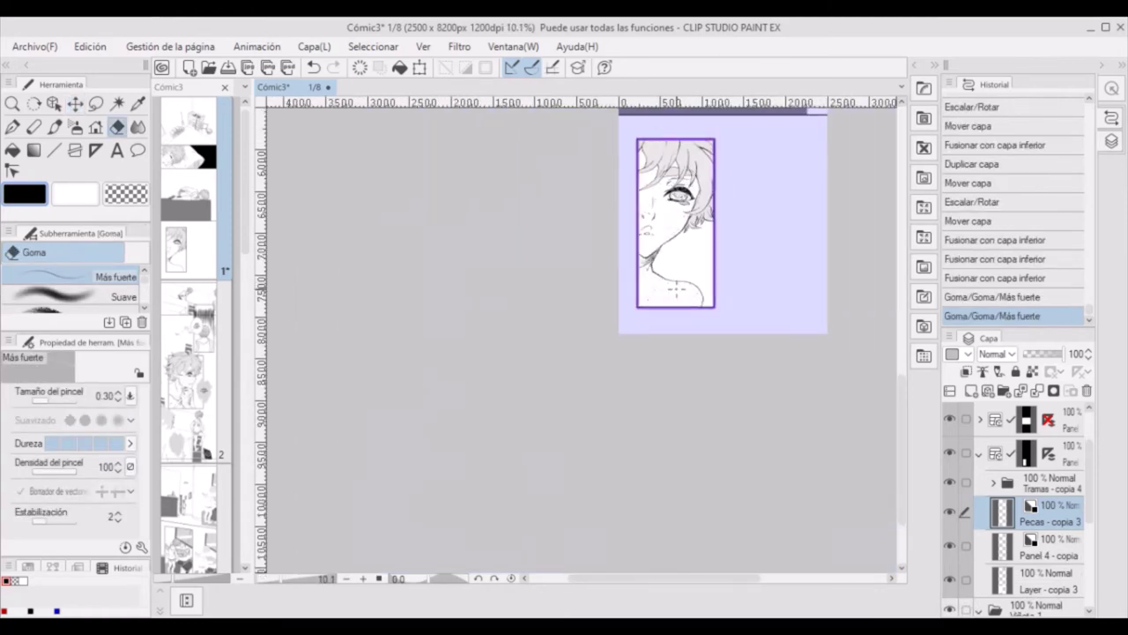
- On the Panel 4 - copia layer, ink a wider shoulder curve out to the panel's lower corner and erase the old outer curve
drag(450, 581, 458, 581)
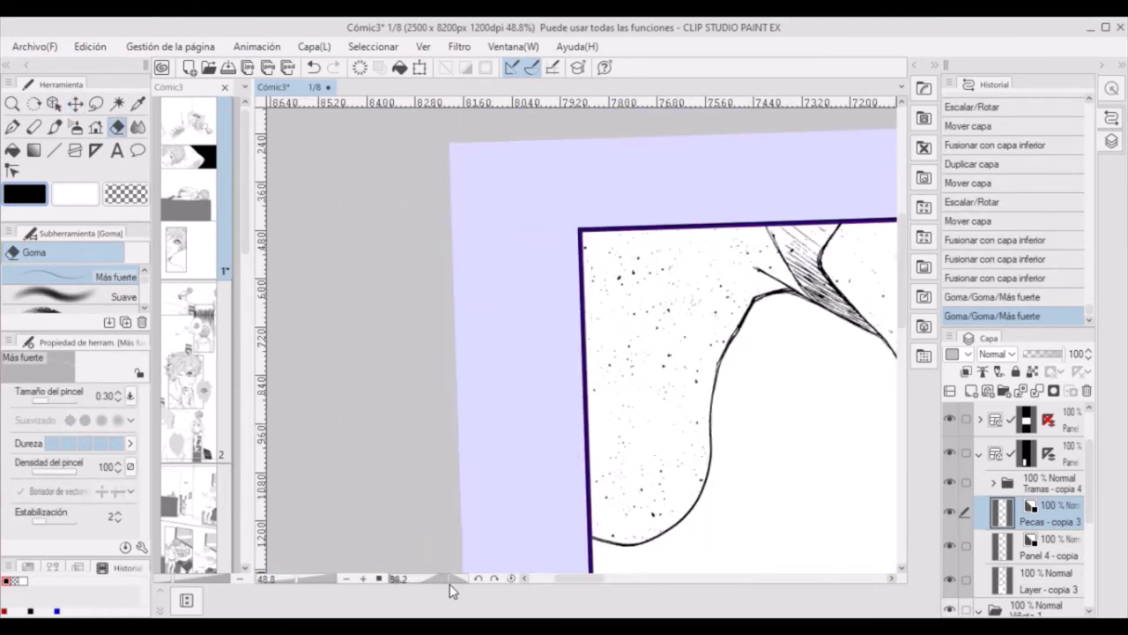
key(p)
click(1049, 546)
click(949, 544)
drag(705, 357, 533, 457)
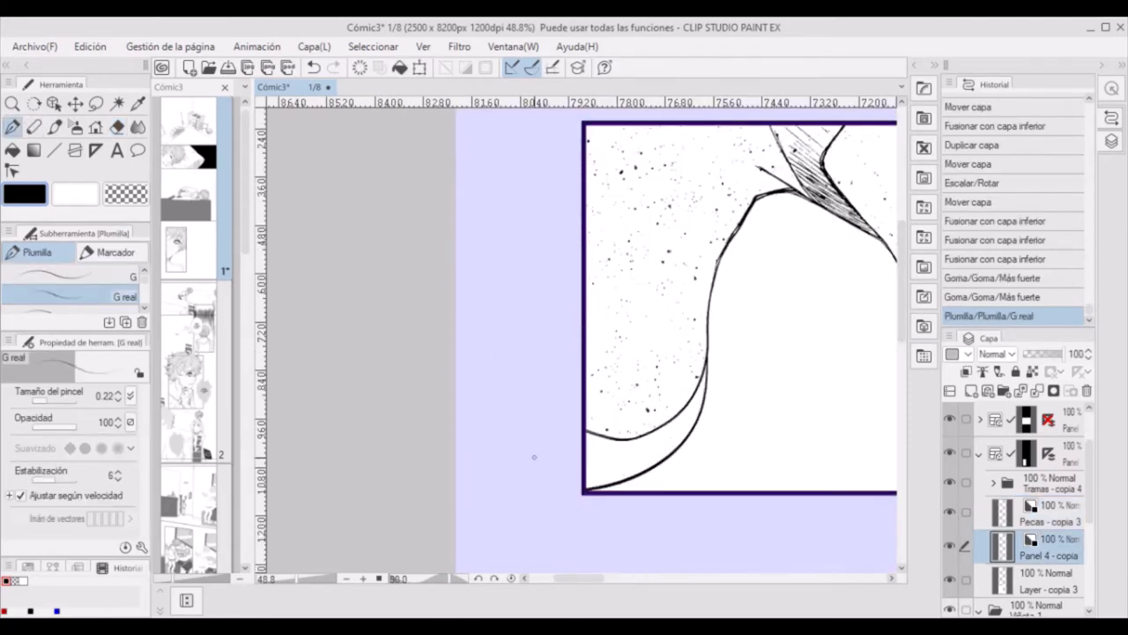
key(e)
drag(692, 398, 592, 432)
- Dot extra freckles on the Pecas - copia 3 layer in the widened shoulder area and along the panel's lower edge
key(alt+bracketright)
key(p)
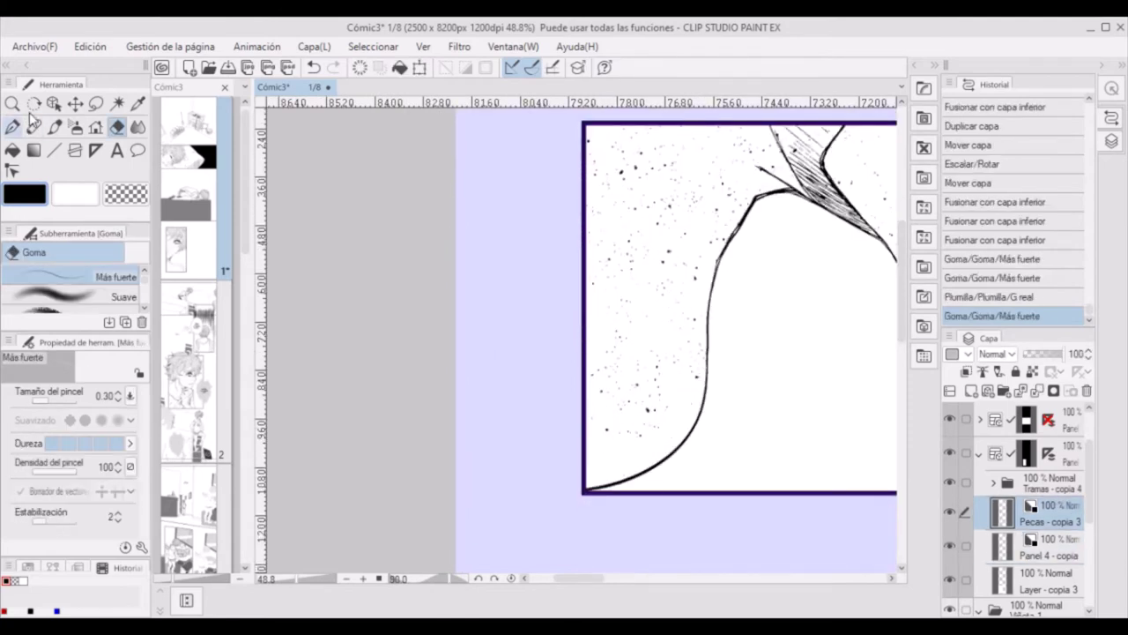
click(621, 466)
click(615, 459)
click(625, 454)
click(634, 450)
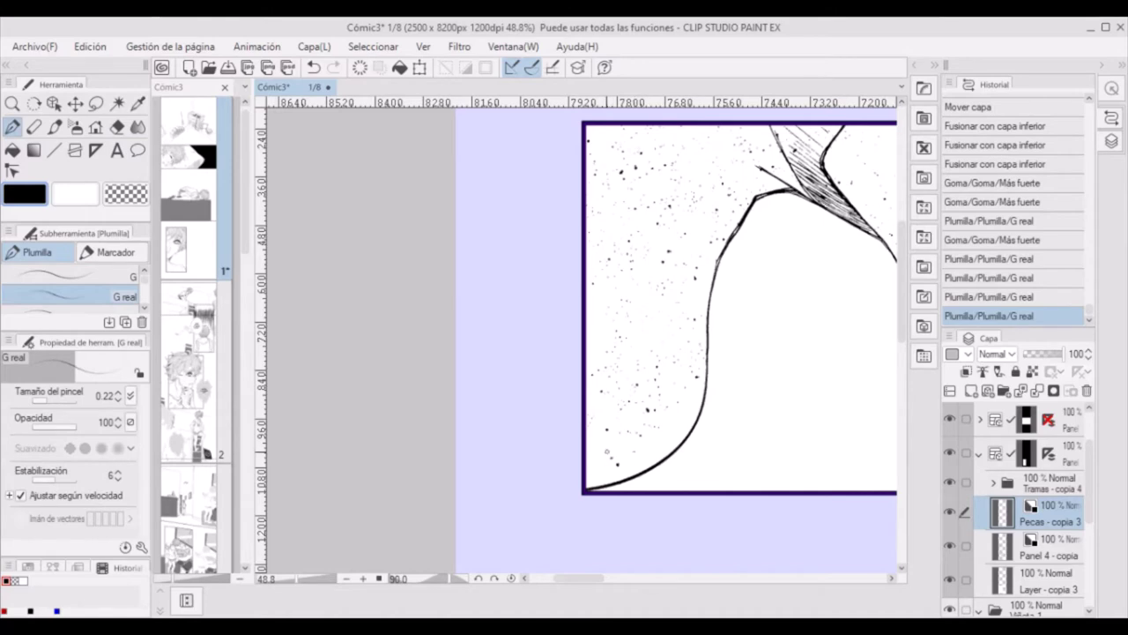
click(675, 428)
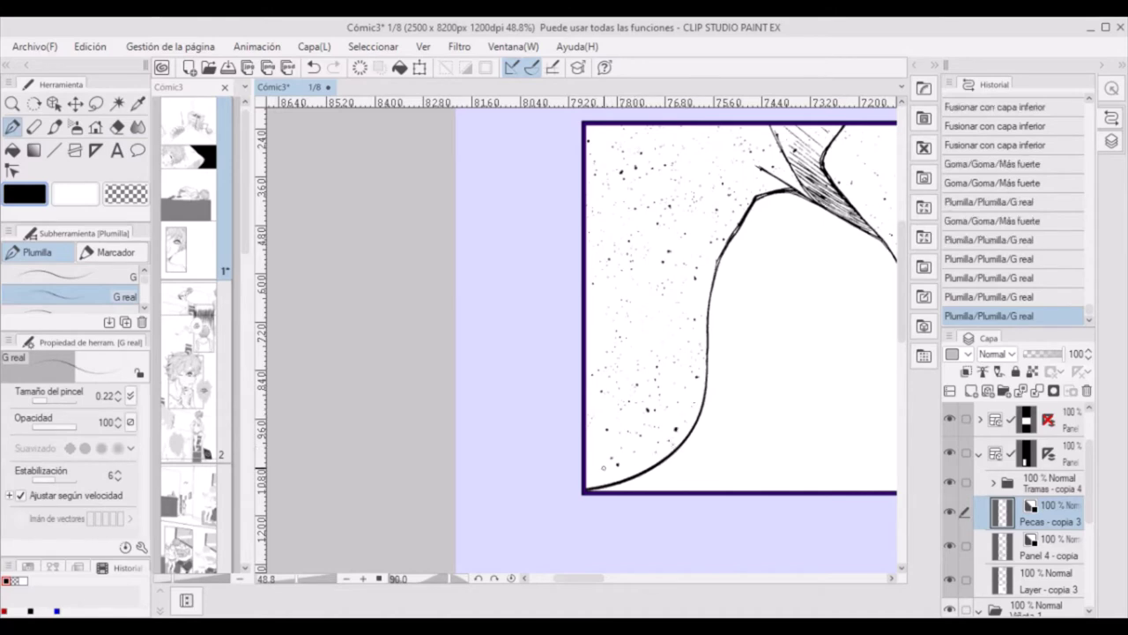
click(597, 331)
click(594, 343)
click(599, 460)
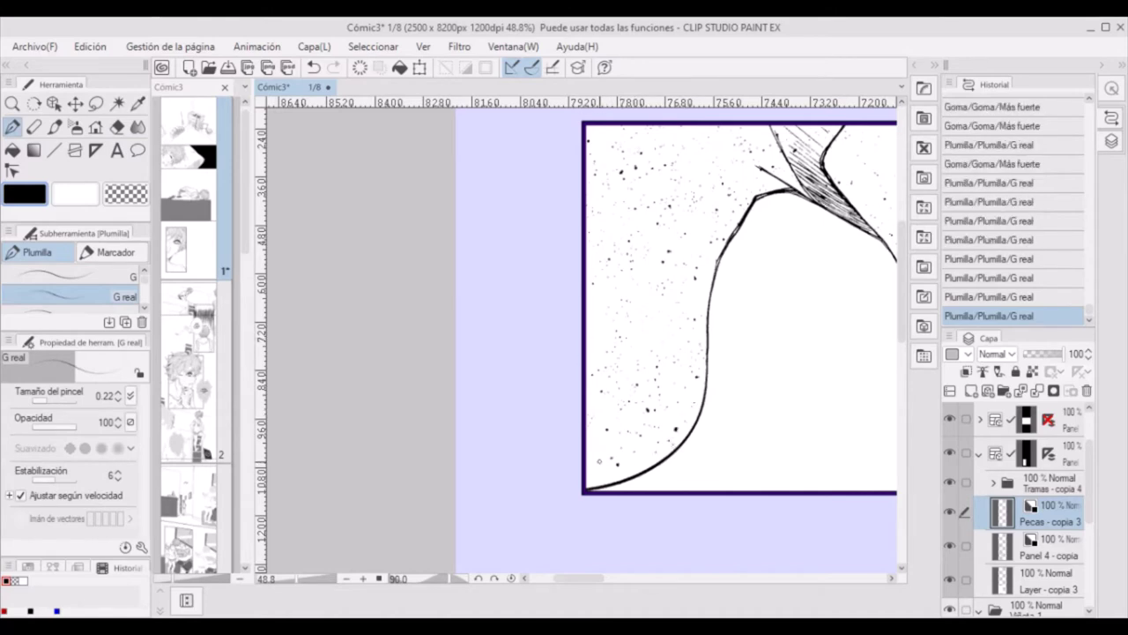
- On the second panel's 10% tone layer, erase the stray screentone between the page edge and the character's hair
scroll(582, 338, down, 5)
scroll(899, 395, down, 5)
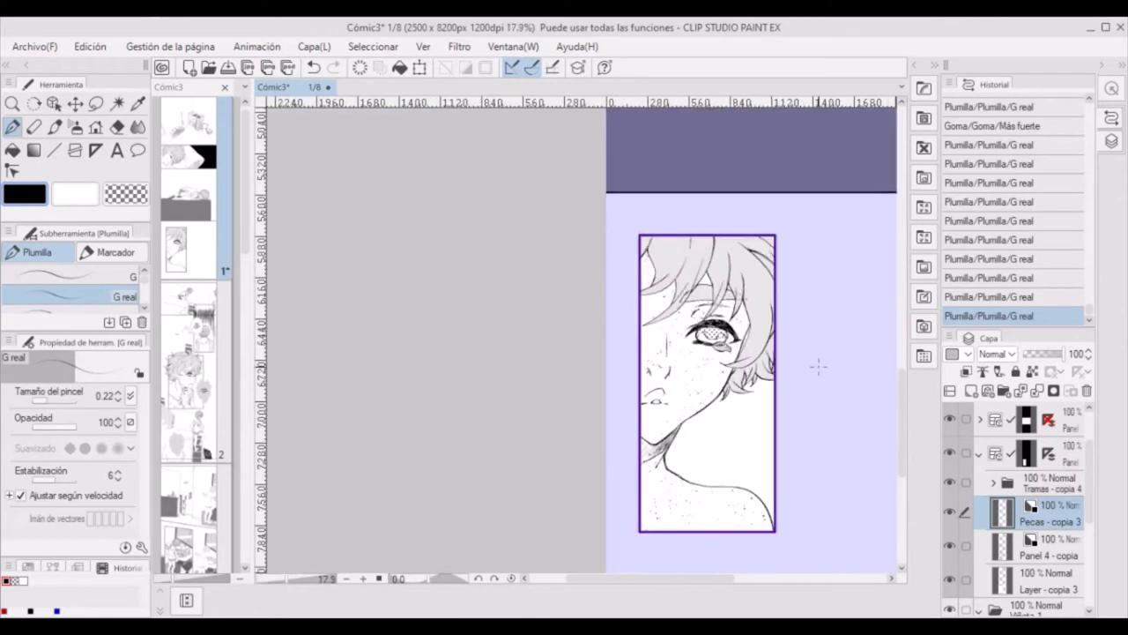
scroll(758, 291, up, 3)
scroll(1093, 522, down, 4)
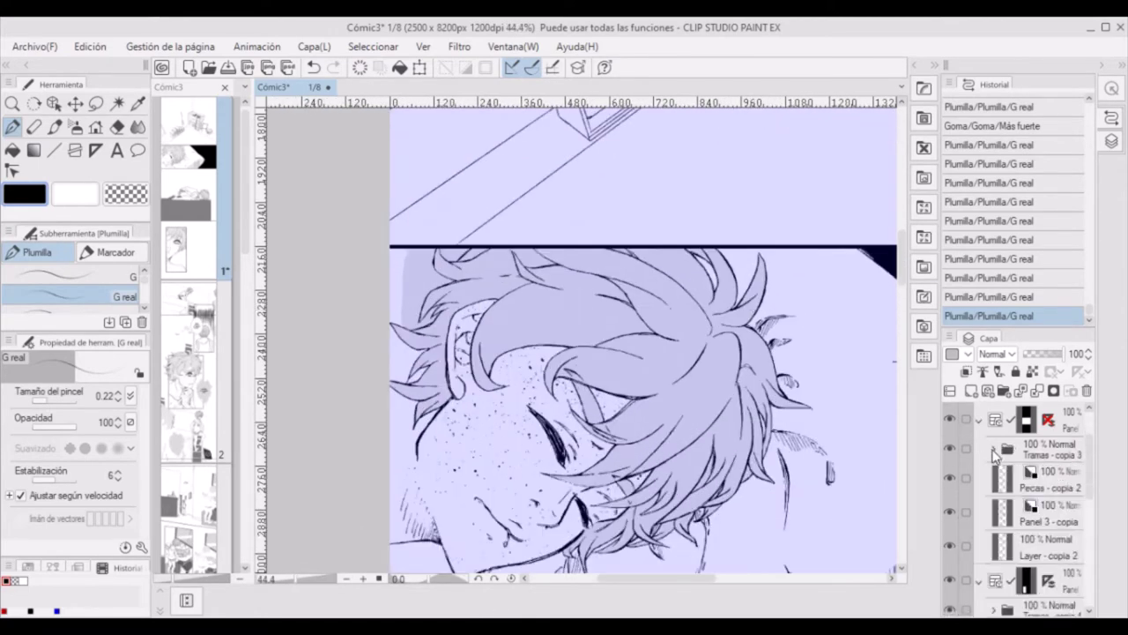
scroll(950, 543, up, 3)
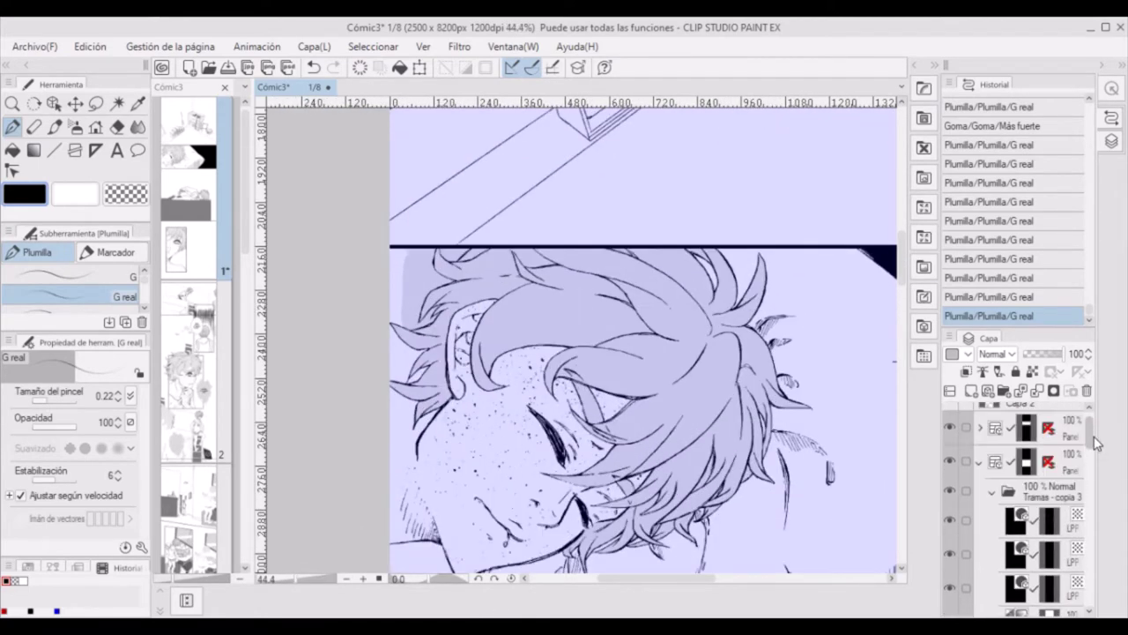
scroll(952, 468, down, 6)
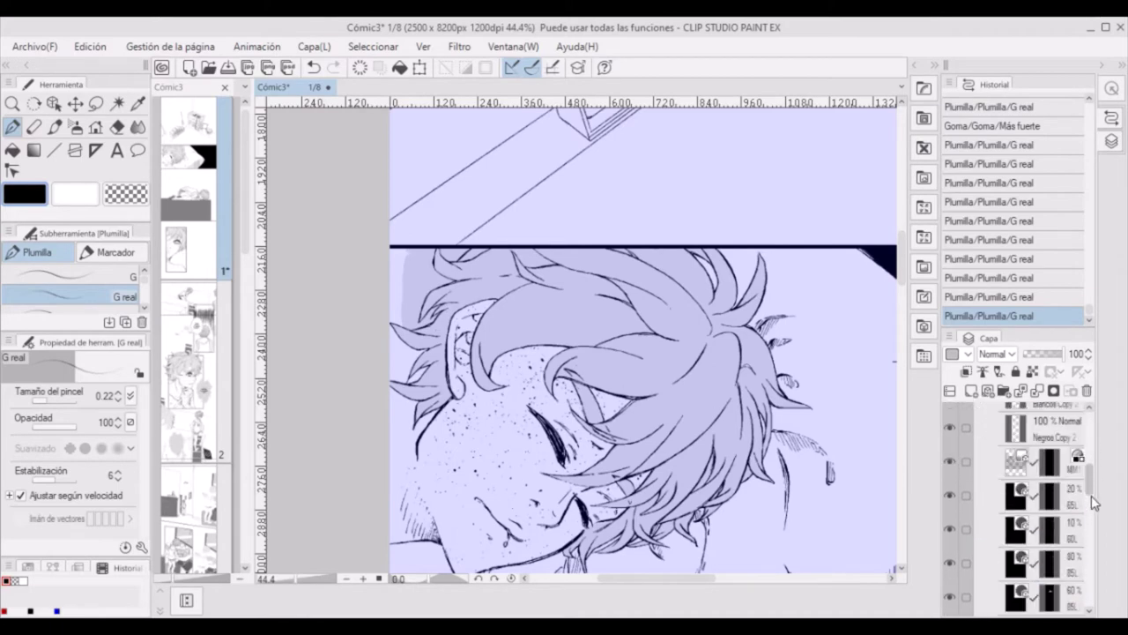
click(1014, 551)
key(e)
click(452, 259)
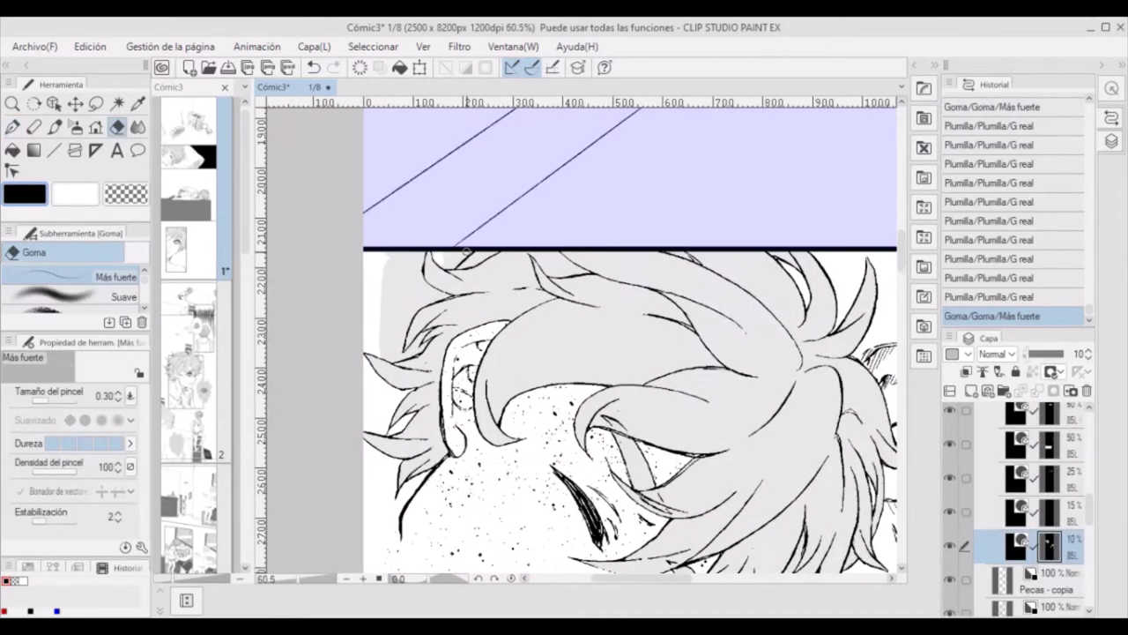
scroll(472, 251, up, 1)
click(442, 265)
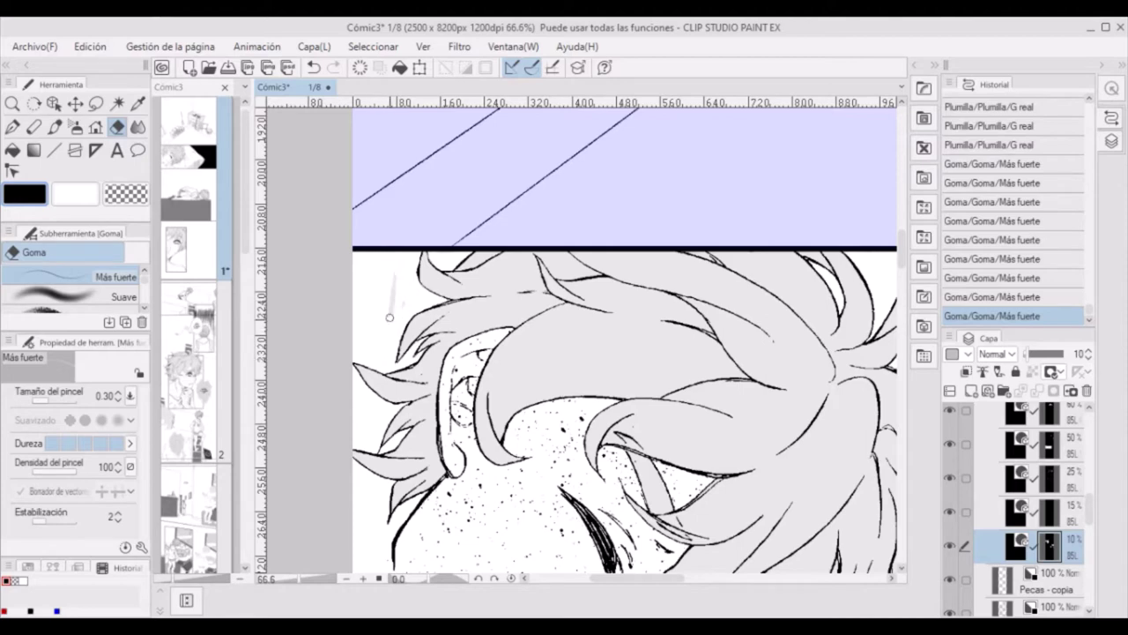
drag(403, 263, 403, 475)
scroll(1022, 494, down, 1)
- On the third panel's 50% tone layer, extend the grey surface's upper edge with a straight line to the page's right edge
click(1046, 441)
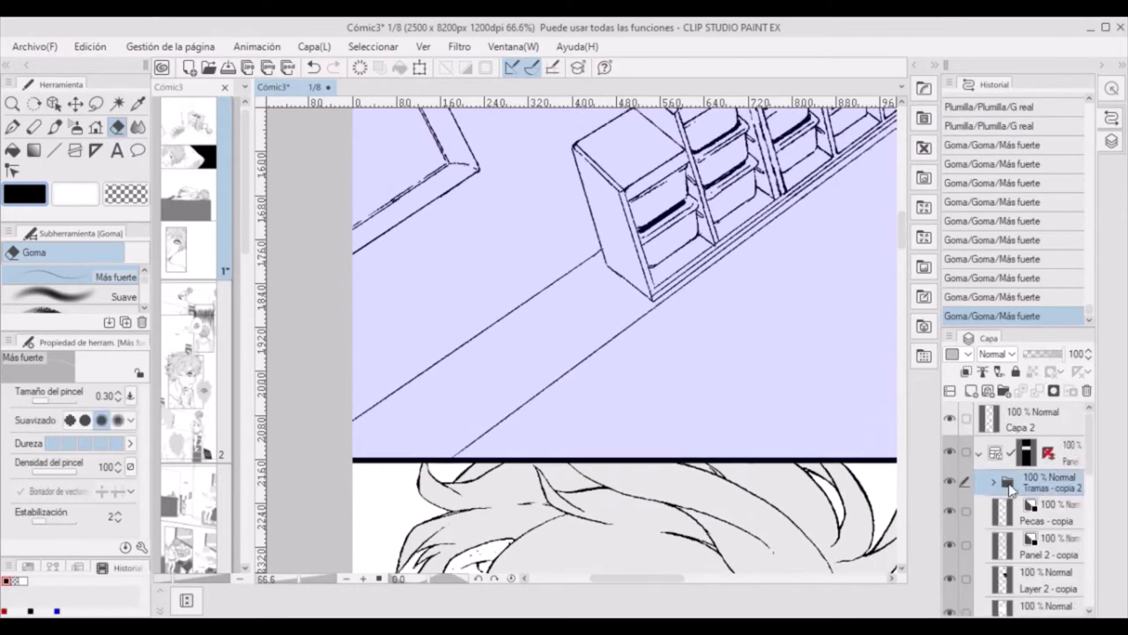
click(1046, 428)
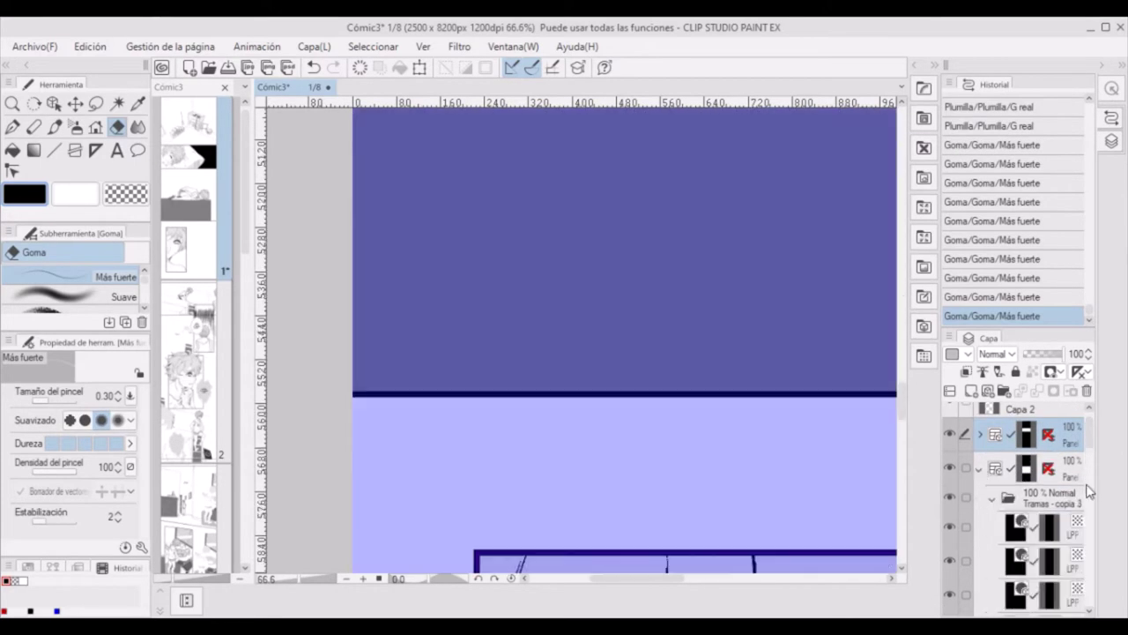
scroll(1074, 480, down, 2)
scroll(1074, 480, up, 1)
click(1046, 542)
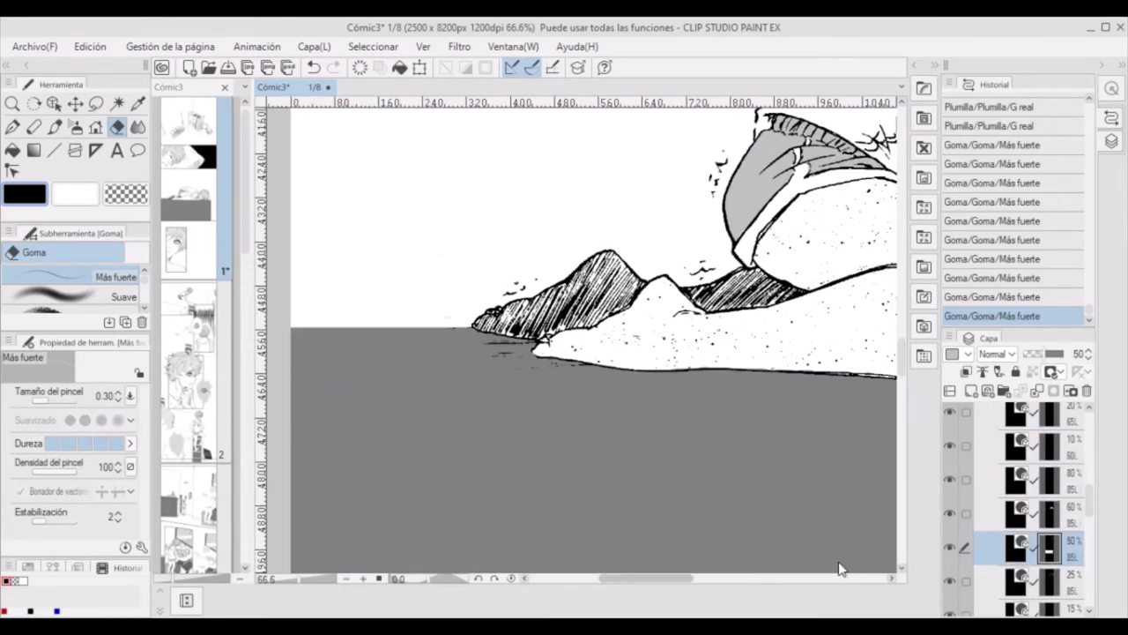
key(u)
drag(760, 365, 894, 369)
scroll(582, 335, right, 3)
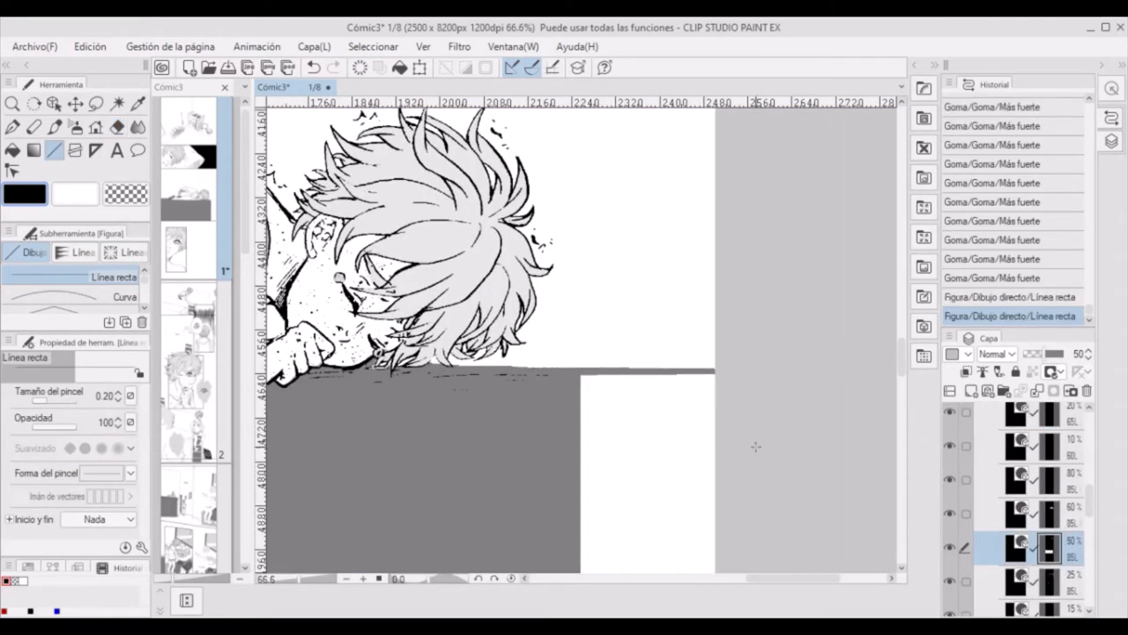
- Reduce the Algo ronco ink brush to 1.70 and paint 50% tone over the upper part of the blank area beneath that edge
click(32, 128)
key(p)
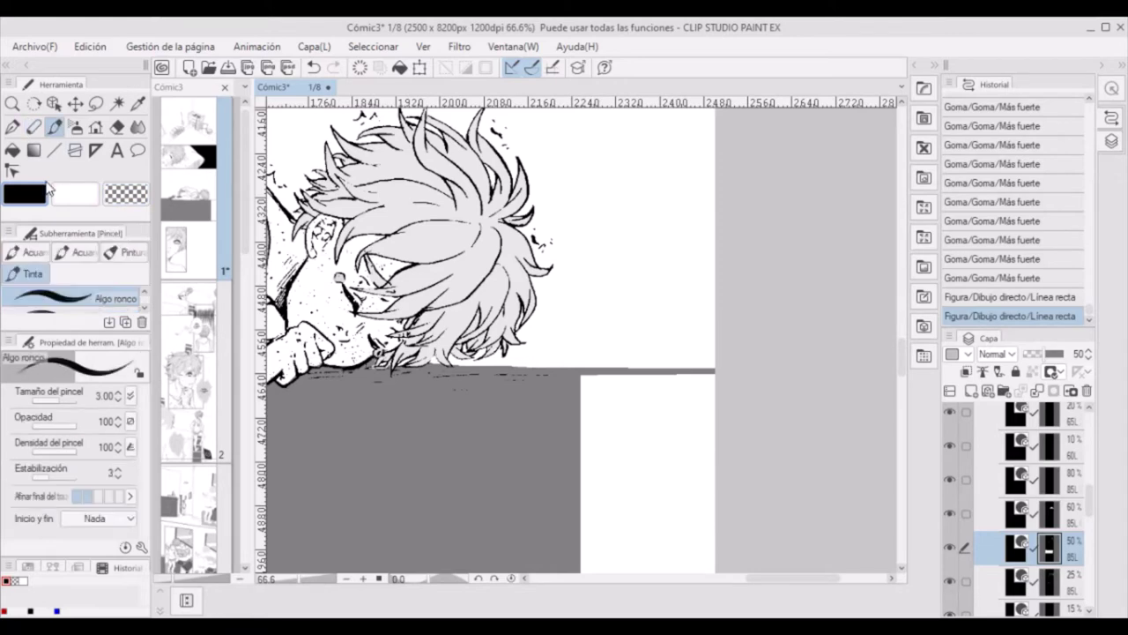
click(130, 254)
click(33, 274)
key(bracketleft)
key(bracketleft)
key(bracketleft)
key(bracketleft)
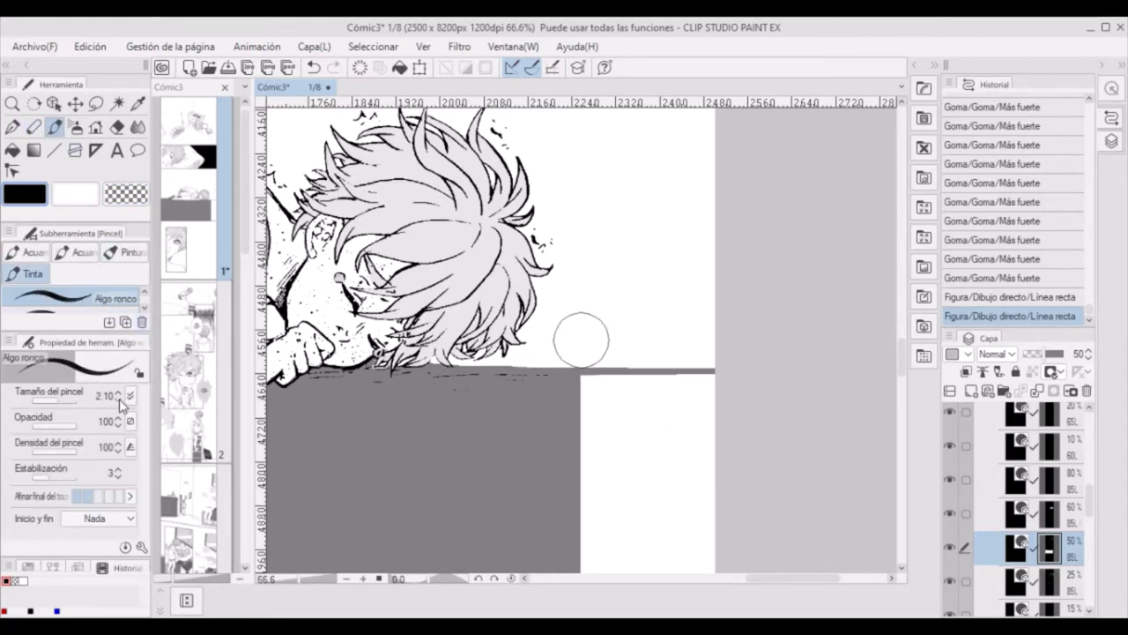
mouse_move(586, 396)
mouse_down()
mouse_move(675, 390)
mouse_move(564, 415)
mouse_move(652, 445)
mouse_up()
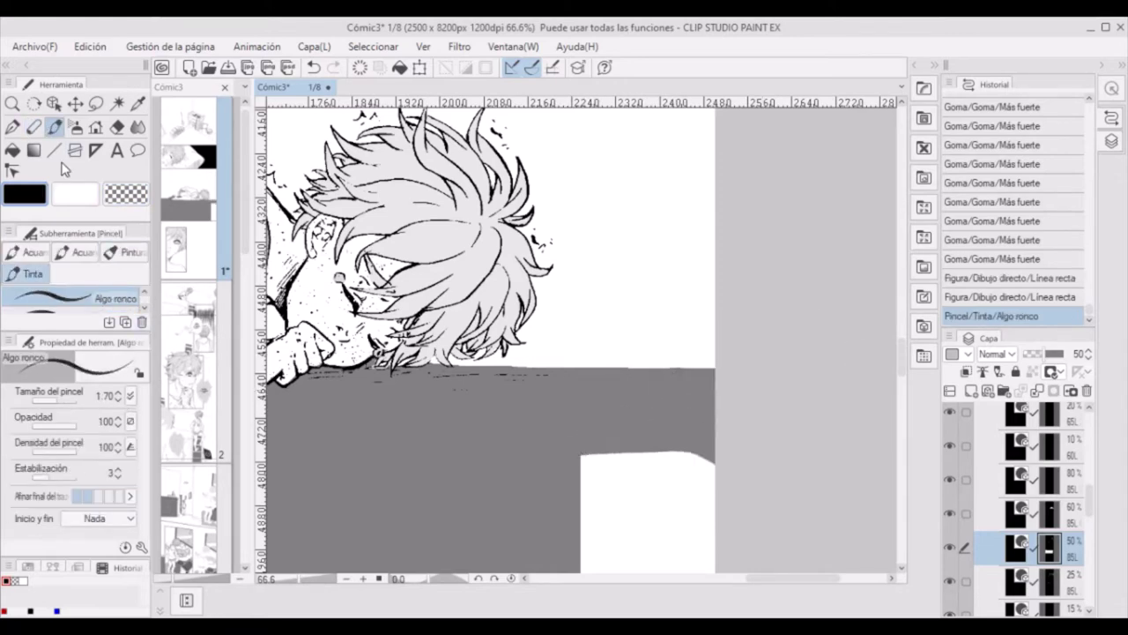
- Paint the rest of the third panel's blank area with 50% tone down toward the lower border, covering the leftover white gaps
key(u)
key(p)
scroll(617, 353, down, 10)
mouse_move(586, 348)
mouse_down()
mouse_move(596, 308)
mouse_move(646, 258)
mouse_move(576, 199)
mouse_move(758, 182)
mouse_up()
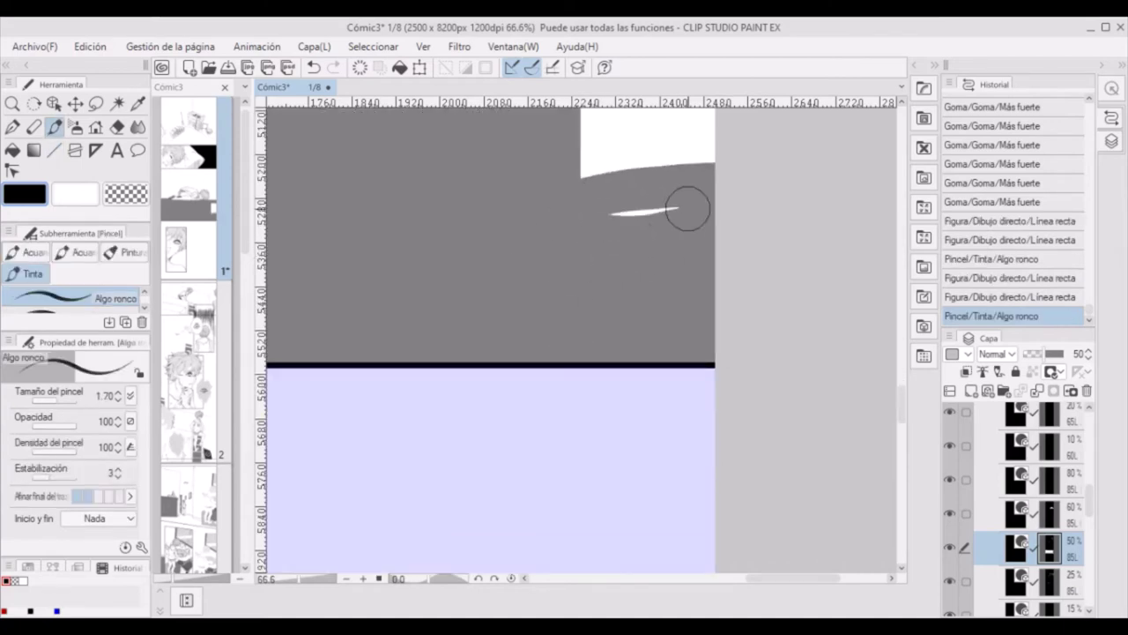
scroll(688, 203, up, 3)
mouse_move(691, 210)
mouse_down()
mouse_move(605, 443)
mouse_move(584, 226)
mouse_move(696, 234)
mouse_move(590, 407)
mouse_move(597, 232)
mouse_move(647, 344)
mouse_move(625, 402)
mouse_up()
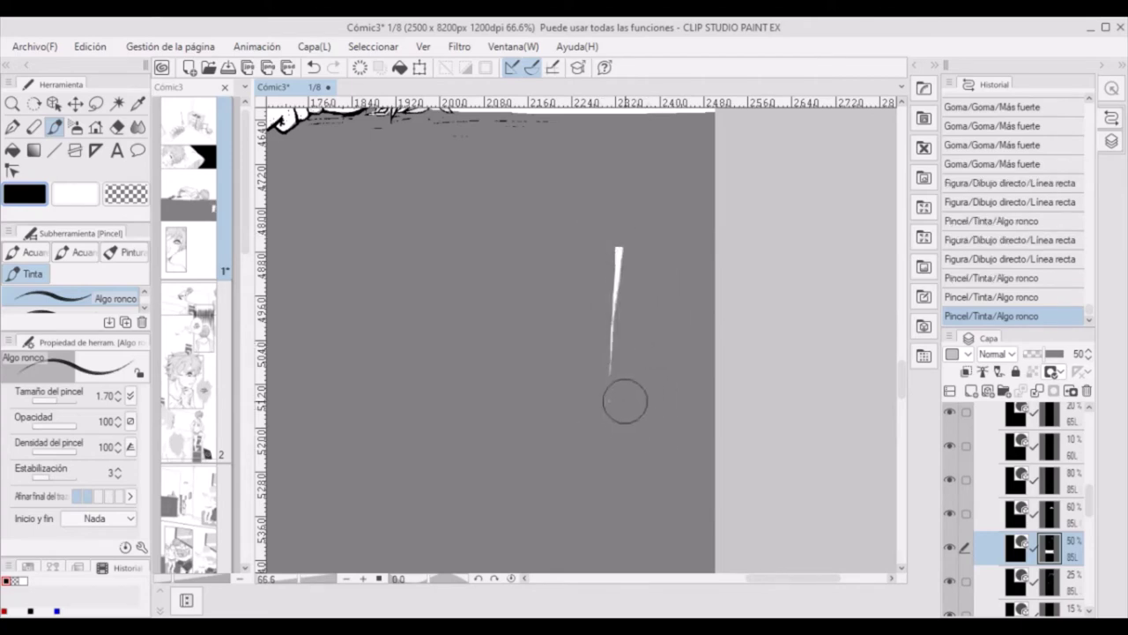
- Show the screentones of the first panel and select the 60% tone layer in its Tramas - copia folder
drag(902, 377, 906, 208)
scroll(1066, 463, up, 3)
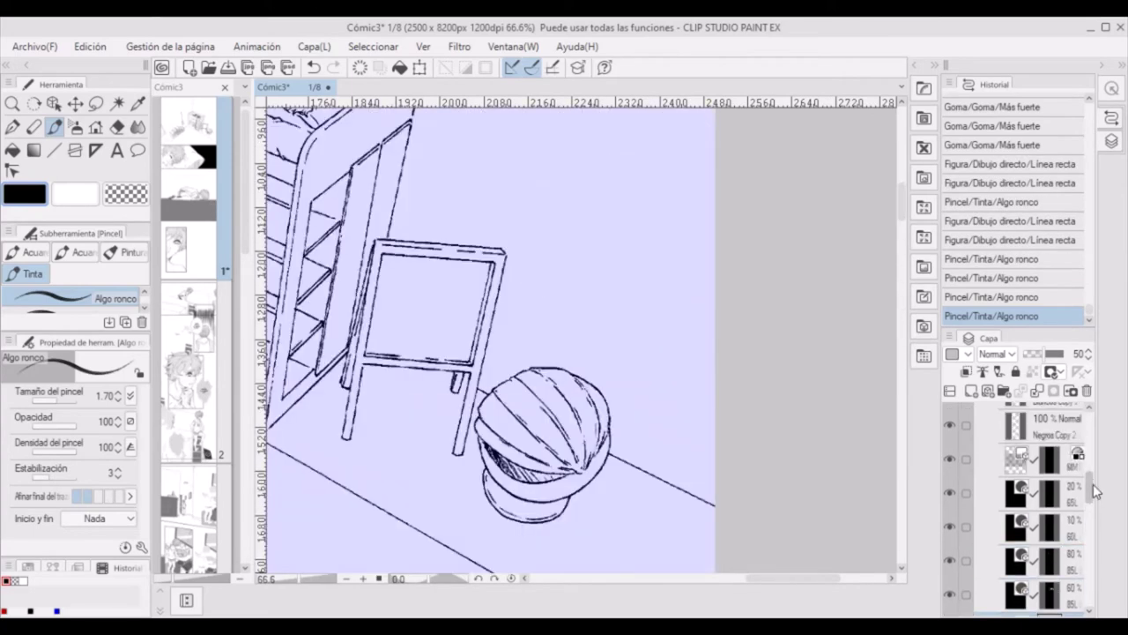
scroll(1087, 547, down, 2)
click(949, 468)
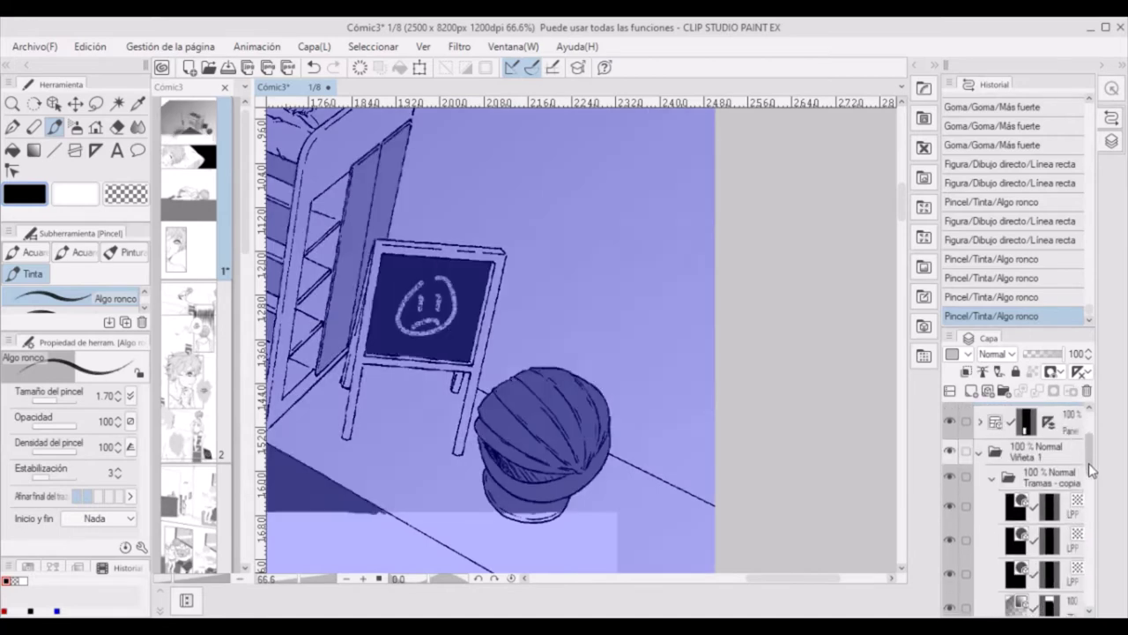
drag(1088, 462, 1087, 535)
click(1058, 532)
- Draw a straight 60% tone line along the floor's slanted edge below the striped stool, out to the page's right edge
click(75, 126)
click(55, 126)
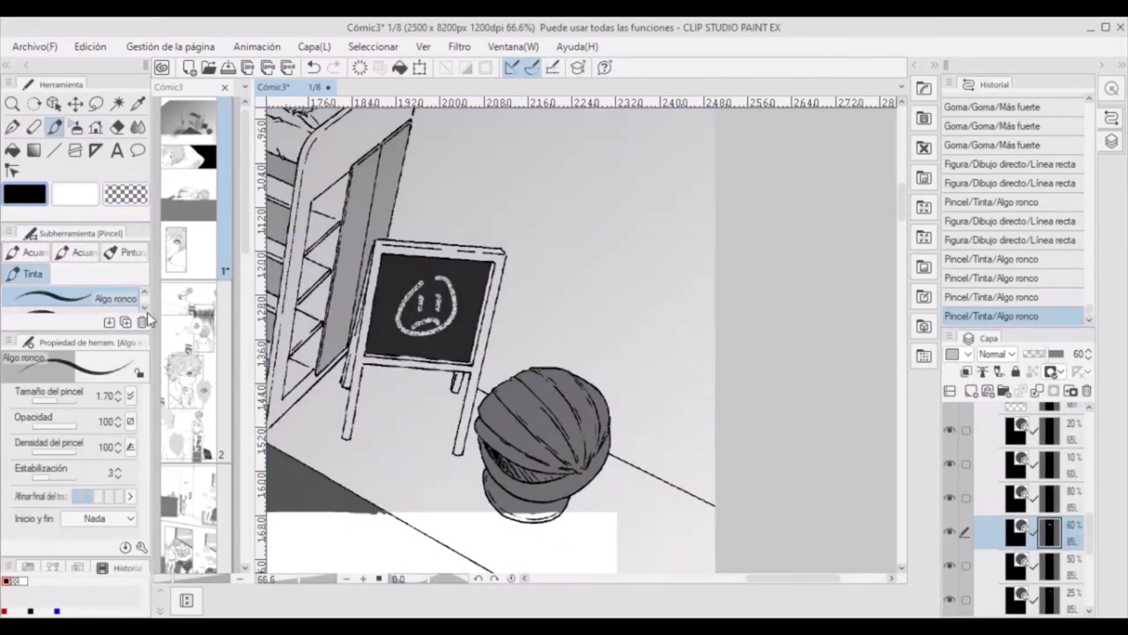
click(76, 126)
click(55, 126)
scroll(512, 264, down, 5)
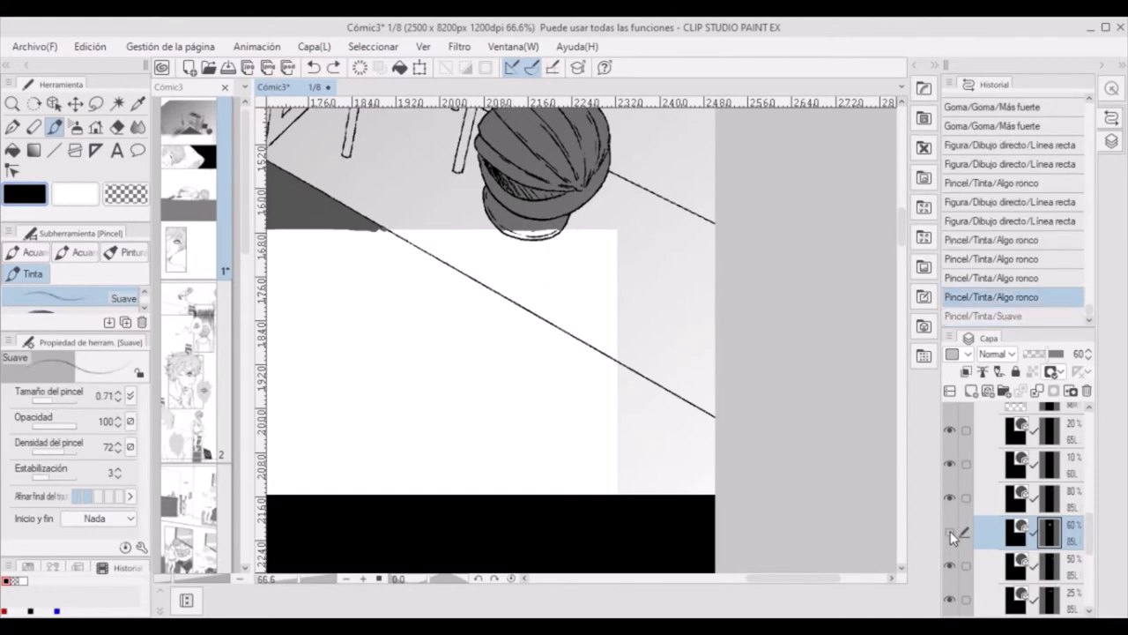
ctrl+click(1018, 529)
key(ctrl+d)
click(55, 150)
drag(375, 228, 657, 426)
drag(741, 435, 743, 438)
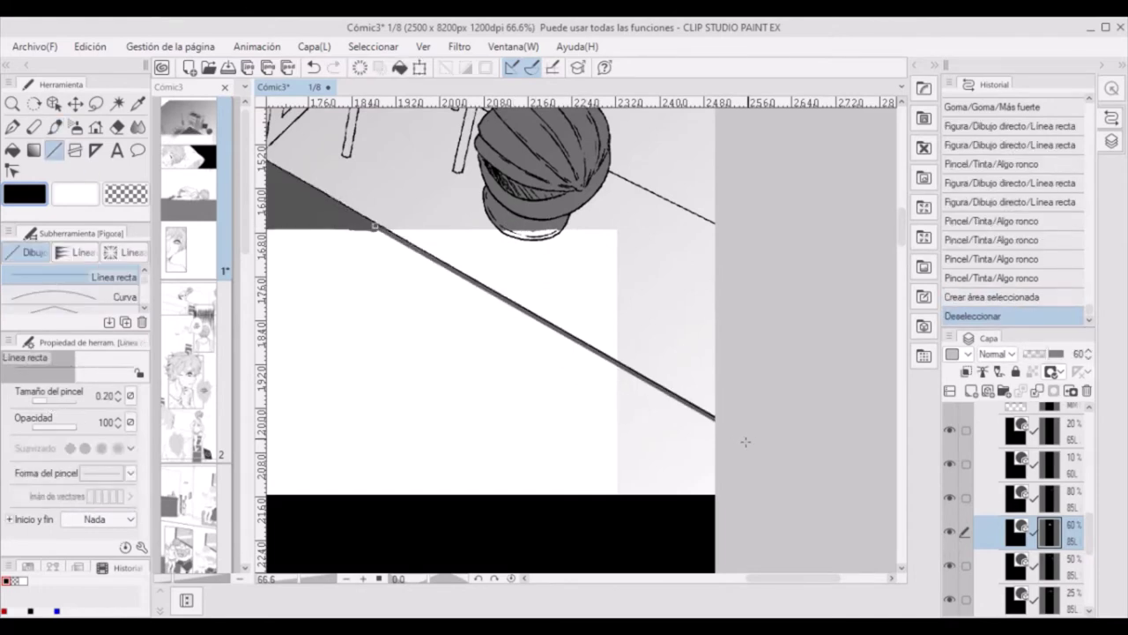
- Paint 60% tone with the Suave ink brush down the page's right edge and along the panel's bottom border
scroll(745, 438, left, 2)
key(p)
drag(781, 476, 396, 493)
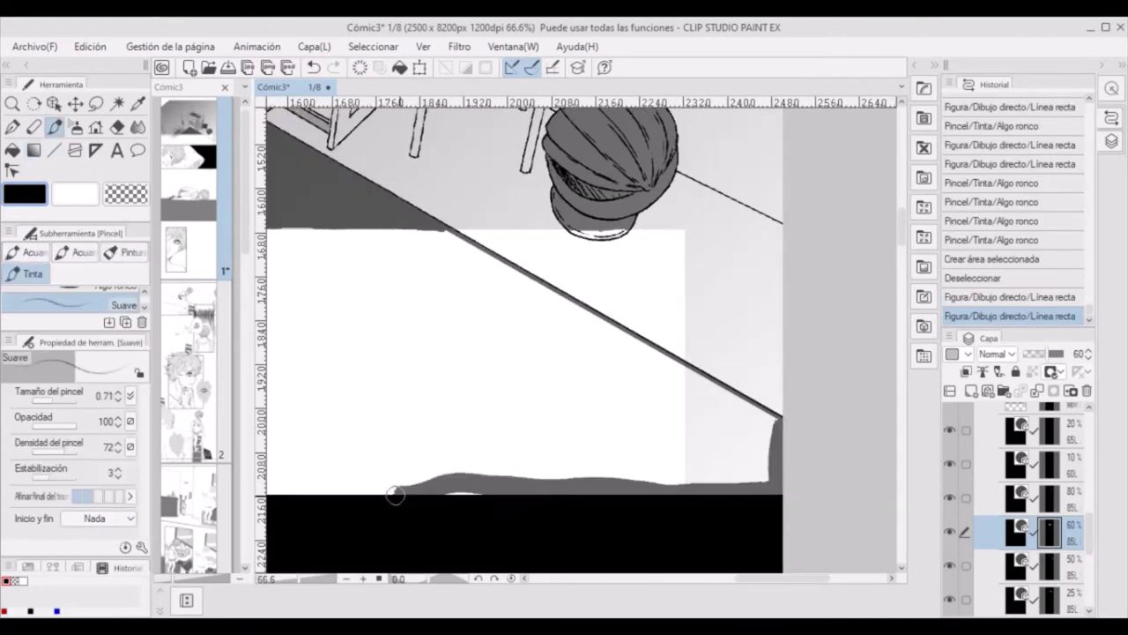
drag(494, 493, 403, 496)
- Draw a straight 60% tone line along the floor edge under the drawer shelves down to the panel's bottom border
scroll(670, 554, left, 10)
key(u)
drag(492, 231, 305, 369)
key(ctrl+z)
scroll(304, 369, left, 5)
drag(648, 230, 284, 496)
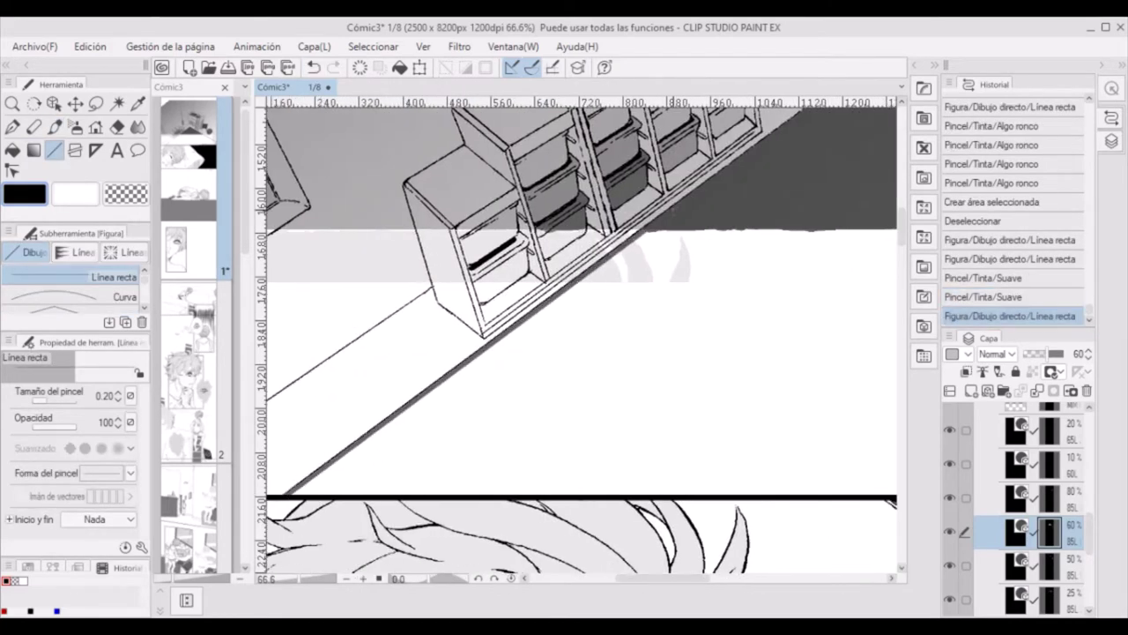
- Paint along the panel's bottom border with the Suave brush and fill the outlined floor area with 60% tone
scroll(773, 536, right, 10)
key(p)
drag(363, 492, 393, 494)
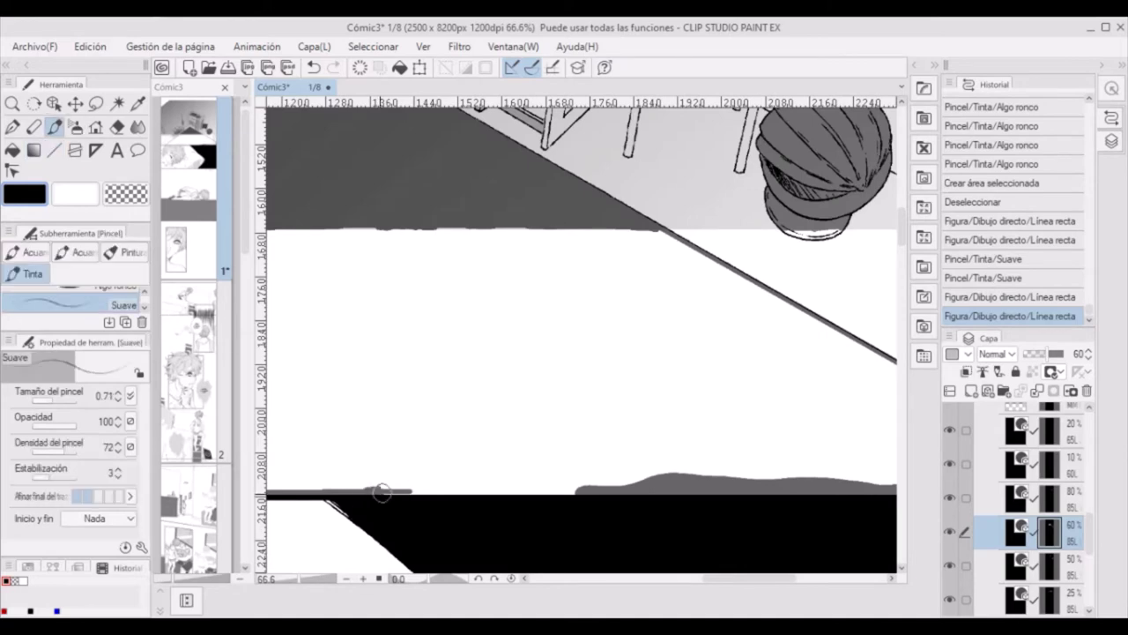
key(g)
click(379, 492)
click(541, 323)
scroll(665, 589, left, 10)
key(p)
scroll(665, 589, left, 10)
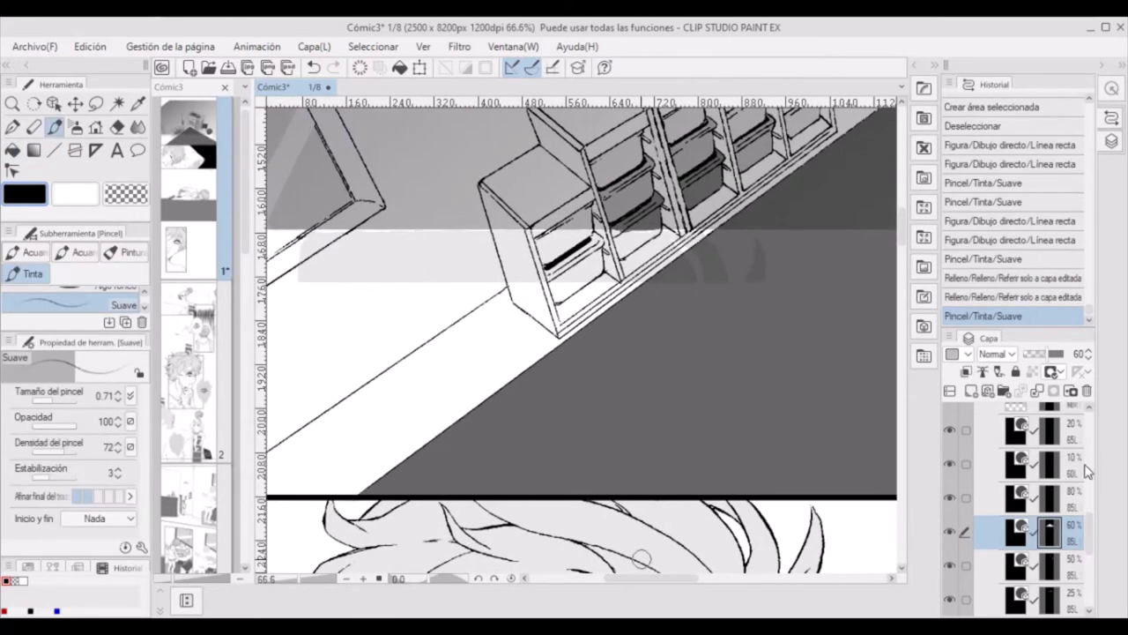
- On the first panel's 10% tone layer, erase parts of the stray tone band near the picture frame and the lowest drawer
scroll(950, 562, up, 5)
drag(1093, 491, 1093, 564)
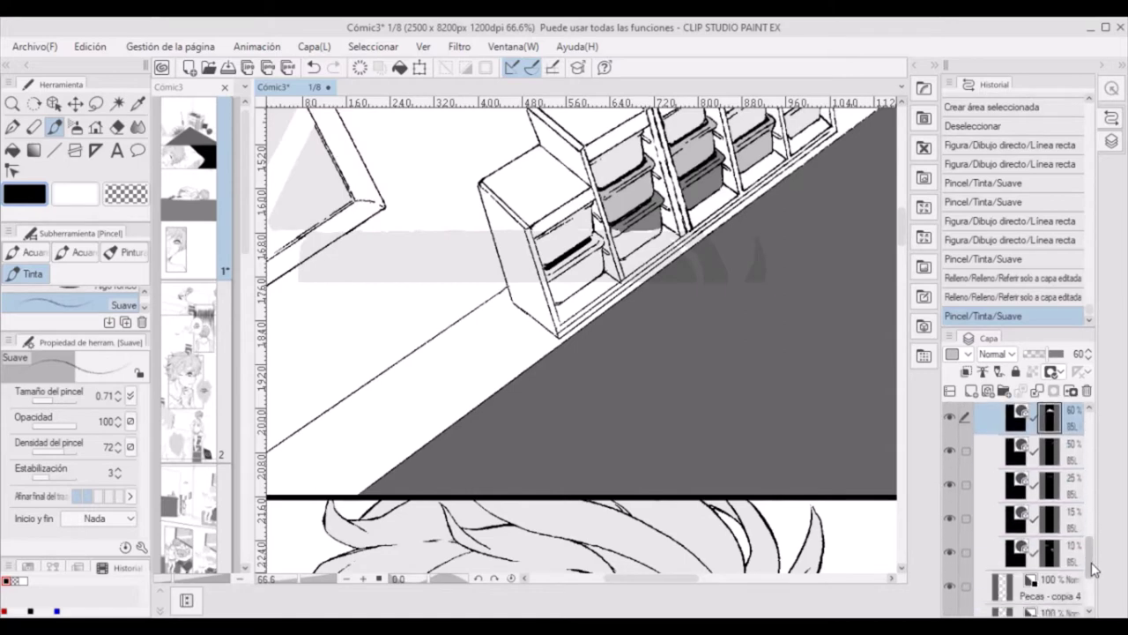
click(1036, 513)
key(e)
click(319, 239)
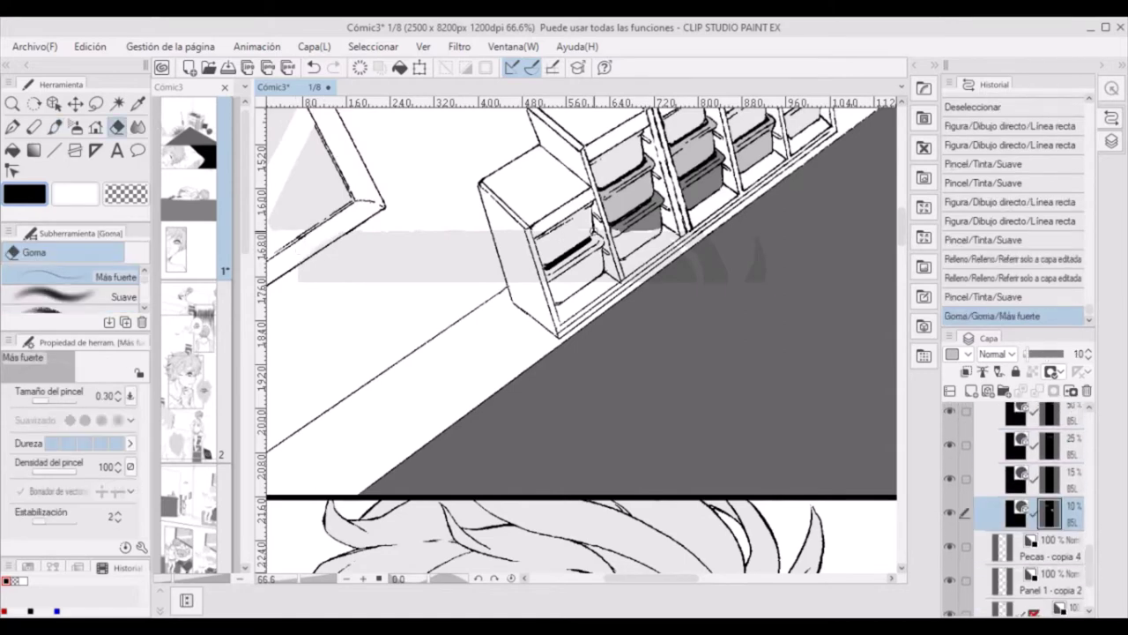
click(587, 240)
scroll(587, 240, up, 1)
key(ctrl+z)
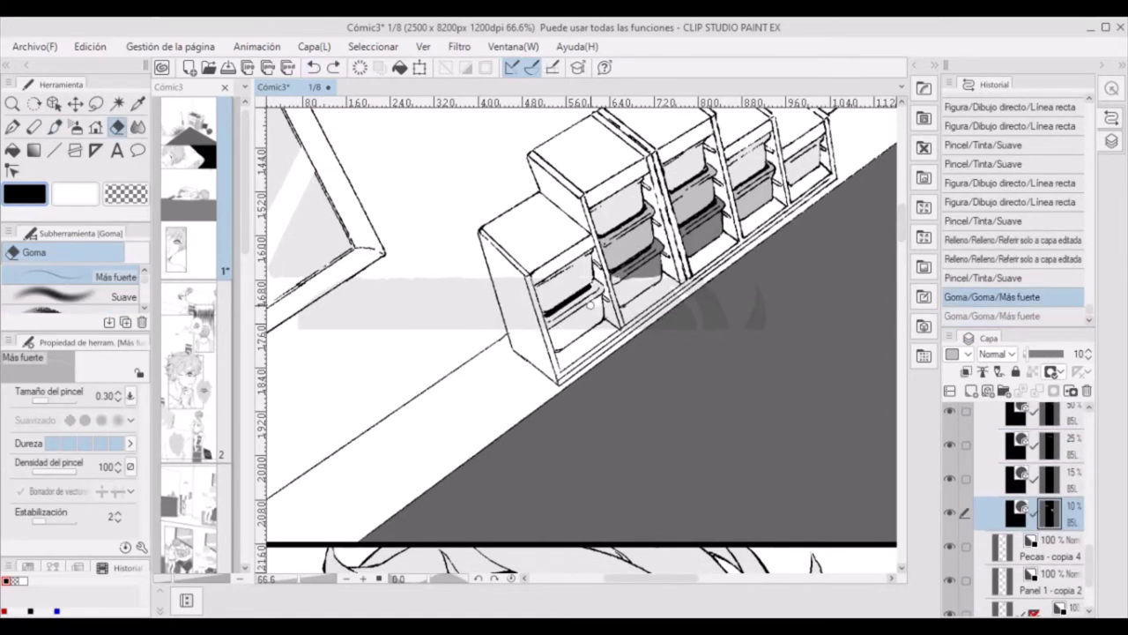
drag(592, 294, 564, 305)
- Fill the stray 10% tone band beside the shelf with transparent colour and erase its leftover outline
click(126, 194)
key(g)
click(415, 304)
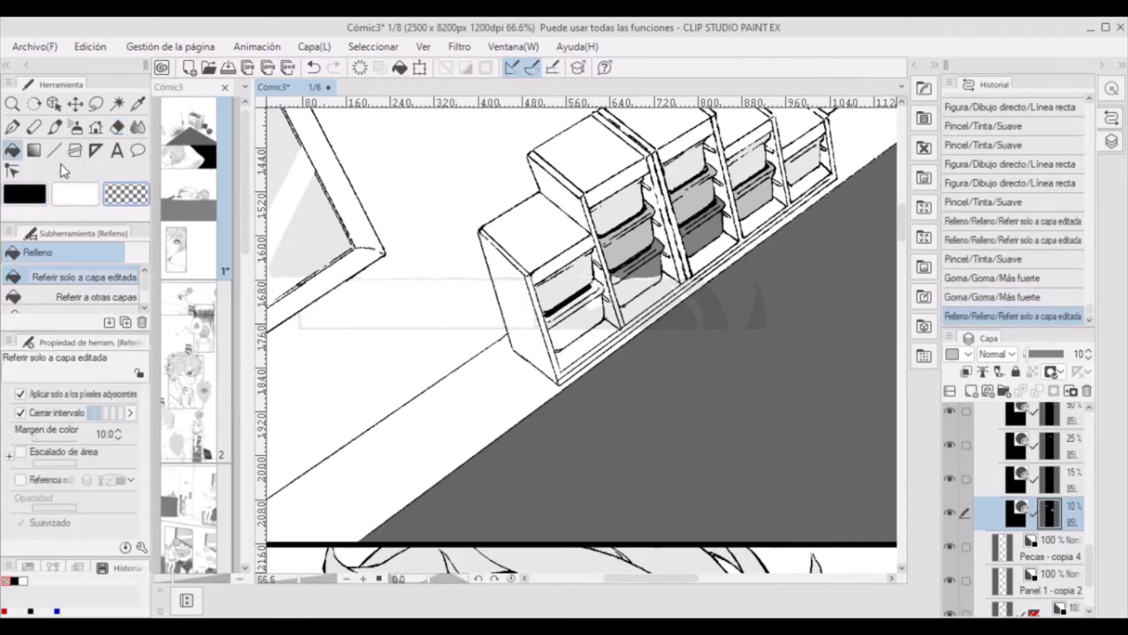
key(e)
click(300, 329)
click(526, 327)
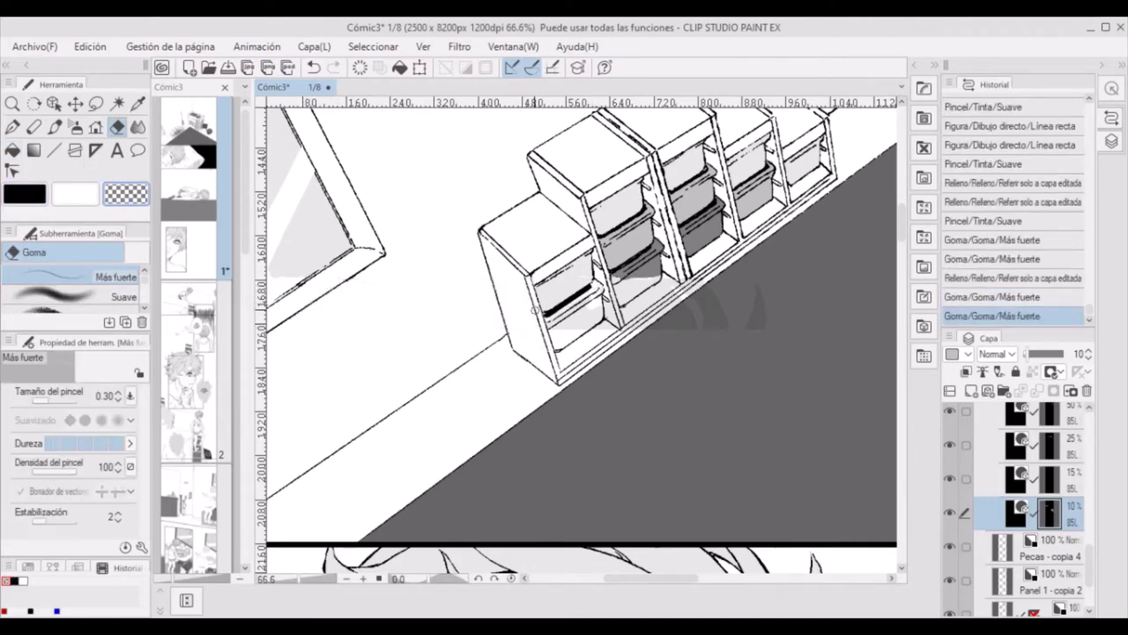
- Erase the stray 10% tone on the dark floor, then lasso and delete the remaining tone around the lowest drawers
key(p)
click(558, 326)
key(e)
click(756, 300)
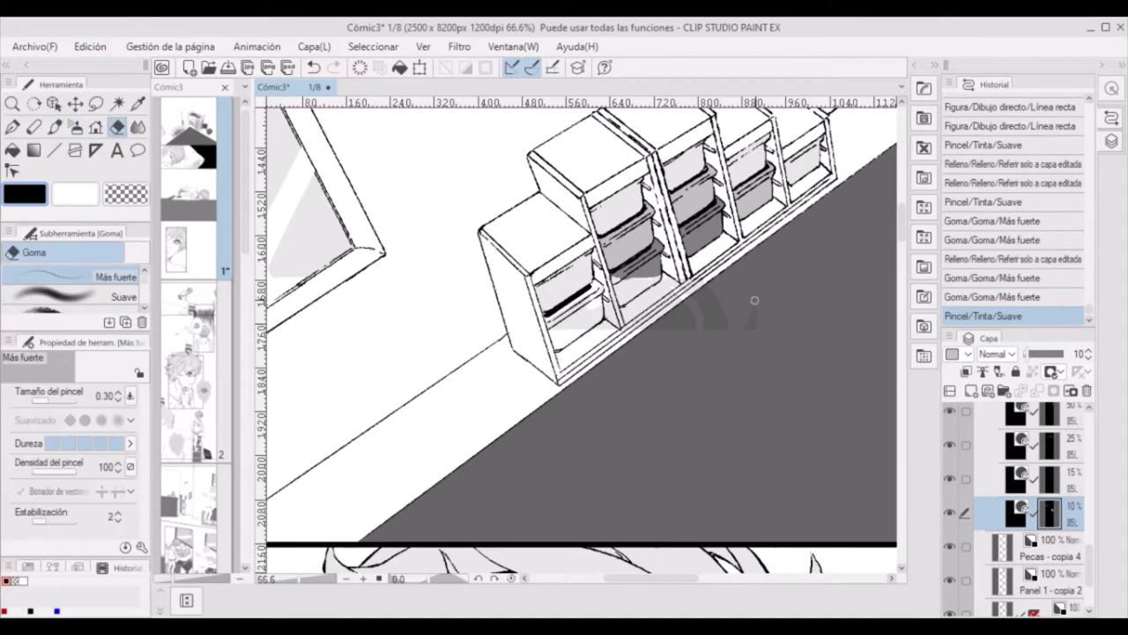
key(m)
mouse_move(705, 280)
mouse_down()
mouse_move(554, 346)
mouse_move(617, 264)
mouse_up()
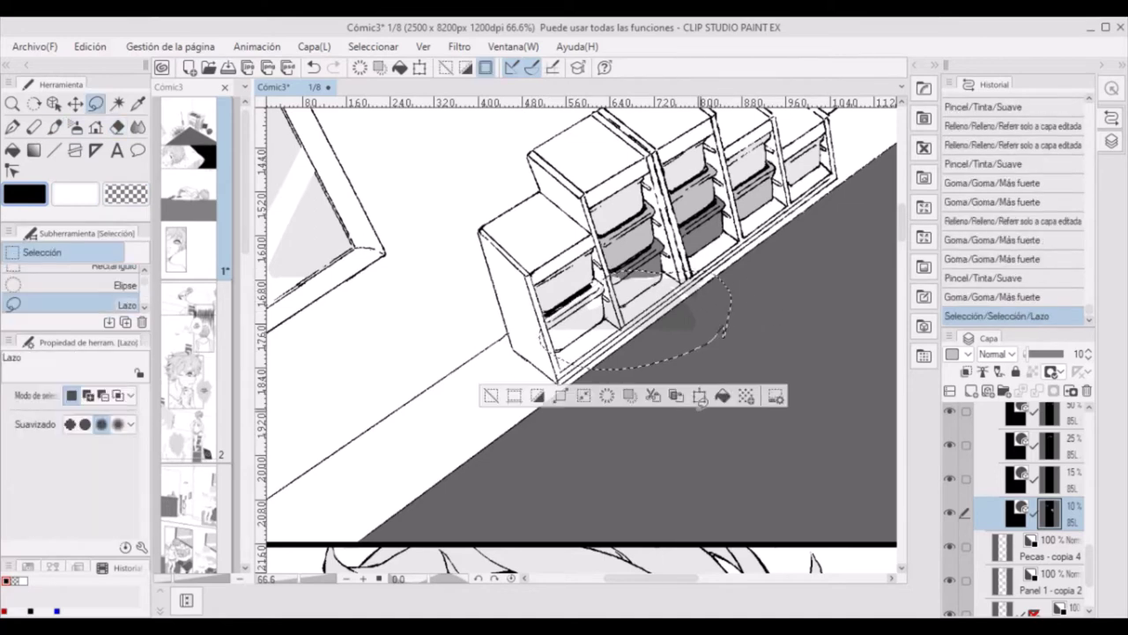
key(Delete)
key(ctrl+d)
- On the 25% tone layer, shade the lower drawer of the front shelf unit and erase the tone spilling over its outline
click(1076, 448)
key(p)
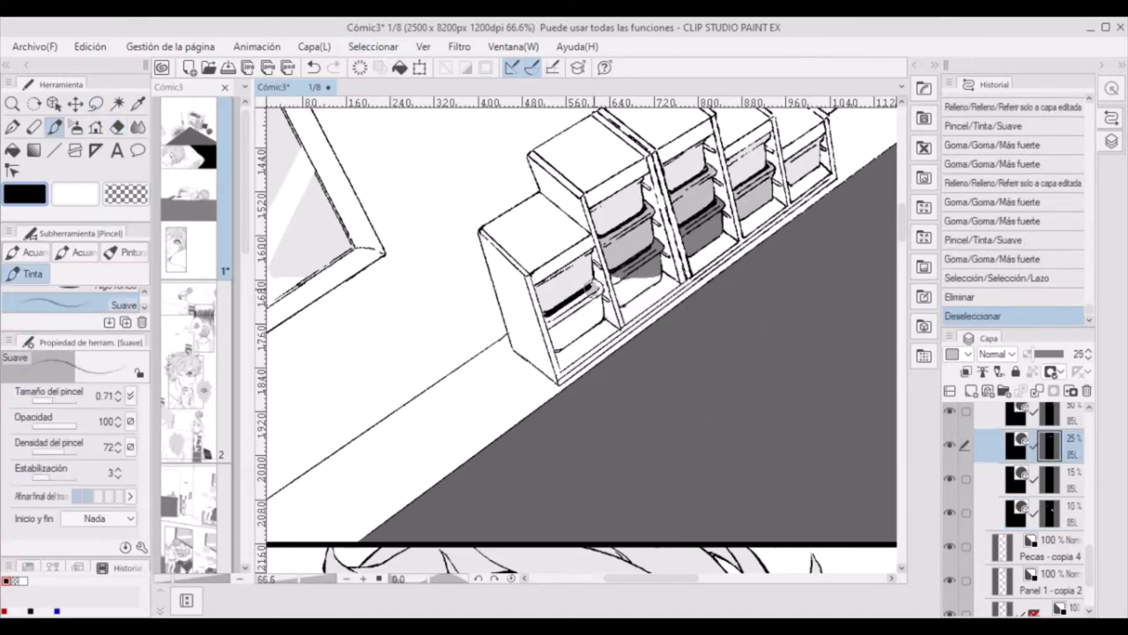
drag(556, 330, 590, 304)
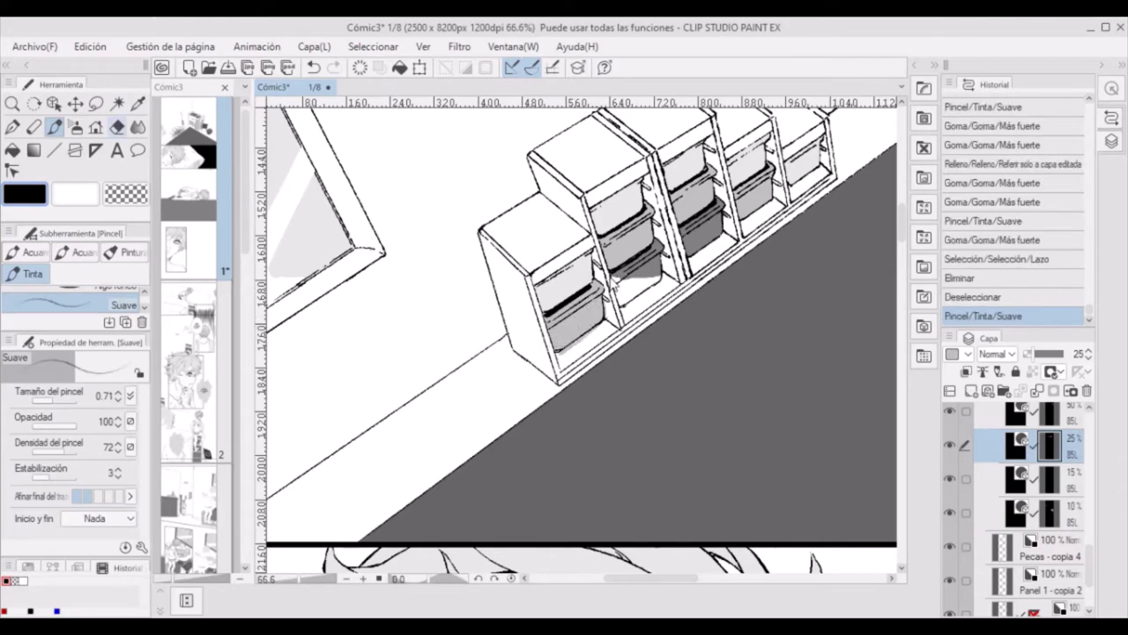
key(e)
mouse_move(560, 348)
mouse_down()
mouse_move(589, 318)
mouse_move(568, 330)
mouse_up()
key(p)
- On the 50% tone layer, complete the shading of the bottom drawer in the second shelf column
scroll(1090, 416, up, 2)
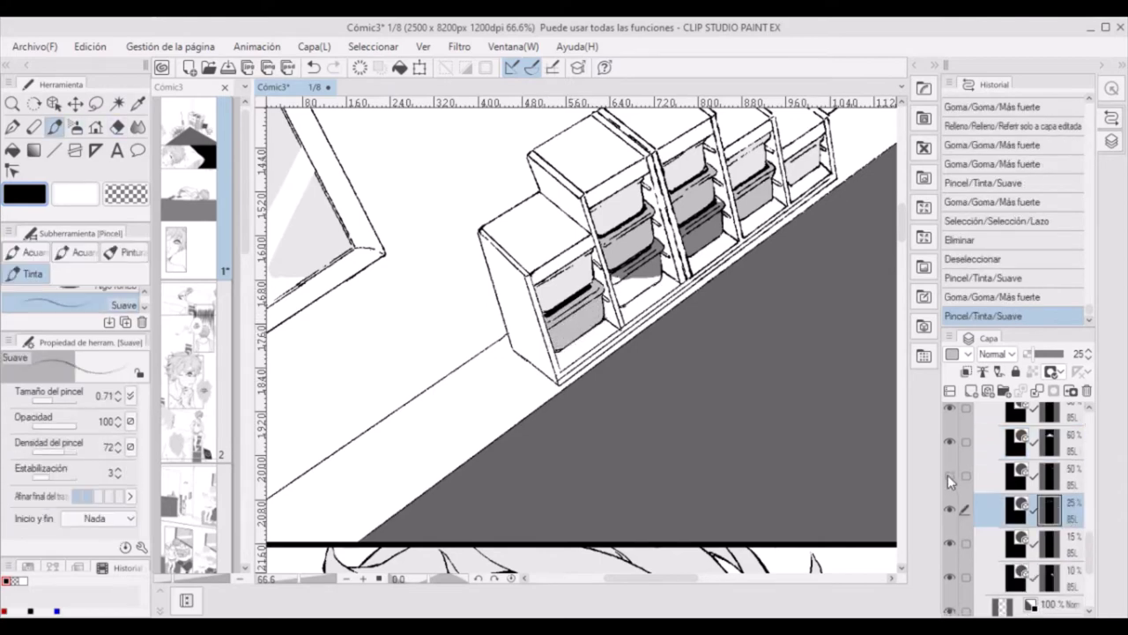
click(982, 473)
drag(632, 280, 659, 270)
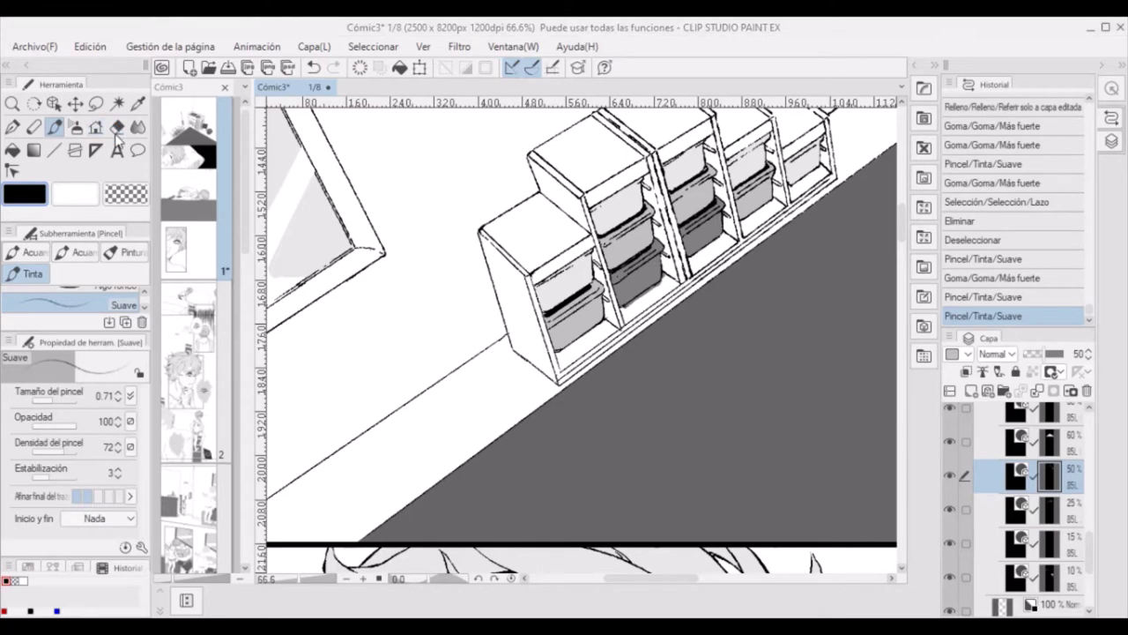
- Erase the 50% tone spilling past the bottom drawer's outline in the second shelf column
click(117, 128)
mouse_move(668, 268)
mouse_down()
mouse_move(664, 284)
mouse_move(627, 303)
mouse_up()
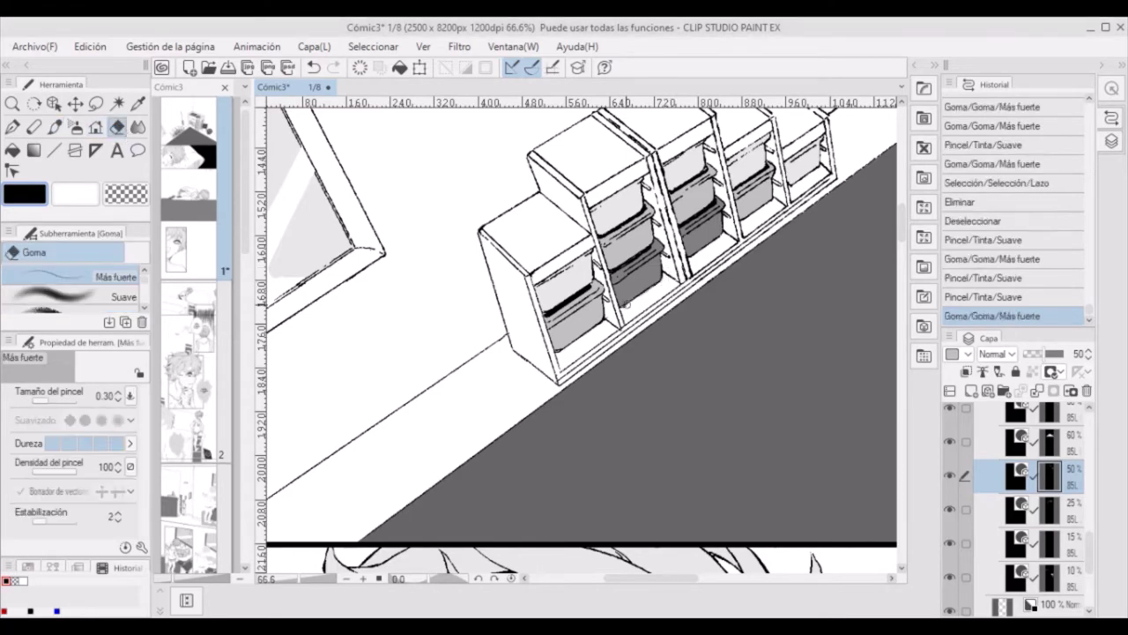
- On the 10% tone layer, complete the window glass shading at the panel's edge and erase the excess along the frame
drag(675, 576, 646, 575)
click(949, 576)
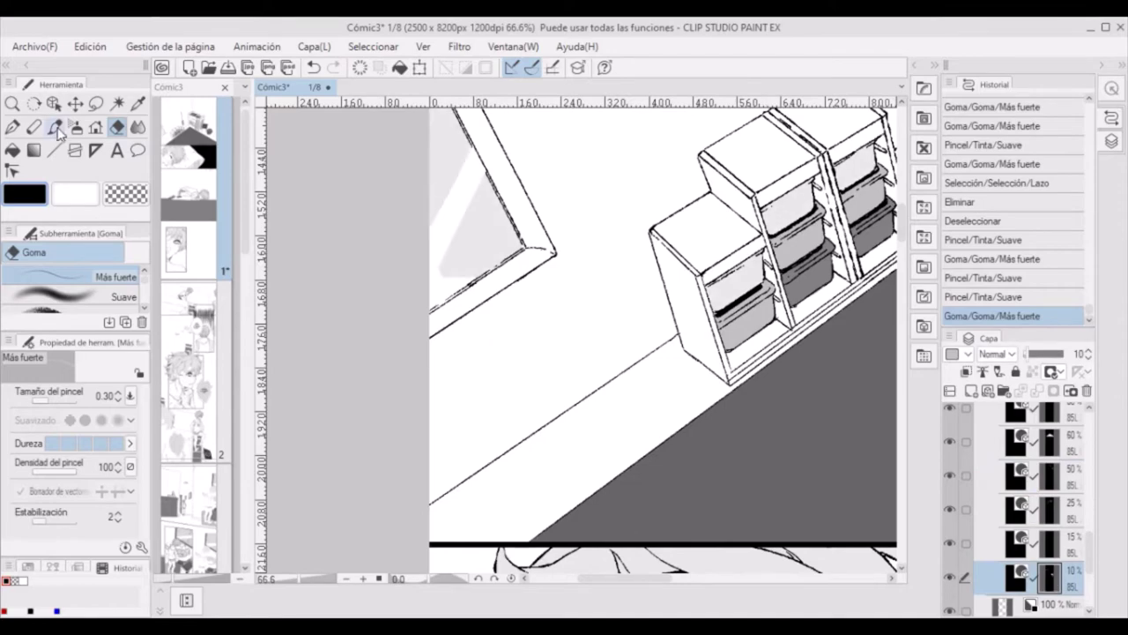
key(b)
mouse_move(434, 309)
mouse_down()
mouse_move(480, 279)
mouse_move(457, 301)
mouse_up()
key(e)
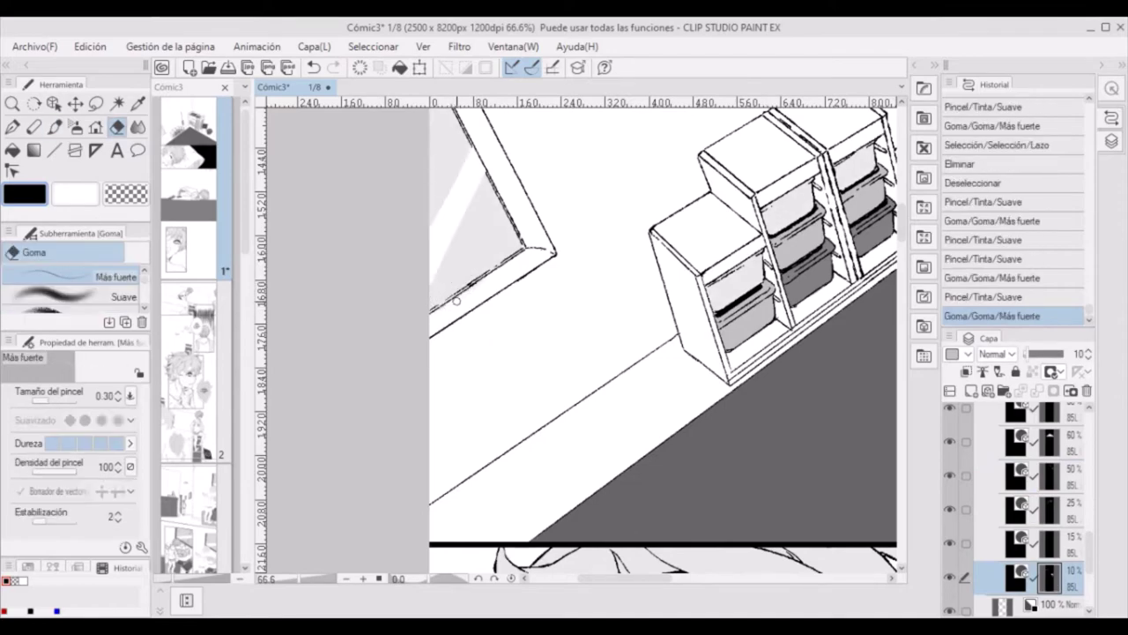
- Place a rectangular selection over the page area below the first panel and delete the stray 10% tone inside it
scroll(441, 322, down, 5)
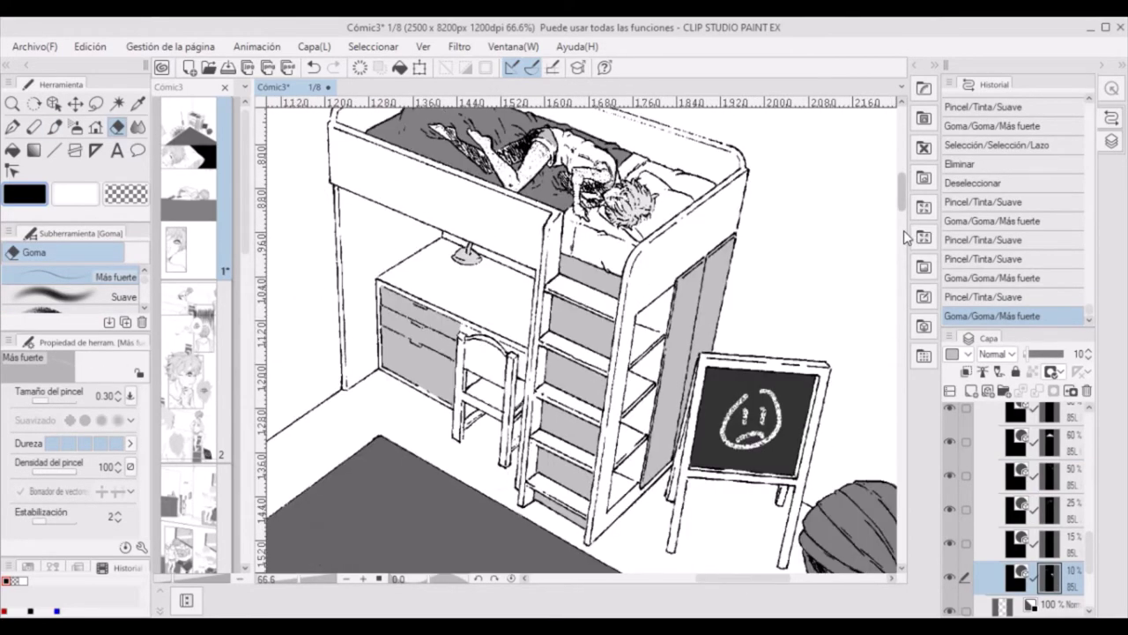
scroll(454, 323, down, 3)
key(m)
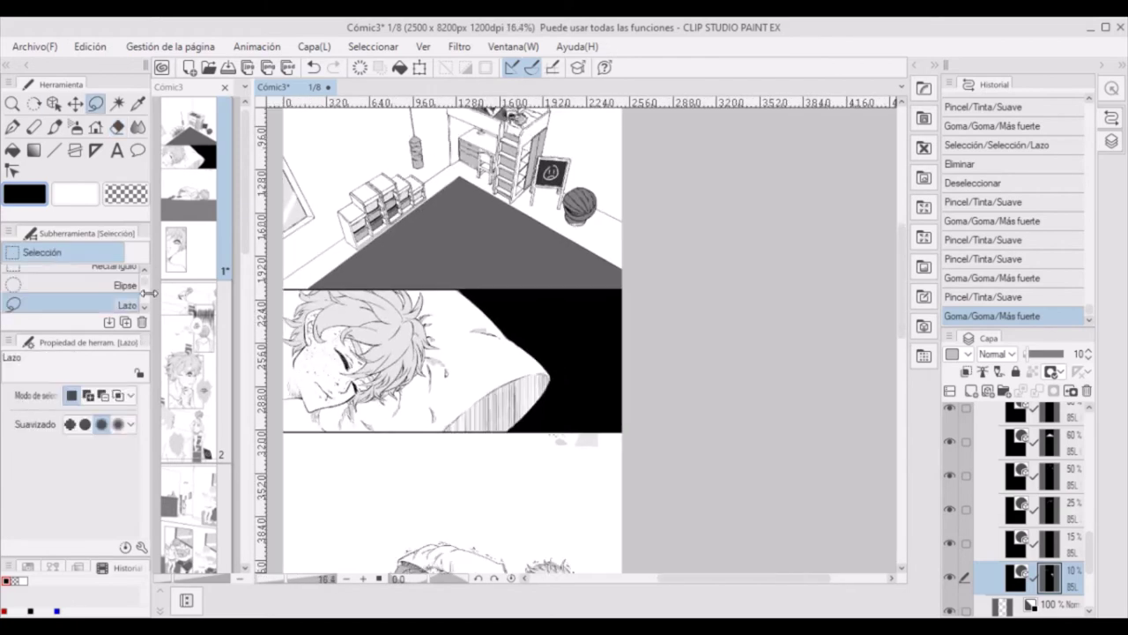
scroll(454, 322, down, 5)
scroll(670, 550, up, 3)
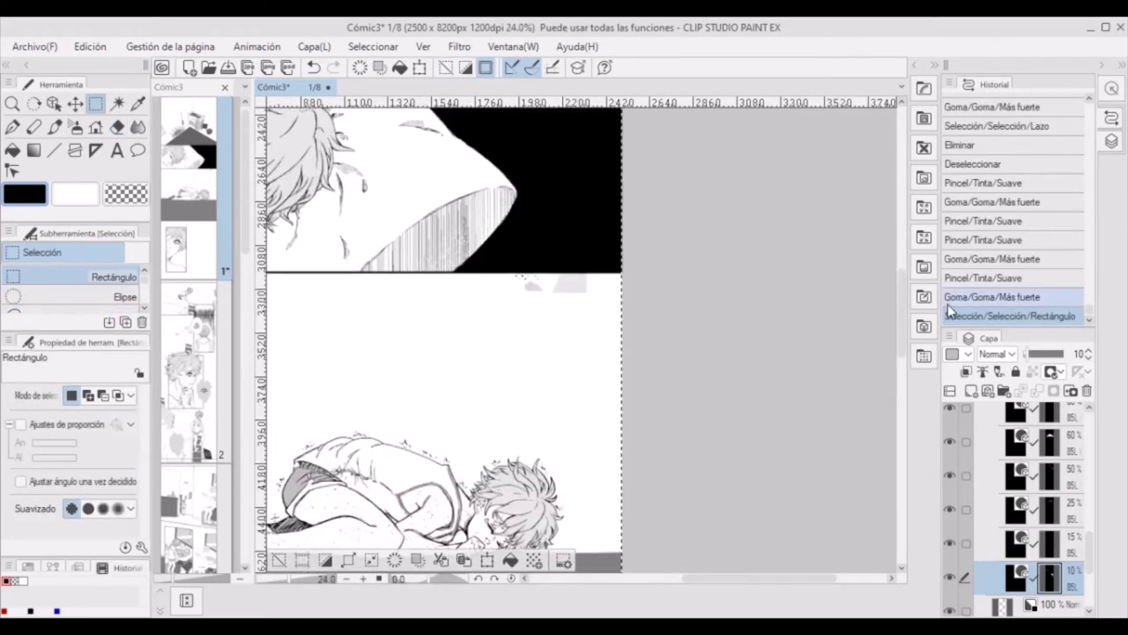
drag(269, 219, 670, 564)
drag(617, 352, 917, 313)
key(Delete)
- Delete the selected area's content on the 15%, 25%, 50%, 60% and 80% layers and on the 60L 10% shadow layer
click(1068, 538)
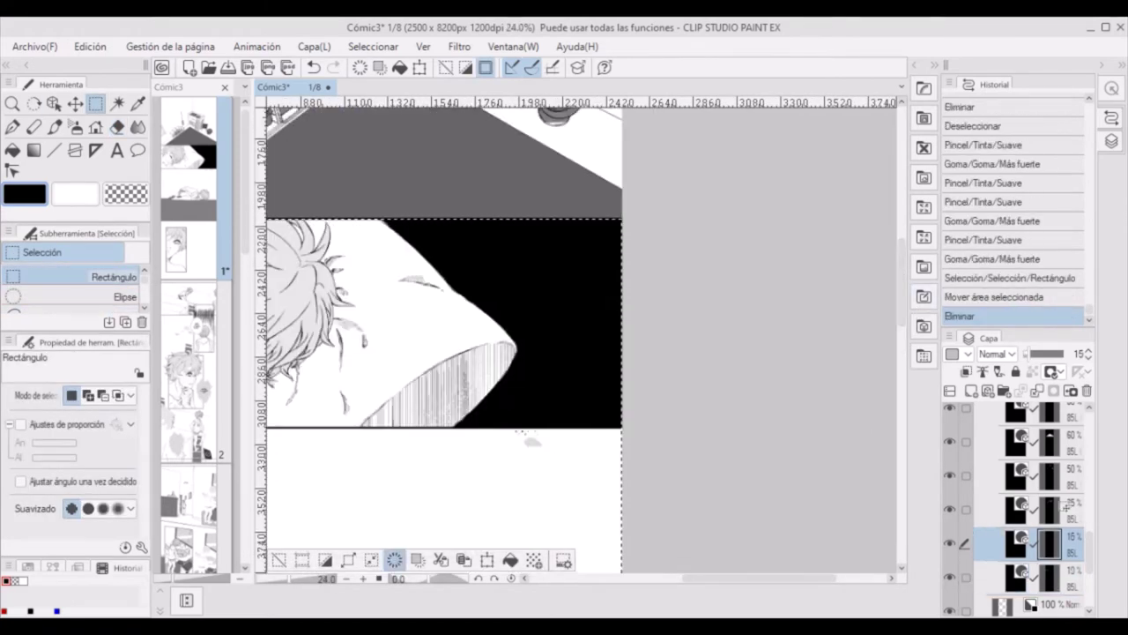
key(Delete)
click(1068, 503)
key(Delete)
click(1069, 469)
key(Delete)
click(1068, 436)
click(1071, 417)
key(Delete)
click(1022, 432)
key(Delete)
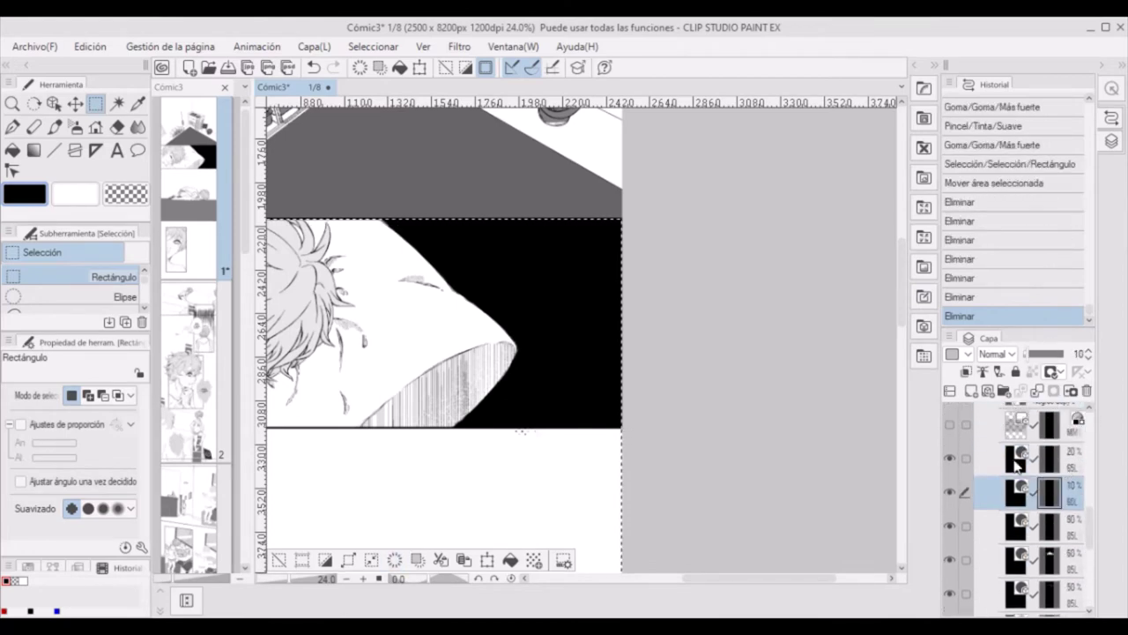
- Delete the selected area's content on the 65L 20% shadow layer and the layers above it, up to the LPP screentones
click(969, 454)
key(Delete)
click(969, 453)
key(Delete)
scroll(969, 453, up, 5)
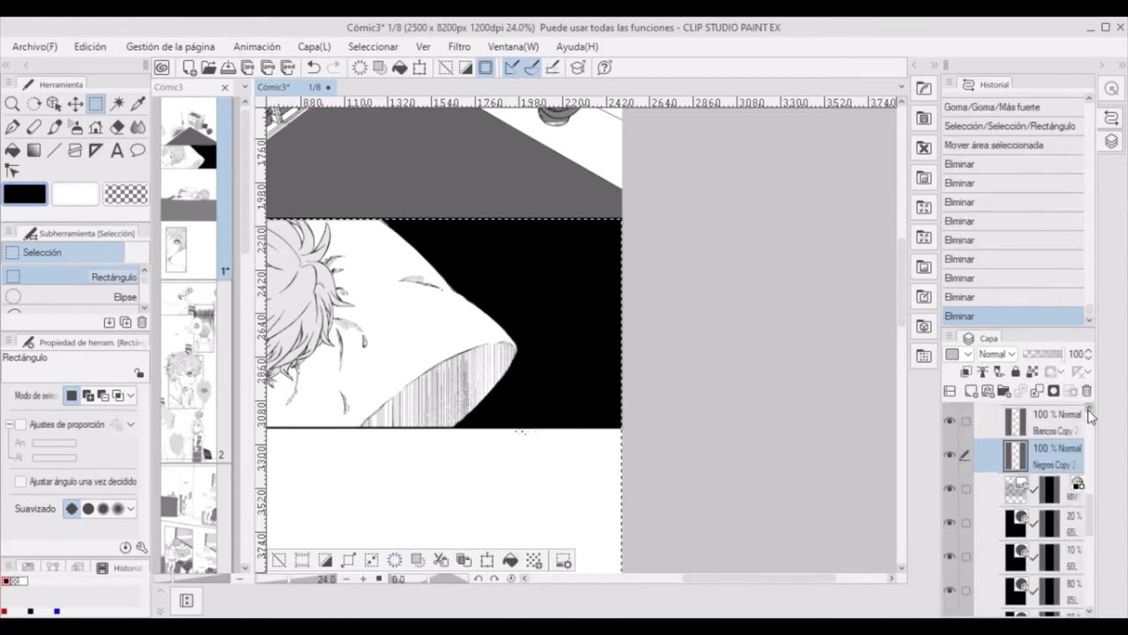
click(948, 452)
key(Delete)
key(alt+bracketright)
key(Delete)
key(alt+bracketright)
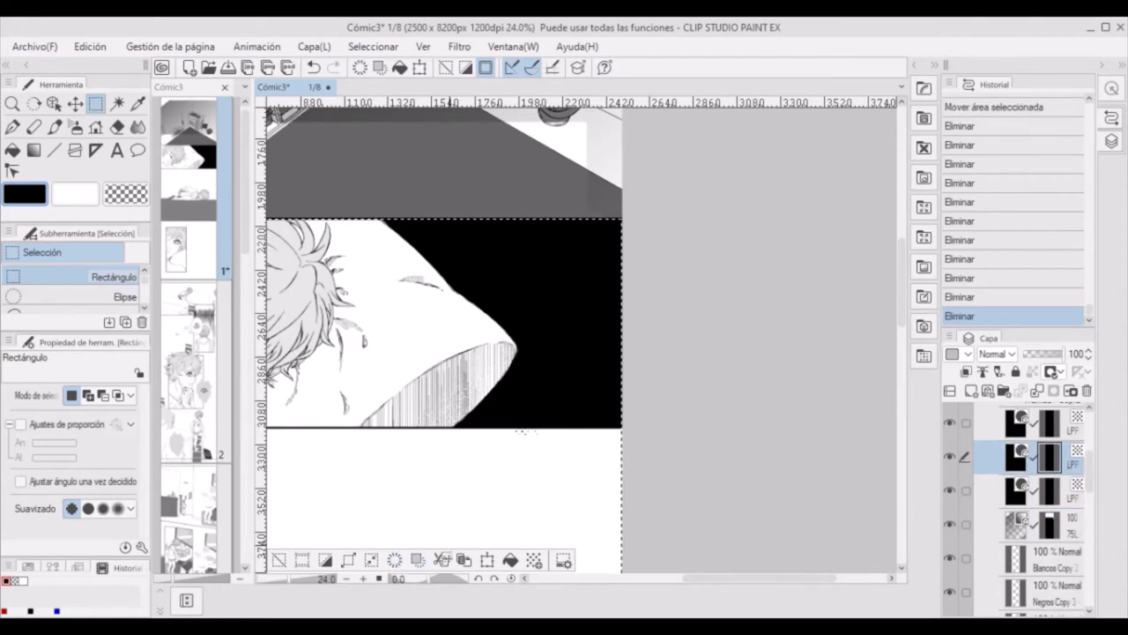
key(Delete)
key(alt+bracketright)
scroll(1093, 458, up, 2)
- Invert the selection to cover the first panel and hide its 75L 6cm gradient tone layer
key(ctrl+shift+i)
key(alt+bracketleft)
key(alt+bracketleft)
key(alt+bracketleft)
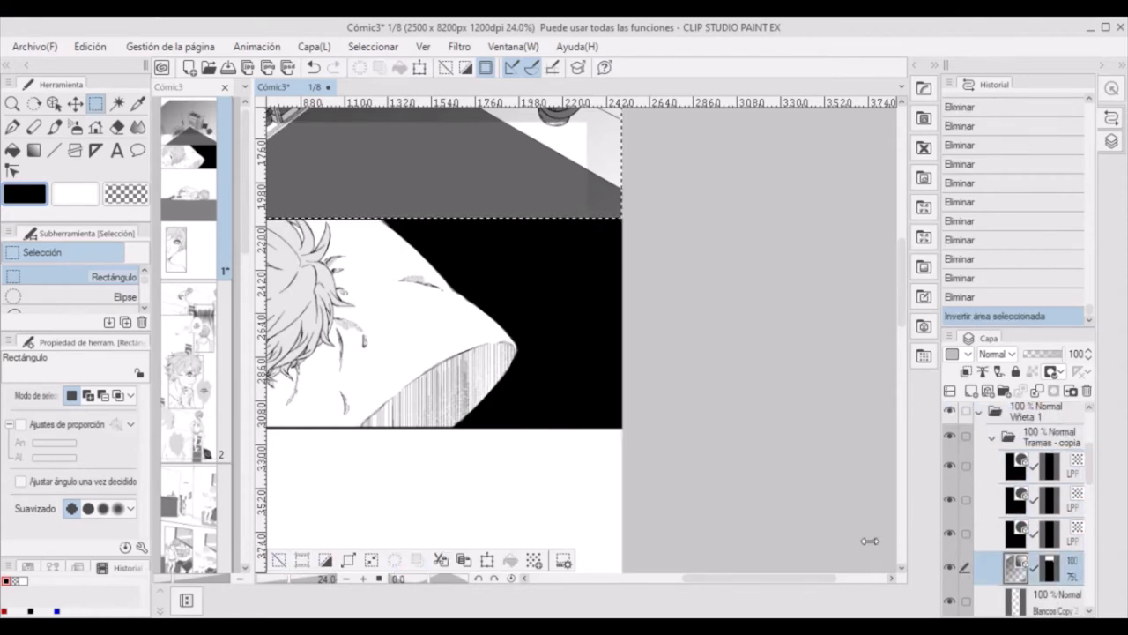
scroll(917, 257, up, 5)
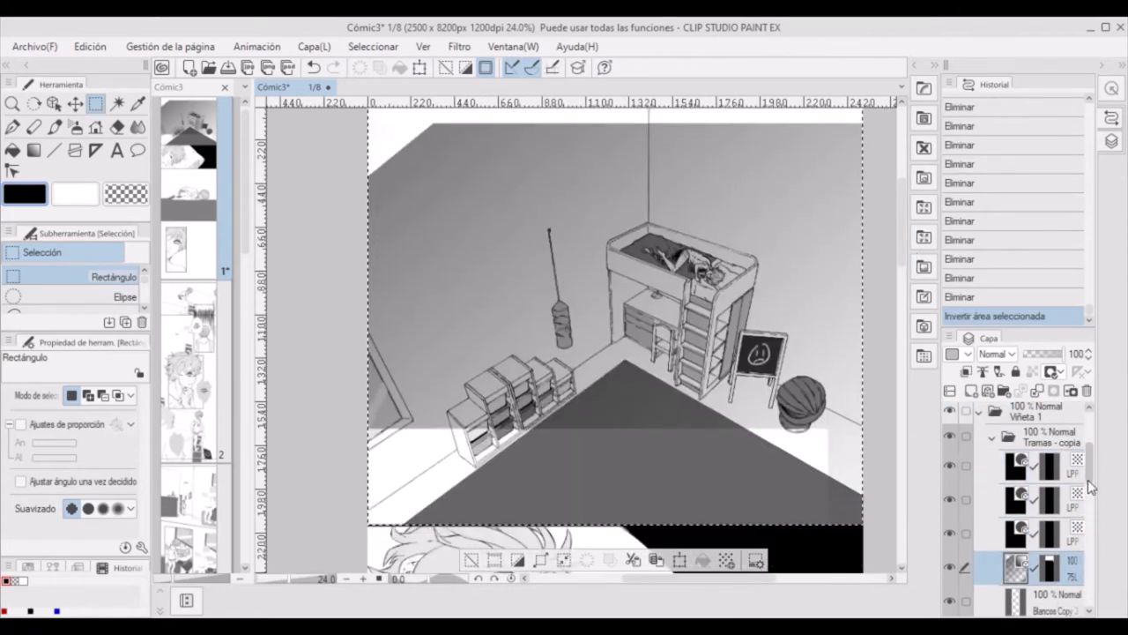
scroll(1087, 479, down, 2)
click(952, 463)
click(949, 464)
- Try diagonal foreground-to-transparent gradients across the first panel on the Blancos Copy 3 layer
key(g)
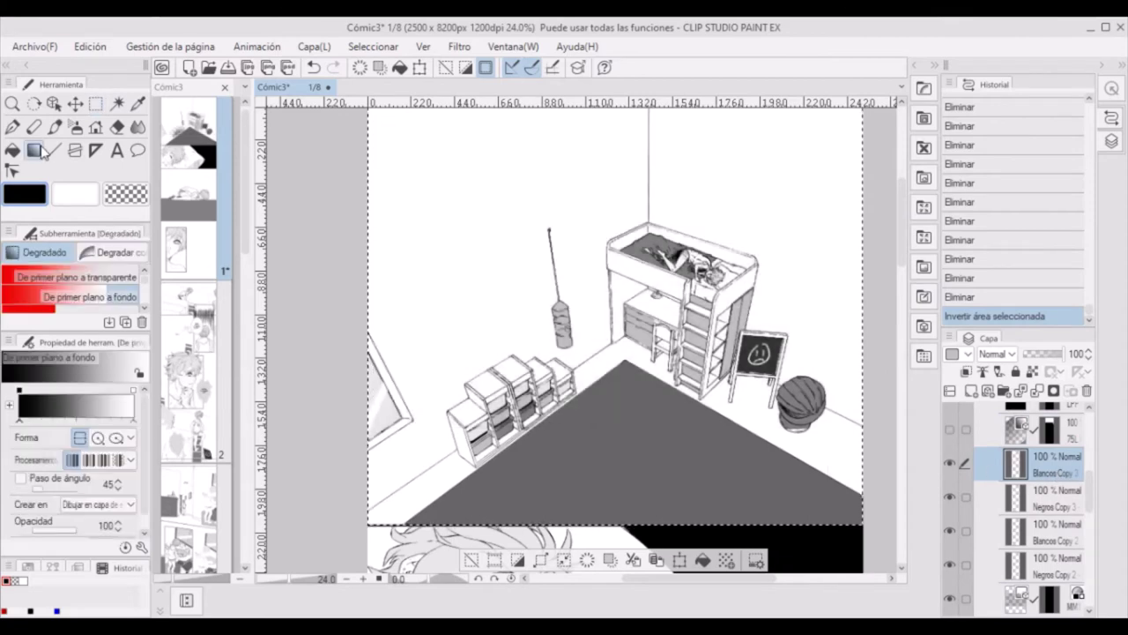
scroll(908, 291, up, 1)
scroll(912, 291, down, 2)
drag(449, 136, 774, 476)
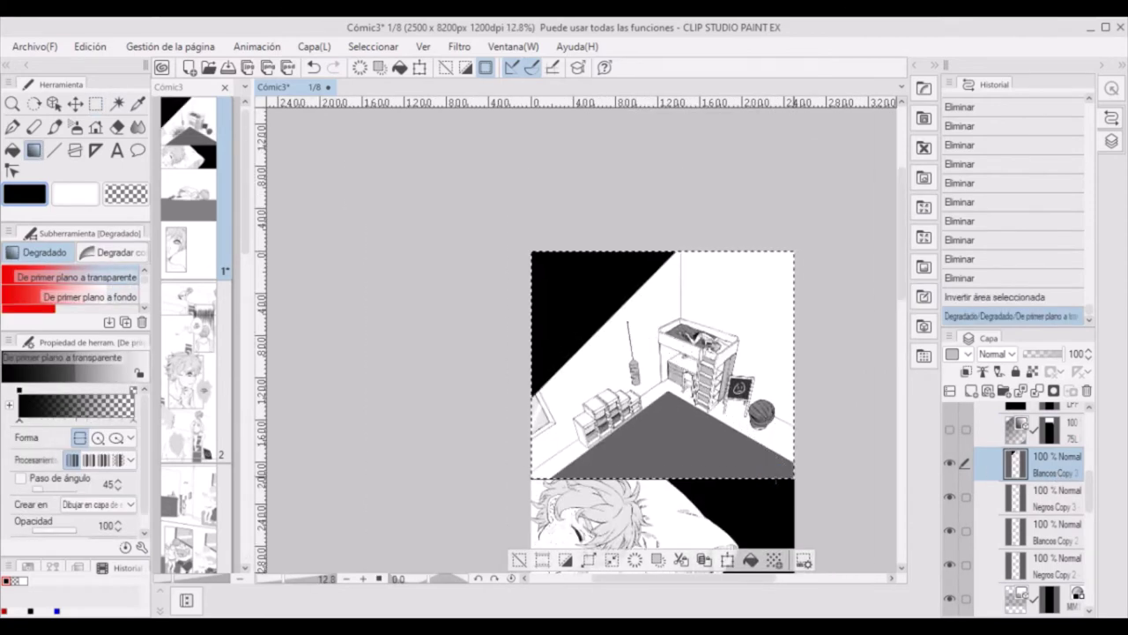
key(ctrl+z)
click(124, 253)
click(48, 253)
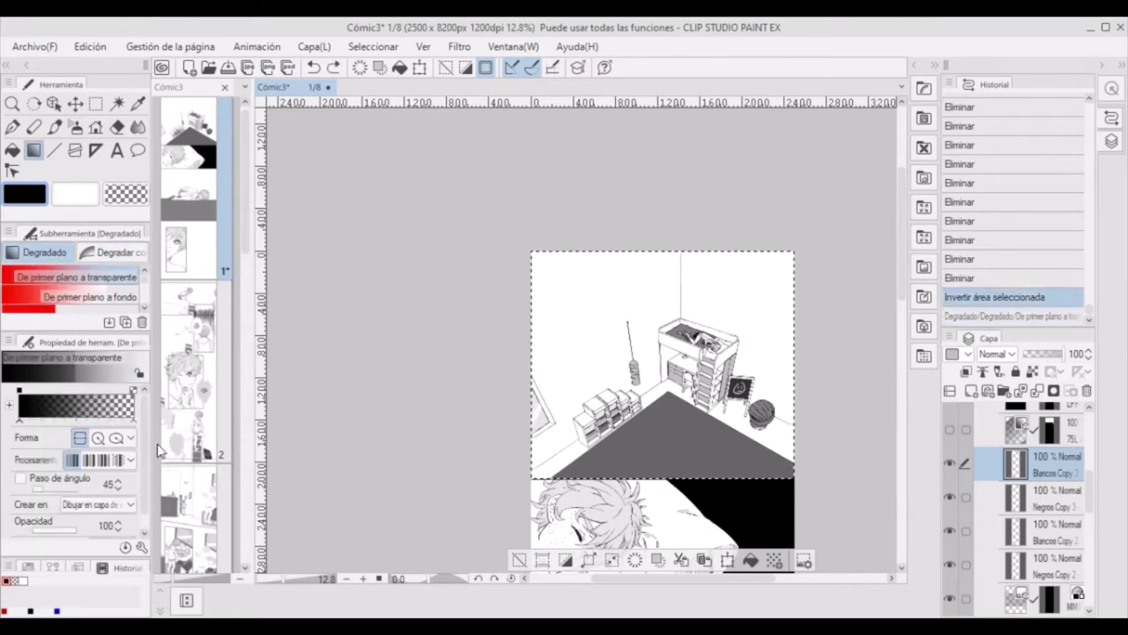
drag(564, 268, 704, 372)
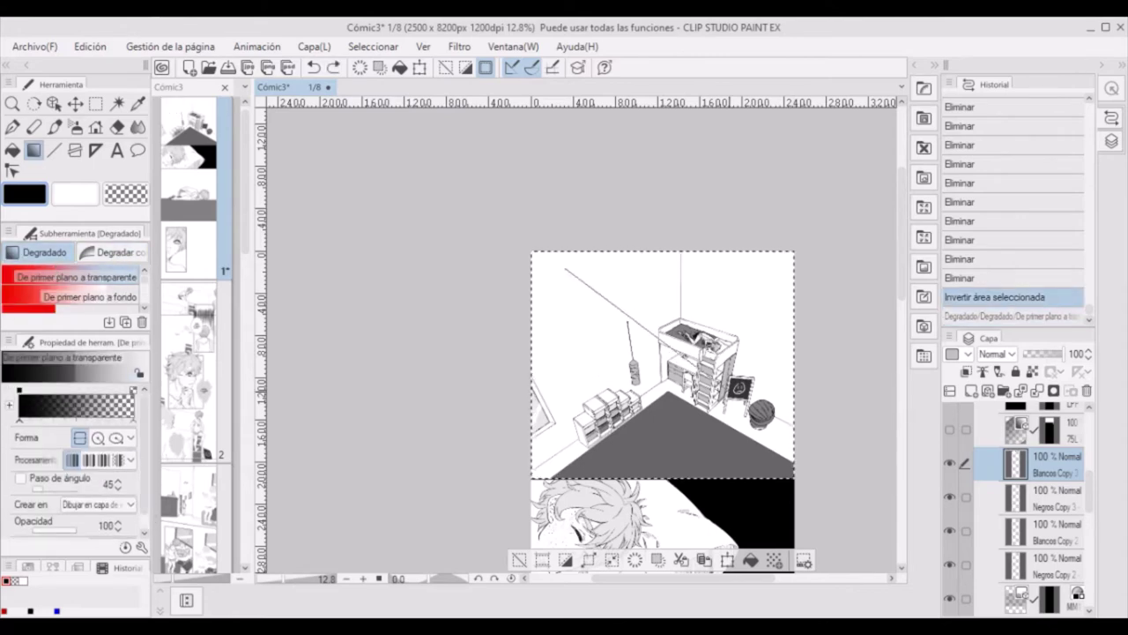
- Place the LPP 60.0 100% Linear dot gradient material onto the selected first panel
click(925, 88)
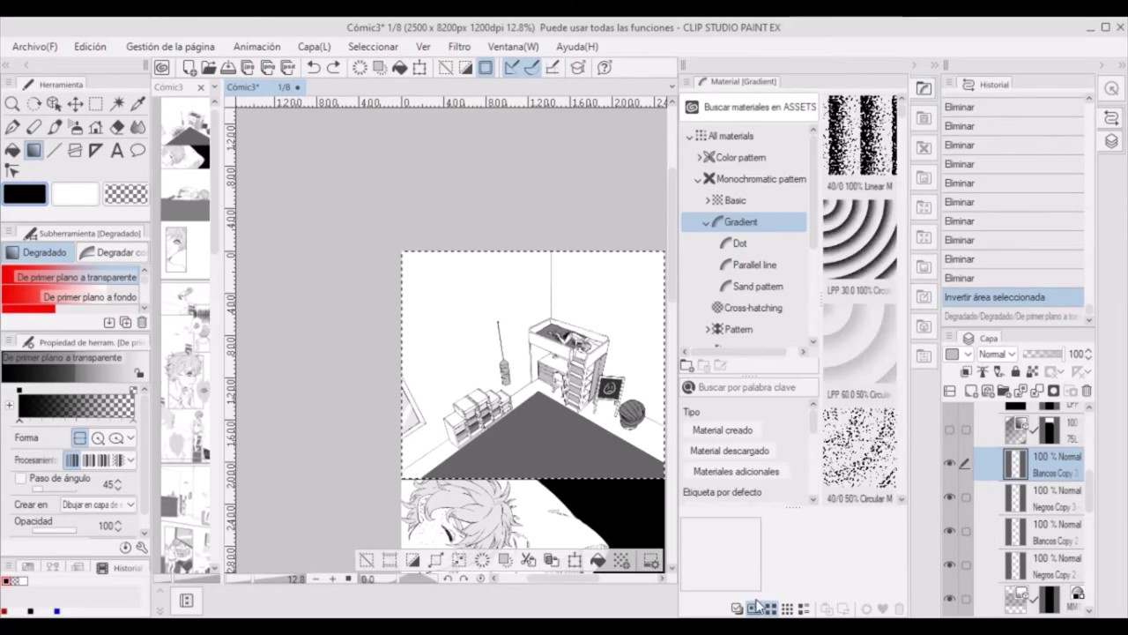
click(723, 247)
drag(902, 124, 902, 310)
drag(860, 415, 390, 215)
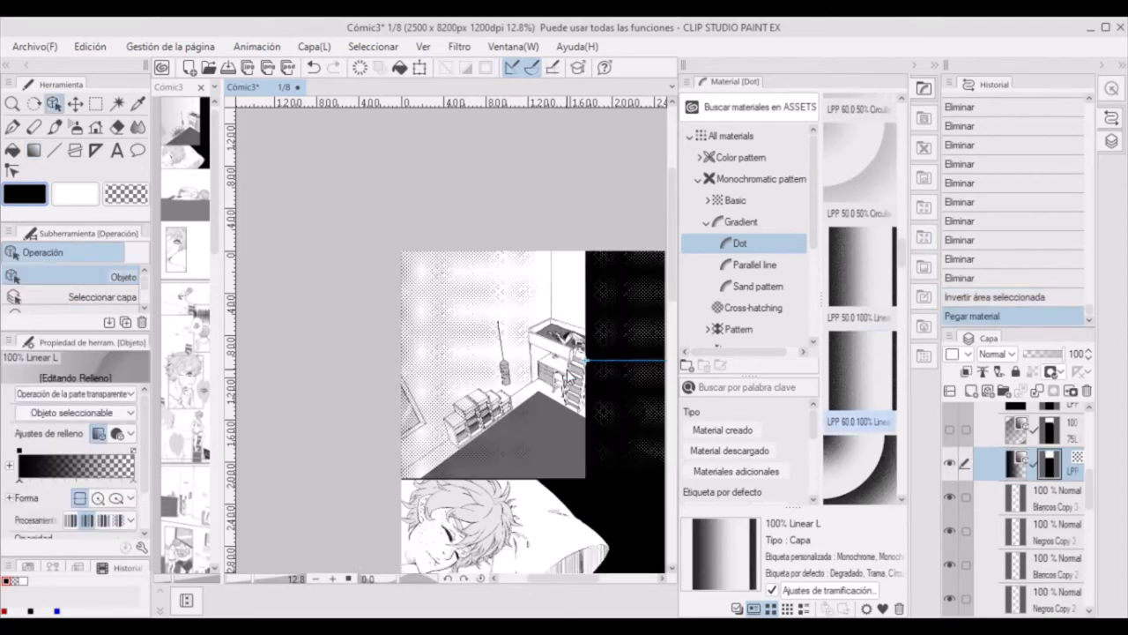
- Angle and stretch the dot gradient diagonally, from beyond the first panel's upper-left corner to just past its lower-right corner
scroll(391, 215, down, 3)
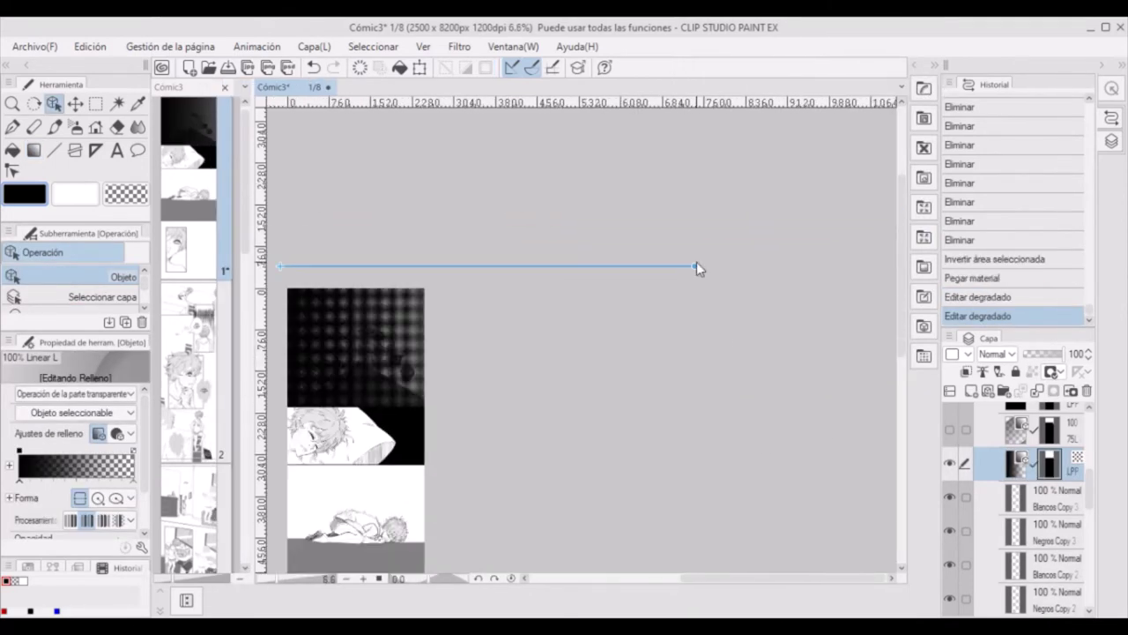
drag(696, 261, 615, 405)
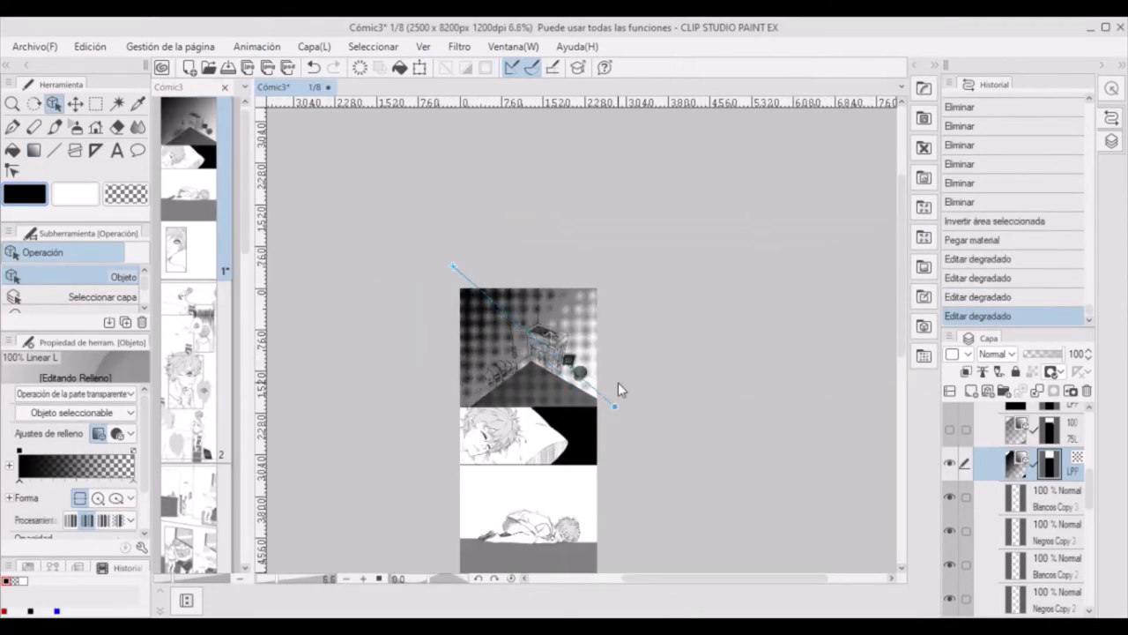
scroll(1027, 500, up, 2)
mouse_move(941, 526)
mouse_down()
mouse_move(855, 526)
mouse_move(945, 525)
mouse_up()
drag(455, 266, 426, 225)
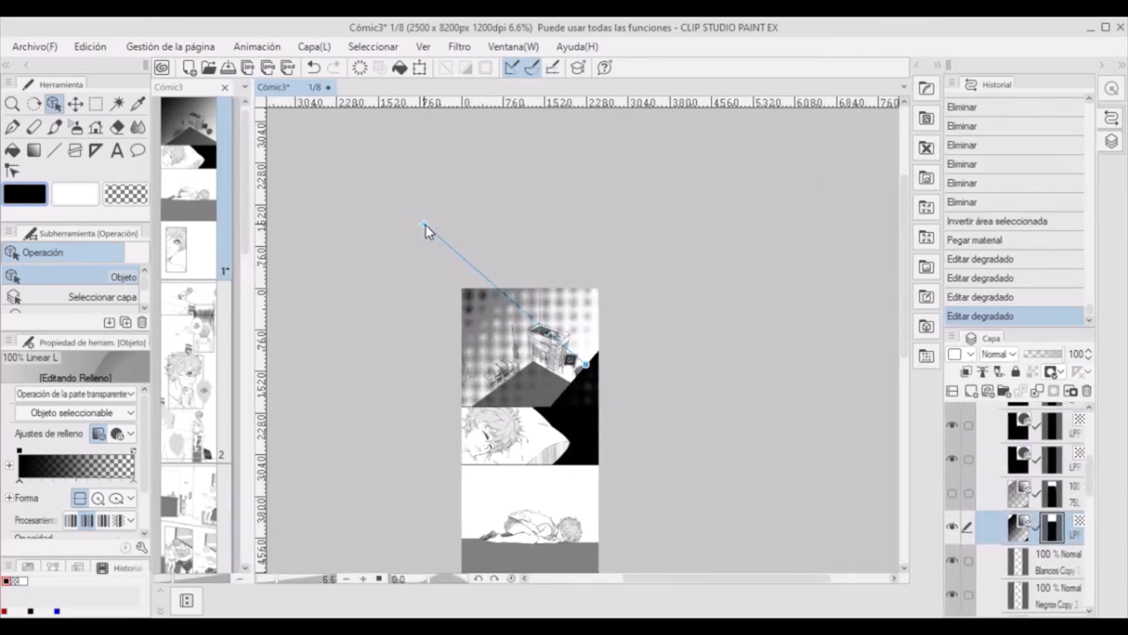
drag(617, 406, 608, 396)
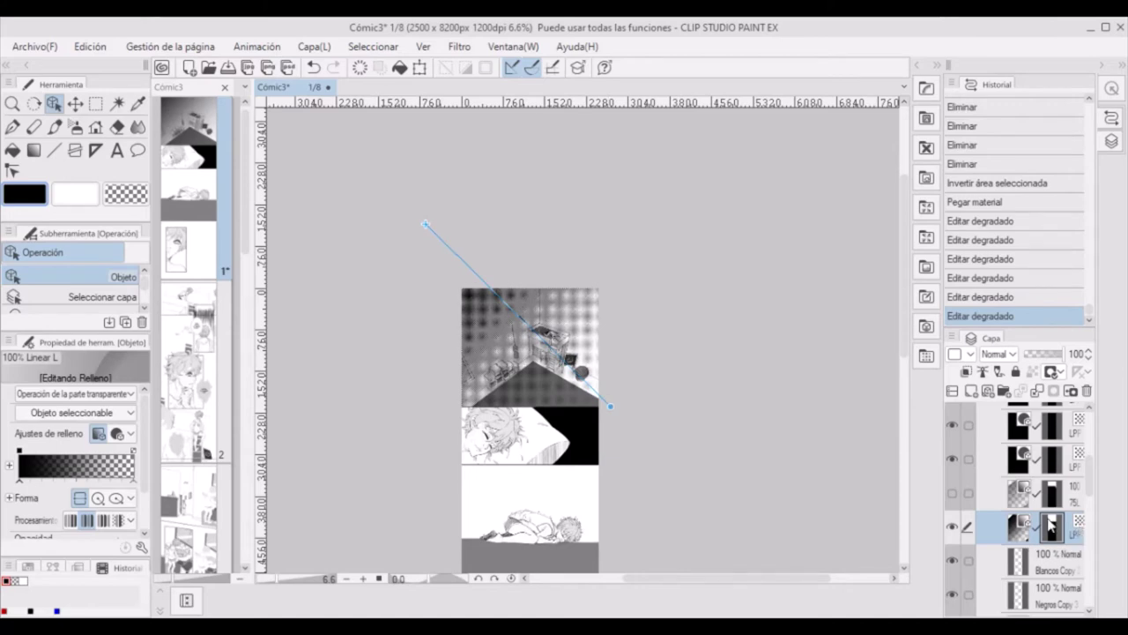
- Change the dot gradient's edge process and its dithering setting
drag(159, 450, 191, 455)
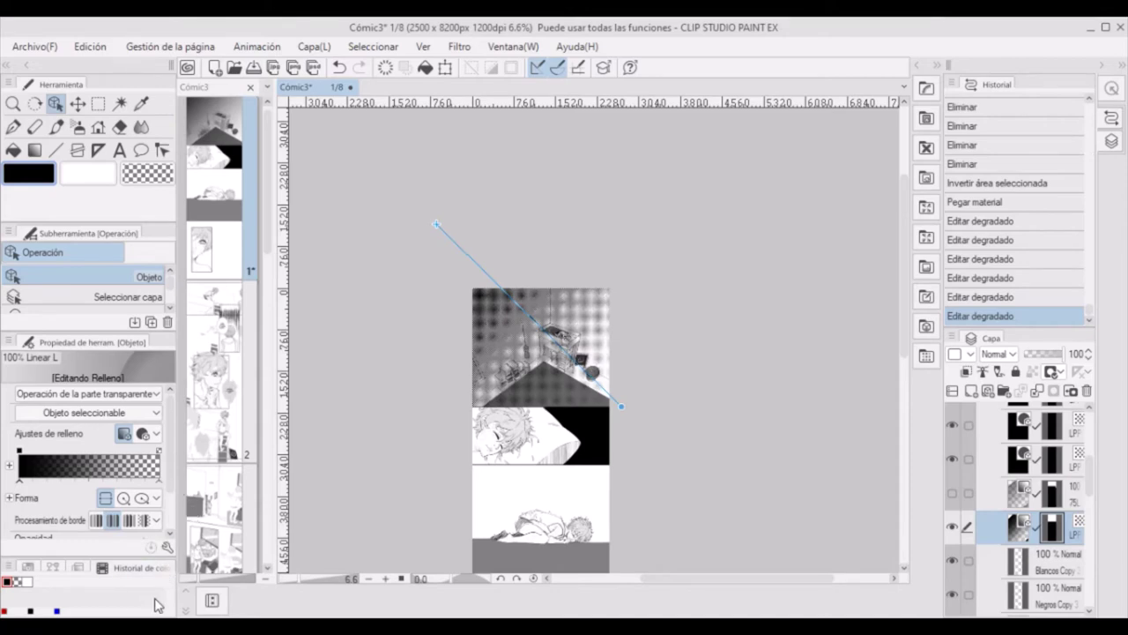
scroll(173, 530, down, 2)
scroll(175, 455, up, 2)
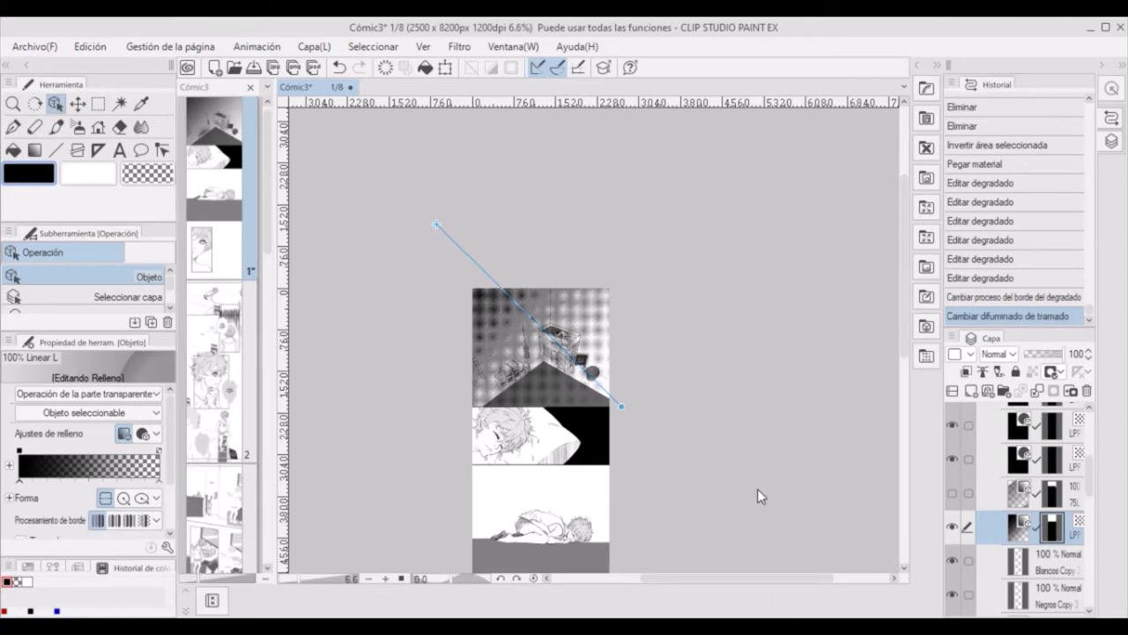
scroll(555, 423, up, 3)
scroll(557, 353, up, 2)
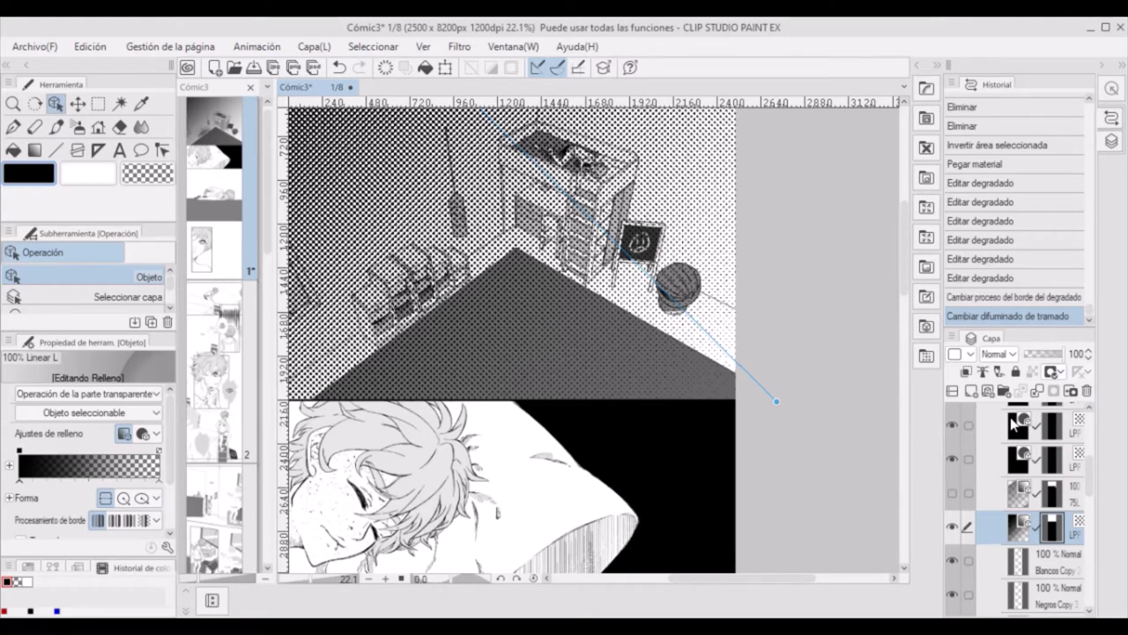
- Widen the layer list to show full names and select the mask of the LPP 60.0 100% Linear L layer
scroll(1014, 426, down, 2)
drag(911, 265, 739, 264)
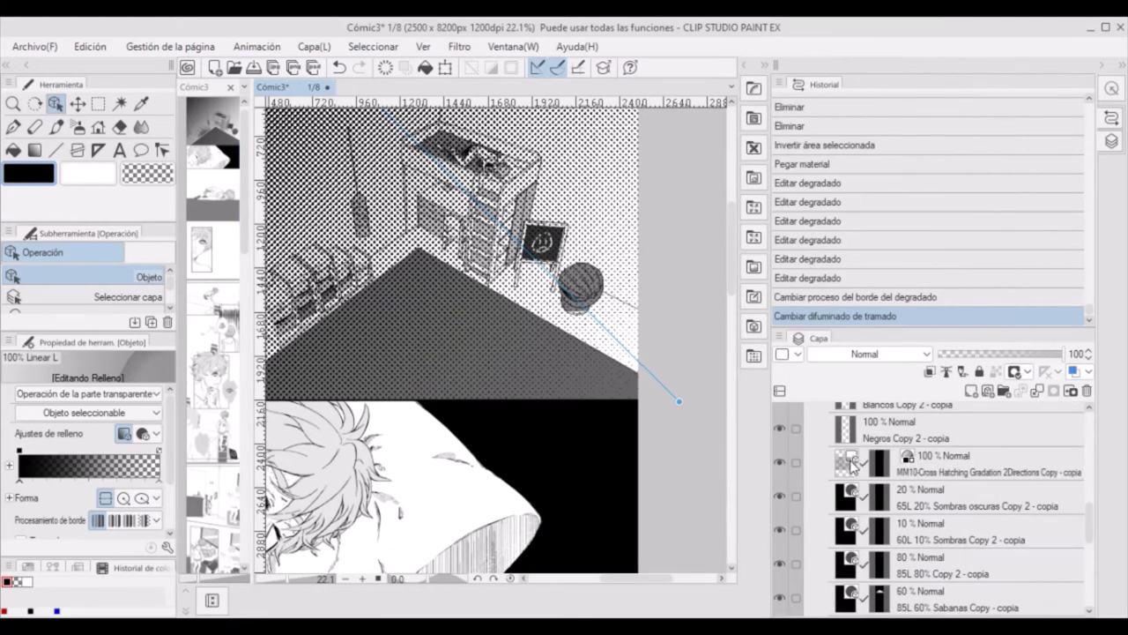
click(851, 465)
scroll(852, 476, up, 3)
click(852, 504)
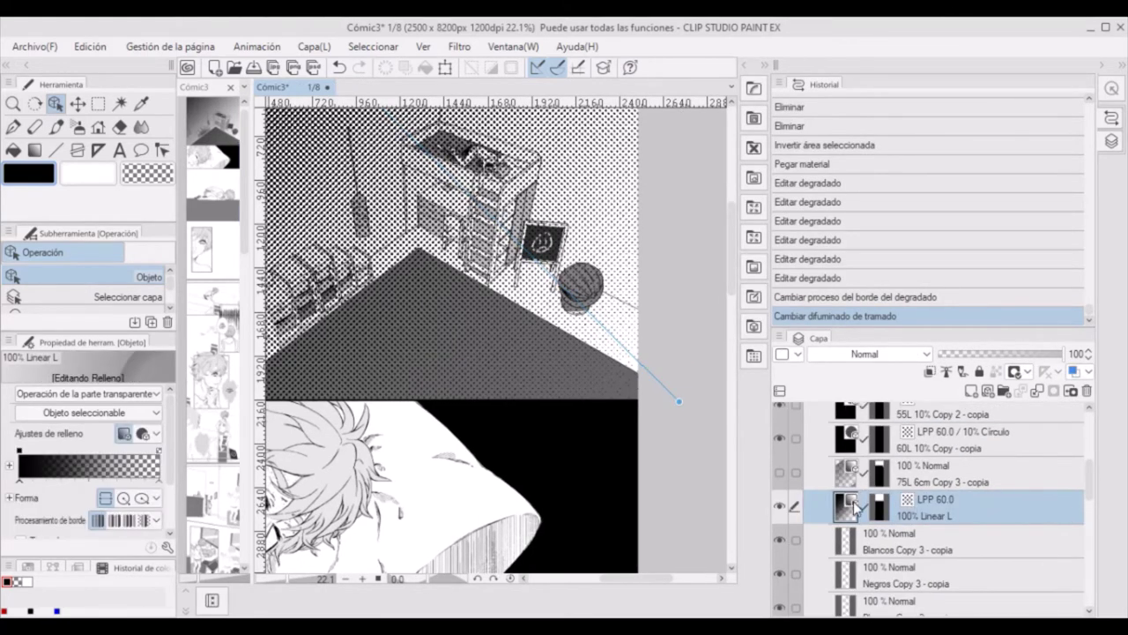
click(878, 507)
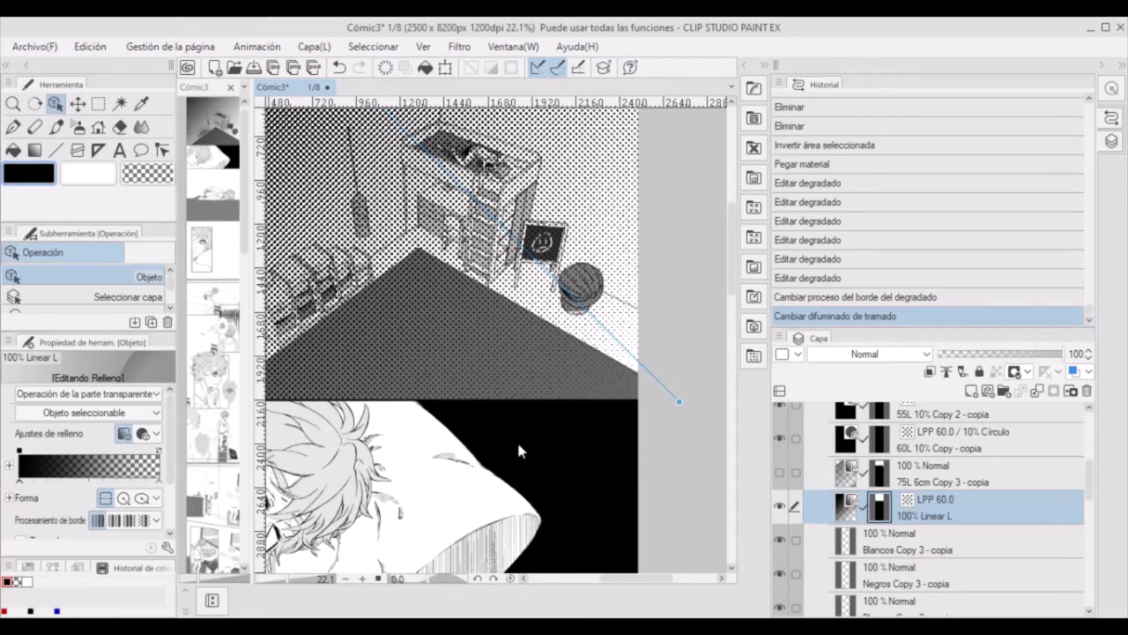
- Examine the linear dot gradient material and browse the other monochromatic gradient materials
drag(650, 580, 615, 581)
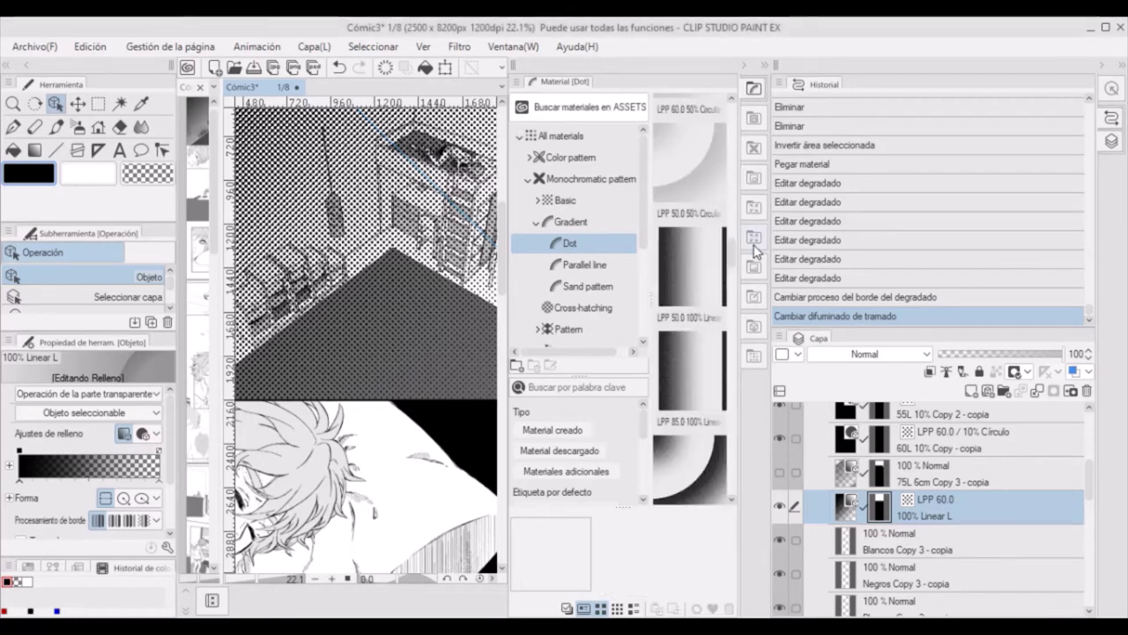
click(695, 370)
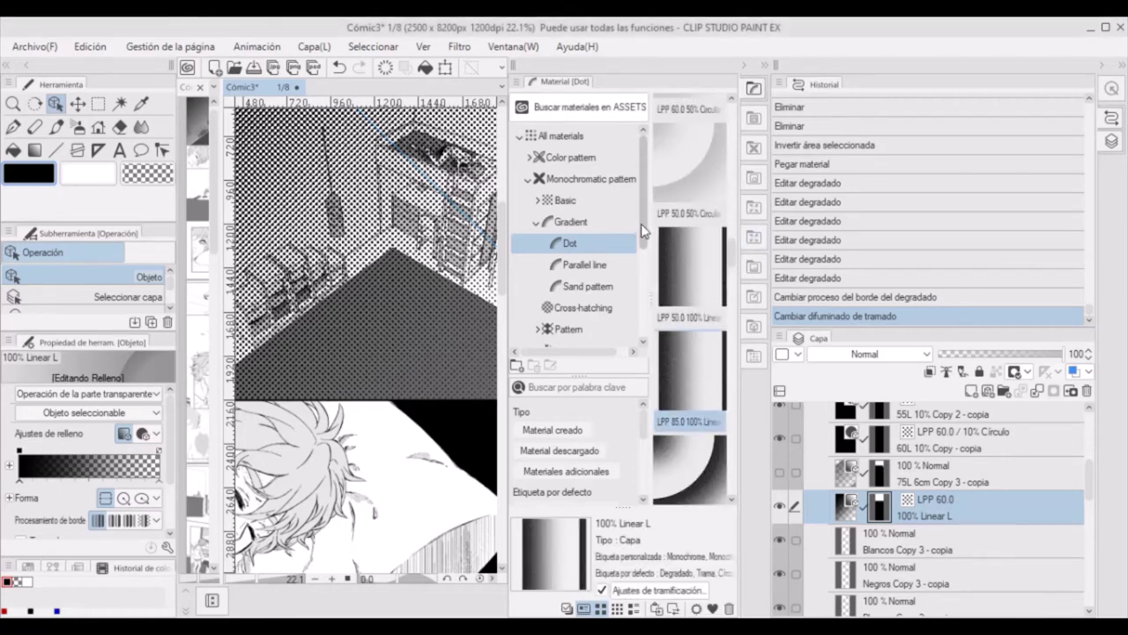
click(570, 221)
click(527, 157)
click(582, 221)
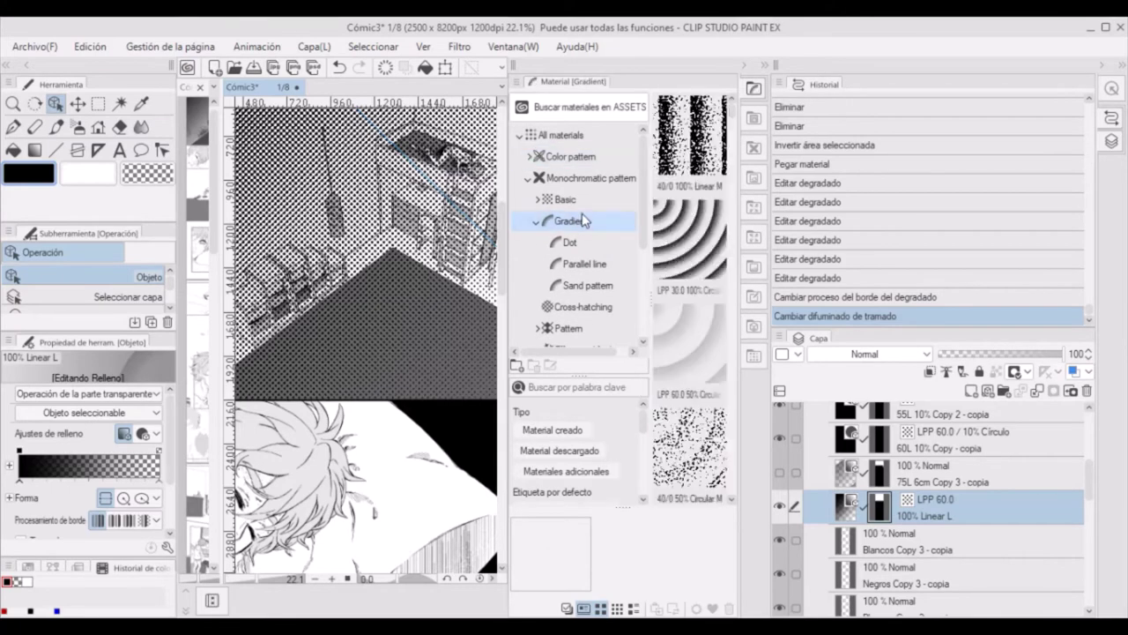
click(767, 68)
- Try rasterizing the LPP 60.0 100% Linear L layer and undo it
click(851, 508)
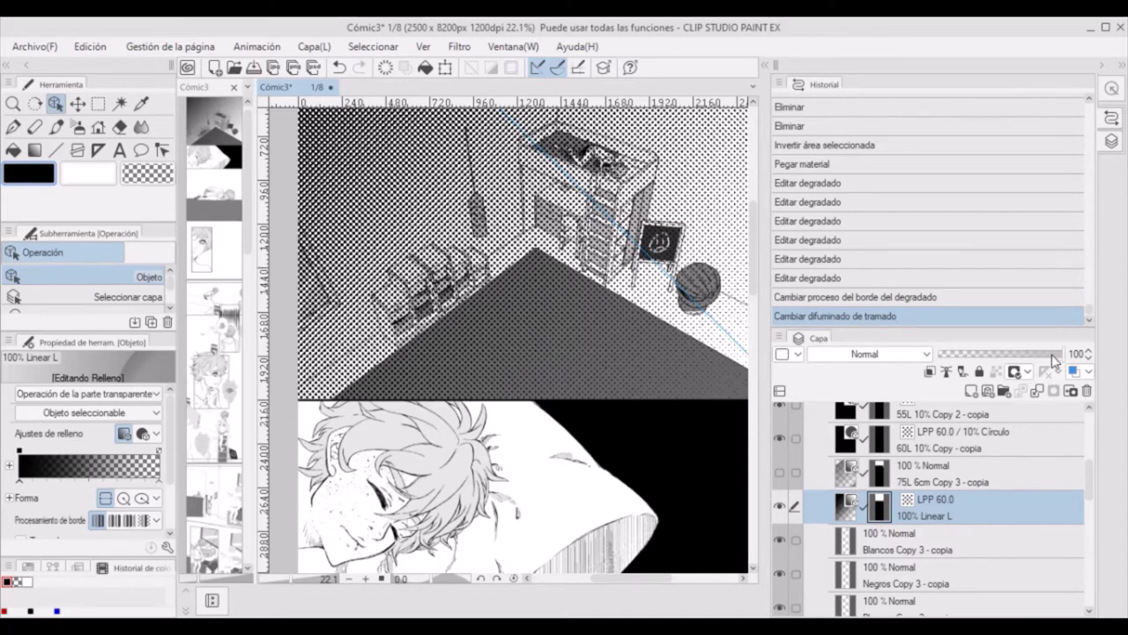
click(1025, 317)
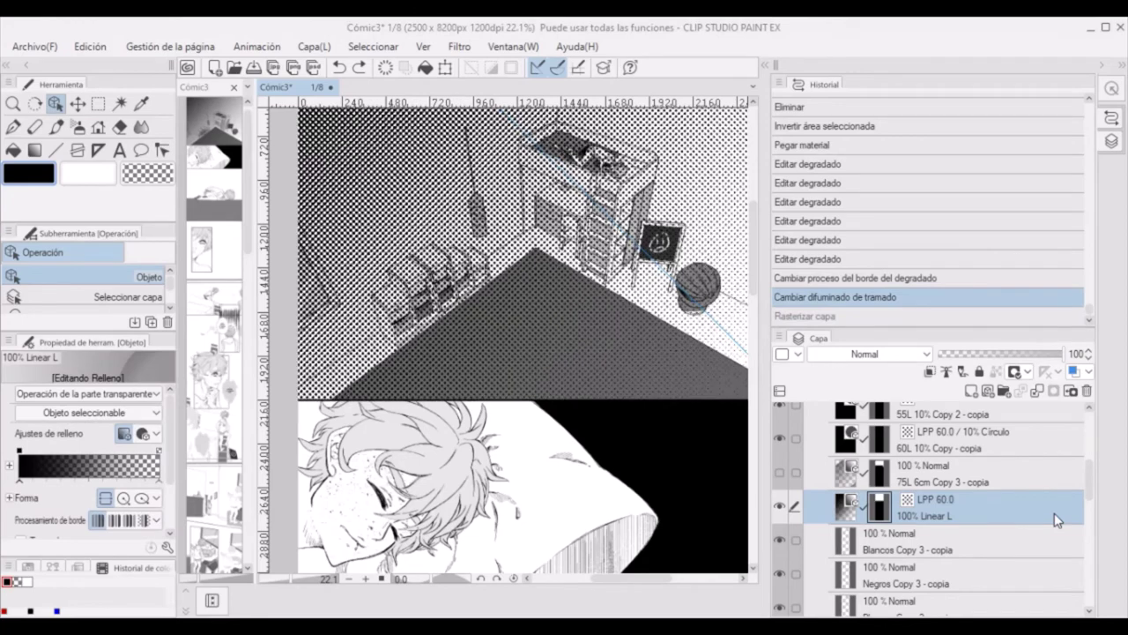
- Hide the LPP 60.0 100% Linear L layer, and show and select the 75L 6cm Copy 3 gradient tone layer
scroll(1087, 520, down, 3)
drag(1087, 520, 1089, 441)
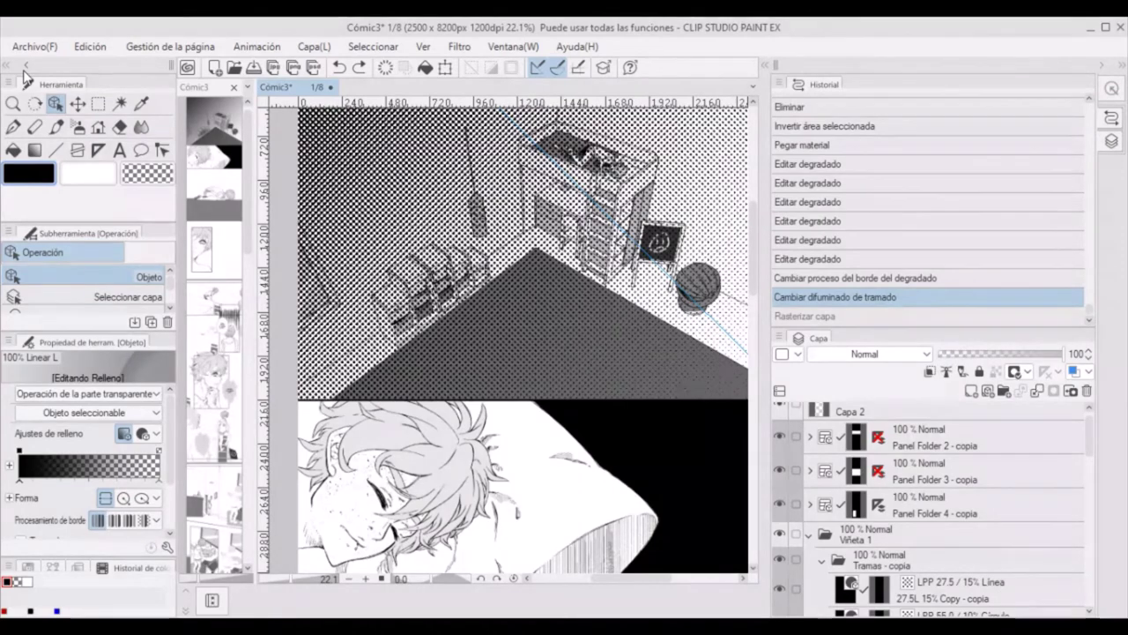
drag(615, 579, 622, 579)
scroll(934, 493, down, 5)
click(779, 518)
click(934, 485)
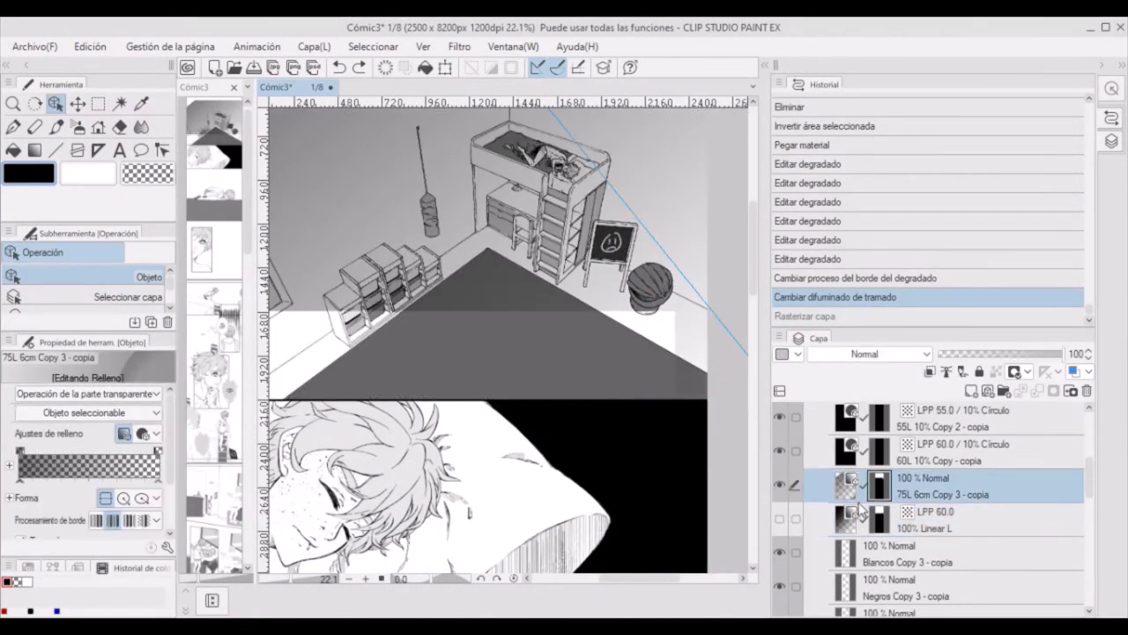
- Paint and fill the mask of the 75L 6cm Copy 3 - copia layer to cover the white band at the first panel's base
key(e)
key(b)
mouse_move(408, 327)
mouse_down()
mouse_move(434, 305)
mouse_move(480, 305)
mouse_up()
drag(437, 396, 635, 396)
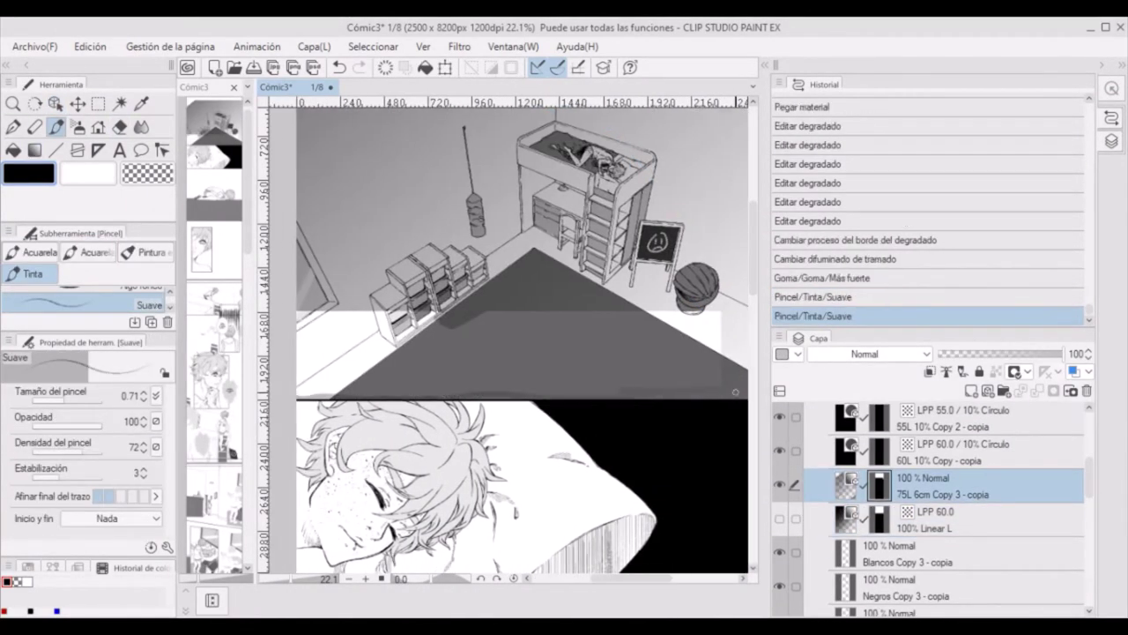
key(g)
click(345, 360)
- Clear the gradient tone below the first panel's bottom border using a rectangular selection, and deselect
key(m)
drag(290, 398, 731, 494)
key(Delete)
key(ctrl+d)
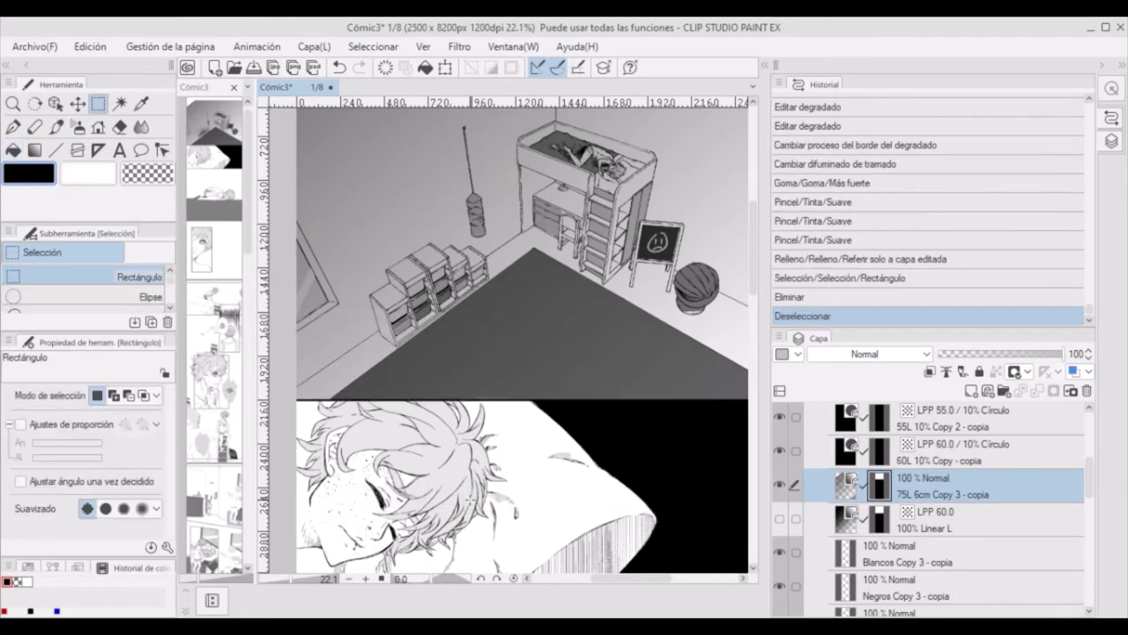
- Extend the gradient tone's mask over the first panel's right edge, top strip and upper-left corner with brush and fill
key(b)
drag(741, 317, 749, 304)
scroll(751, 256, up, 3)
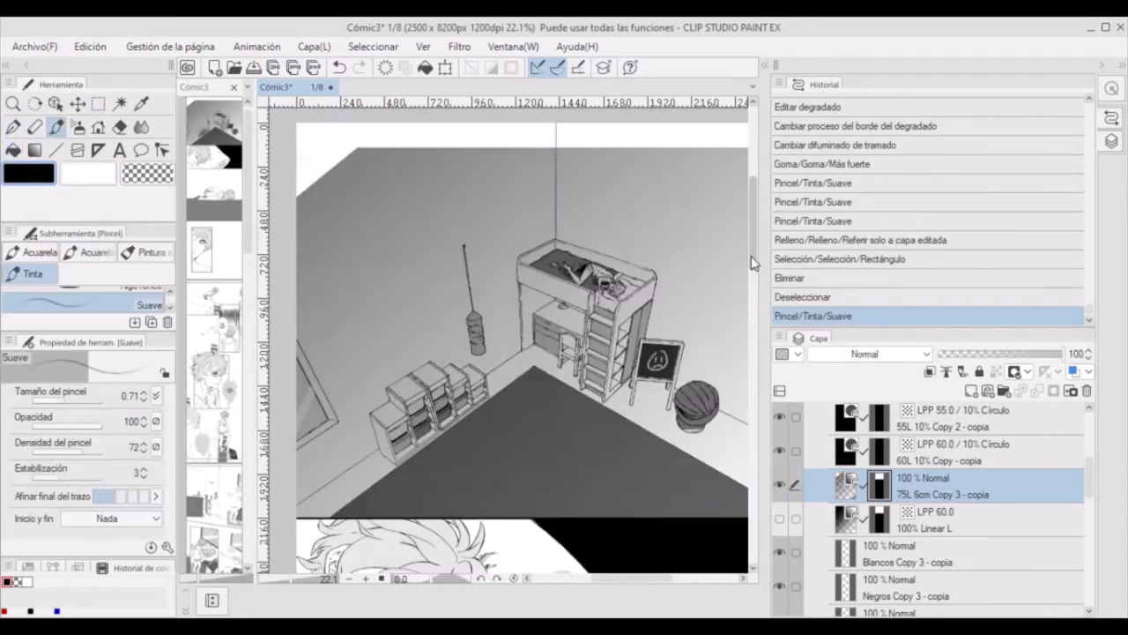
key(o)
scroll(529, 343, up, 1)
key(g)
click(546, 150)
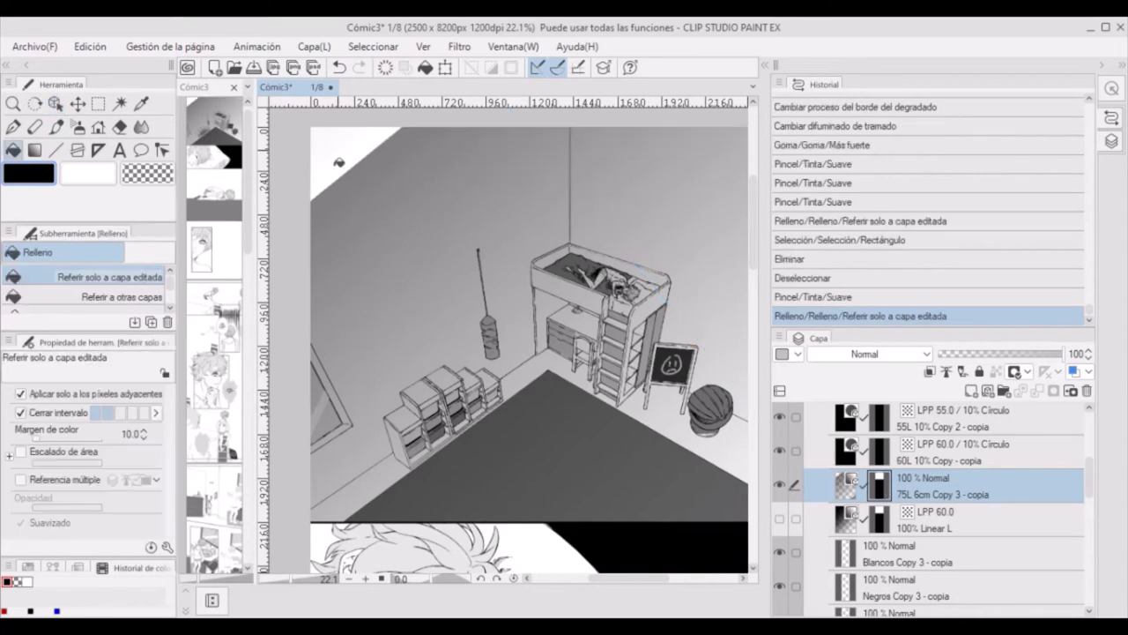
click(579, 353)
- Adjust the gradient tone's direction and extent across the first panel's room
key(o)
drag(579, 352, 728, 481)
drag(617, 578, 634, 578)
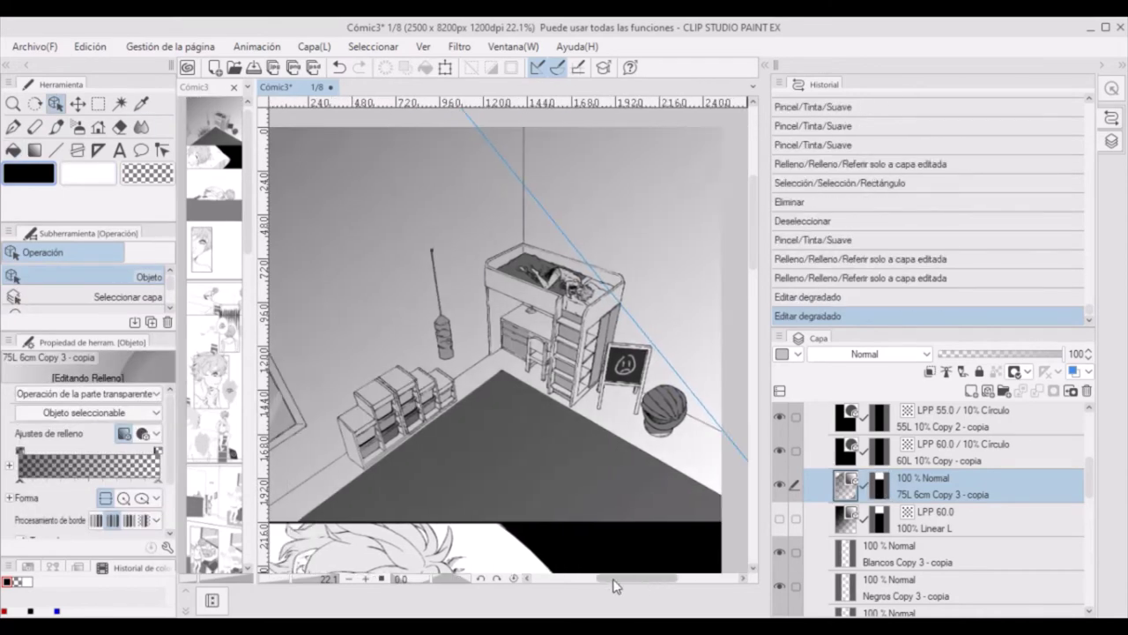
- Brush the 50% dark tone into the untoned base of the beanbag and erase the overflow around its outline
click(969, 520)
scroll(1092, 509, down, 8)
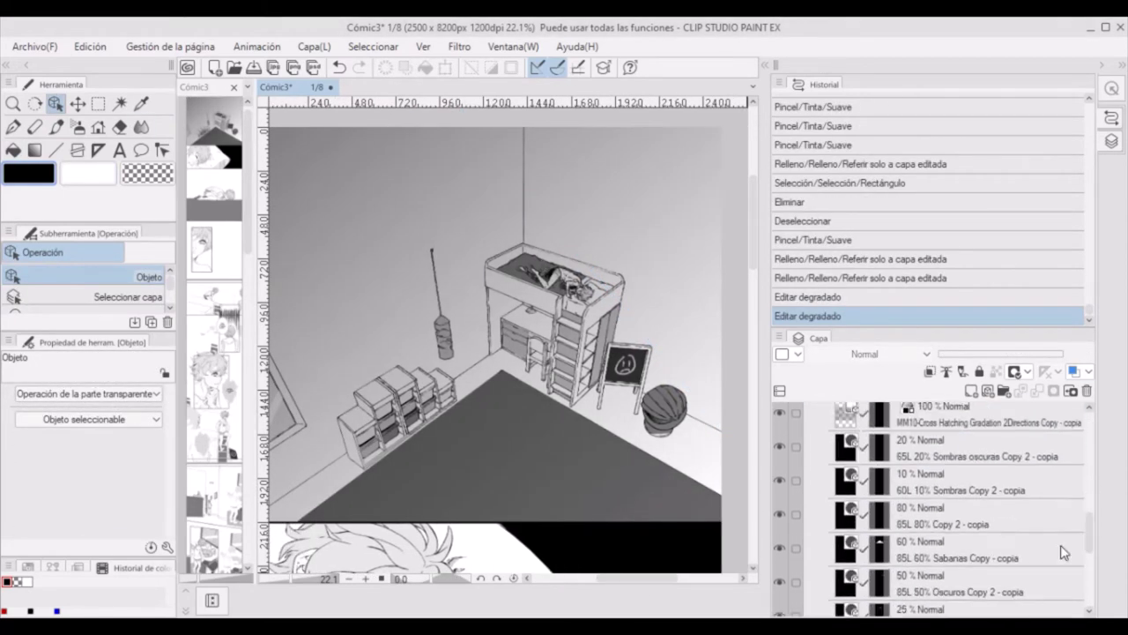
scroll(890, 551, up, 5)
scroll(736, 482, up, 8)
key(p)
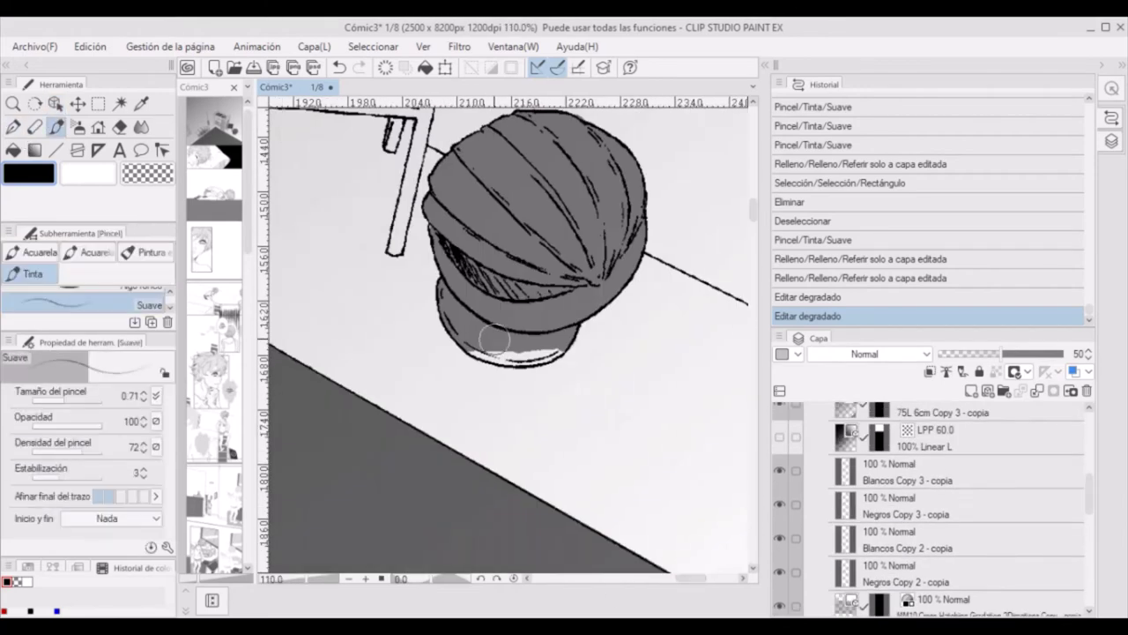
mouse_move(467, 335)
mouse_down()
mouse_move(553, 353)
mouse_move(569, 340)
mouse_up()
key(e)
drag(573, 335, 581, 328)
key(b)
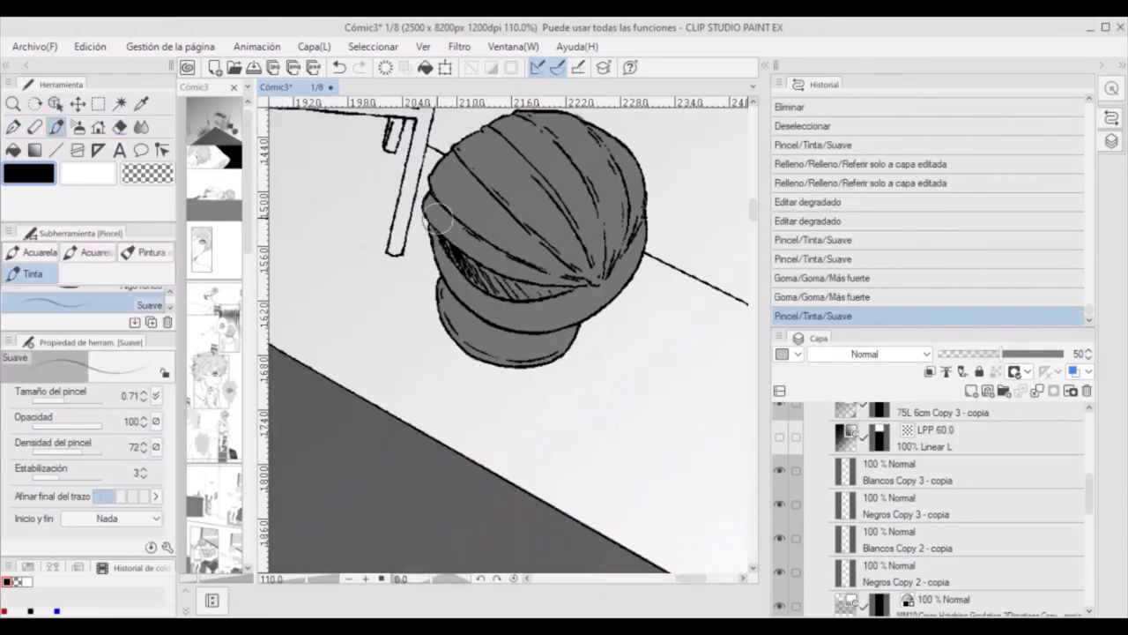
click(484, 397)
- Complete the sleeping boy's linework up to the page edge with the G real pen on the Panel 2 - copia layer
scroll(529, 415, down, 5)
scroll(636, 440, down, 3)
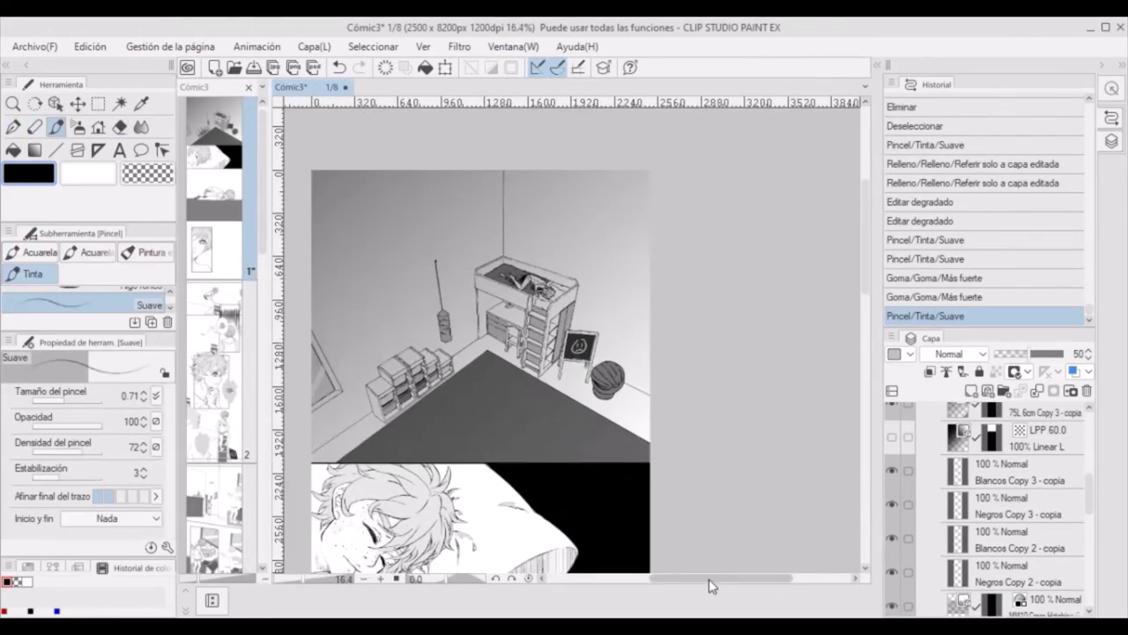
drag(708, 578, 765, 273)
scroll(996, 503, up, 5)
click(996, 502)
scroll(894, 436, down, 3)
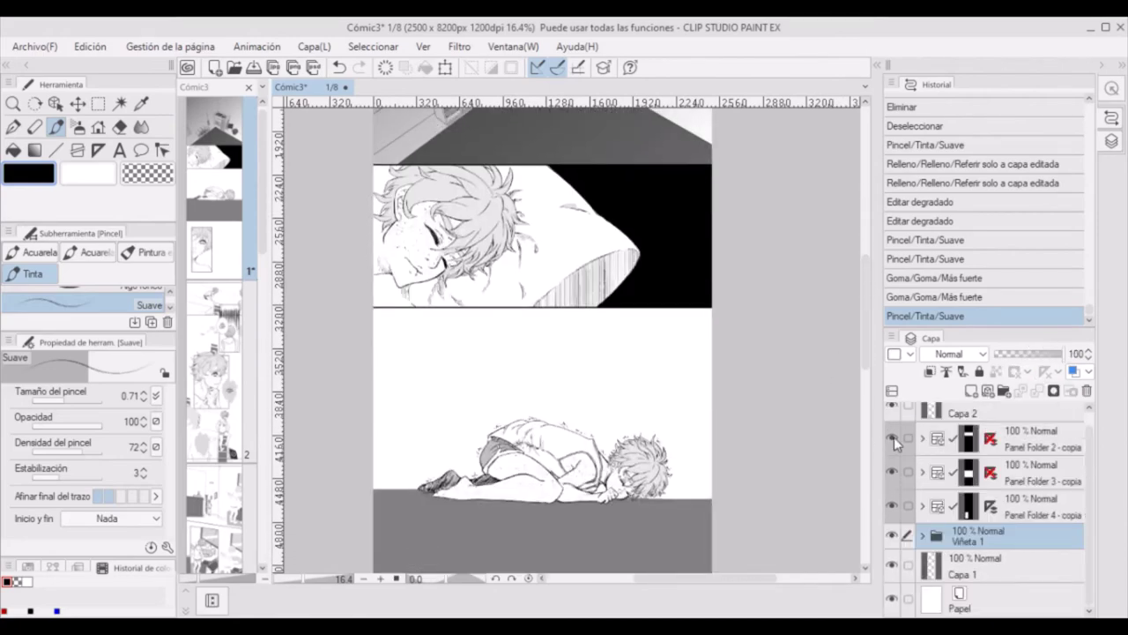
click(941, 485)
mouse_move(451, 578)
mouse_down()
mouse_move(476, 578)
mouse_move(527, 539)
mouse_up()
scroll(490, 552, up, 5)
key(p)
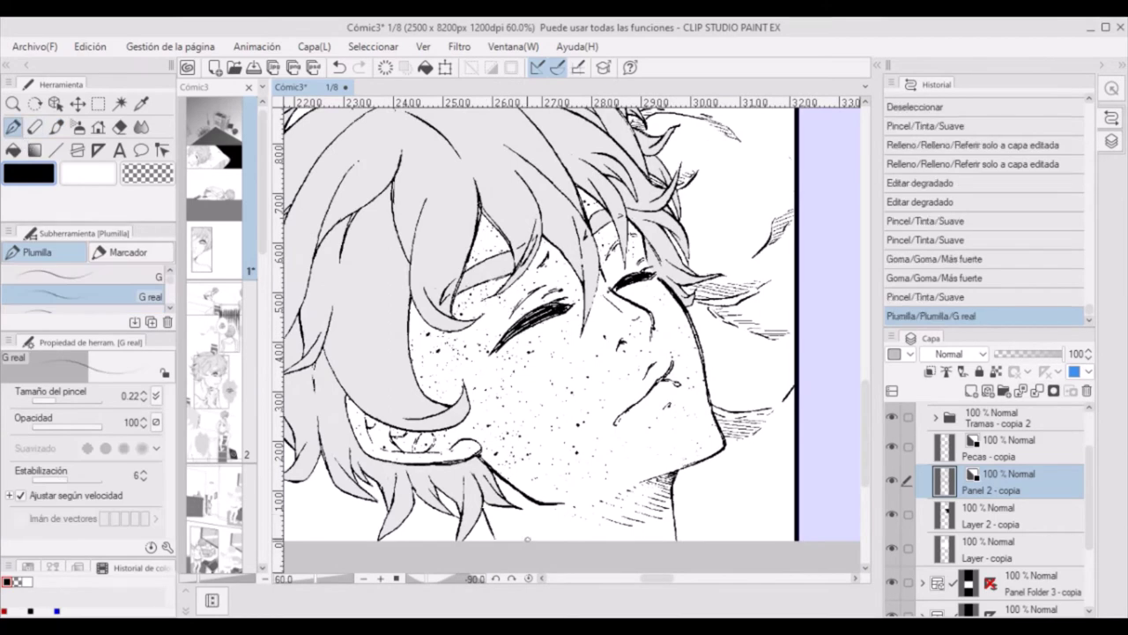
drag(718, 334, 765, 304)
click(530, 578)
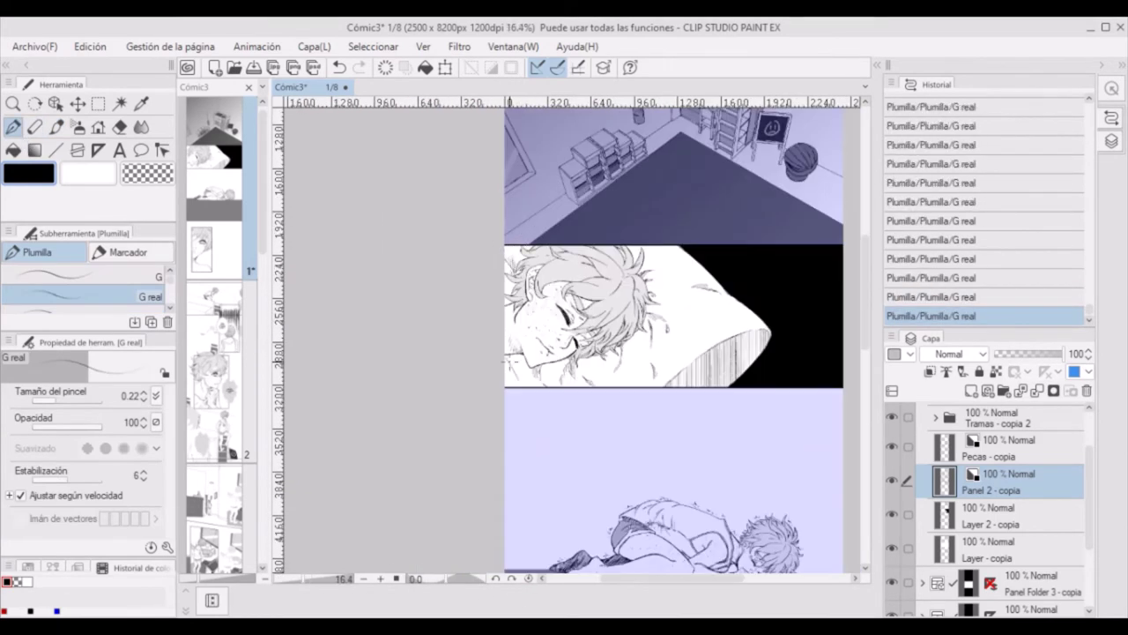
- Undo the last pen stroke and save the page
key(ctrl+z)
key(ctrl+s)
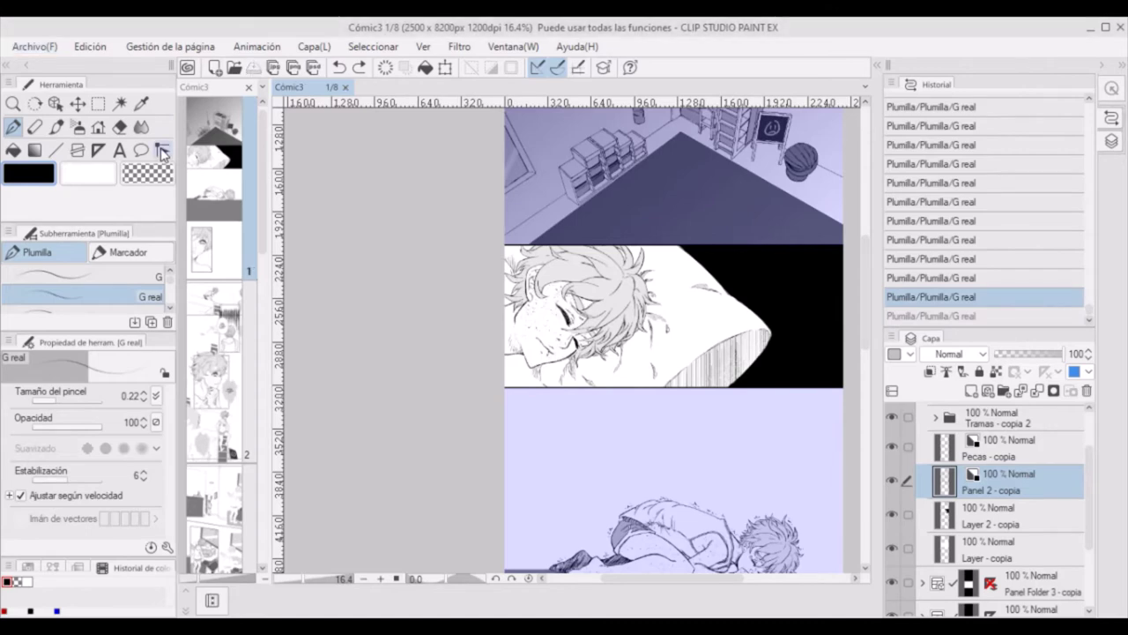
- Hide the ruler of Panel Folder 4 - copia and save the page
scroll(507, 353, down, 5)
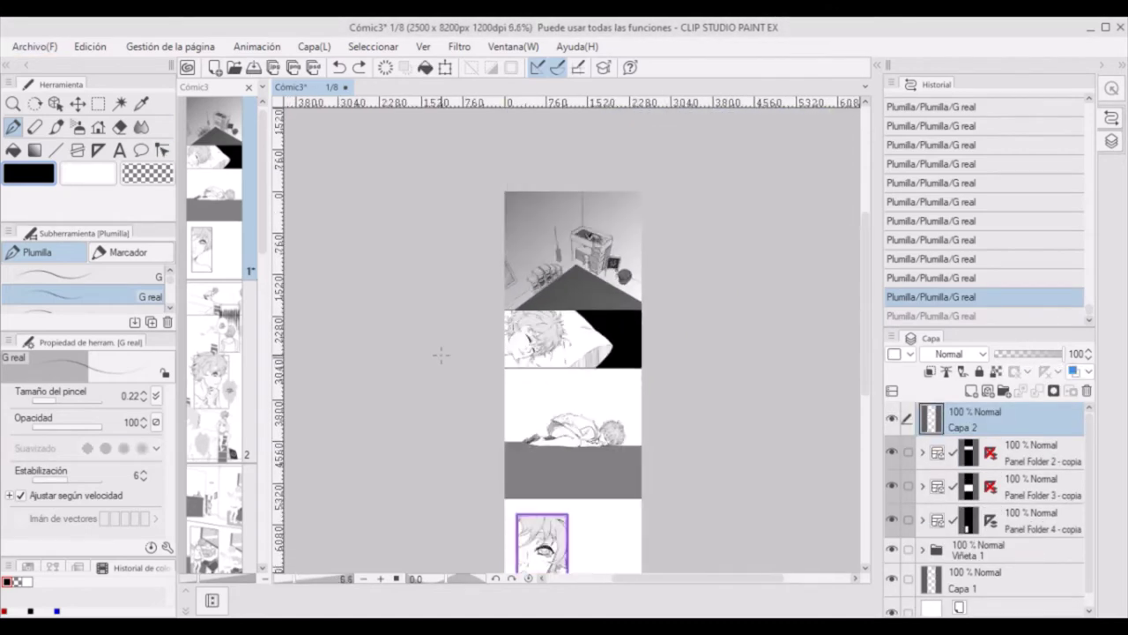
click(1023, 507)
click(969, 420)
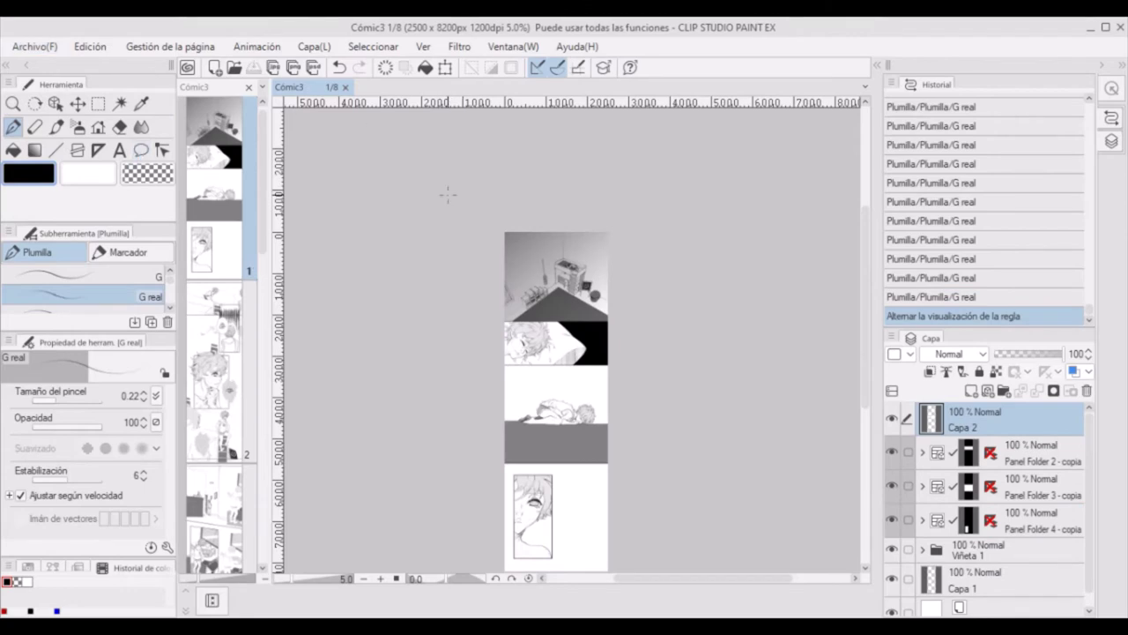
- Open page 2 of the comic and toggle panel folder visibility to identify each folder's artwork
scroll(453, 273, up, 2)
drag(864, 271, 871, 341)
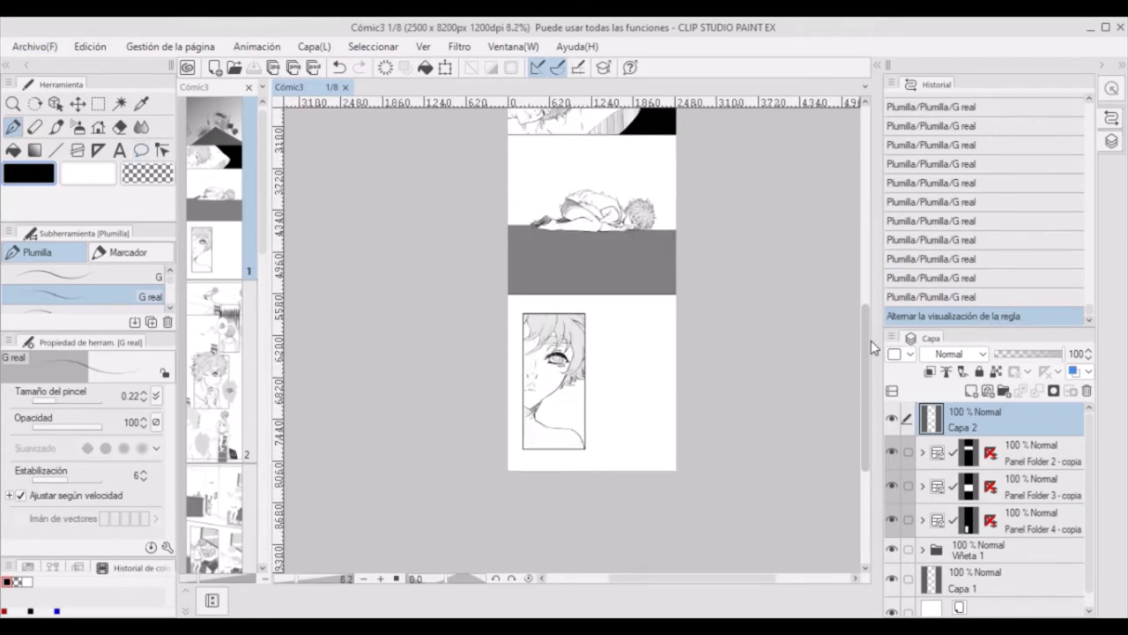
double_click(237, 348)
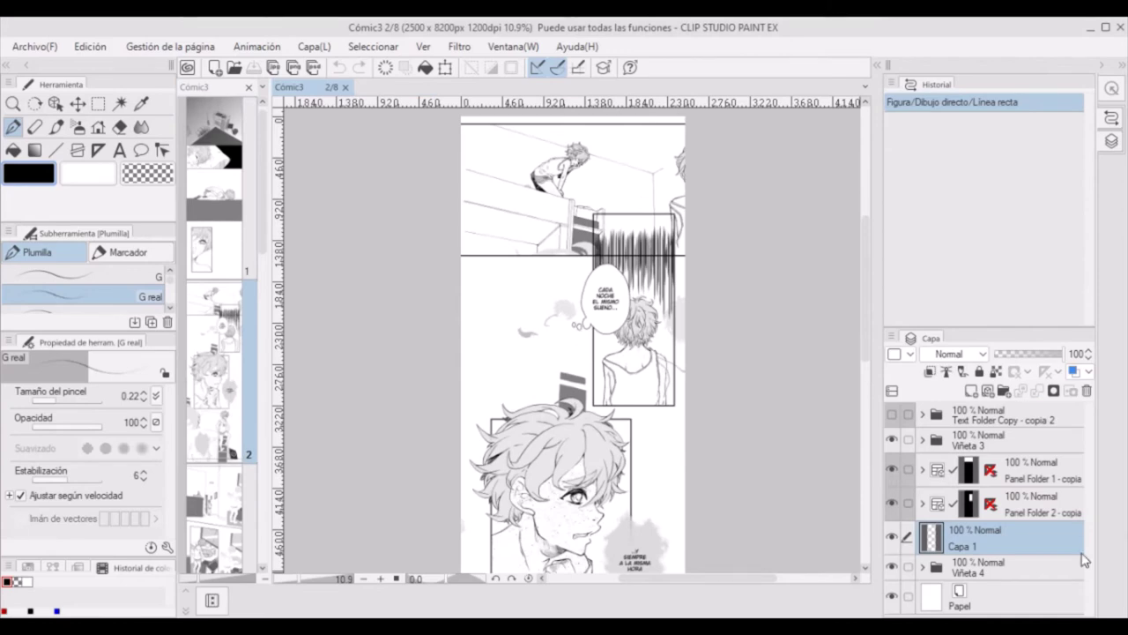
click(892, 439)
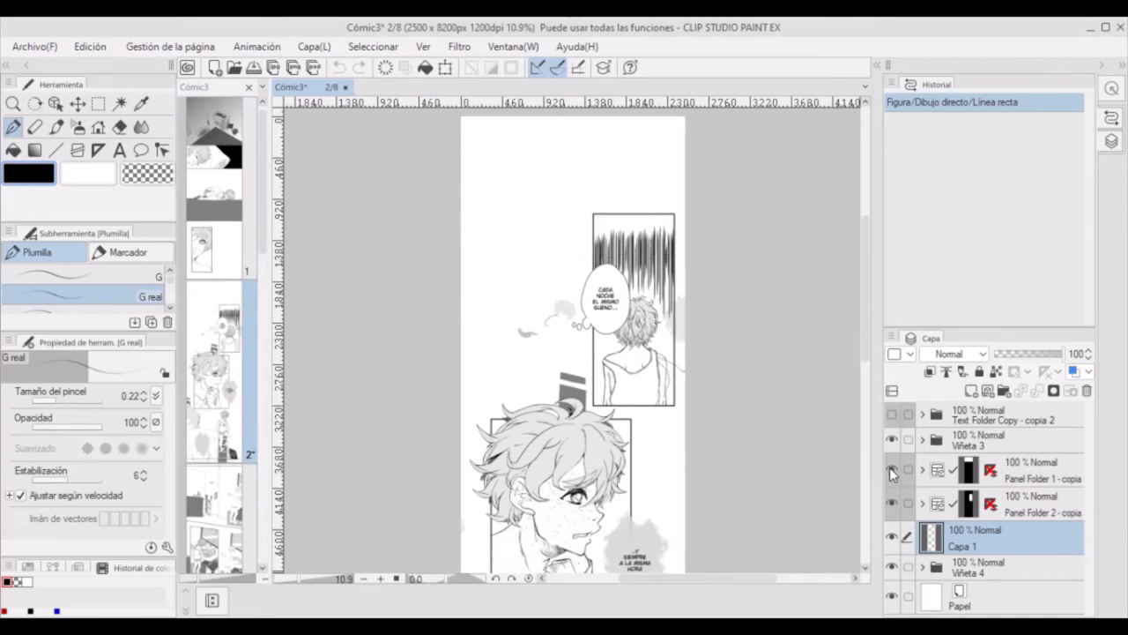
click(891, 435)
click(892, 436)
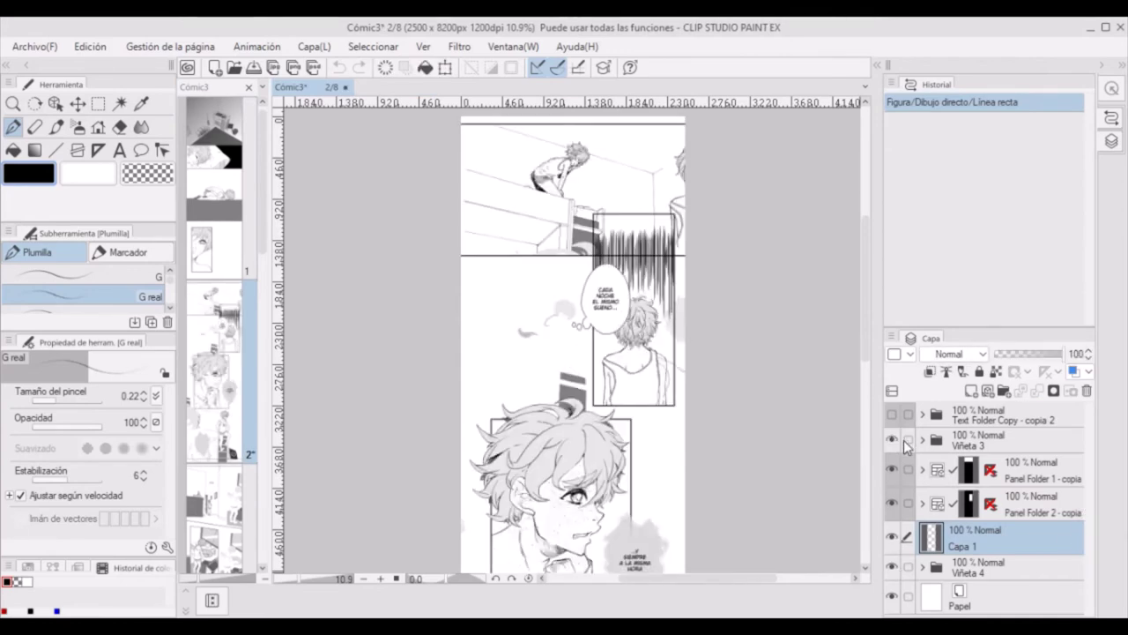
- Hide the text and balloon folders inside the Viñeta 3 folder
click(922, 439)
click(890, 466)
click(890, 467)
click(950, 490)
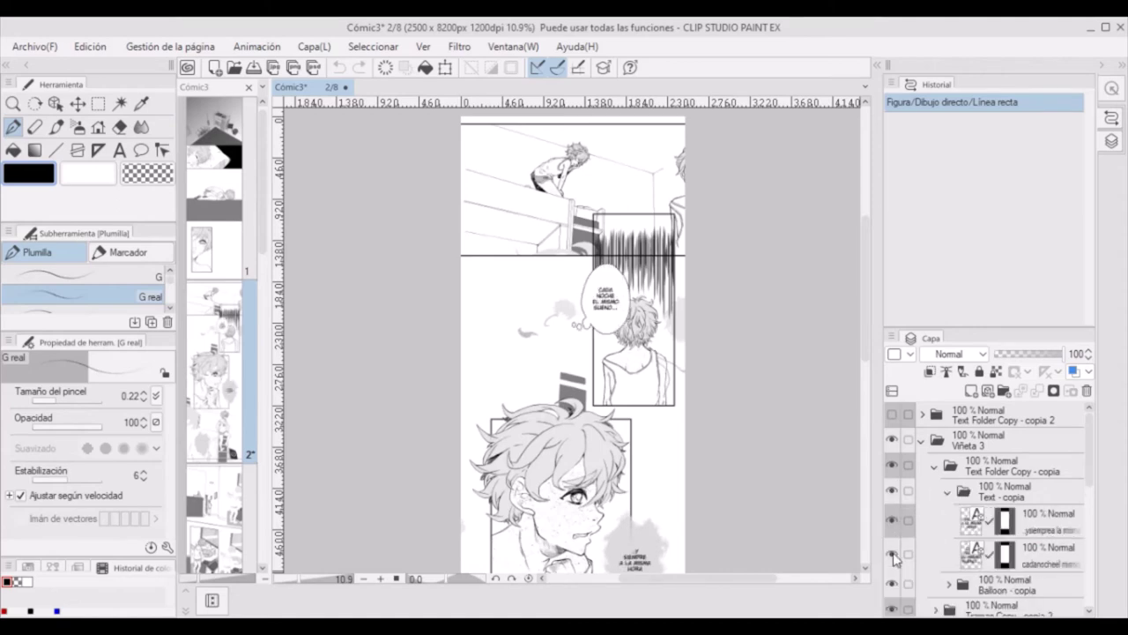
scroll(840, 488, up, 1)
click(892, 491)
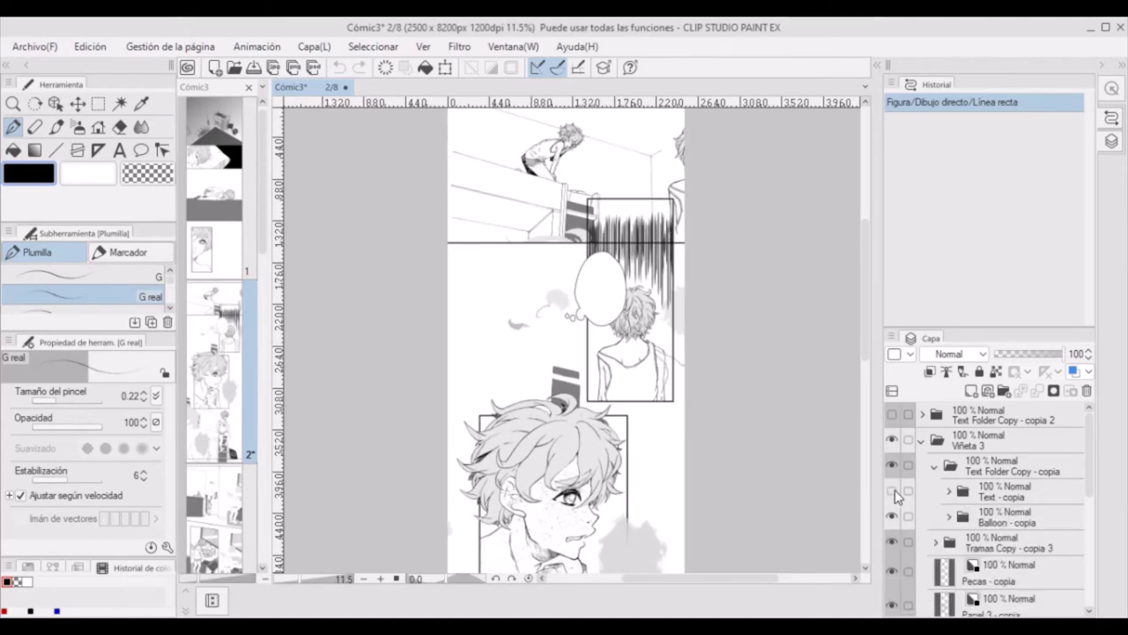
scroll(899, 520, down, 5)
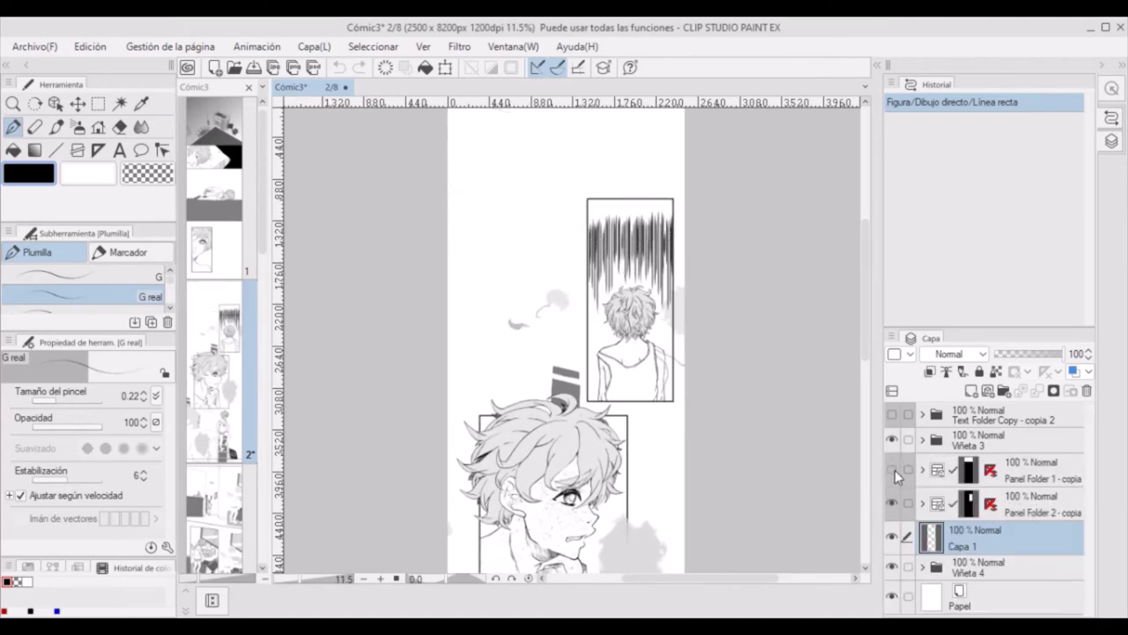
- Fill the Layer - copia 2 layer inside Panel Folder 1 - copia with white
click(918, 509)
key(g)
click(546, 282)
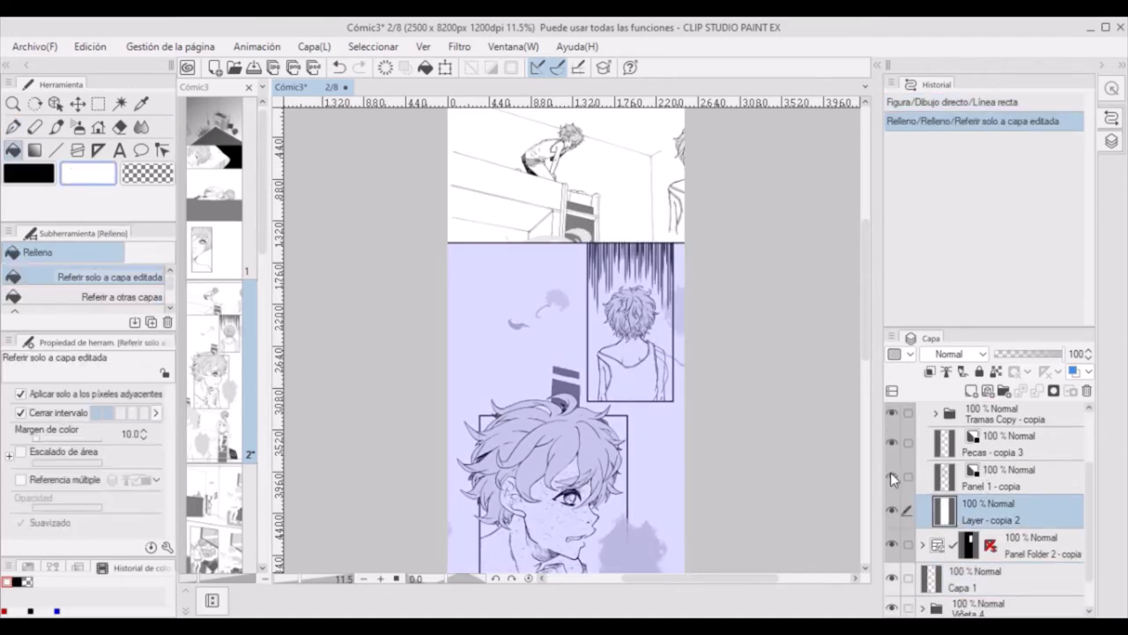
- Hide the Tramas Copy - copia folder and erase the partial second figure's lines on the Panel 1 - copia layer
click(893, 412)
click(992, 479)
scroll(667, 251, up, 5)
click(121, 127)
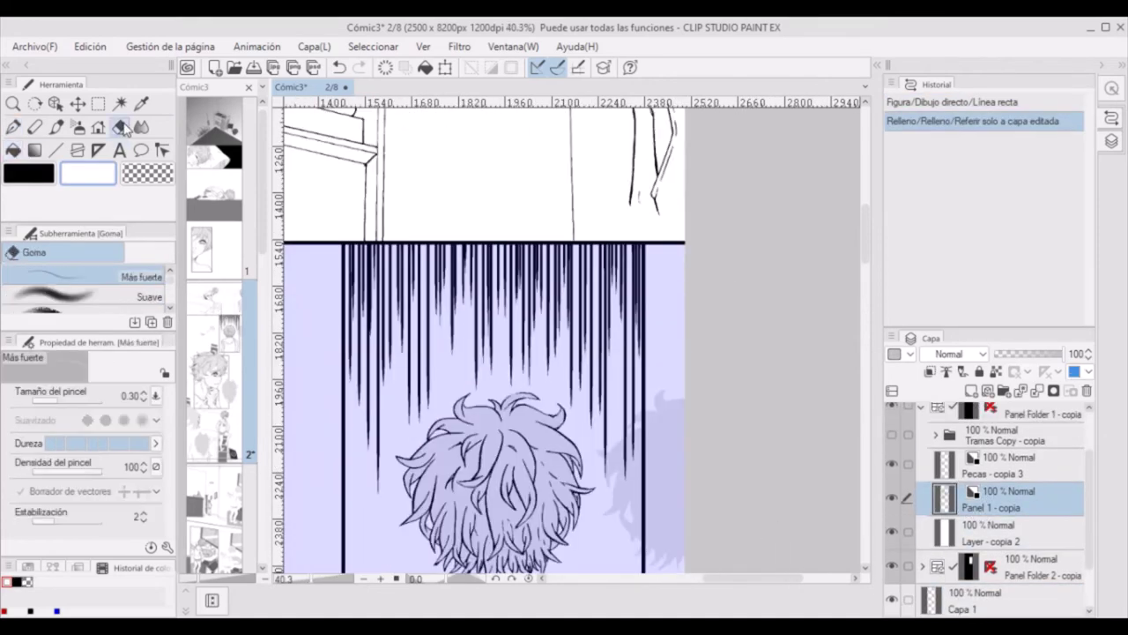
drag(626, 207, 670, 141)
scroll(710, 214, up, 5)
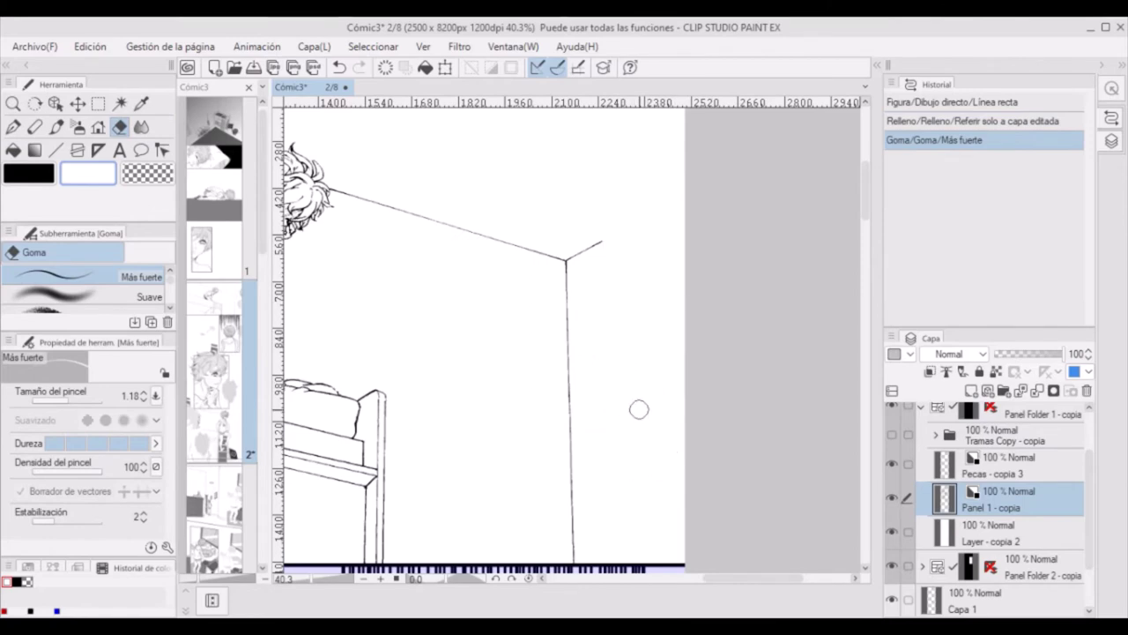
drag(639, 409, 723, 362)
scroll(722, 363, left, 5)
- Show the first panel's tones and erase the removed figure's leftovers on the 10% and 25% layers, plus remnants below the bed
click(892, 434)
scroll(1013, 494, up, 2)
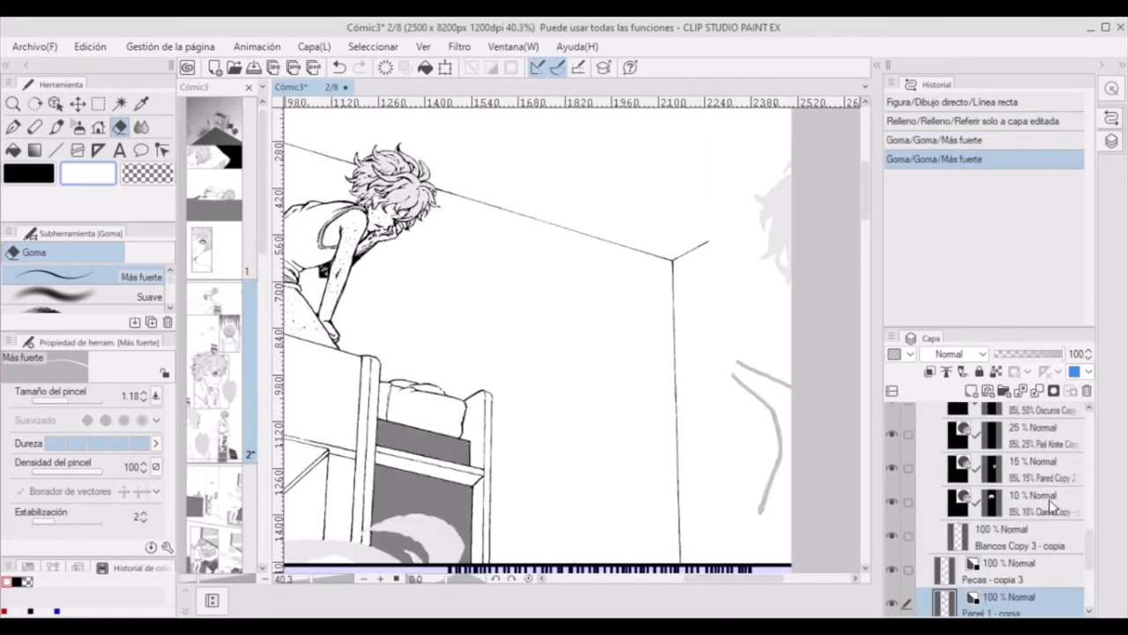
click(1050, 504)
drag(771, 176, 789, 273)
click(1031, 432)
mouse_move(736, 362)
mouse_down()
mouse_move(763, 429)
mouse_move(769, 511)
mouse_up()
drag(741, 578, 705, 585)
drag(866, 199, 869, 240)
click(1032, 502)
drag(617, 410, 763, 401)
scroll(1093, 485, down, 2)
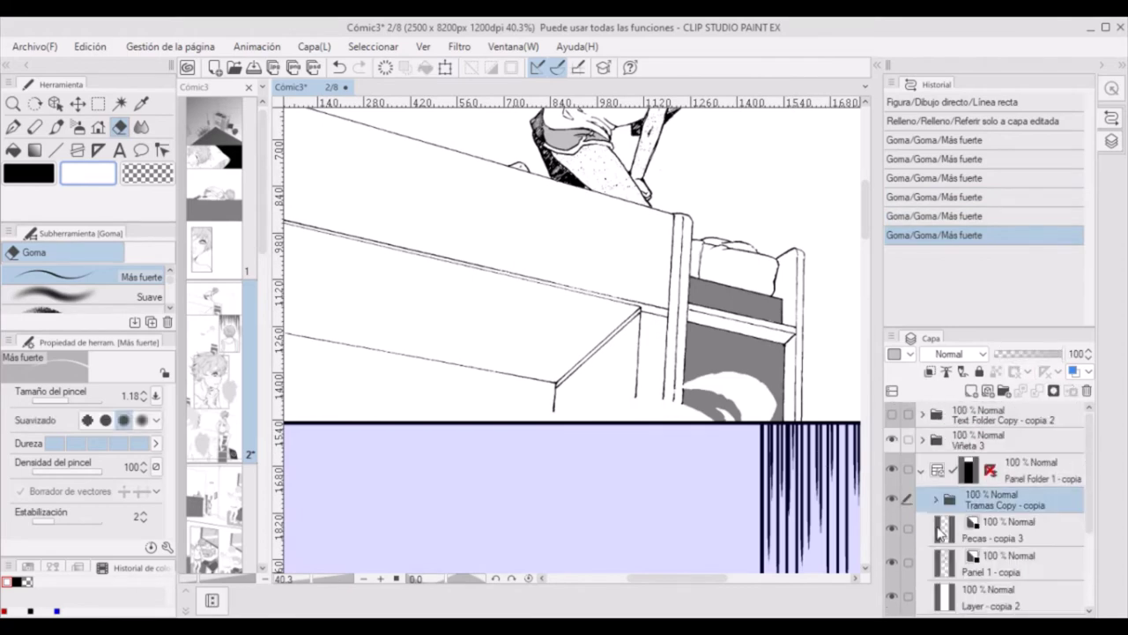
- Hide the tones and create a linear ruler along the bed's front post on the Panel 1 - copia layer
click(892, 434)
click(908, 500)
click(97, 150)
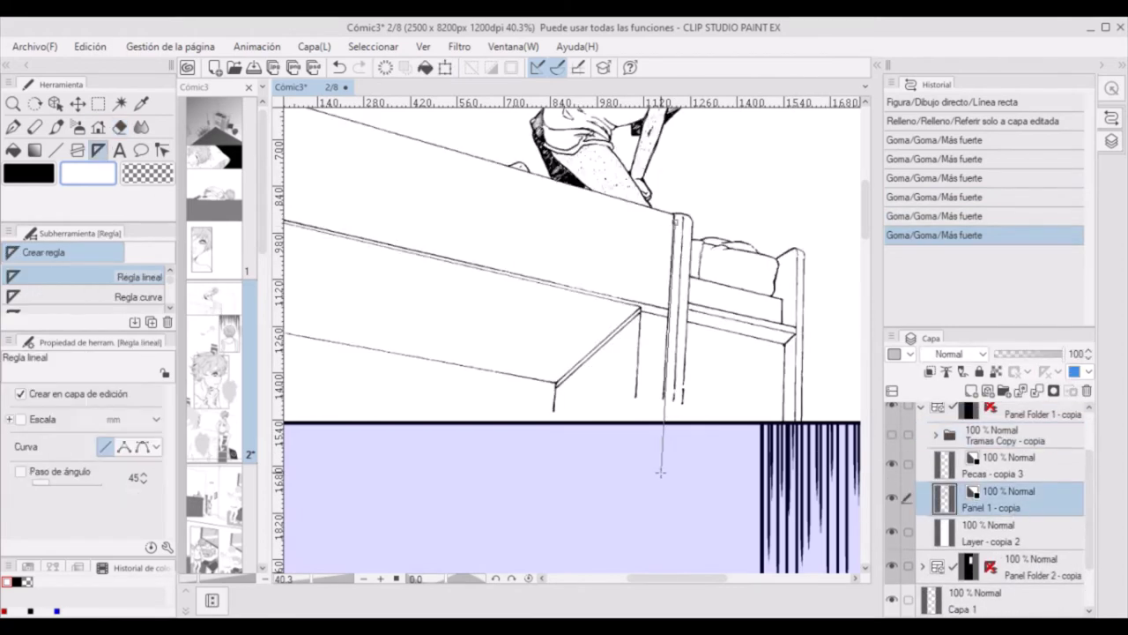
drag(658, 477, 660, 478)
key(o)
click(663, 441)
drag(663, 216, 663, 234)
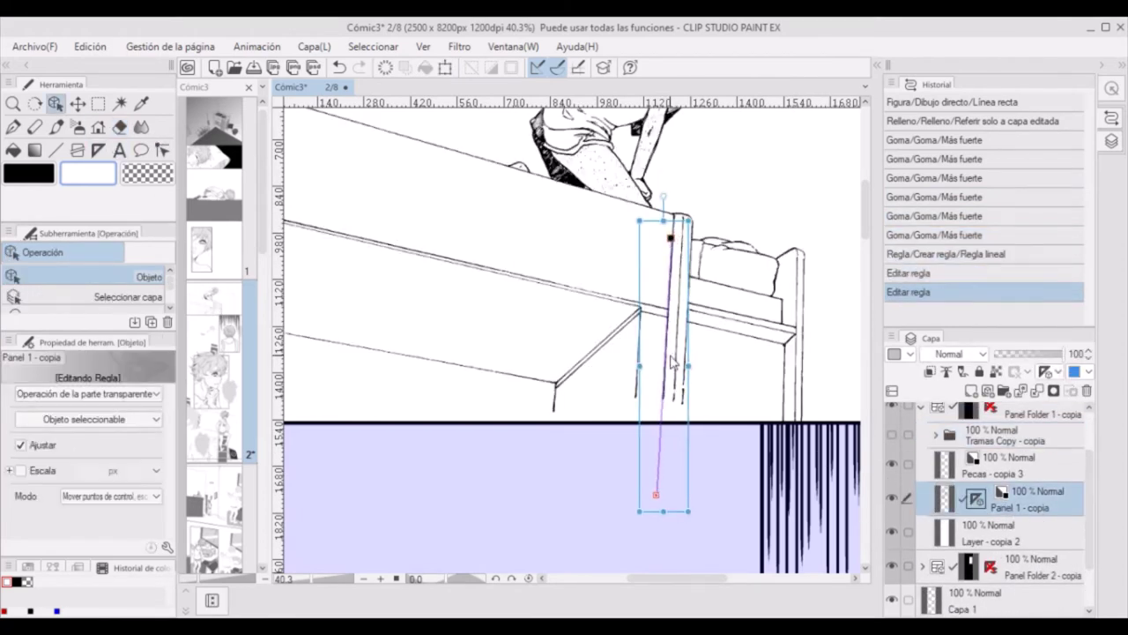
- Align the ruler with the front bed post's edges and ink them down to the panel border
click(983, 500)
mouse_move(694, 486)
mouse_down()
mouse_move(685, 507)
mouse_move(703, 507)
mouse_up()
key(p)
click(688, 499)
key(o)
key(p)
click(685, 501)
key(o)
- Erase the uneven part of the front bed post's right edge and ink it again along the ruler
key(e)
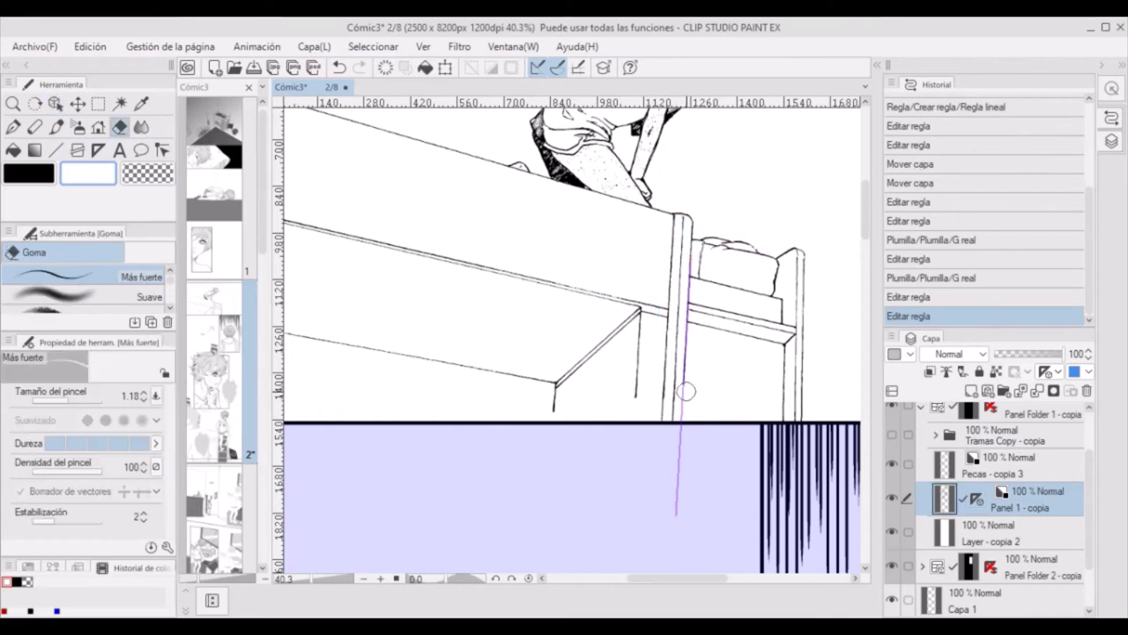
click(685, 391)
key(p)
click(685, 391)
key(o)
- Move the ruler to the broken vertical edge just left of the bed post and try inking it
click(748, 385)
click(661, 441)
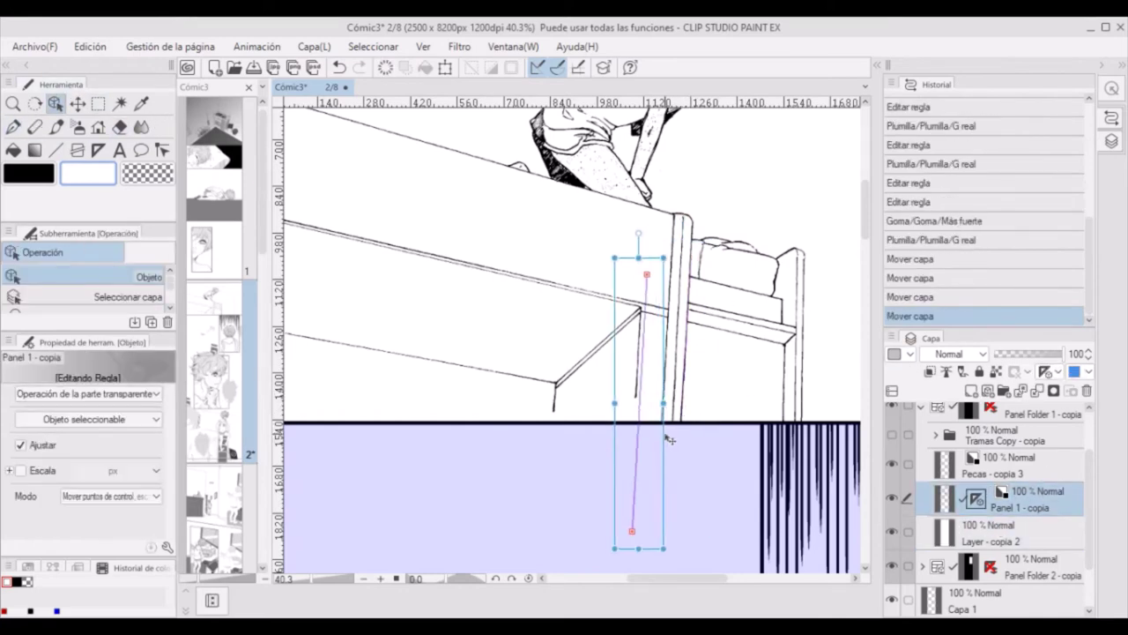
drag(661, 441, 660, 461)
key(p)
click(635, 461)
key(ctrl+z)
key(e)
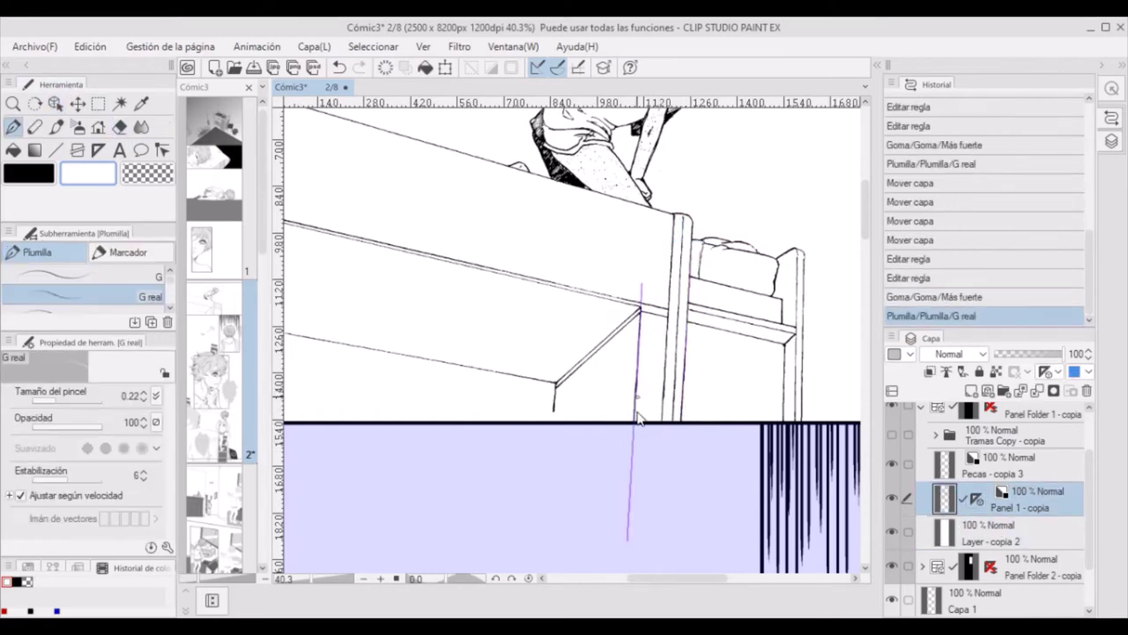
click(637, 402)
- Realign the ruler with the vertical edge left of the bed post and ink it down to the panel border
key(o)
click(641, 443)
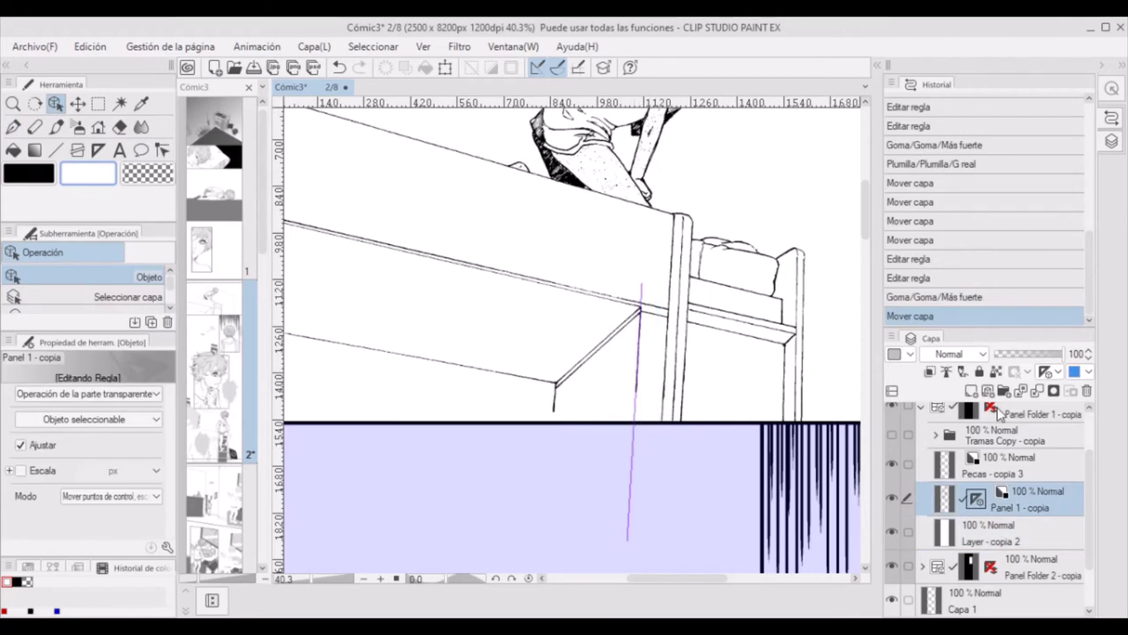
drag(665, 539, 662, 545)
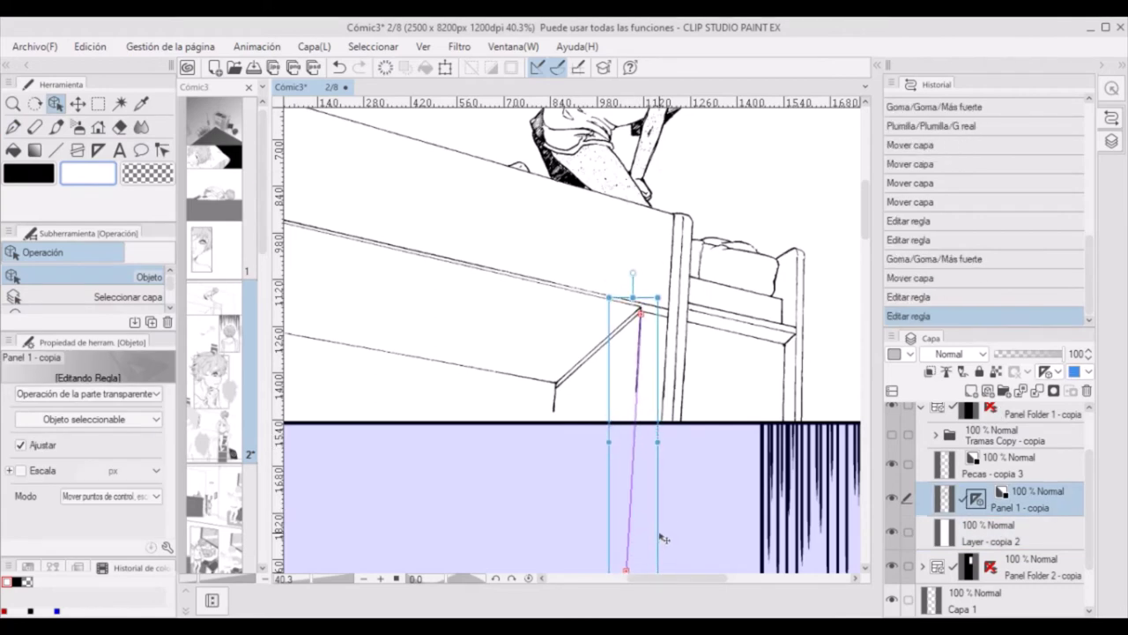
key(p)
drag(640, 317, 635, 421)
drag(641, 317, 635, 422)
key(o)
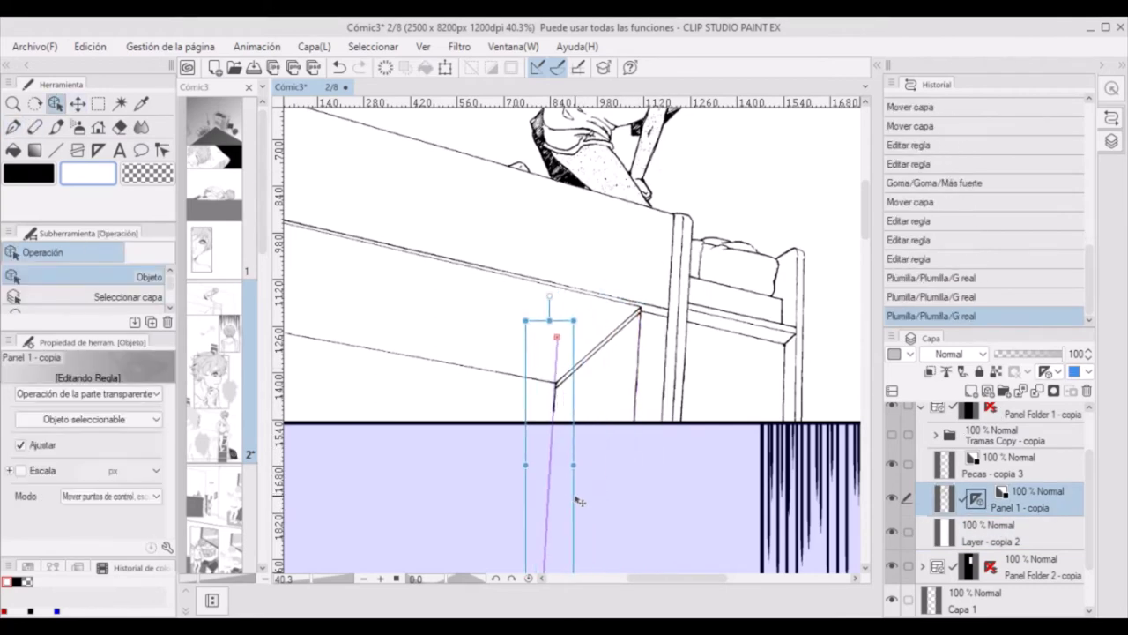
- Ink the vertical edge below the bed frame's near corner down to the panel border, and extend the frame's lowest long line along the ruler
key(p)
drag(556, 385, 552, 421)
key(o)
mouse_move(679, 577)
mouse_down()
mouse_move(731, 577)
mouse_move(648, 577)
mouse_up()
key(y)
scroll(403, 242, down, 3)
mouse_move(381, 228)
mouse_down()
mouse_move(403, 241)
mouse_move(617, 272)
mouse_move(732, 265)
mouse_up()
key(p)
- Align the ruler with the lower edges of the bed's side rail and ink them out to the page's left edge
key(o)
scroll(617, 308, up, 3)
click(162, 150)
mouse_move(448, 288)
mouse_down()
mouse_move(328, 251)
mouse_move(532, 302)
mouse_up()
key(p)
key(o)
click(668, 352)
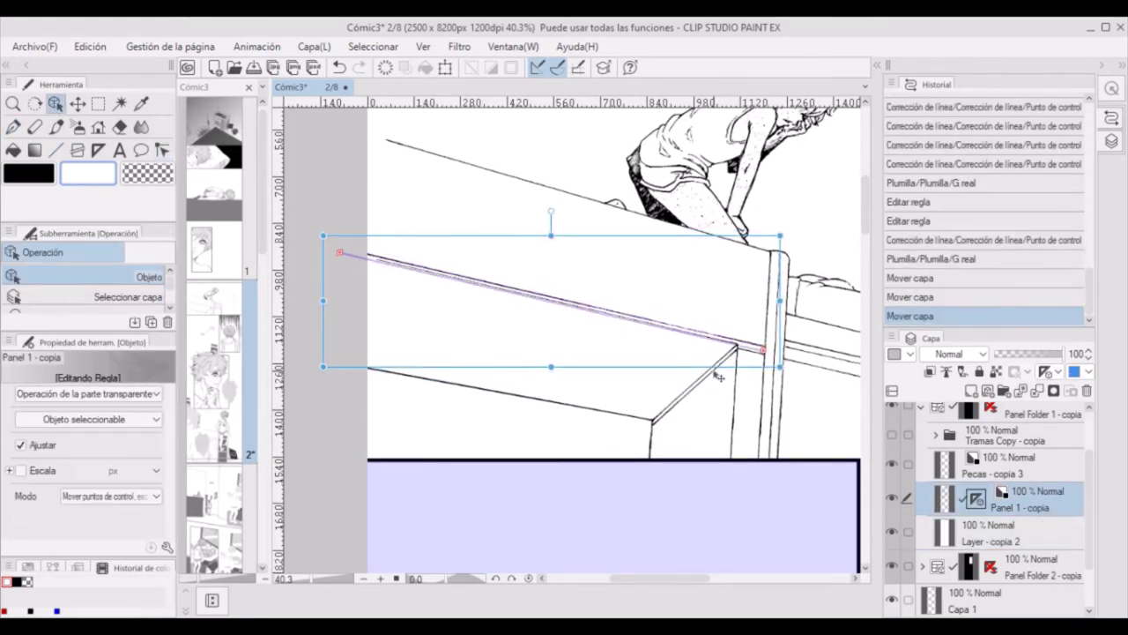
key(p)
- Move the ruler onto the side rail's upper edge and ink that line out to the page's left edge
click(162, 150)
drag(379, 141, 336, 128)
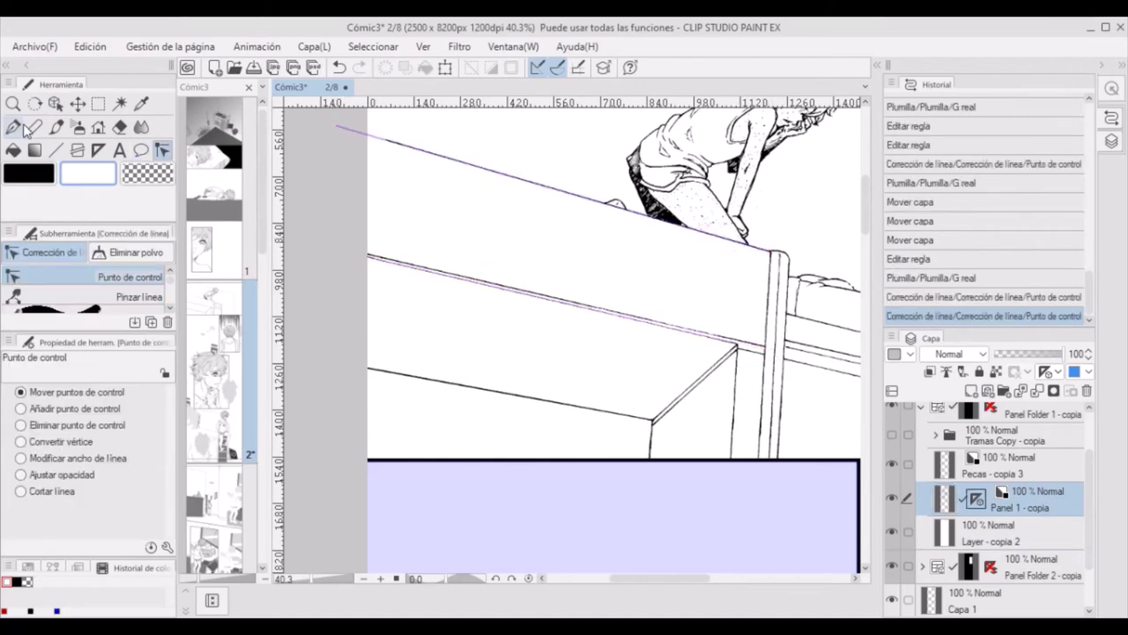
key(p)
- Align the ruler with the ceiling line right of the room corner, ink it to the page edge, and hide the ruler
scroll(564, 335, right, 3)
click(162, 150)
scroll(564, 335, left, 5)
scroll(565, 335, right, 10)
scroll(564, 335, up, 5)
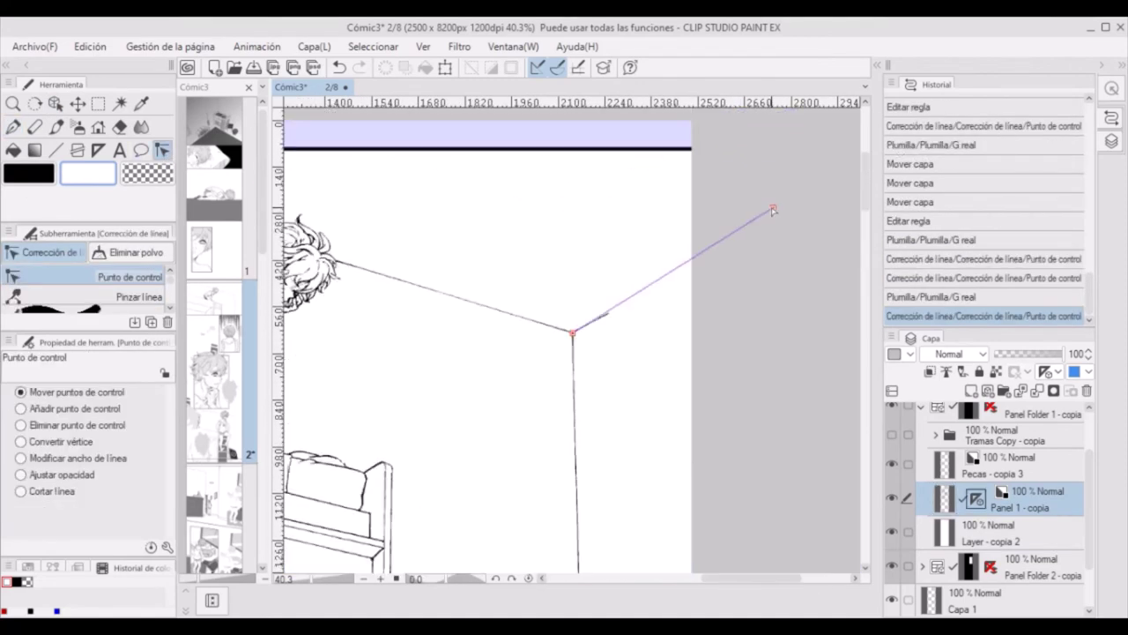
drag(773, 208, 776, 220)
key(p)
drag(573, 332, 777, 221)
click(976, 498)
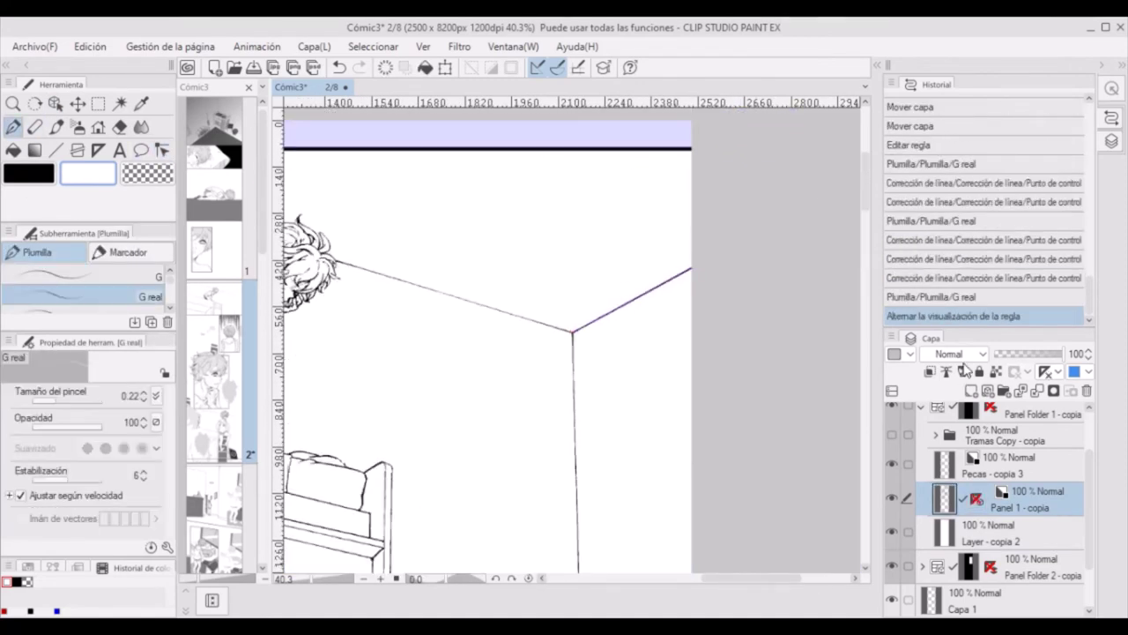
- Fill the gap in the dark tone behind the bed's ladder on the 85L 50% Oscuros layer with the Suave ink brush
scroll(564, 335, down, 10)
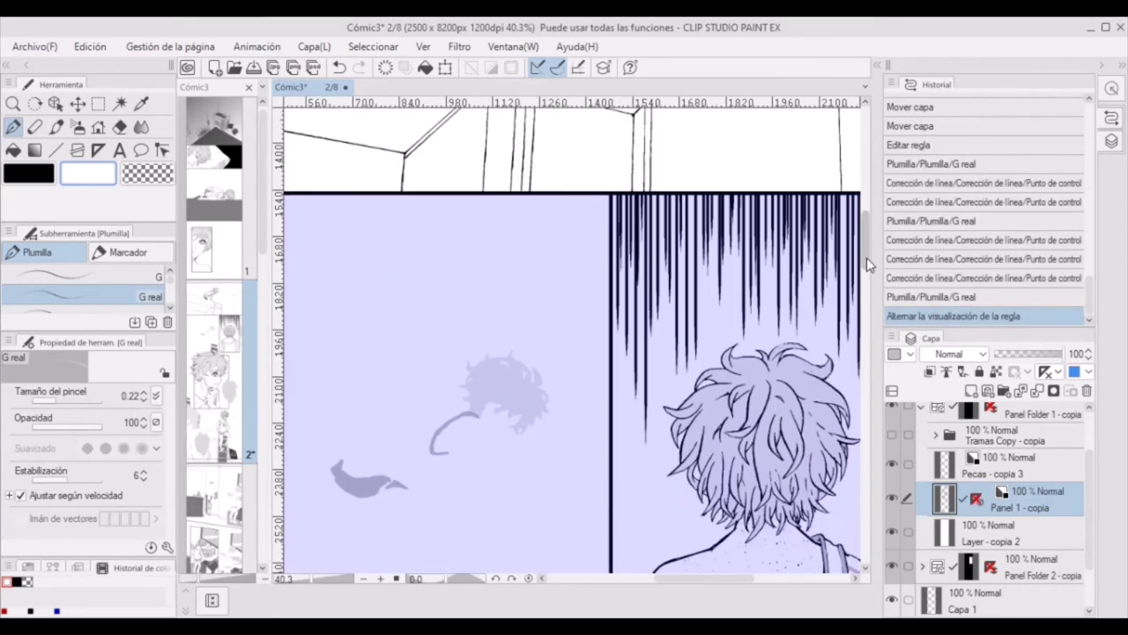
scroll(564, 335, up, 3)
scroll(988, 512, up, 3)
click(1032, 509)
key(b)
key(ctrl+z)
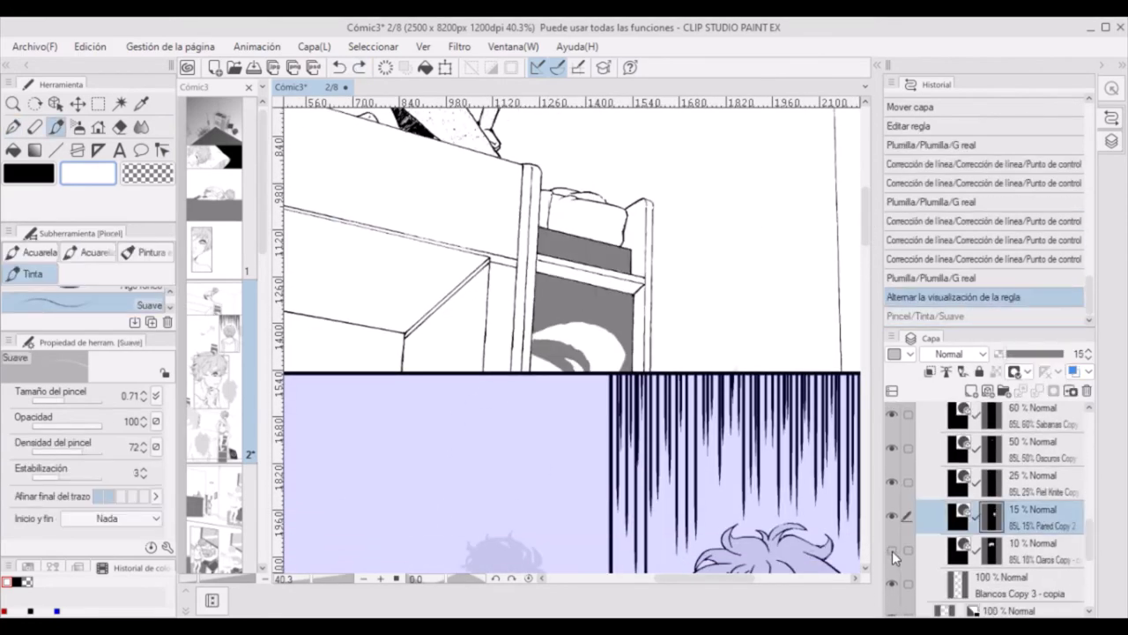
click(1031, 441)
drag(582, 324, 548, 361)
drag(865, 233, 863, 189)
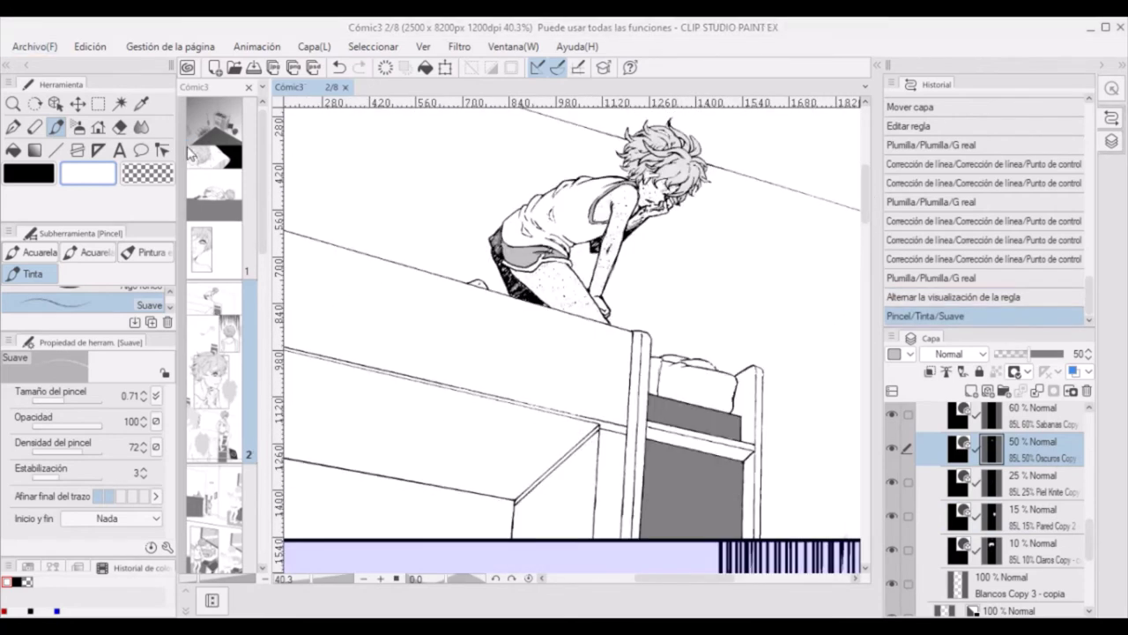
- Examine Panel Folder 2 for stray remnants by toggling its tone folder and hiding the other panels' folders
scroll(564, 335, down, 5)
scroll(987, 511, up, 3)
click(923, 470)
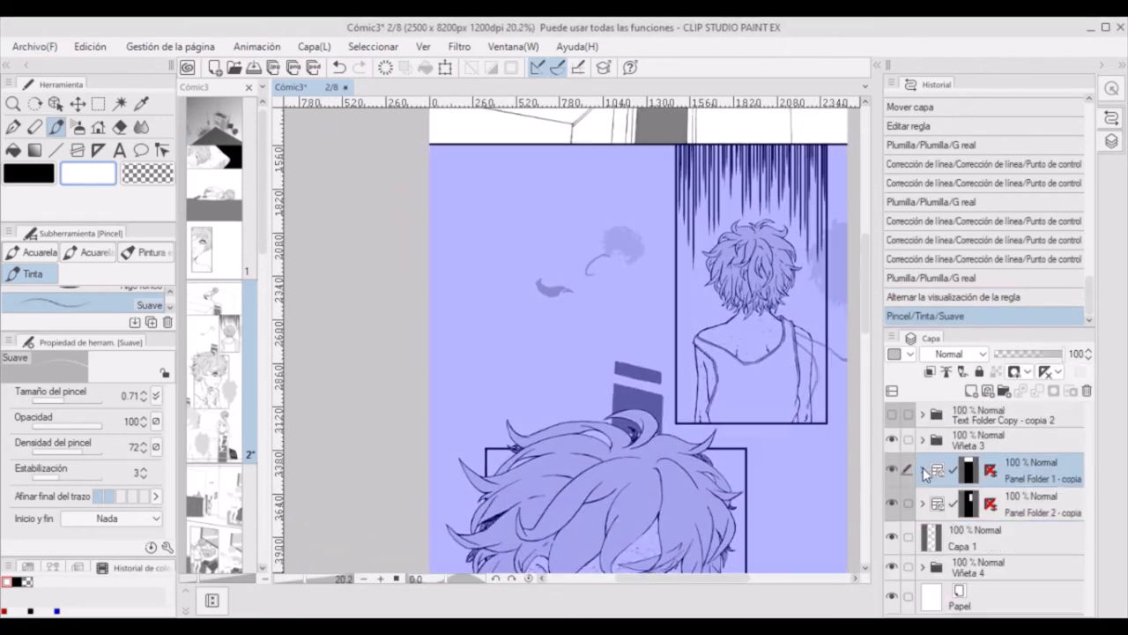
click(922, 503)
click(1013, 563)
drag(723, 577, 776, 577)
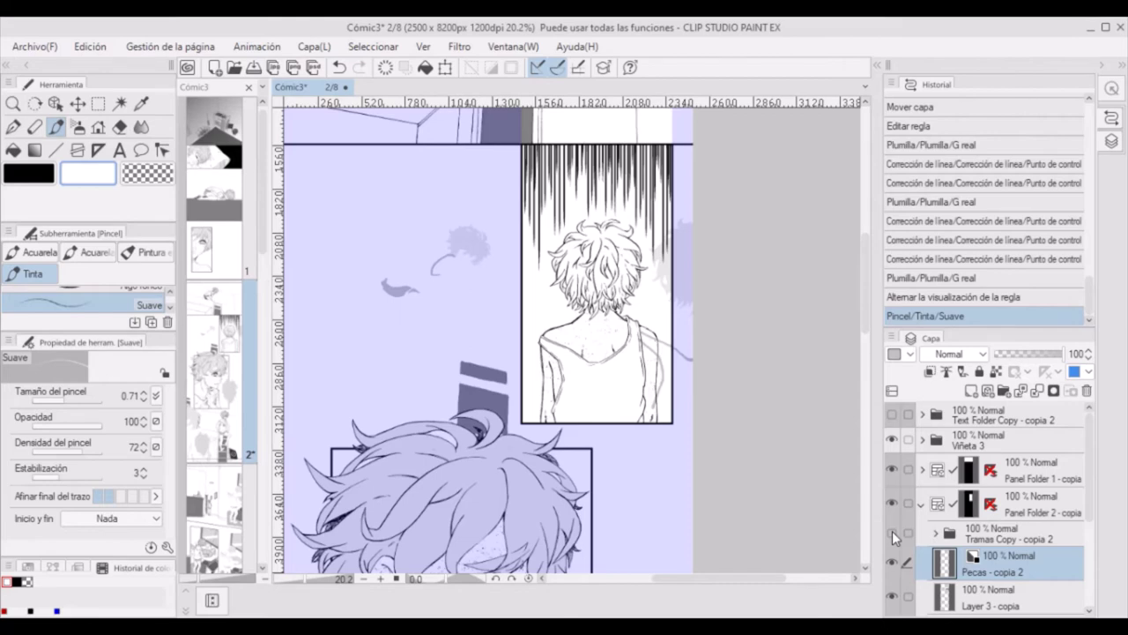
scroll(892, 531, down, 3)
scroll(934, 554, up, 3)
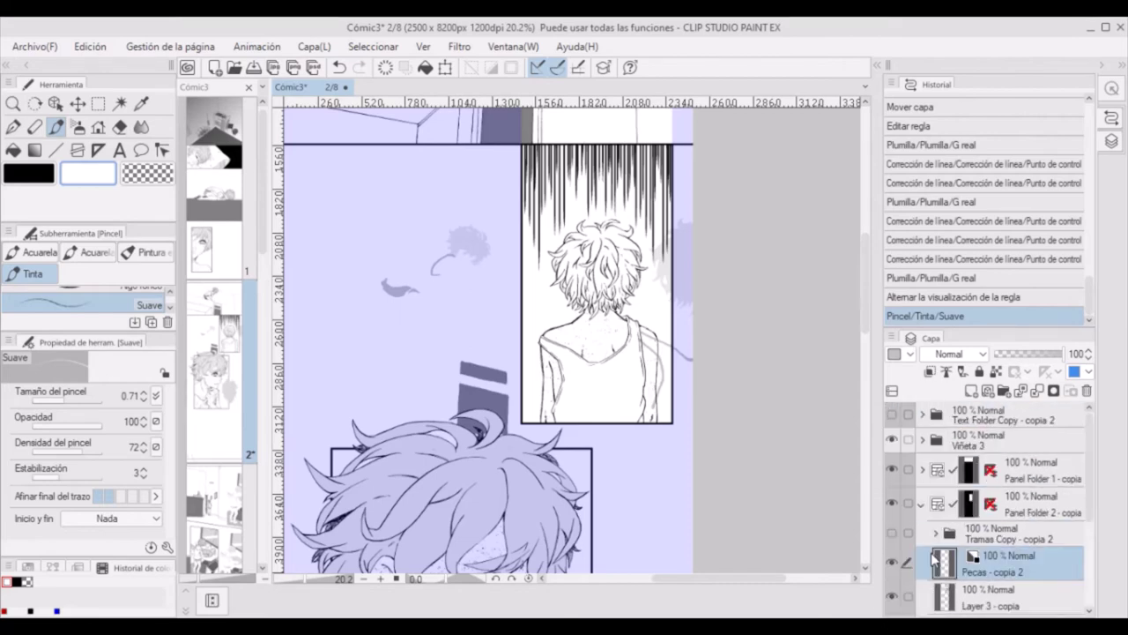
click(892, 445)
scroll(890, 468, down, 3)
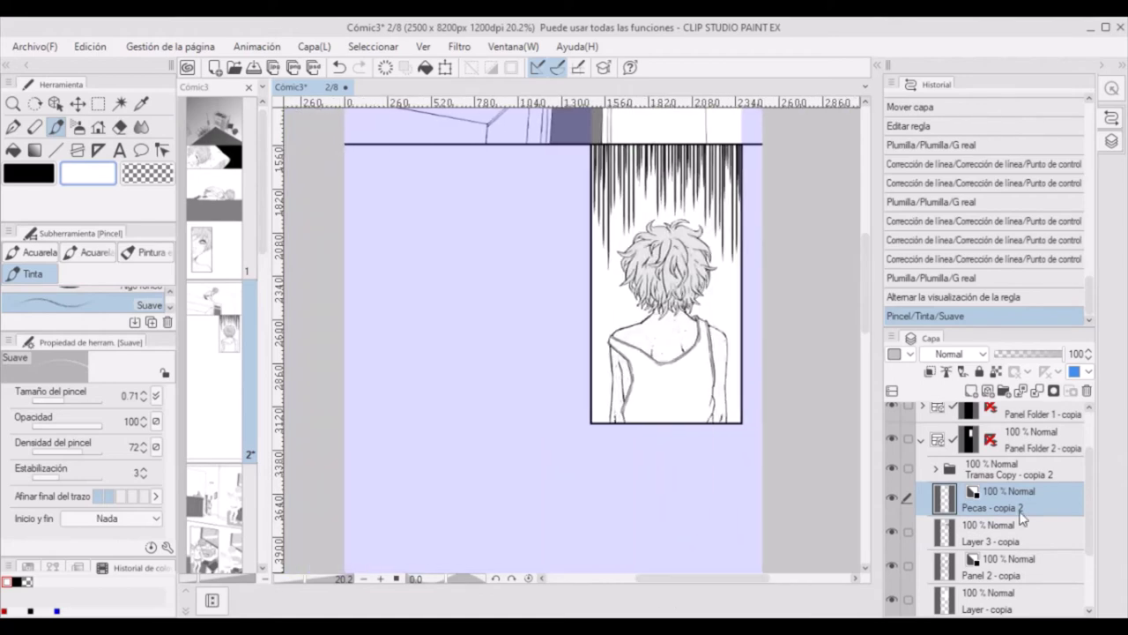
- Show only Viñeta 3 and delete the tone remnants in the empty strip along the page's right edge from its tone layers
click(897, 455)
click(895, 472)
scroll(929, 492, up, 1)
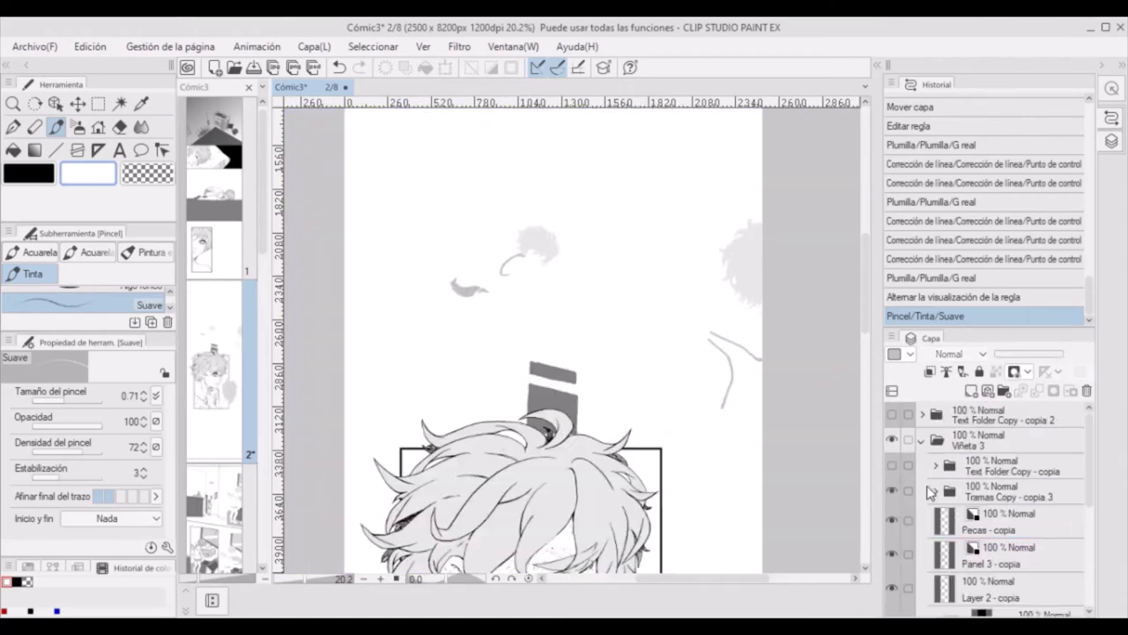
click(930, 492)
key(m)
drag(692, 160, 761, 444)
click(1031, 483)
click(674, 472)
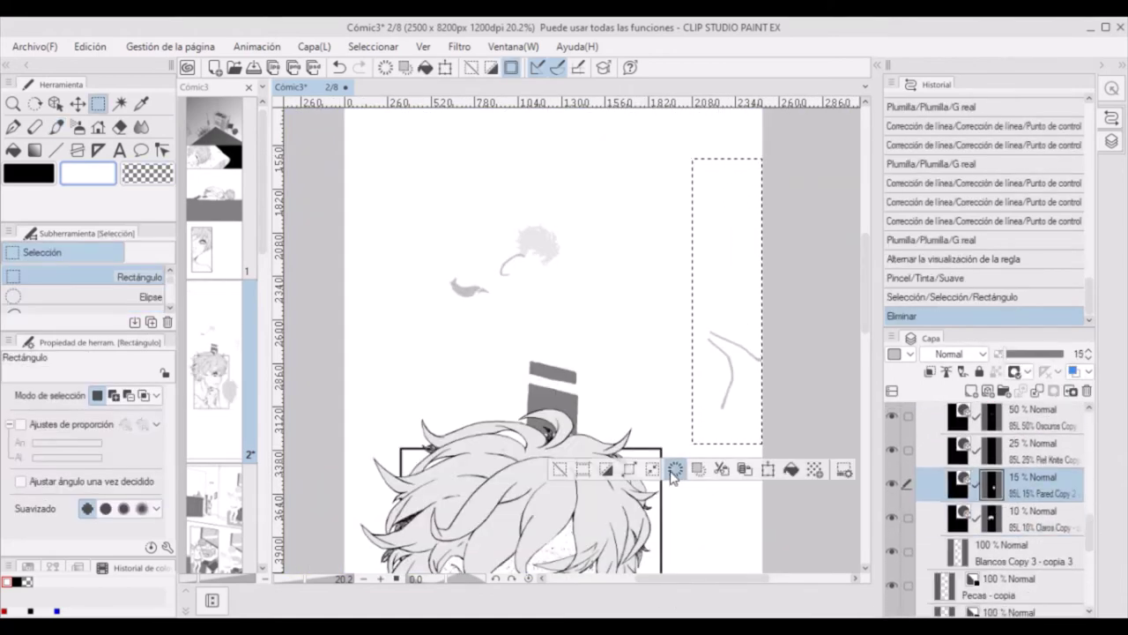
click(673, 471)
- Delete the small stray tone shapes above the Viñeta 3 panel from its tone layers, including 85L 10% Claros
drag(448, 202, 604, 290)
click(497, 323)
click(1031, 516)
key(Delete)
key(ctrl+d)
- Collapse Viñeta 3, show the other panel folders again and check the page from the first panel down to the last
drag(863, 265, 863, 346)
scroll(891, 483, up, 1)
key(ctrl+minus)
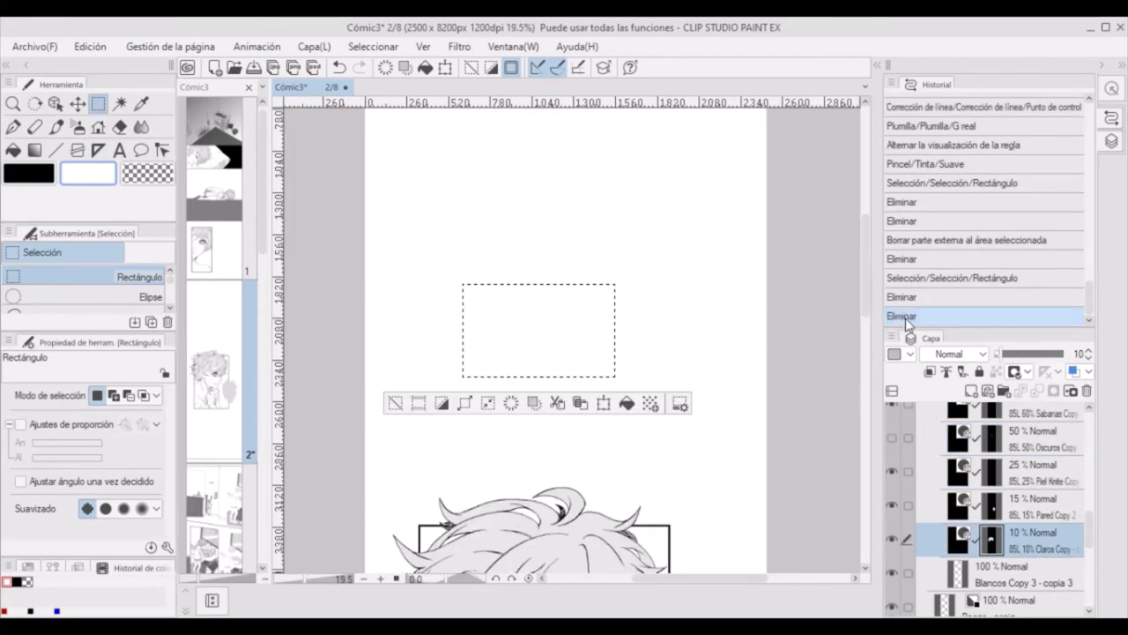
scroll(987, 494, up, 5)
click(1013, 438)
click(892, 438)
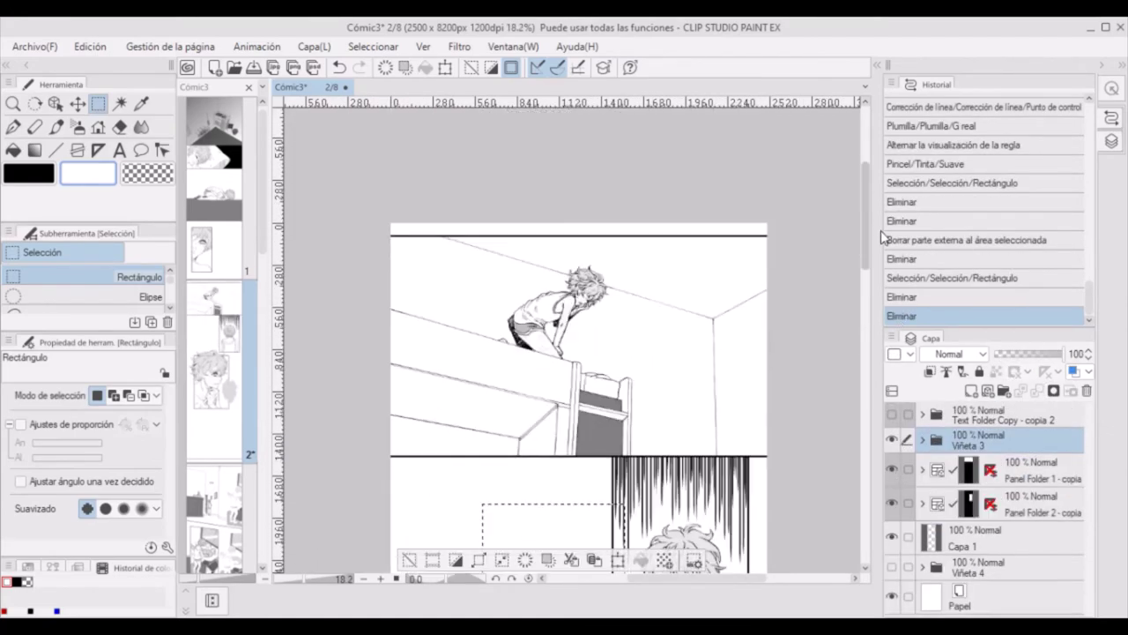
drag(883, 236, 877, 423)
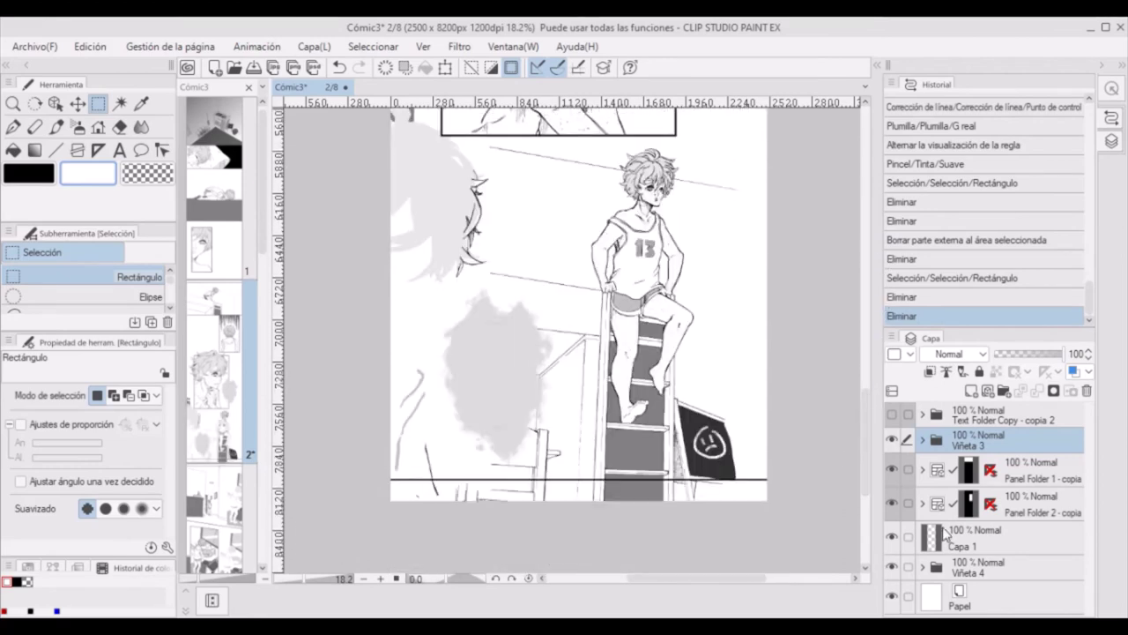
- Hide Viñeta 4's tone folder and delete the Panel 4 - copia linework that spills below the bottom border
scroll(974, 534, down, 3)
click(891, 500)
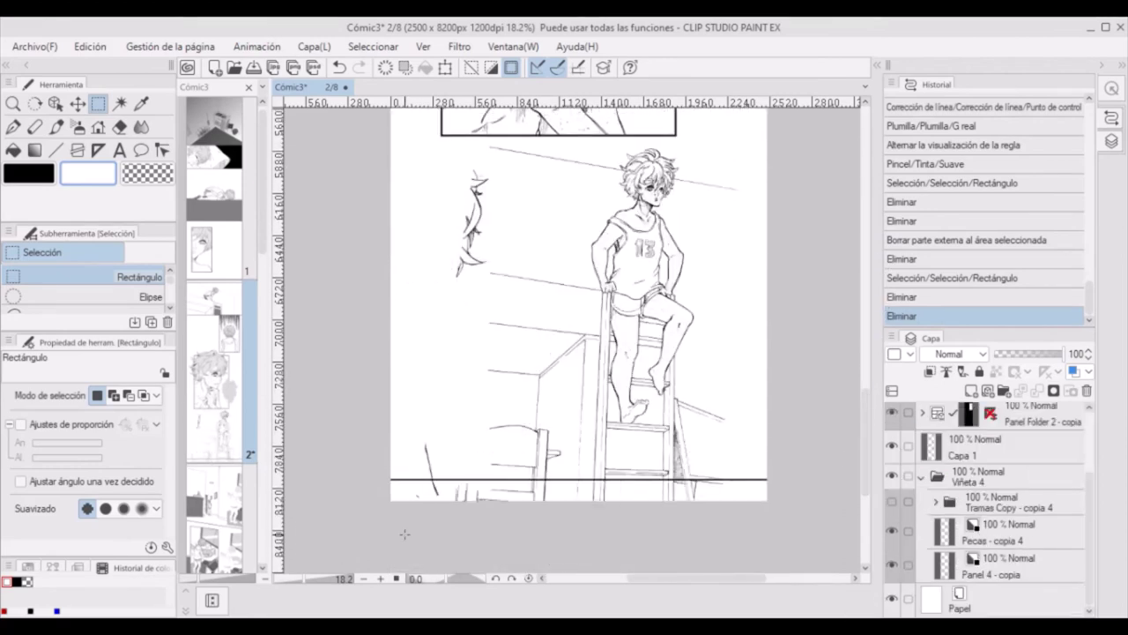
drag(365, 536, 798, 477)
click(1013, 565)
click(550, 526)
key(ctrl+d)
- Erase the stray hair strokes beside the boy on the ladder with the Más fuerte eraser and show the tone folder again
key(e)
drag(481, 229, 463, 269)
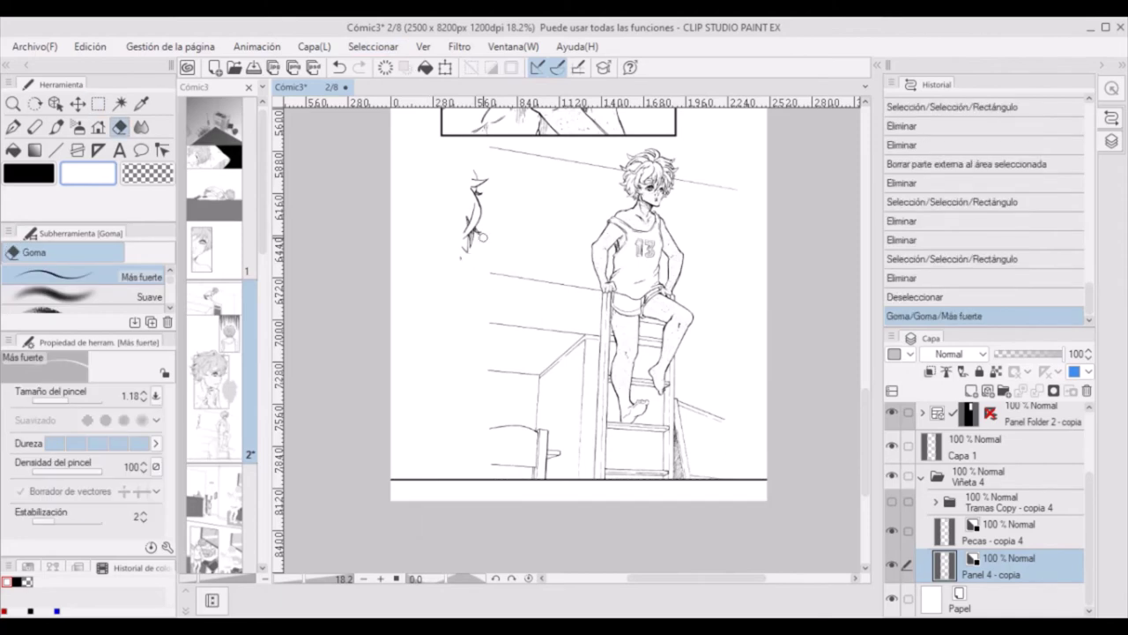
drag(483, 172, 467, 194)
click(892, 502)
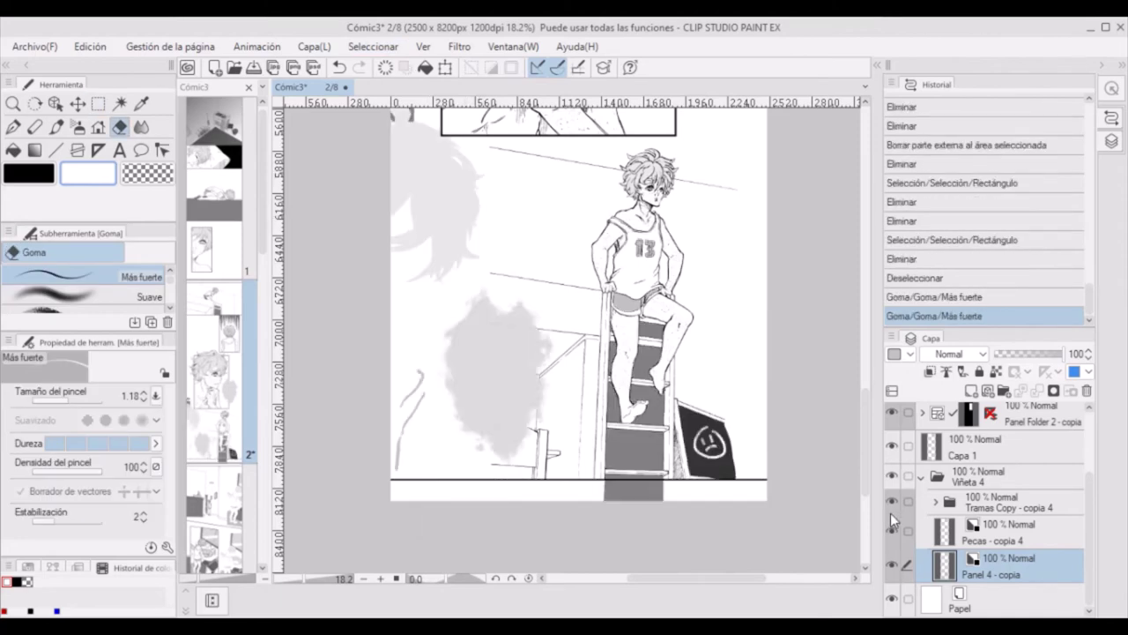
- Expand Viñeta 4's tone folder, toggle its layers to locate the stray tone shapes, and hide the 85L 15% Pared layer
click(935, 502)
scroll(1086, 504, down, 1)
scroll(1069, 499, down, 2)
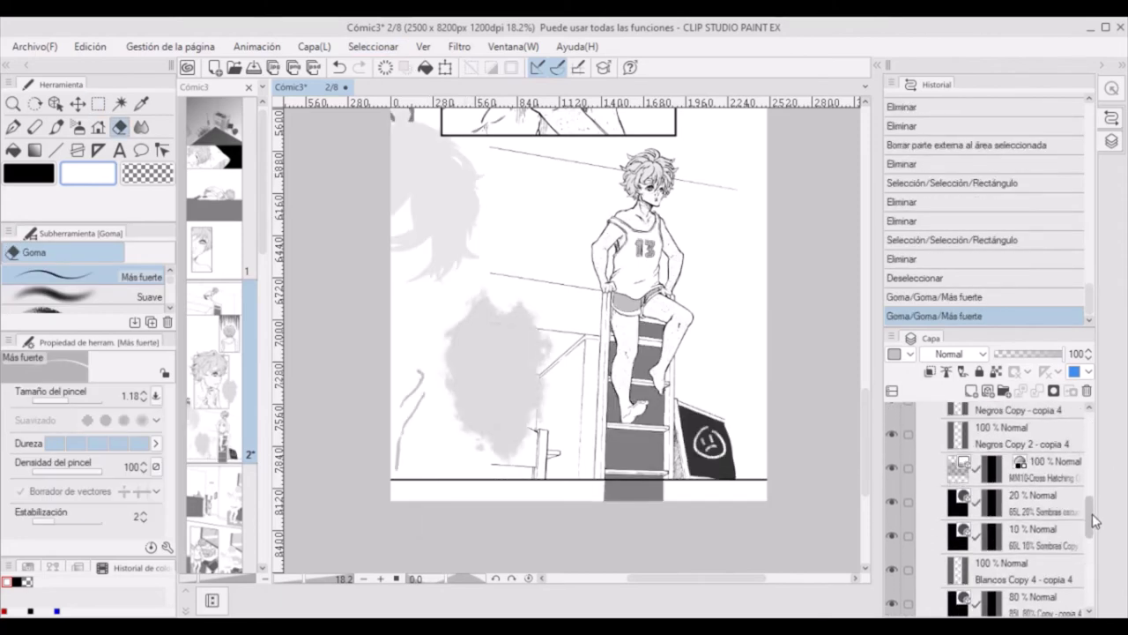
scroll(1090, 521, up, 2)
drag(893, 471, 892, 539)
scroll(1088, 523, down, 5)
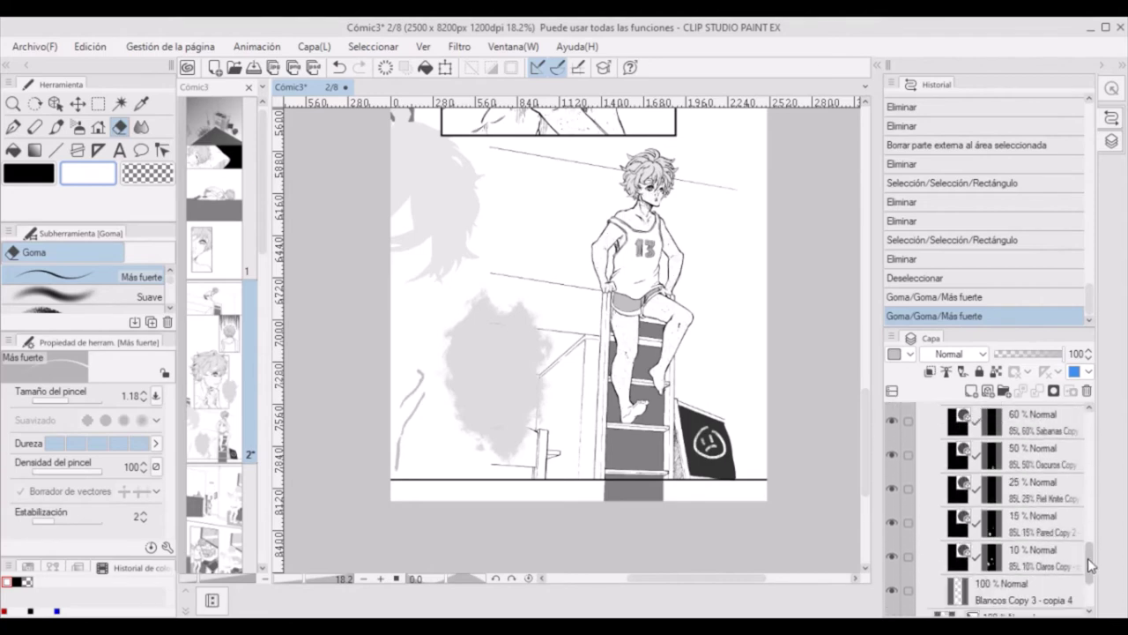
click(892, 546)
click(892, 547)
scroll(1086, 529, up, 2)
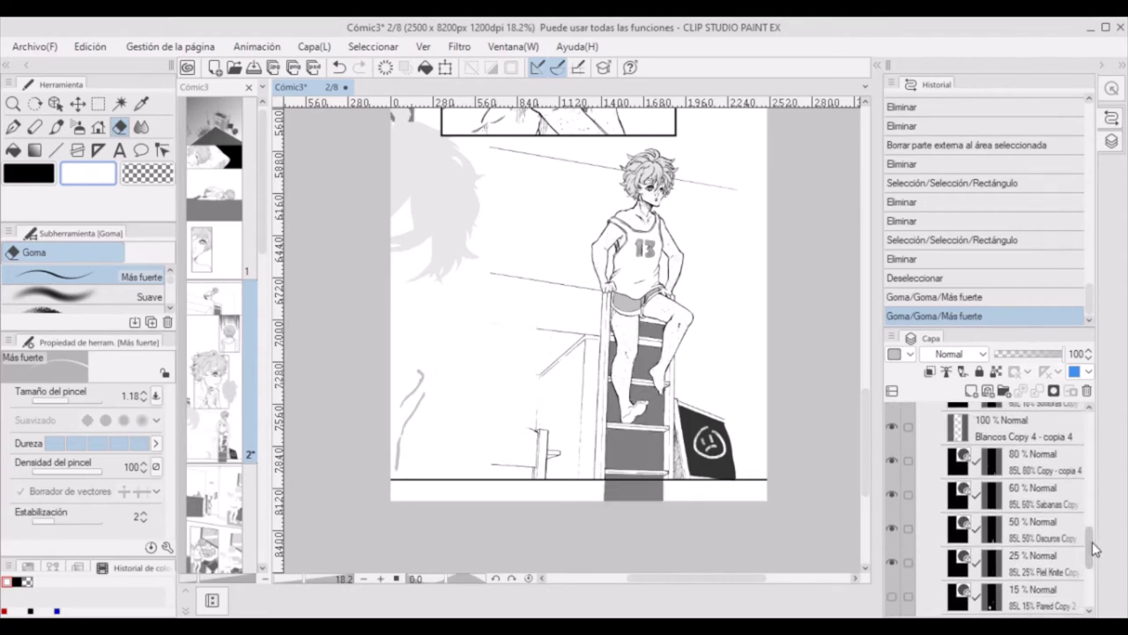
- Select the strip along the last panel's left side and delete the leftover tones there from several layers, including 85L 50% Oscuros
drag(529, 308, 573, 379)
key(m)
drag(433, 116, 530, 544)
key(Delete)
key(alt+])
key(Delete)
key(alt+])
key(Delete)
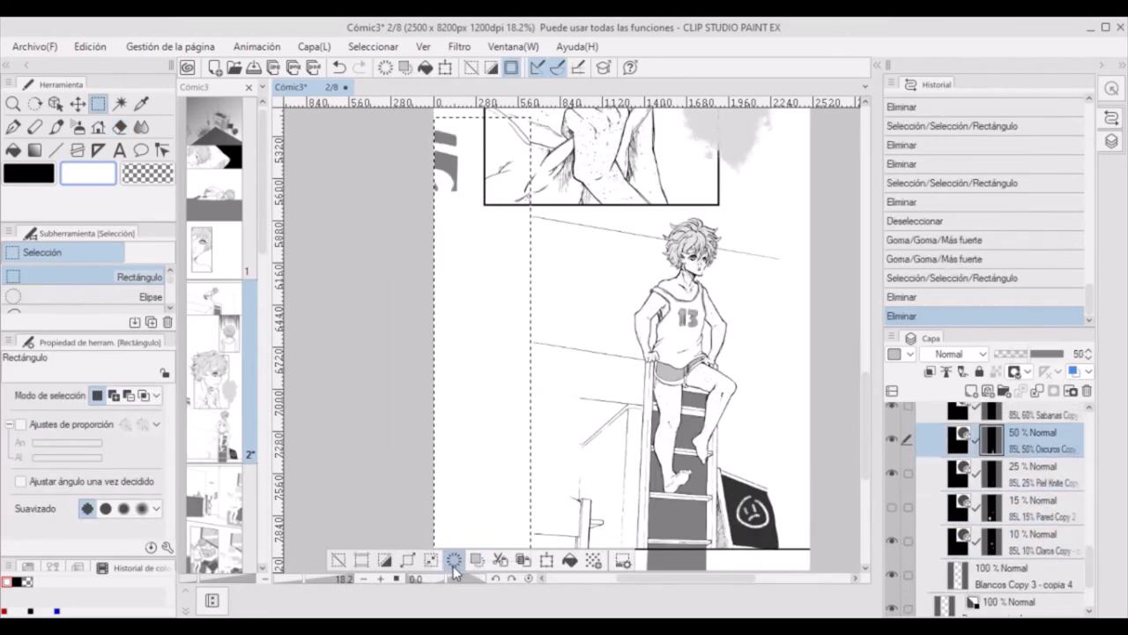
key(ctrl+d)
- Hide the Blancos Copy 3 - copia 4 layer covering the furniture linework, collapse the tone folder and save the page
scroll(1091, 560, down, 2)
scroll(732, 546, up, 2)
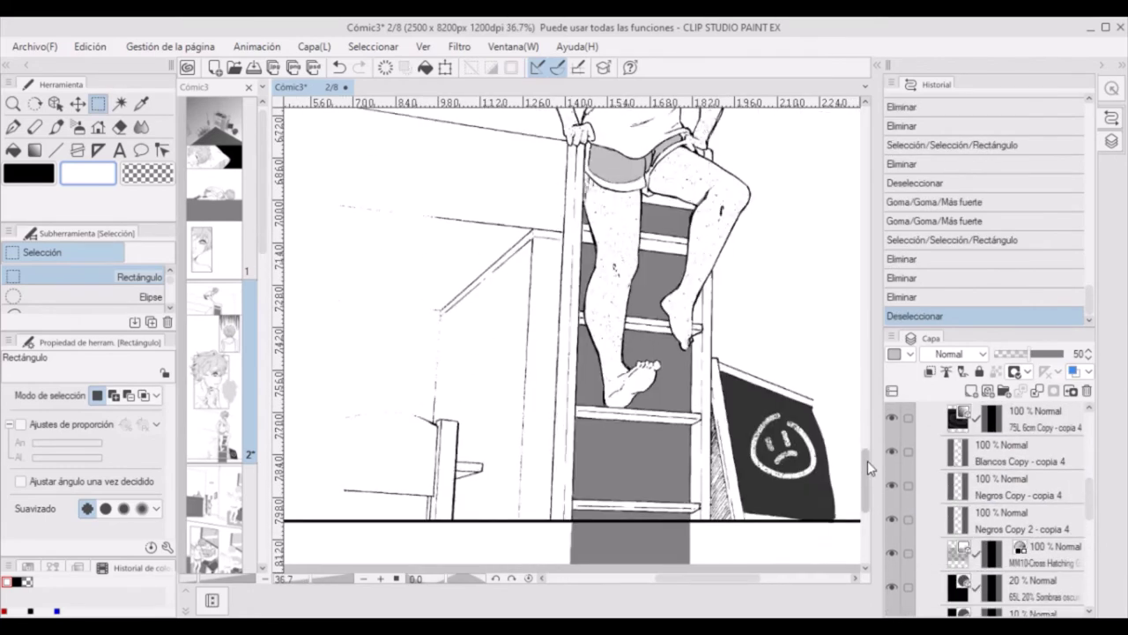
scroll(1090, 496, down, 3)
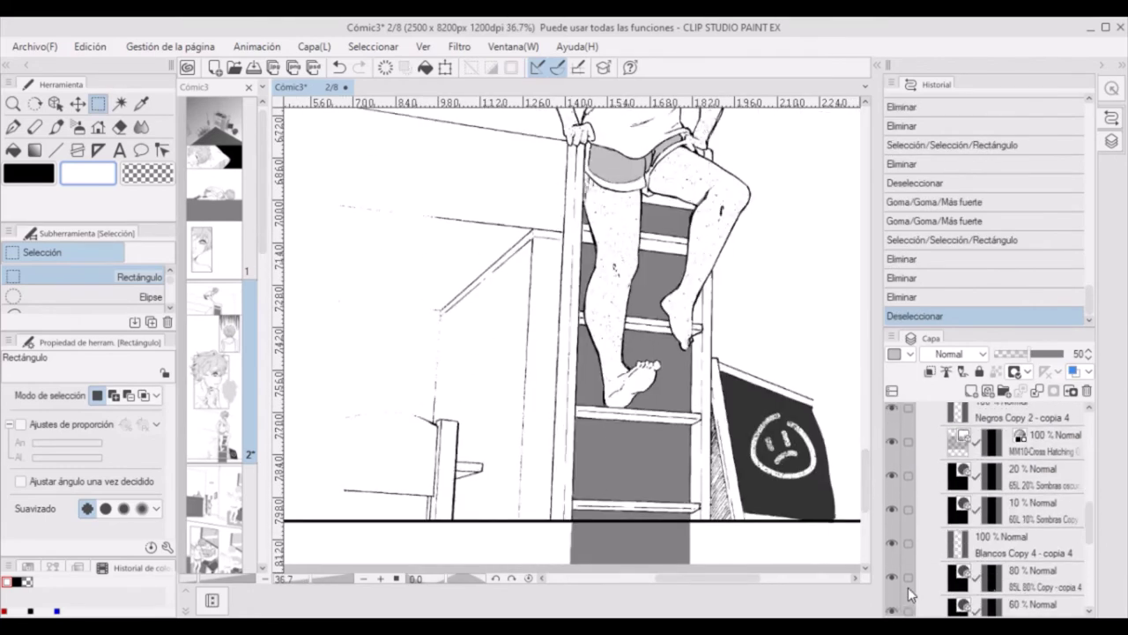
scroll(969, 529, down, 3)
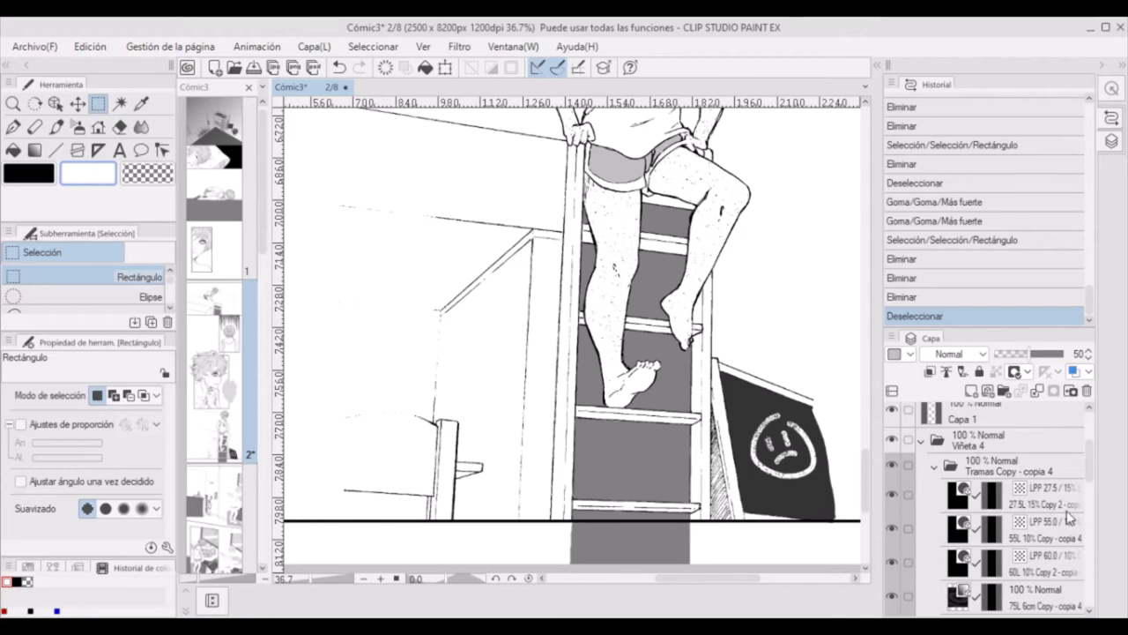
scroll(1067, 517, down, 4)
scroll(890, 557, down, 2)
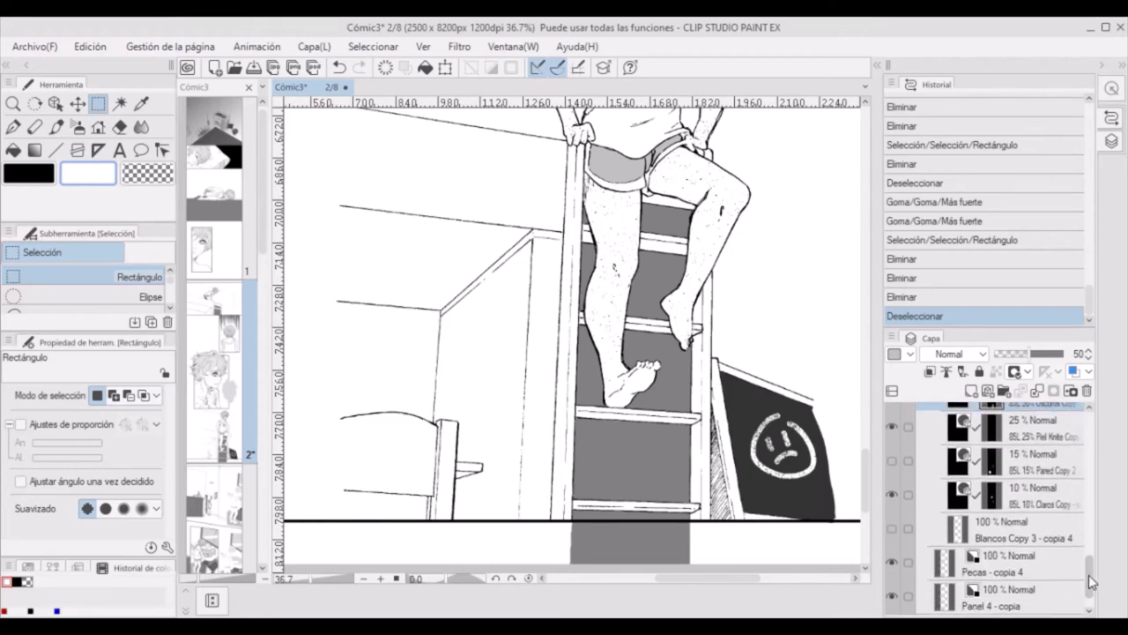
click(936, 527)
key(ctrl+s)
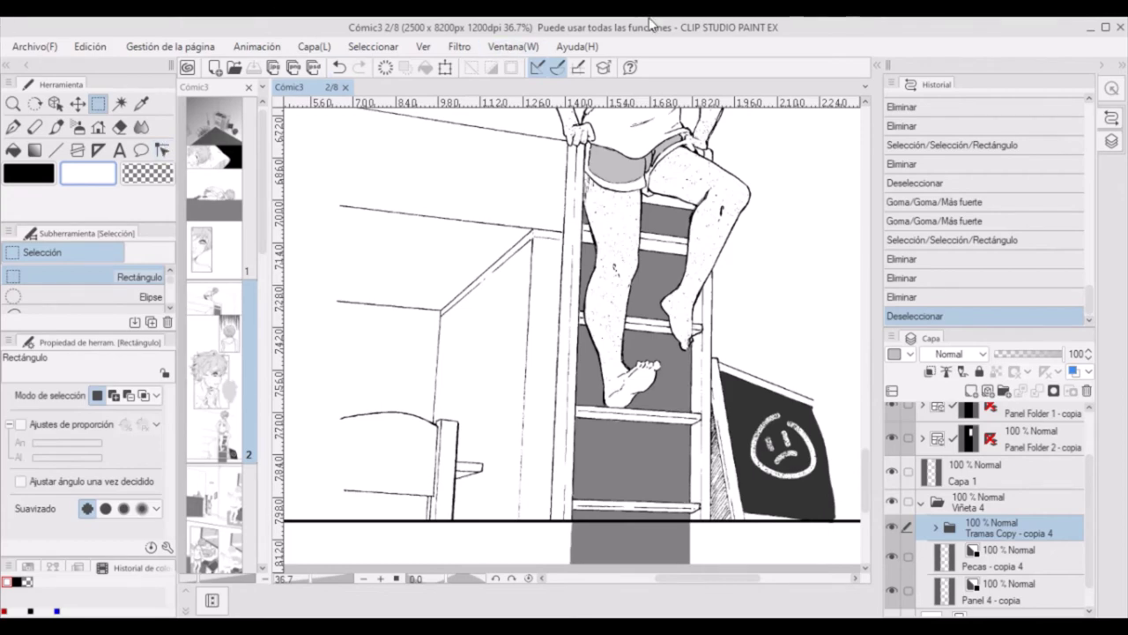
- Create a linear ruler on Panel 4 - copia along the broken vertical edge beside the ladder and ink the edge down
click(98, 150)
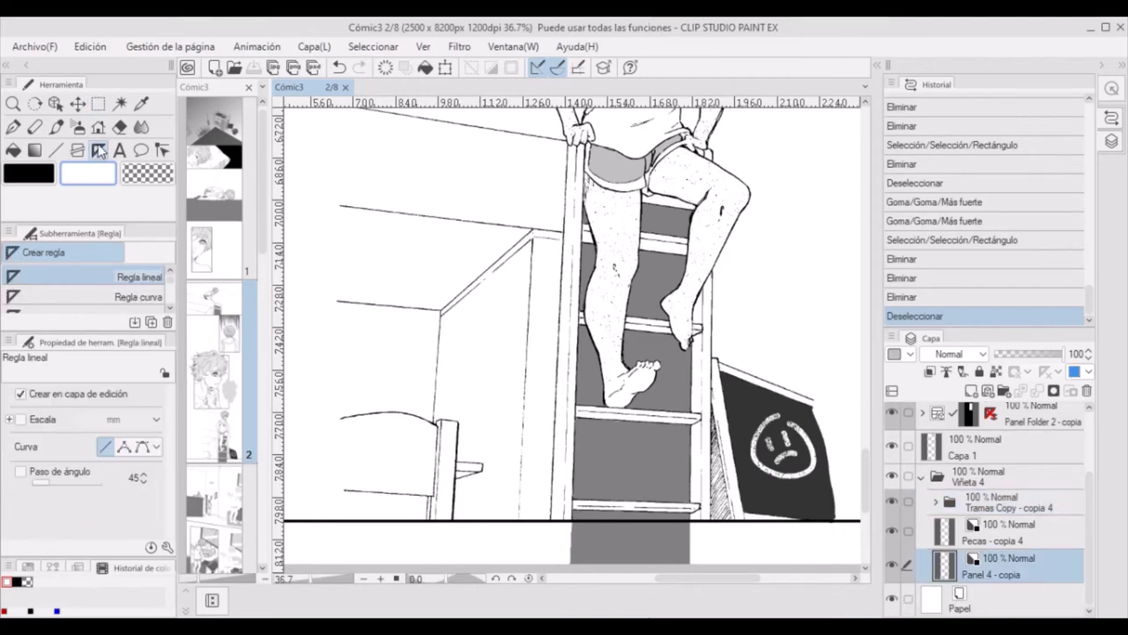
drag(518, 557, 517, 557)
key(p)
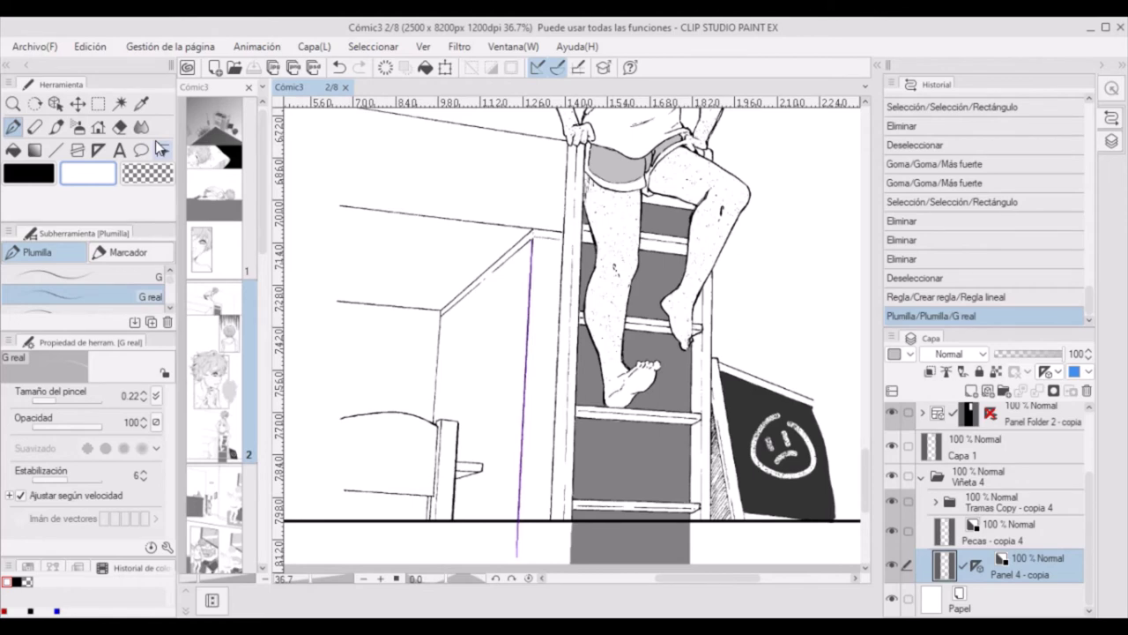
scroll(573, 335, left, 3)
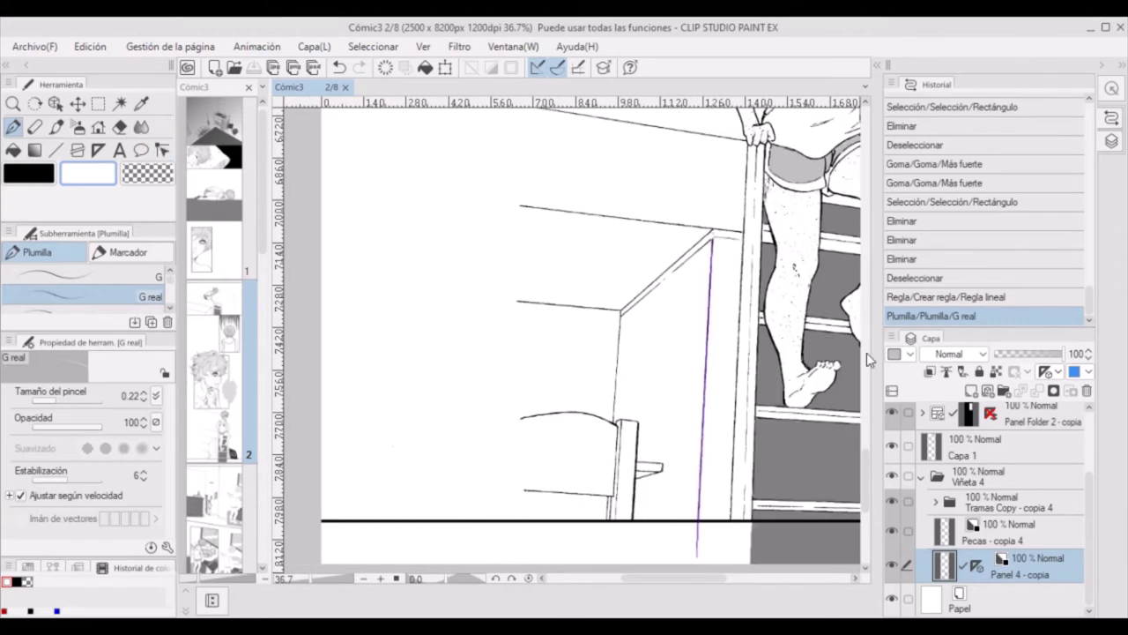
- Move the ruler onto the bed rail line at the boy's hand and ink it out to the page's left edge
click(162, 150)
drag(745, 114, 301, 254)
click(713, 322)
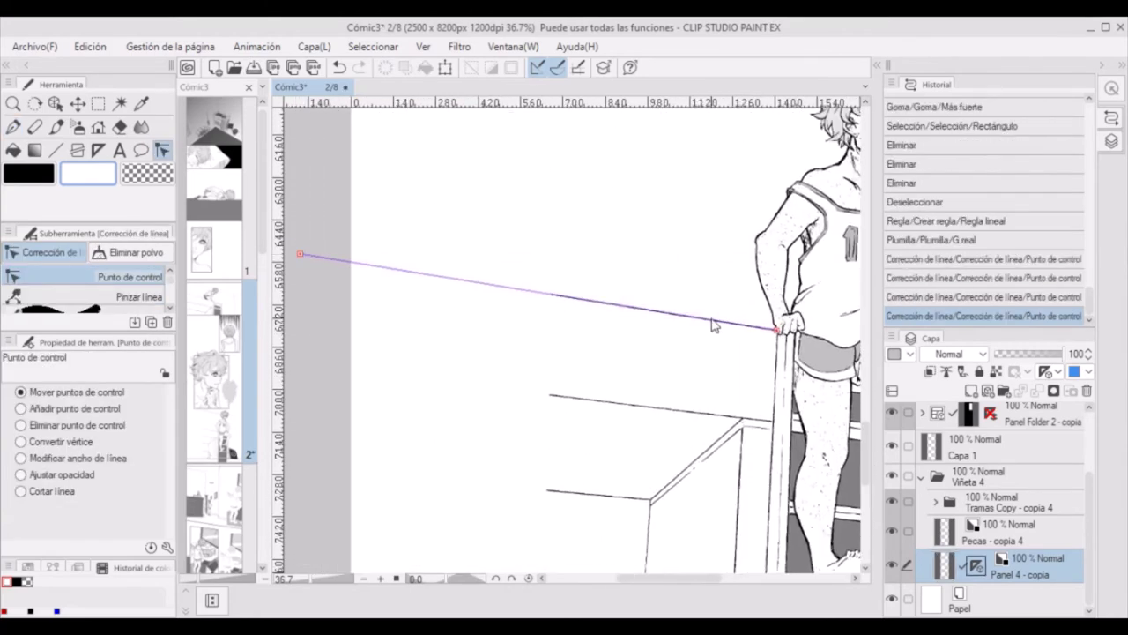
click(14, 126)
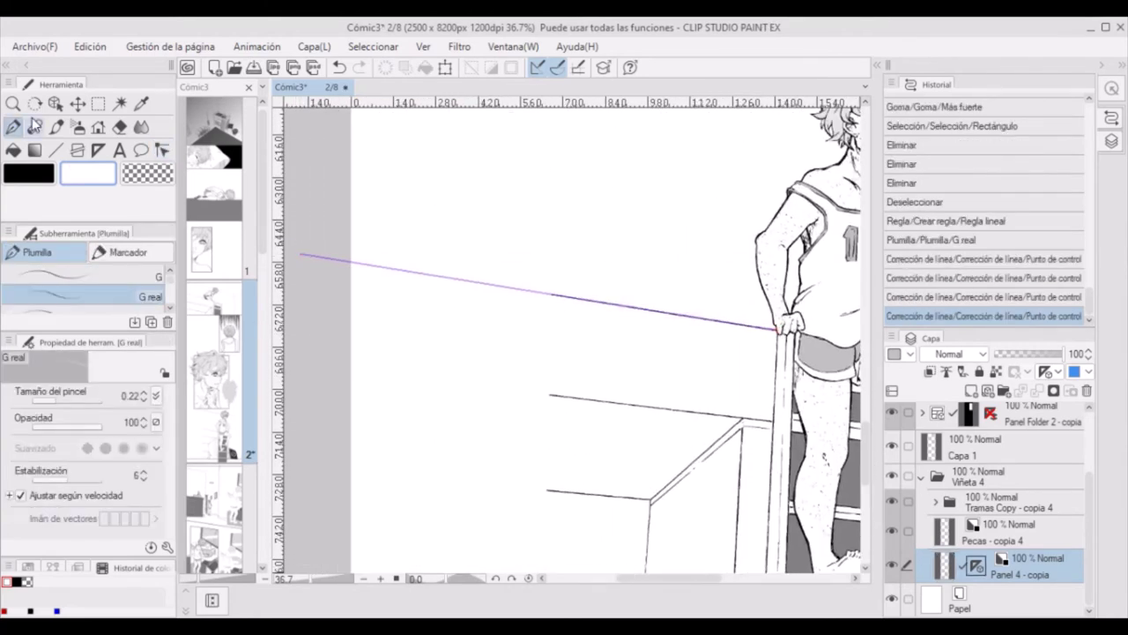
drag(532, 297, 303, 255)
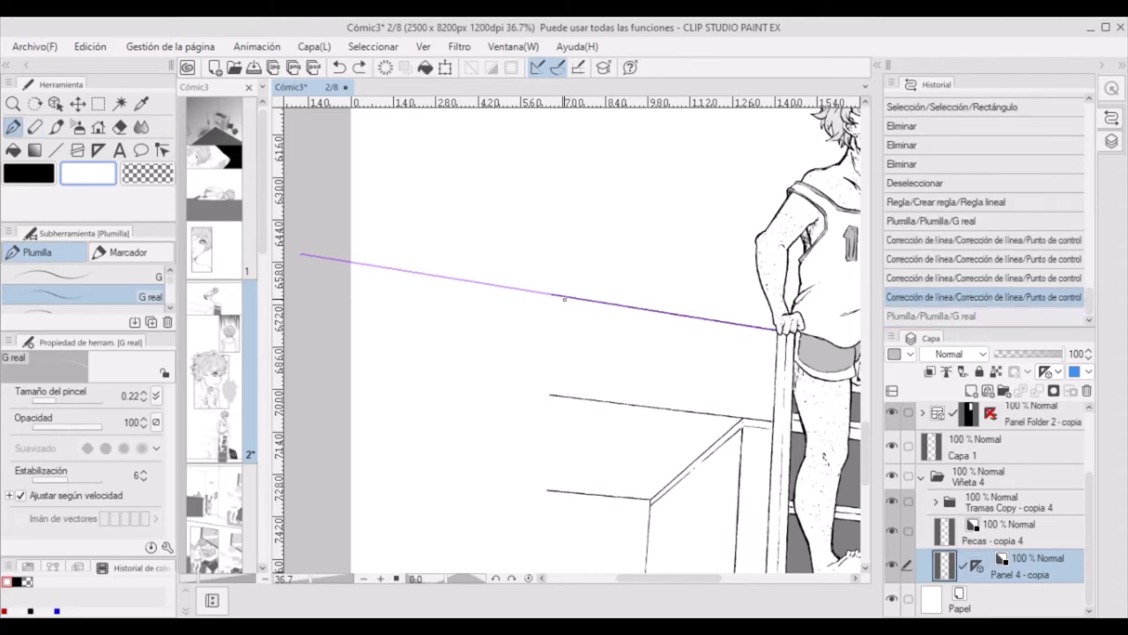
- Realign the ruler with the bed rail's lower edge in the last panel and ink it out to the page's left edge
click(162, 150)
mouse_move(550, 394)
mouse_down()
mouse_move(313, 370)
mouse_move(650, 496)
mouse_up()
key(p)
- Move the ruler onto the lowest bed line meeting the panel's corner and ink it out to the page's left edge
key(y)
drag(314, 373, 295, 468)
key(p)
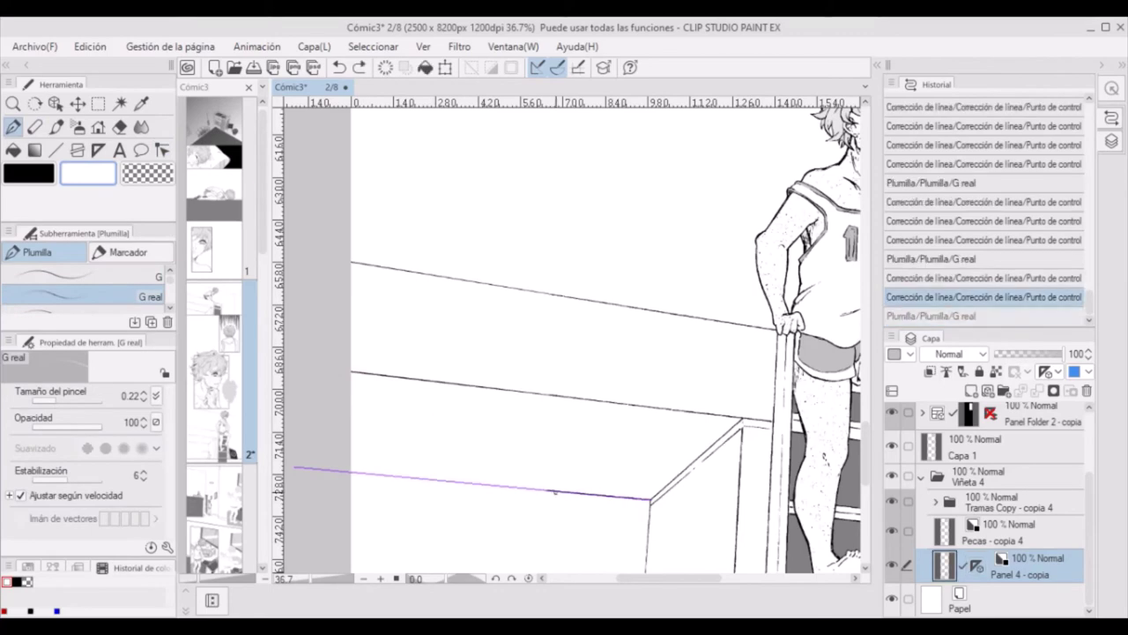
- Realign the ruler with the ceiling line behind the boy and ink it out to both page edges
drag(670, 577, 864, 578)
scroll(573, 353, up, 3)
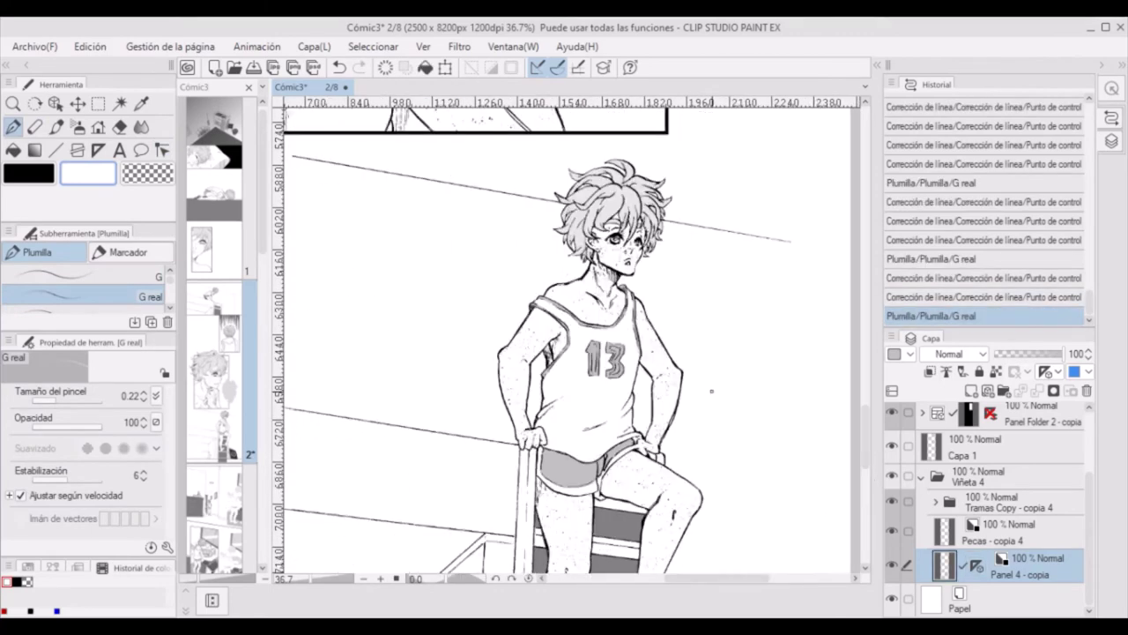
key(y)
scroll(864, 452, down, 5)
scroll(864, 452, up, 3)
drag(793, 255, 722, 582)
scroll(873, 401, up, 2)
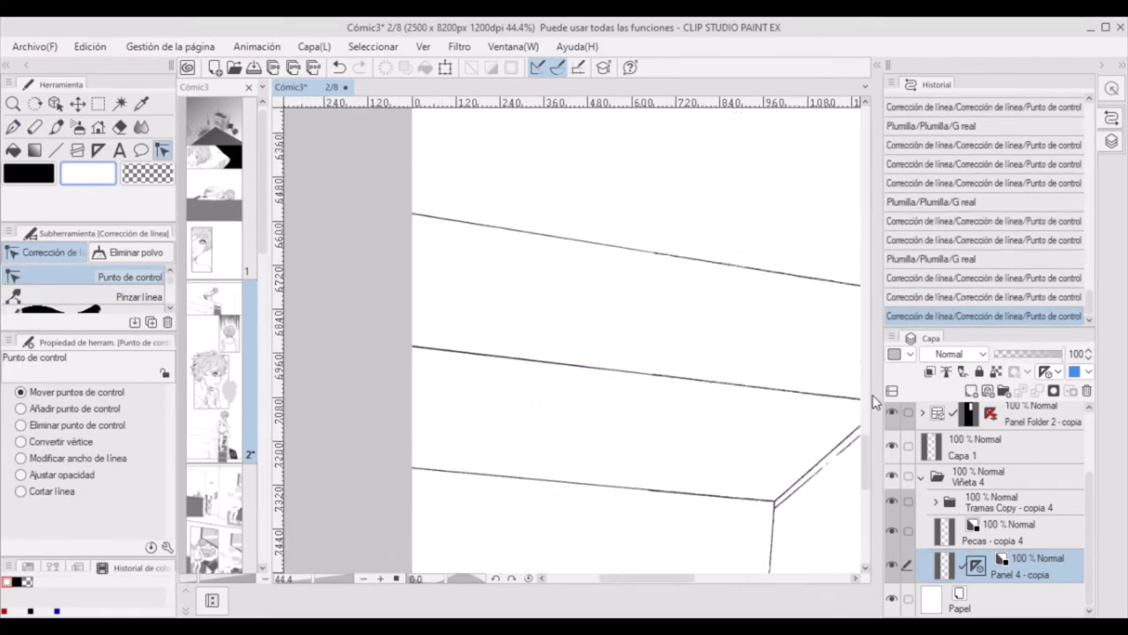
scroll(873, 401, up, 3)
scroll(692, 441, down, 1)
scroll(599, 572, up, 1)
key(p)
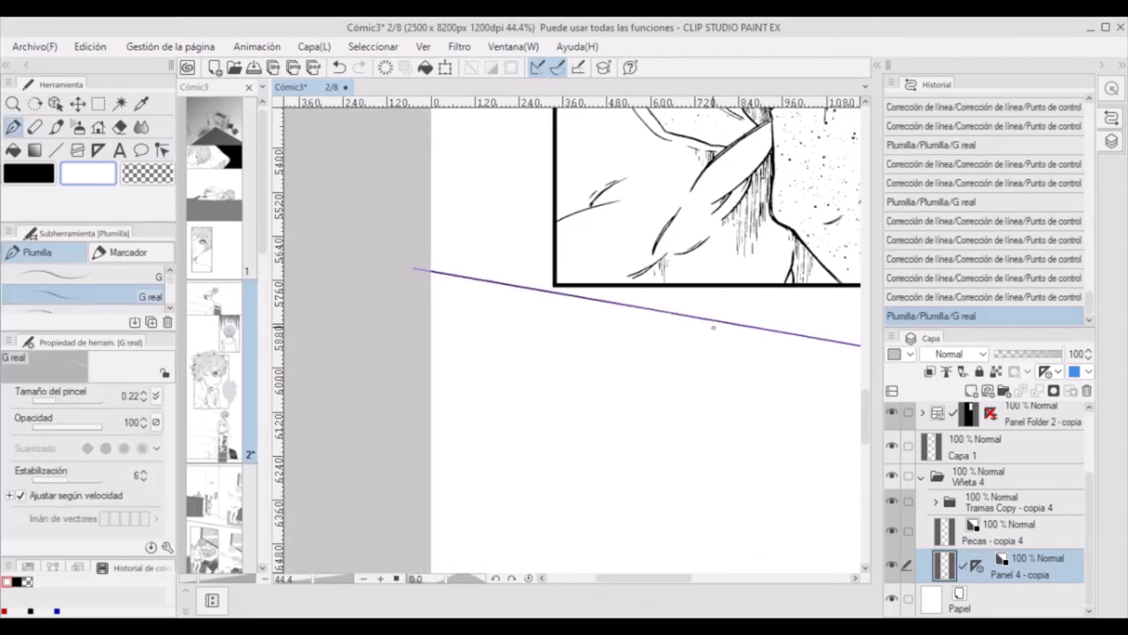
scroll(713, 327, down, 3)
- Align the ruler with the chair's right post, shift it across the backrest and ink the left post's outer edge
key(y)
scroll(867, 482, down, 3)
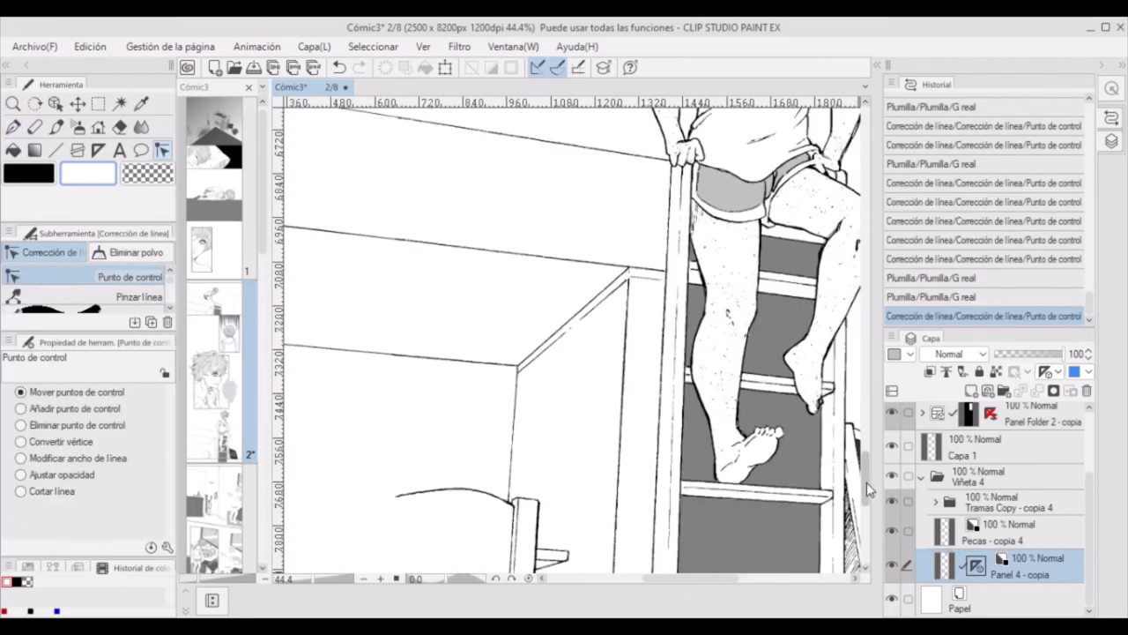
scroll(867, 483, down, 3)
scroll(867, 482, up, 5)
scroll(783, 541, left, 3)
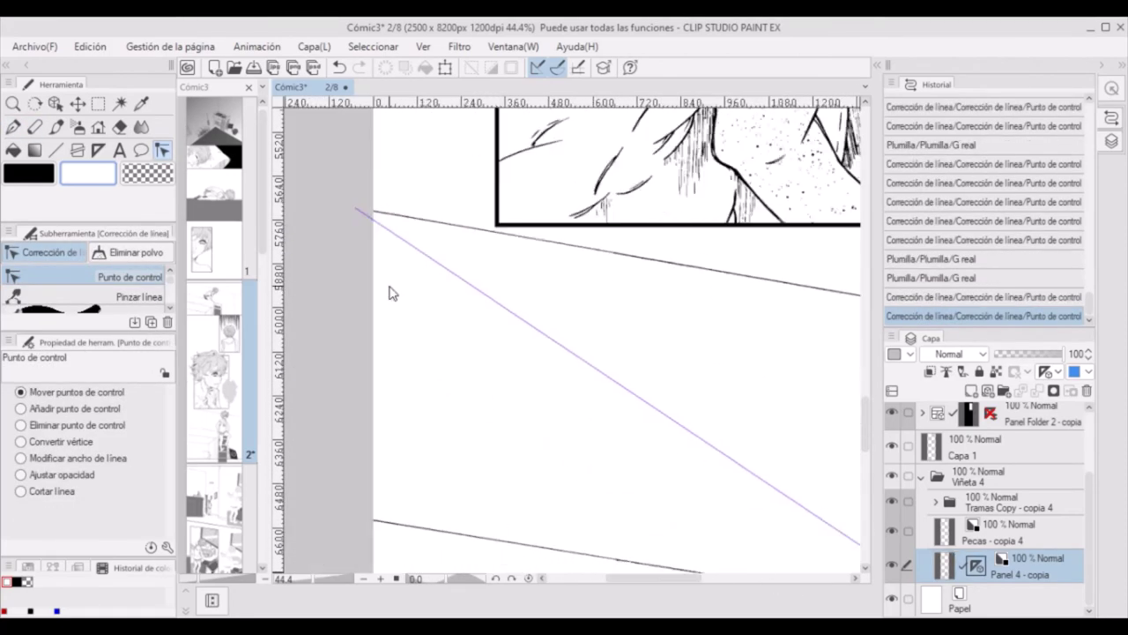
scroll(859, 432, down, 3)
scroll(878, 370, down, 3)
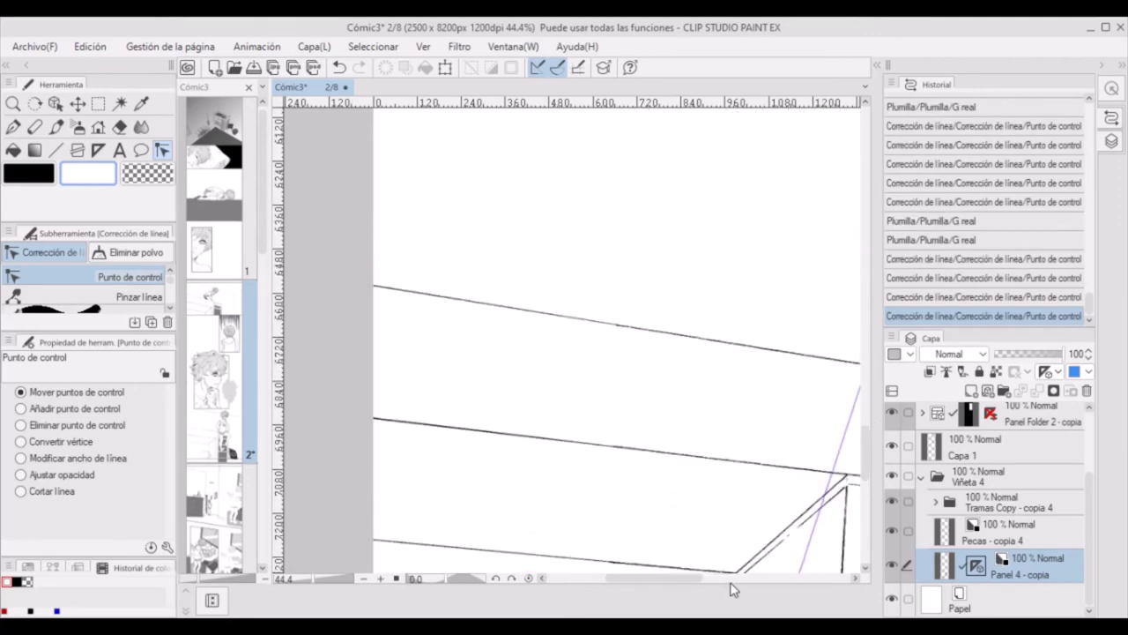
scroll(879, 370, right, 3)
scroll(443, 496, left, 6)
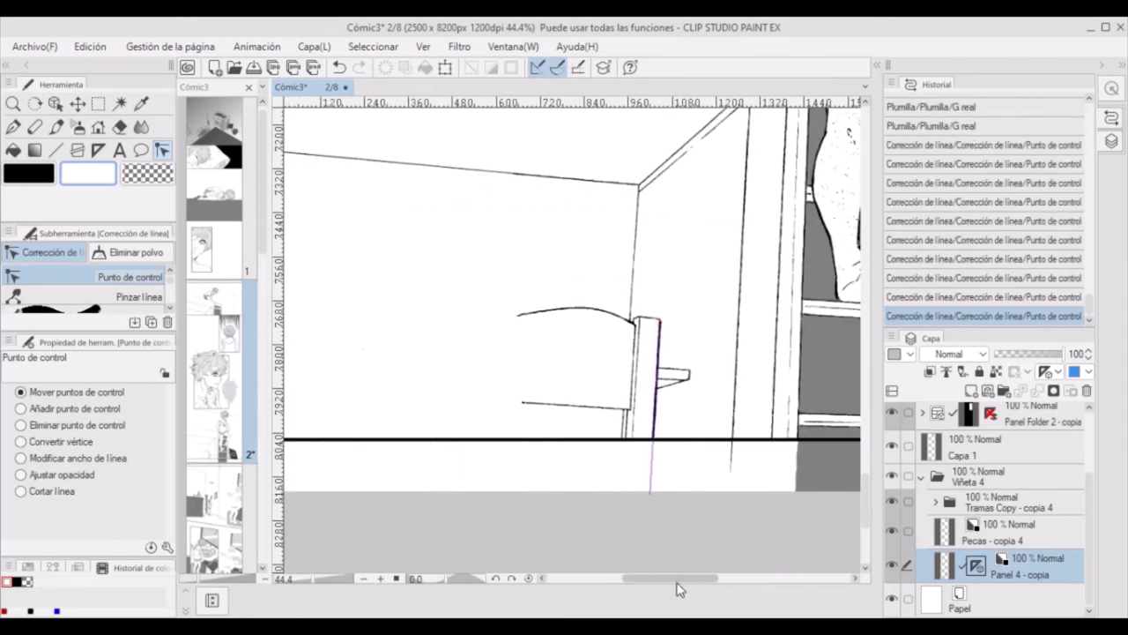
key(o)
drag(617, 387, 571, 388)
click(13, 126)
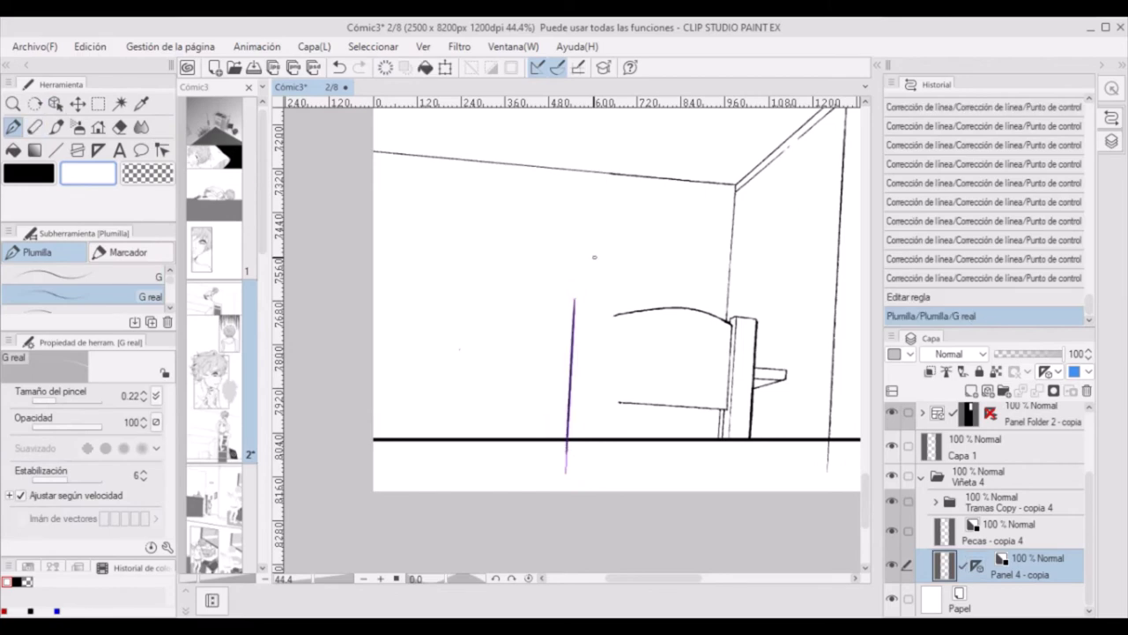
- Shift the ruler slightly inward and ink the inner edge of the chair's left post
key(o)
click(575, 454)
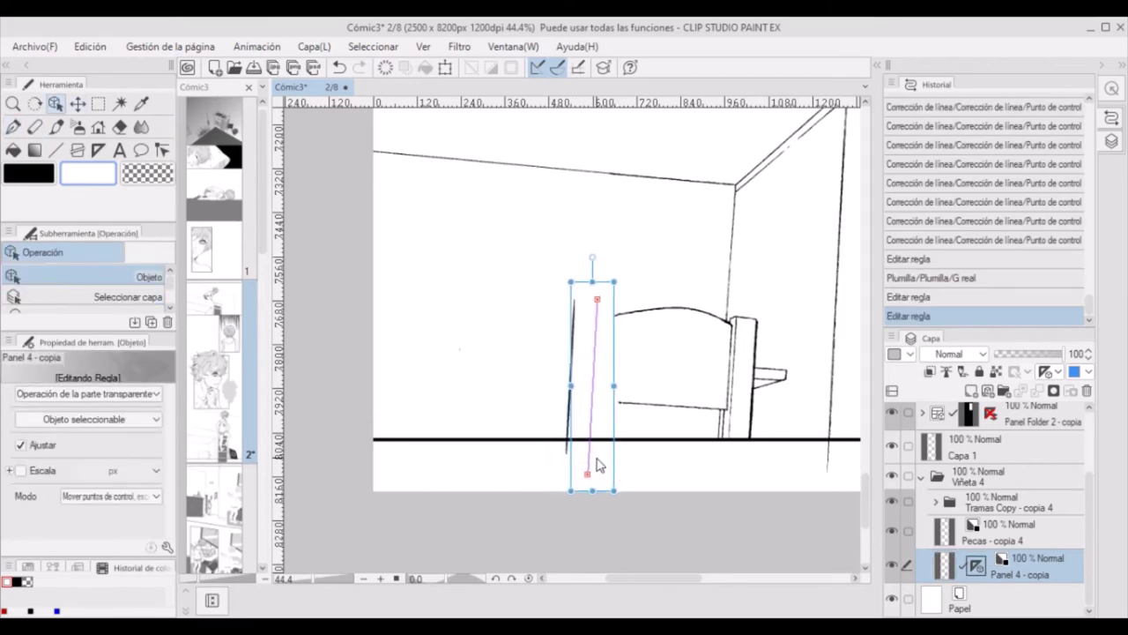
key(p)
drag(595, 304, 593, 467)
- Realign the ruler with the desk's edges and ink its lines from the chair's left post to the page's left edge
key(y)
mouse_move(596, 310)
mouse_down()
mouse_move(305, 321)
mouse_move(303, 360)
mouse_move(304, 349)
mouse_up()
key(p)
key(y)
key(p)
key(o)
key(p)
drag(571, 361, 269, 364)
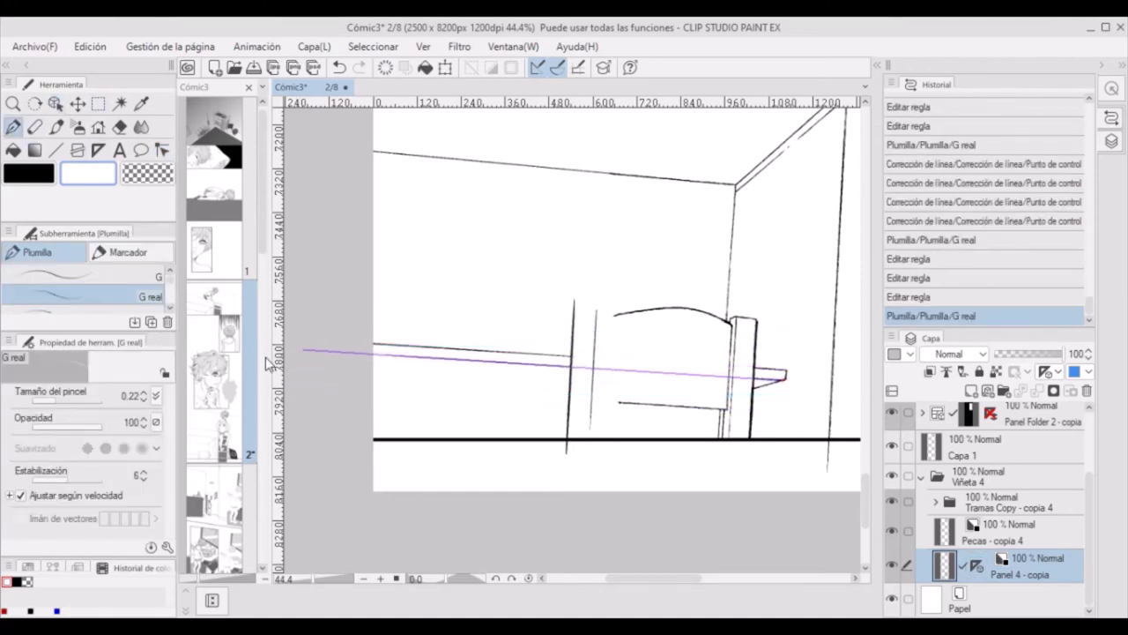
key(o)
mouse_move(786, 378)
mouse_down()
mouse_move(735, 392)
mouse_move(269, 395)
mouse_up()
key(p)
- Align the ruler with the backrest's lower edge and ink it, then reuse it to ink the left post's top
key(o)
drag(441, 371, 440, 391)
key(p)
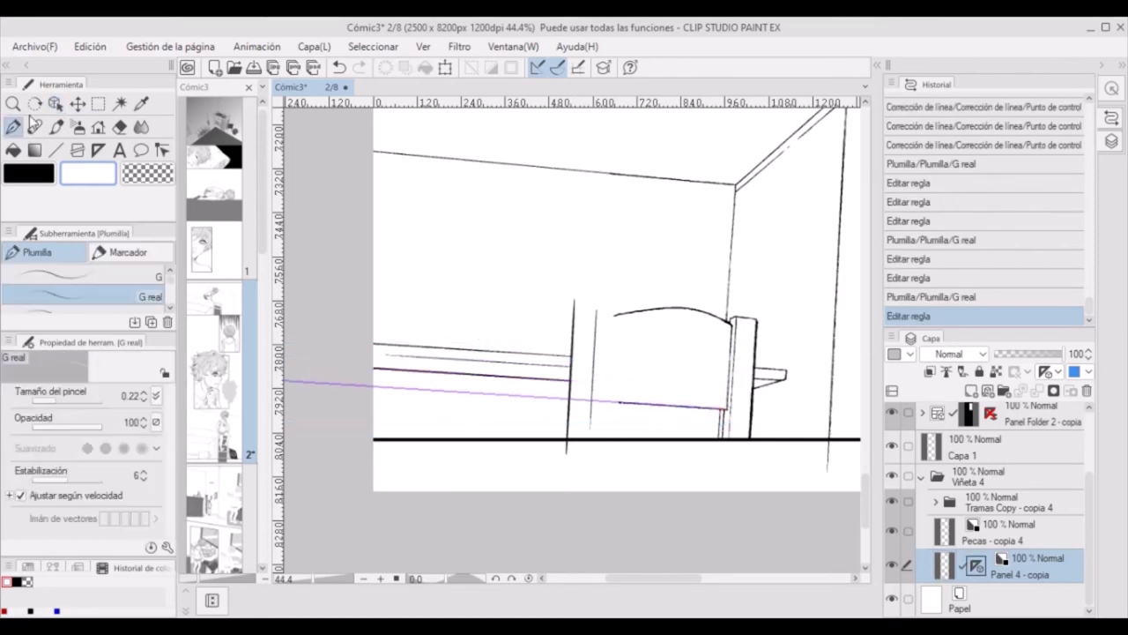
key(o)
drag(693, 406, 693, 314)
key(p)
drag(599, 324, 568, 323)
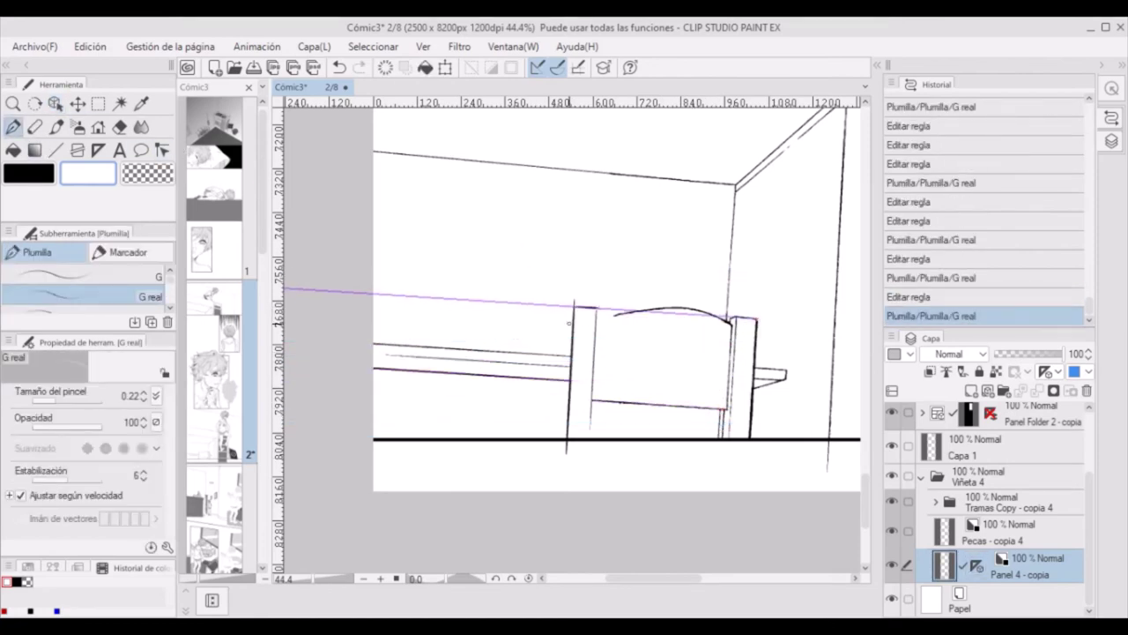
- Undo the left post's top edge, round its outer corner freehand without the ruler and erase the overshoot
click(977, 565)
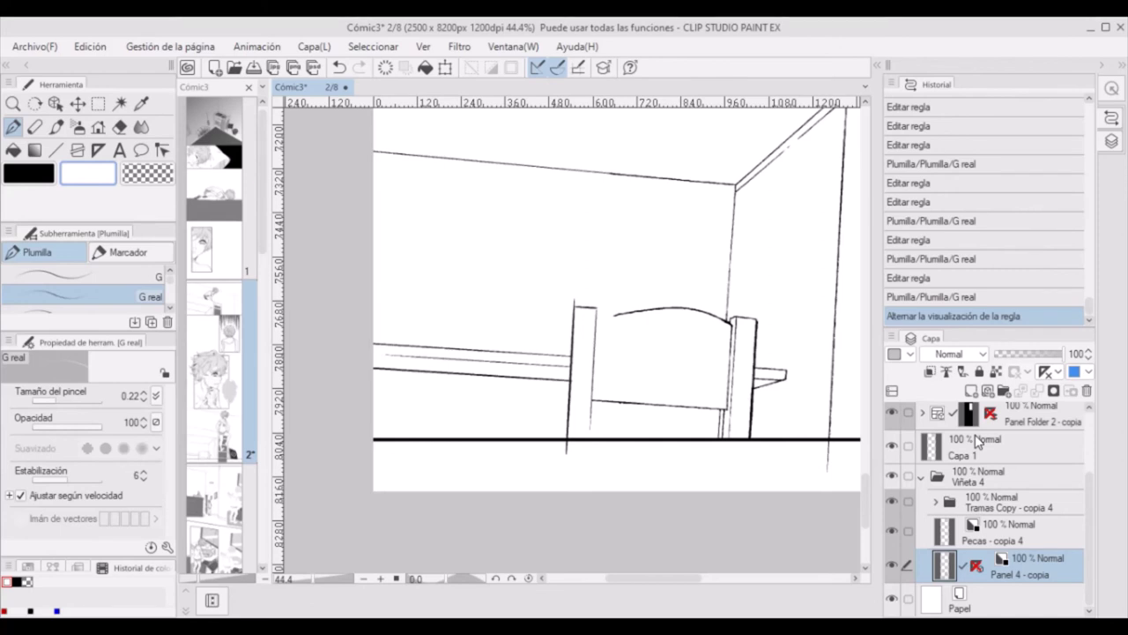
key(ctrl+z)
key(o)
drag(744, 324, 737, 339)
key(ctrl+z)
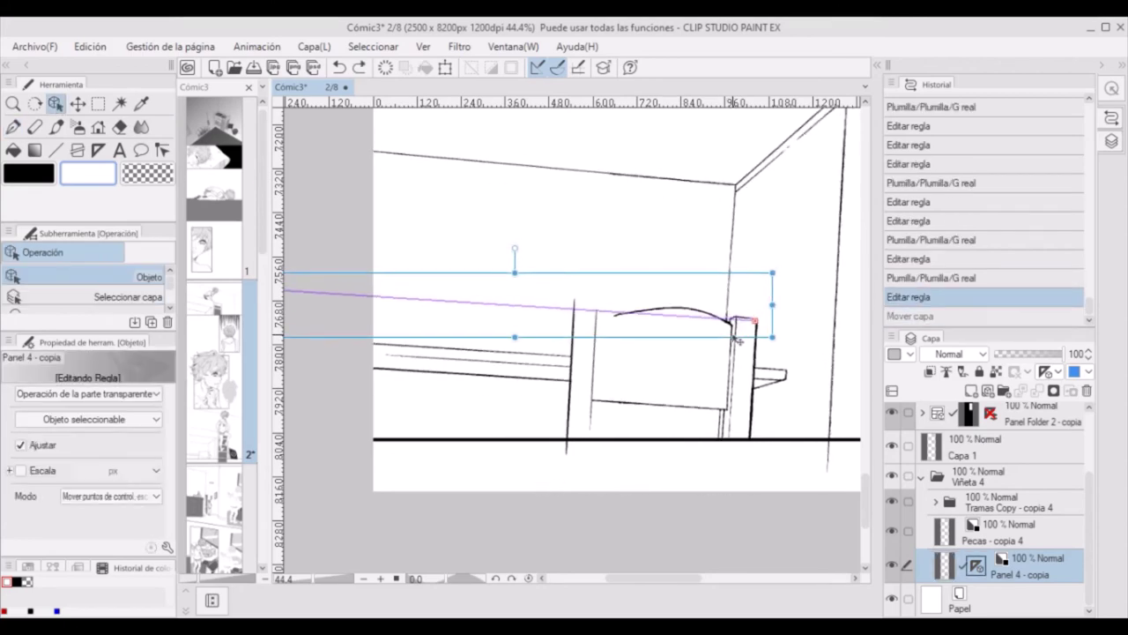
key(p)
click(577, 306)
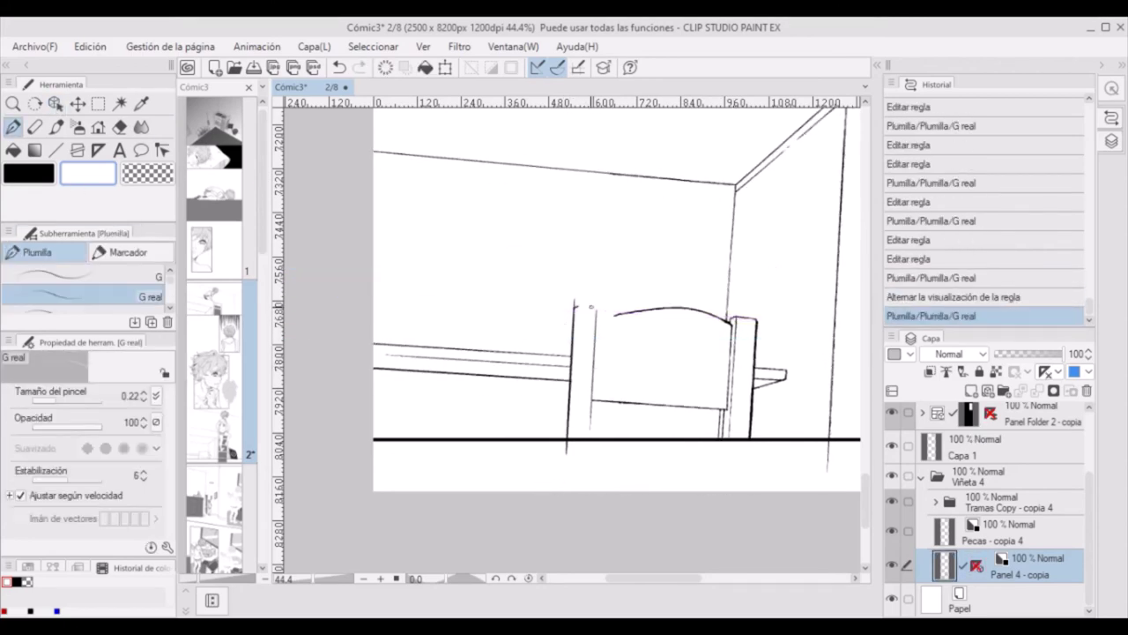
key(e)
click(575, 304)
click(591, 306)
click(577, 309)
- Show the ruler again to ink the left post's top edge, and erase the post's faint inner edge
click(976, 565)
key(o)
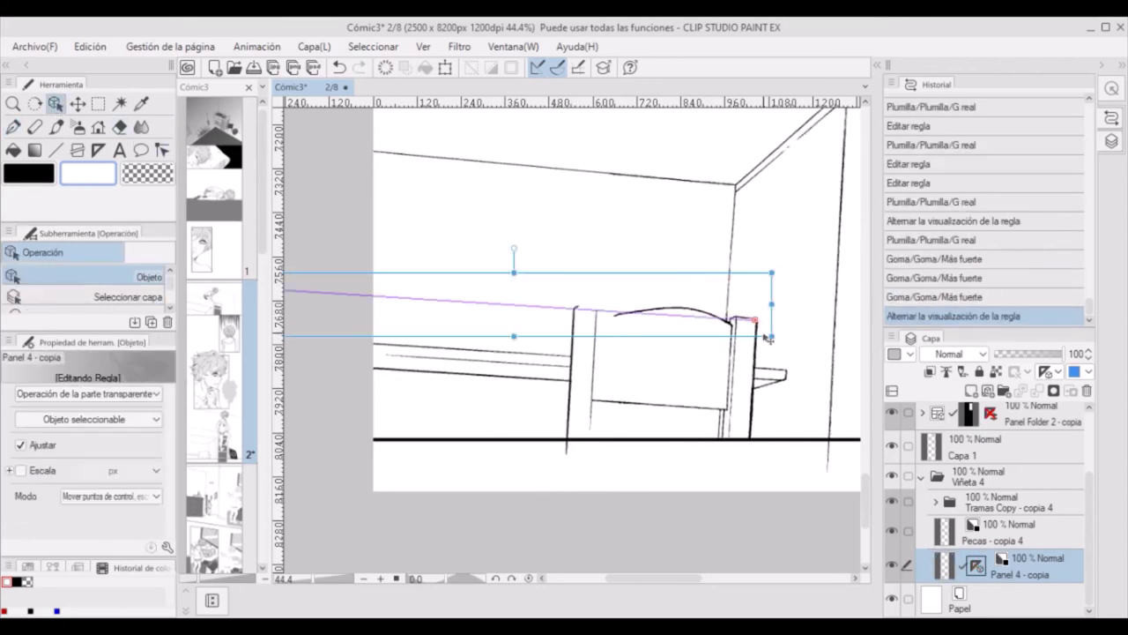
key(p)
drag(576, 308, 603, 310)
key(ctrl+shift+1)
key(e)
- Align the ruler with the left post's outer edge and ink a parallel line just inside it
key(y)
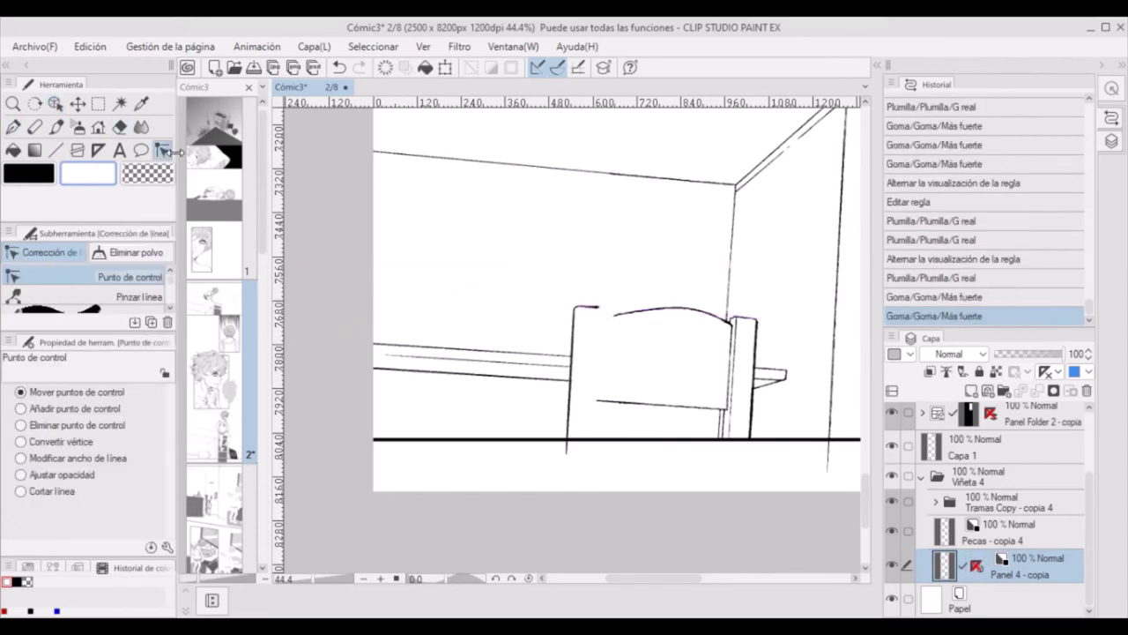
key(ctrl+shift+1)
drag(763, 321, 658, 501)
drag(659, 206, 667, 269)
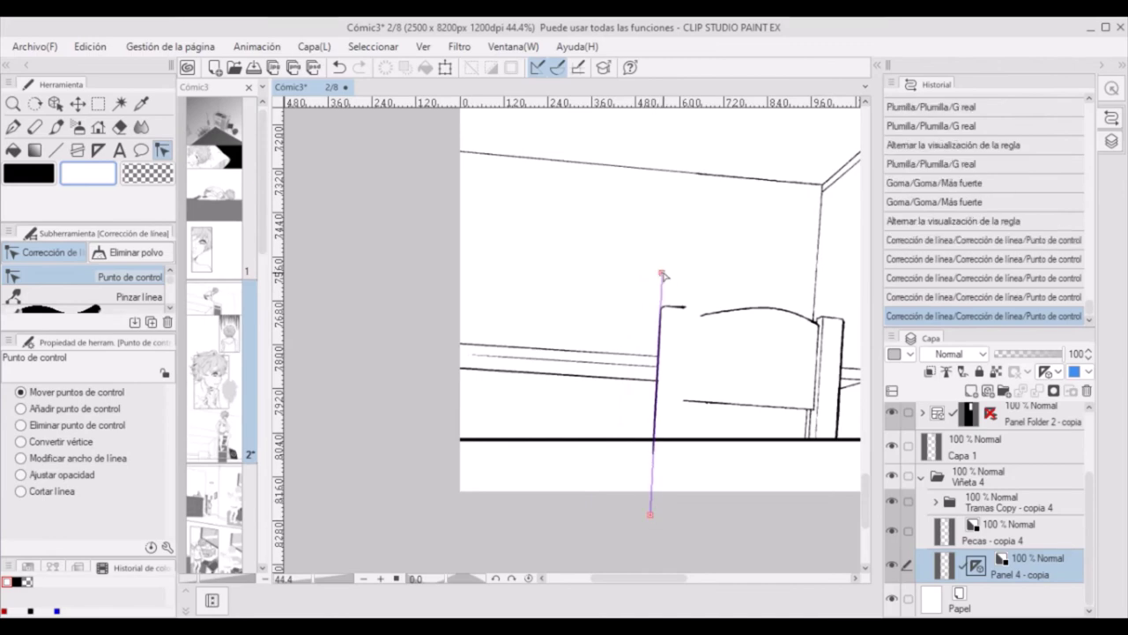
key(o)
key(p)
- Shift the ruler to the left post's inner edge, trim the overhanging top line and ink the edge down
key(o)
drag(662, 484, 678, 493)
key(p)
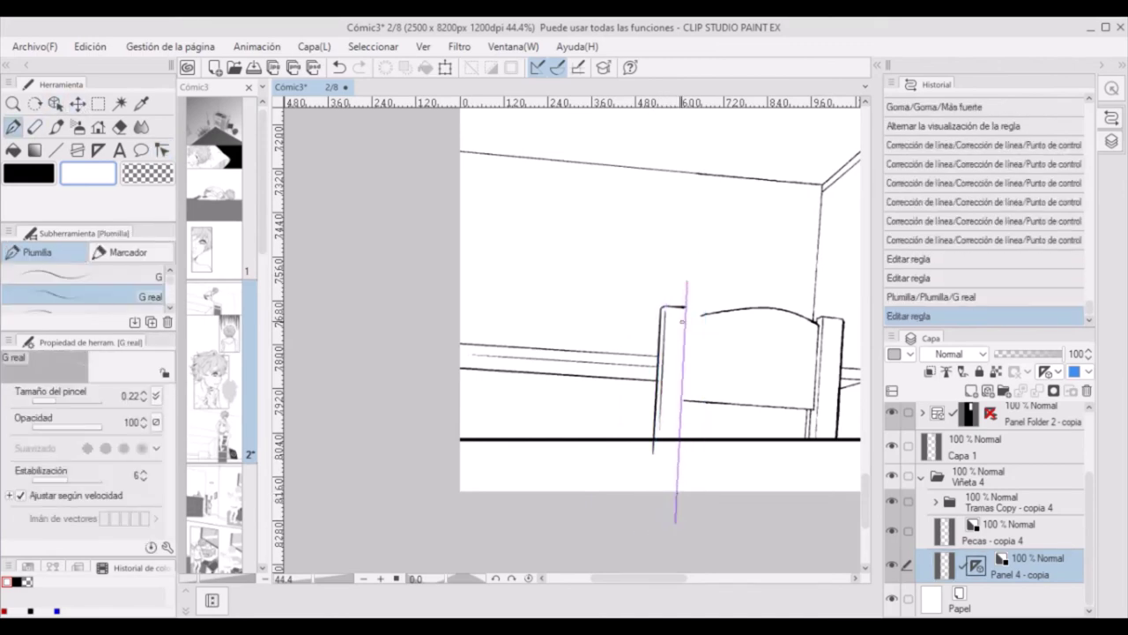
key(ctrl+z)
key(e)
drag(694, 300, 687, 310)
key(o)
click(681, 397)
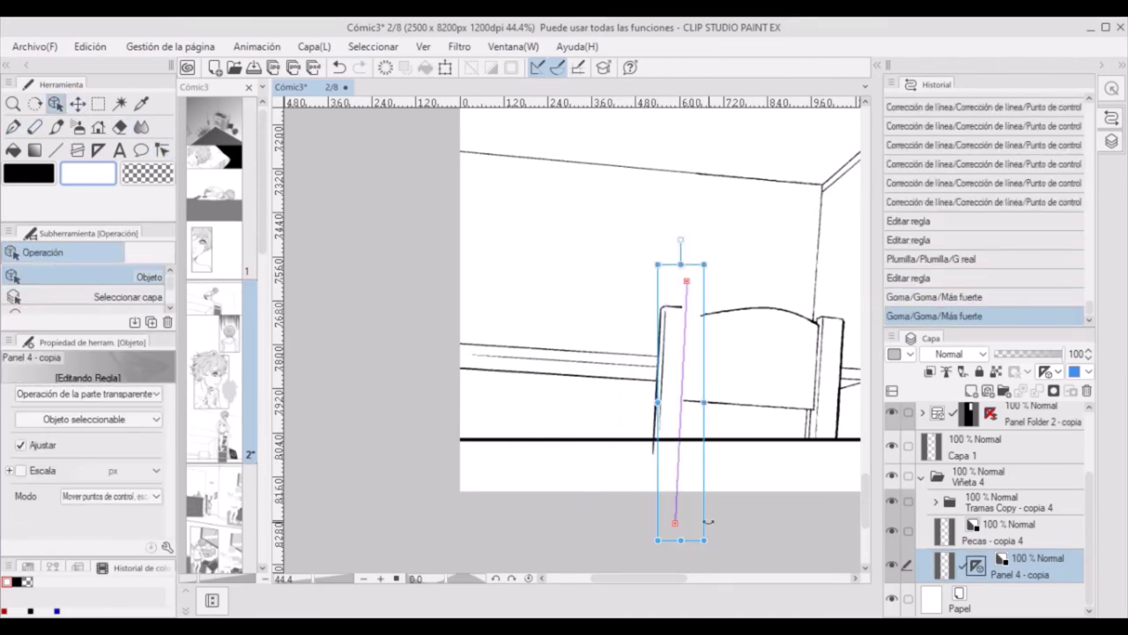
drag(682, 396, 691, 398)
click(19, 125)
key(ctrl+1)
- Join the backrest's curved top to the left post freehand and erase the line remnants around the post and below the frame
mouse_move(679, 308)
mouse_down()
mouse_move(679, 489)
mouse_move(686, 309)
mouse_up()
drag(686, 315, 732, 308)
drag(731, 308, 745, 315)
key(e)
mouse_move(654, 354)
mouse_down()
mouse_move(671, 360)
mouse_move(671, 399)
mouse_up()
drag(681, 440, 681, 490)
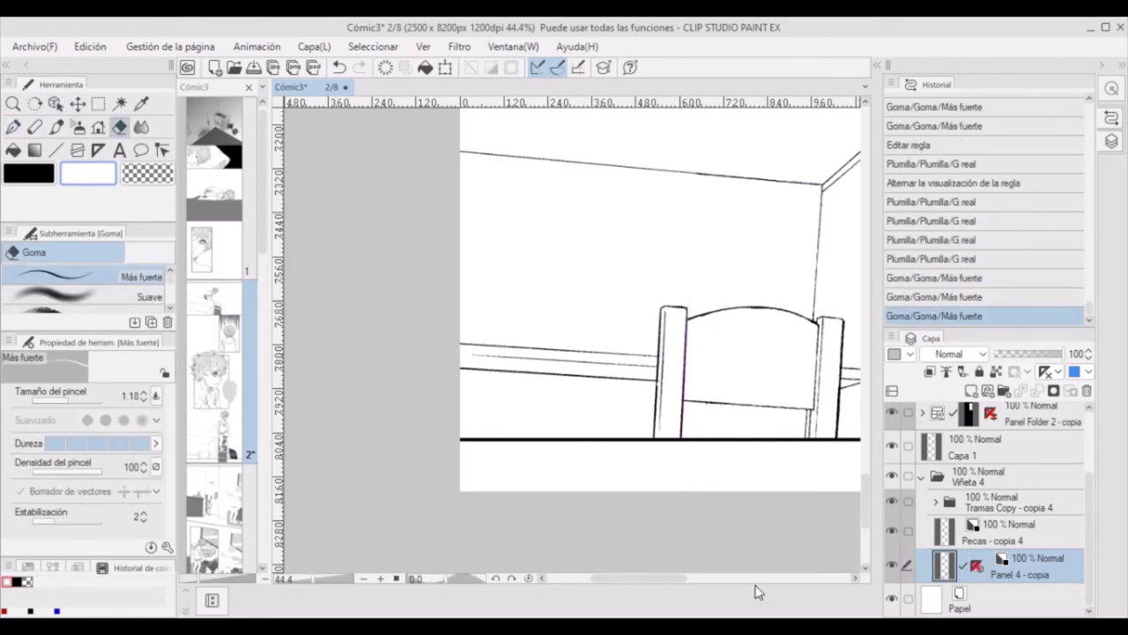
- Touch up the desk line at the page's left edge and erase the line ends overhanging below the panel frame
scroll(750, 521, right, 5)
key(p)
drag(470, 353, 476, 379)
key(e)
scroll(568, 291, right, 9)
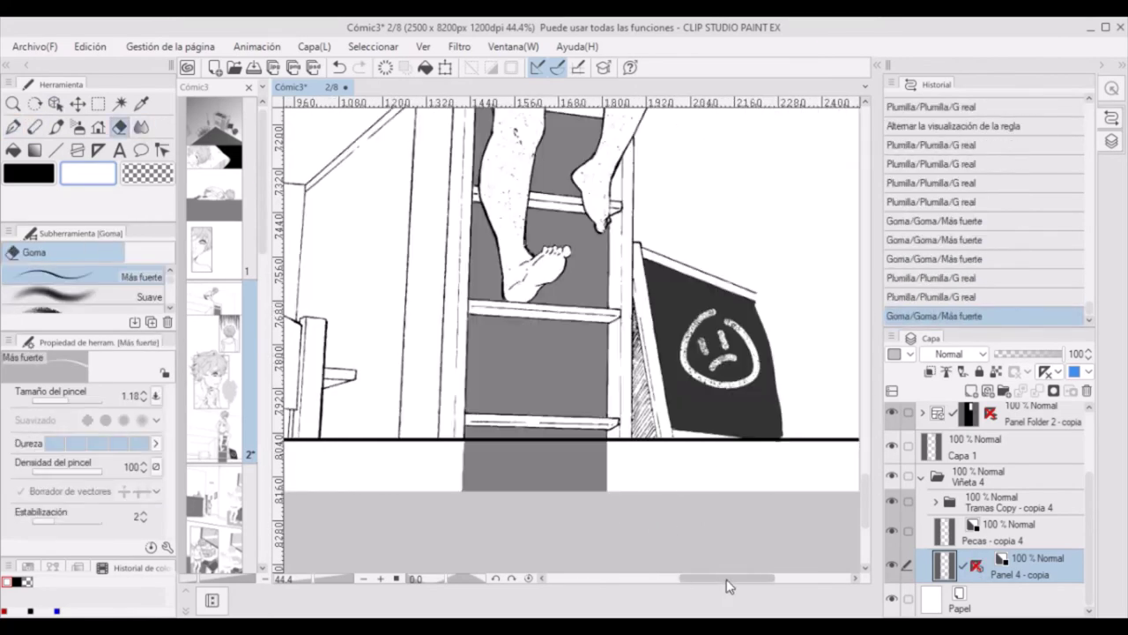
- On the 85L 80% tone layer's mask, straighten the chalkboard's right tone edge and erase the excess tone outside it
key(u)
scroll(1013, 511, down, 5)
click(1031, 457)
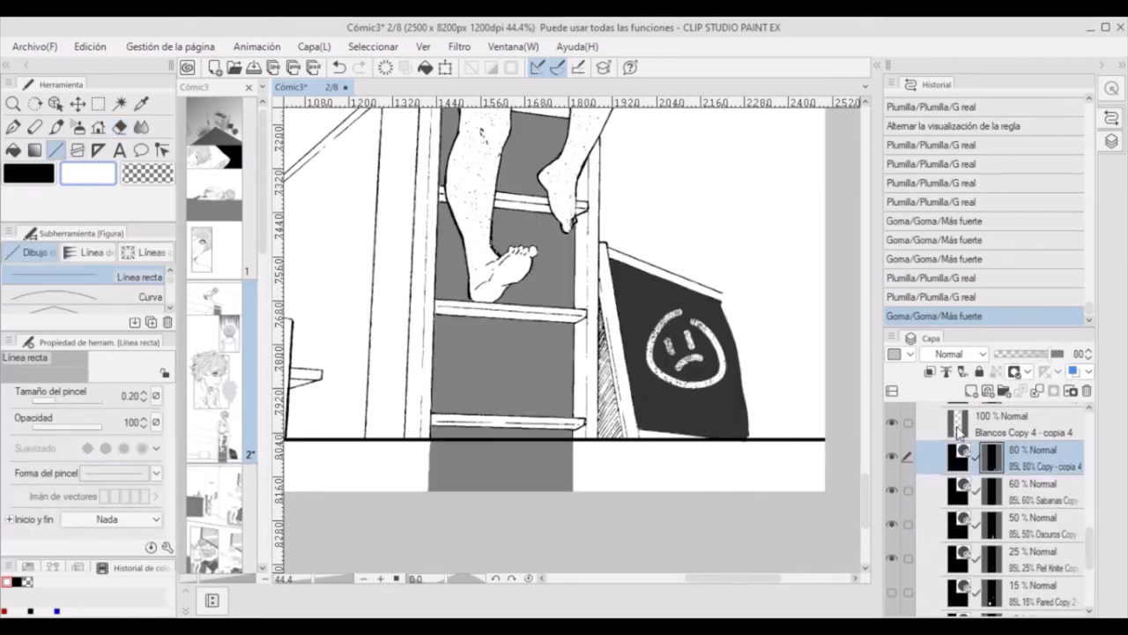
mouse_move(725, 298)
mouse_down()
mouse_move(766, 490)
mouse_move(735, 301)
mouse_move(745, 300)
mouse_up()
key(p)
key(e)
drag(739, 294, 745, 299)
drag(739, 294, 748, 294)
drag(746, 294, 750, 292)
drag(756, 441, 765, 490)
drag(757, 441, 765, 490)
key(p)
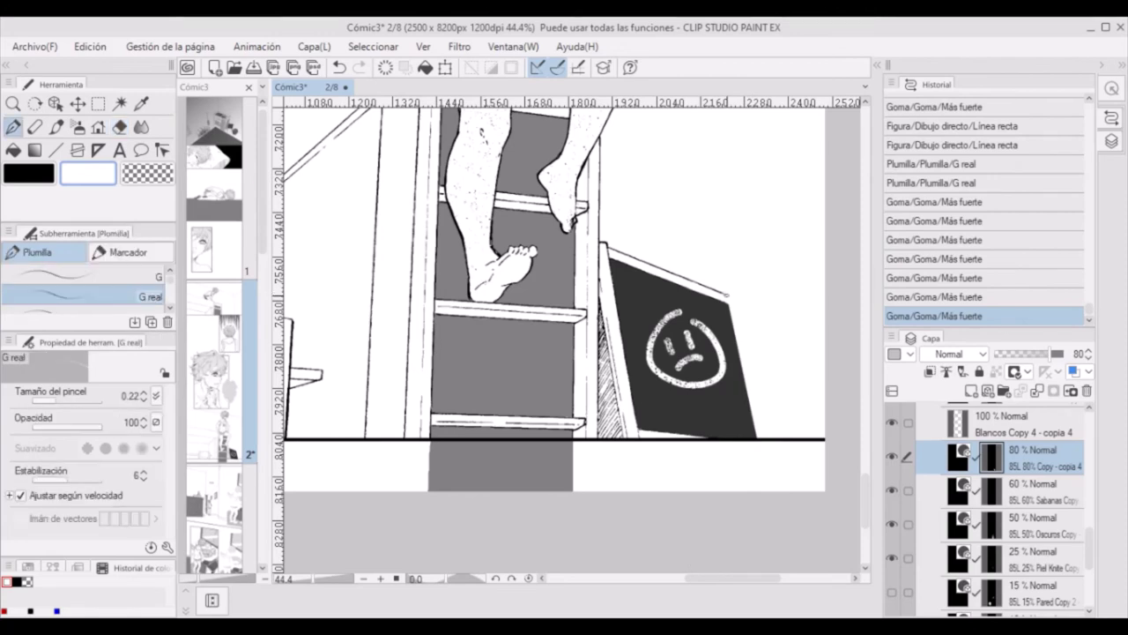
drag(728, 297, 735, 302)
drag(728, 296, 734, 292)
drag(728, 296, 733, 292)
key(u)
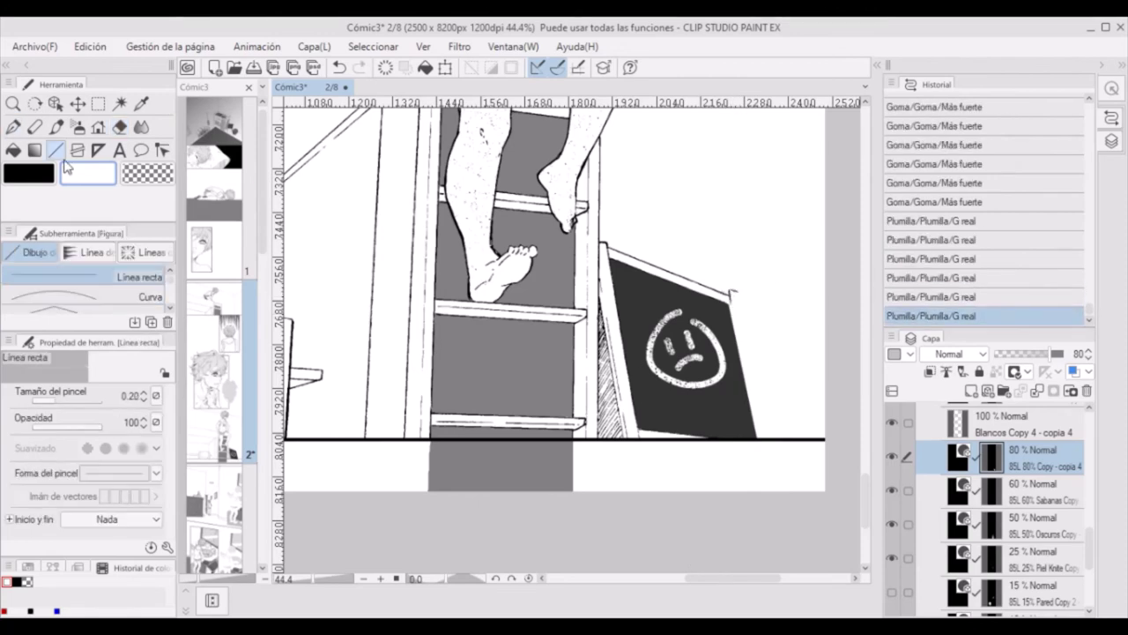
scroll(794, 352, left, 5)
scroll(1089, 598, down, 5)
drag(731, 580, 774, 580)
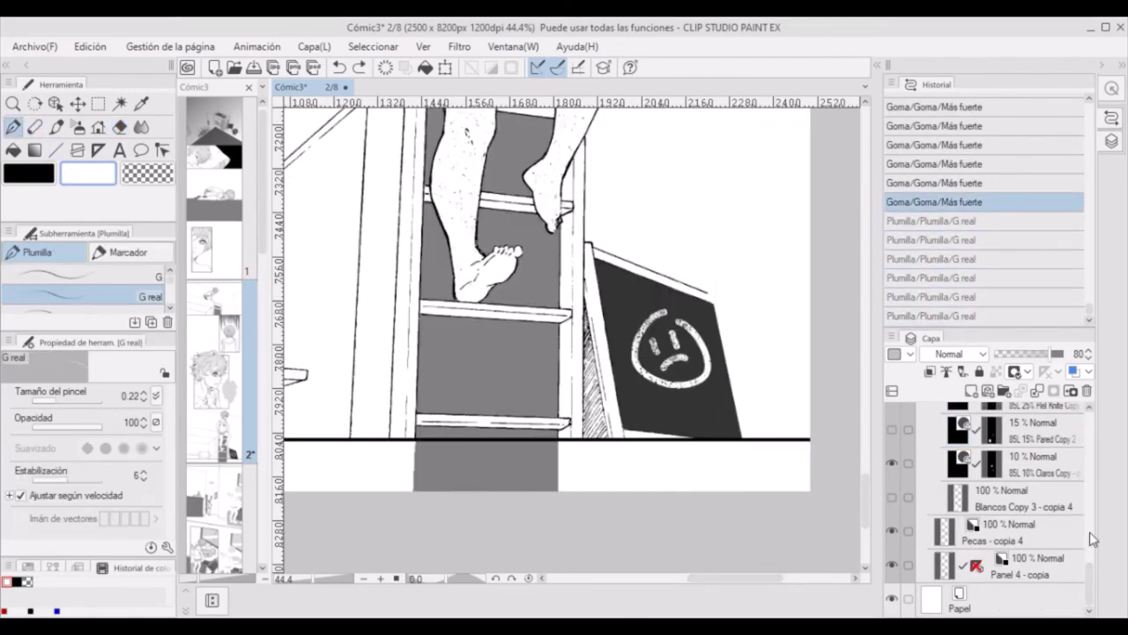
- On Panel 4 - copia, align the ruler with the chalkboard's right edge and ink it down to the panel frame
key(p)
click(976, 565)
key(y)
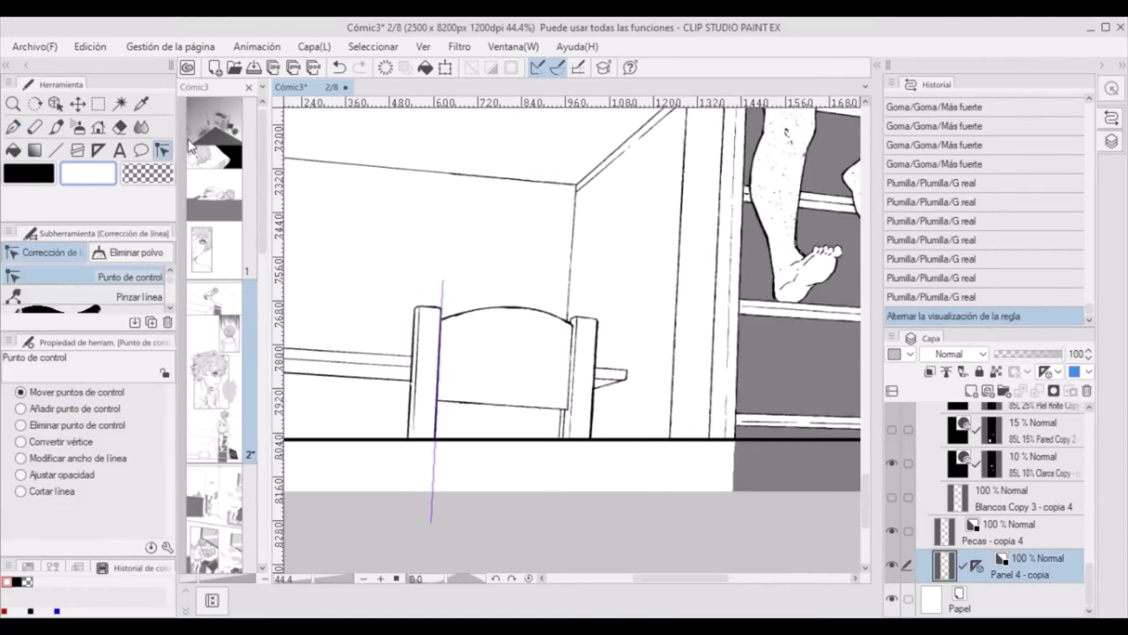
drag(582, 458, 726, 511)
key(o)
click(609, 487)
key(p)
drag(680, 281, 721, 437)
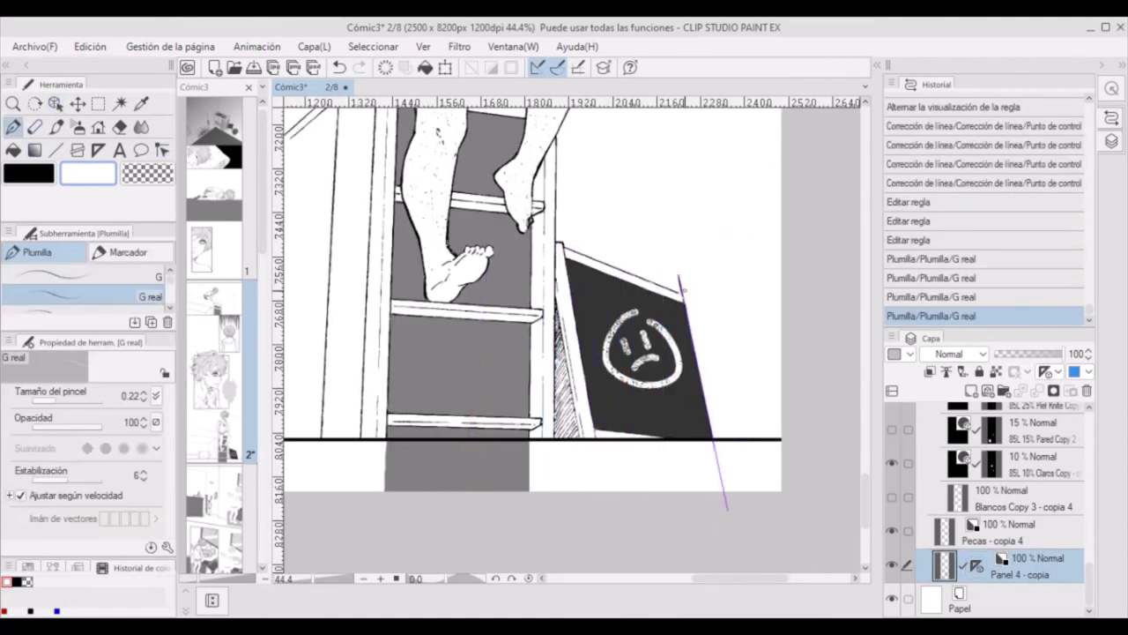
- Shift the ruler slightly outward and ink a parallel outer edge for the chalkboard's right leg
key(o)
drag(726, 507, 739, 507)
key(p)
drag(689, 278, 723, 439)
key(y)
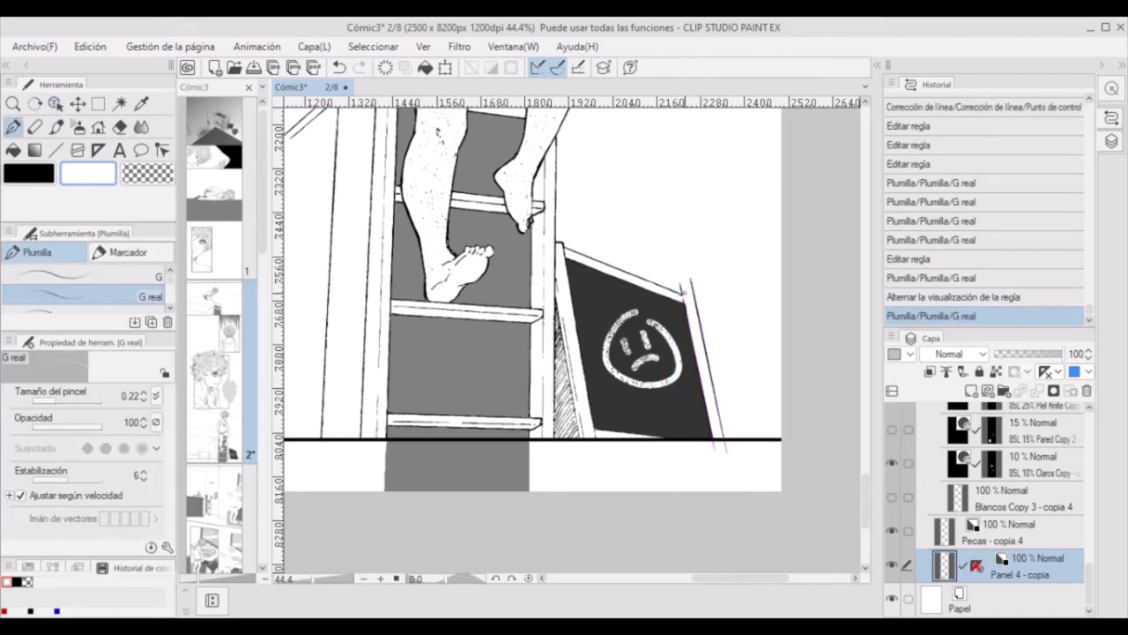
- Finish the chalkboard's right leg freehand and erase its line ends overhanging the top and the panel frame
drag(682, 283, 688, 298)
mouse_move(725, 450)
mouse_down()
mouse_move(699, 295)
mouse_move(712, 370)
mouse_up()
drag(712, 388, 728, 454)
key(e)
drag(714, 445, 685, 538)
- Erase the ladder's dark tone below the panel frame on the 85L 50% Oscuros layer and save the page
ctrl+shift+click(389, 452)
mouse_move(389, 452)
mouse_down()
mouse_move(522, 452)
mouse_move(461, 468)
mouse_up()
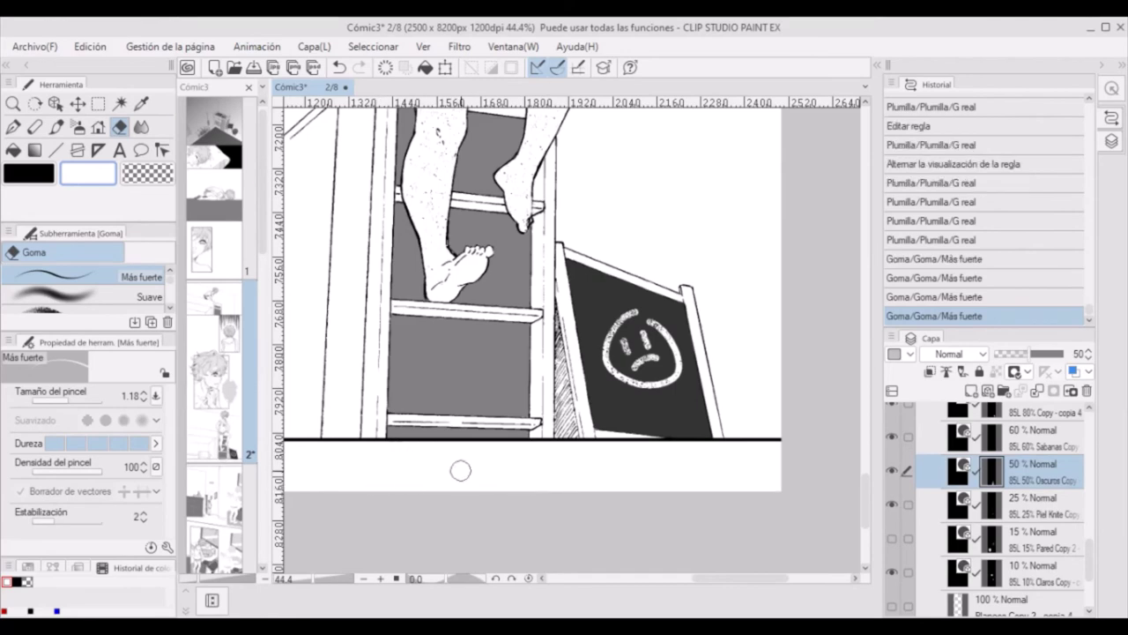
scroll(851, 449, down, 3)
key(ctrl+s)
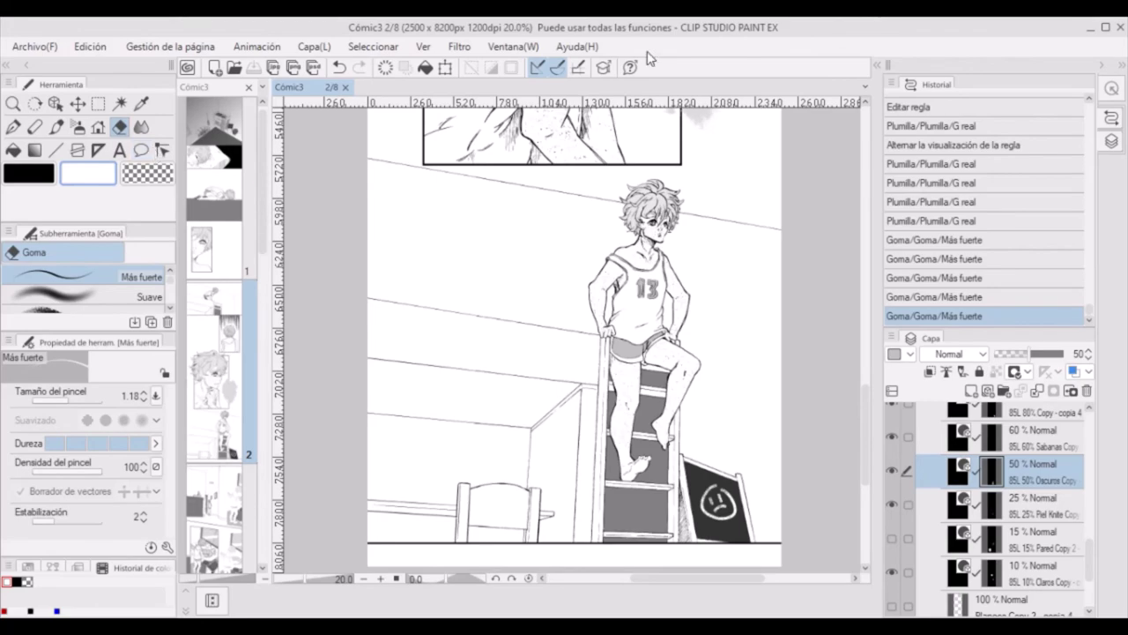
- Open page 3 of the comic and hide its Panel Folder 2, Panel Folder 1 and Panel Folder 4 copies
scroll(858, 281, up, 10)
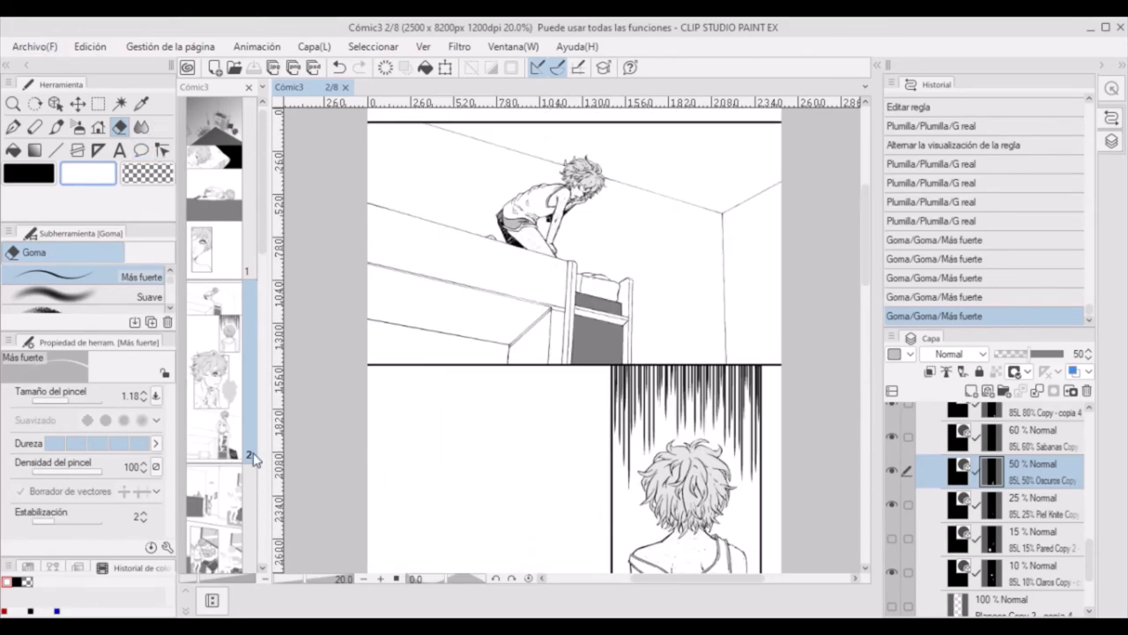
double_click(221, 515)
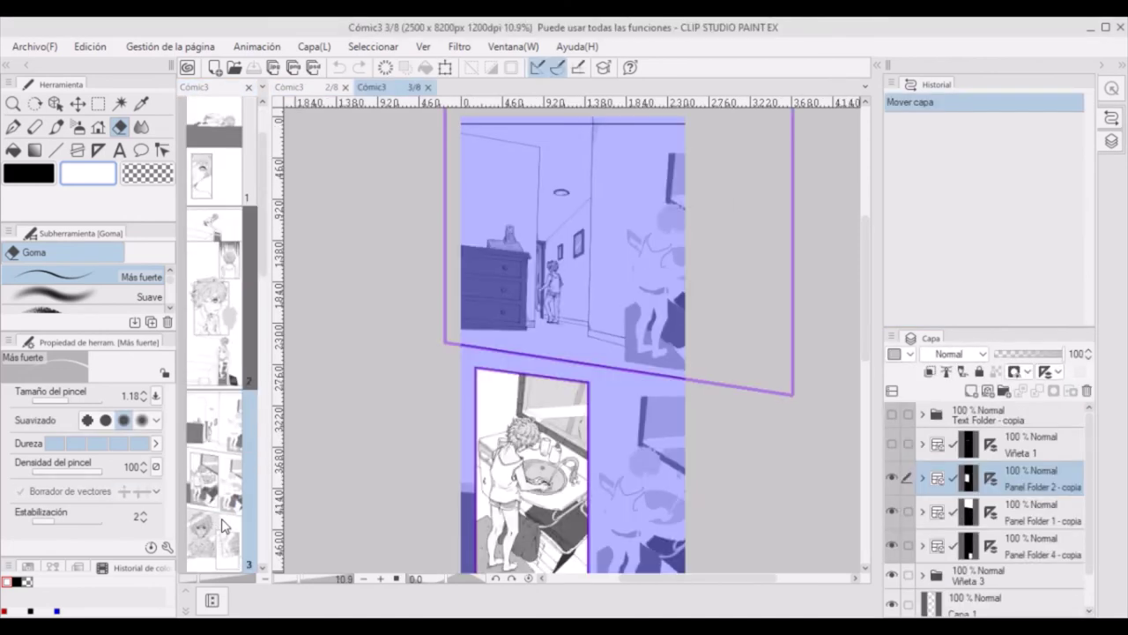
click(892, 476)
scroll(987, 494, down, 1)
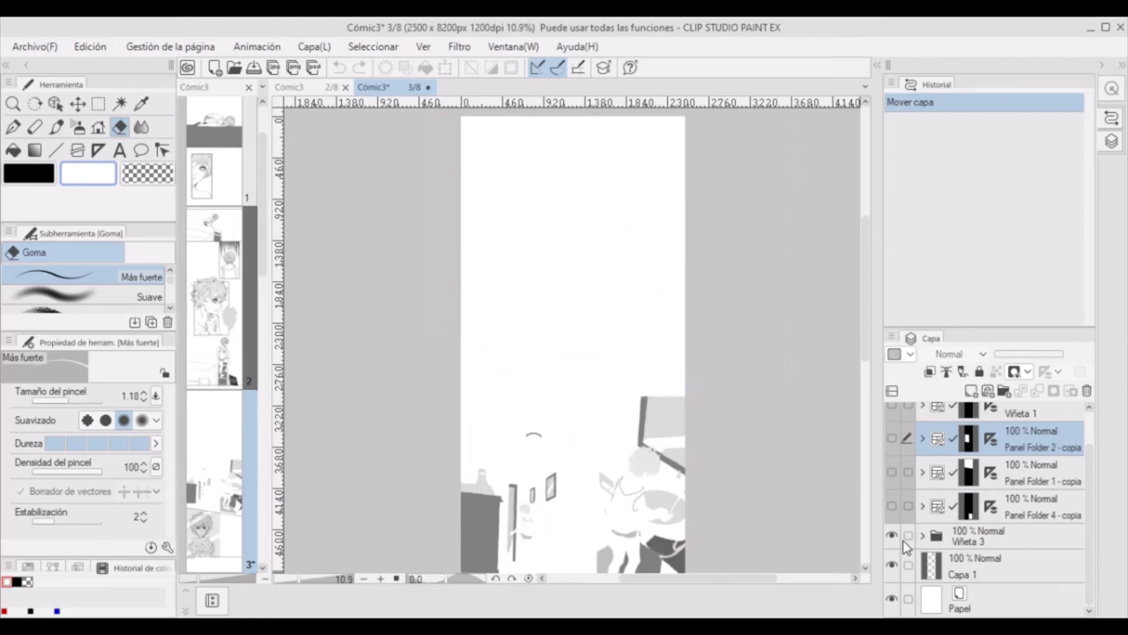
- Marquee-select the empty strip beside the hallway in the first panel and delete its stray tones on the lighter 85L tone layers
key(m)
drag(728, 127, 614, 432)
scroll(987, 494, down, 1)
click(1026, 502)
key(Delete)
click(1023, 476)
key(Delete)
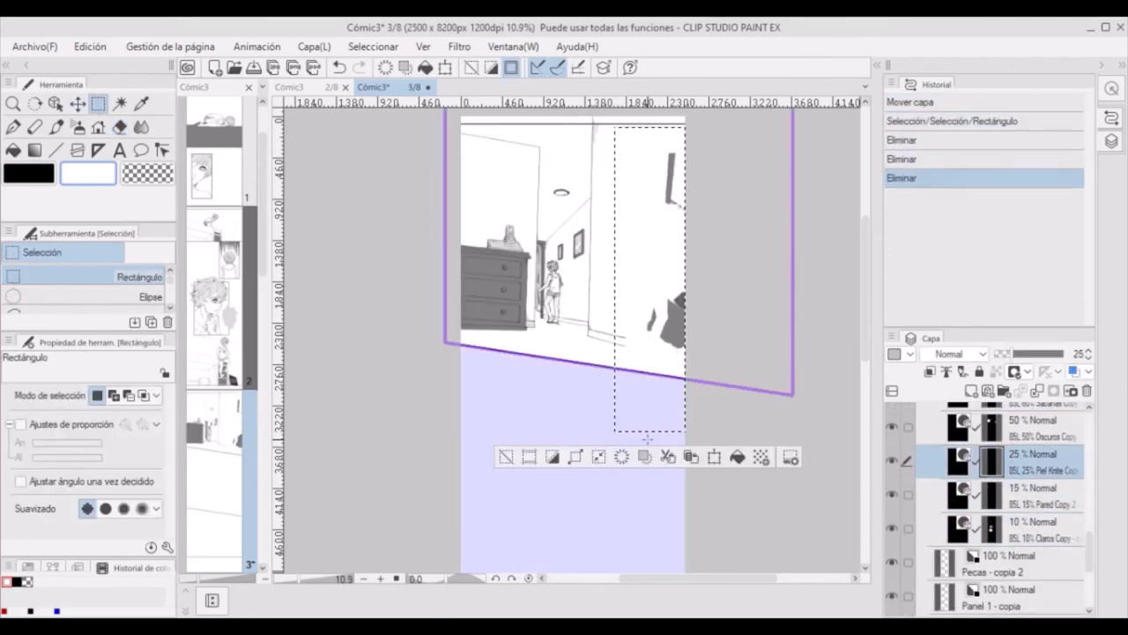
- Delete the remaining dark stray tones in the selected strip on the 85L layers from 50% up to 80% and deselect
click(1020, 454)
key(Delete)
key(Delete)
click(1022, 420)
key(Delete)
key(Delete)
scroll(1022, 423, up, 1)
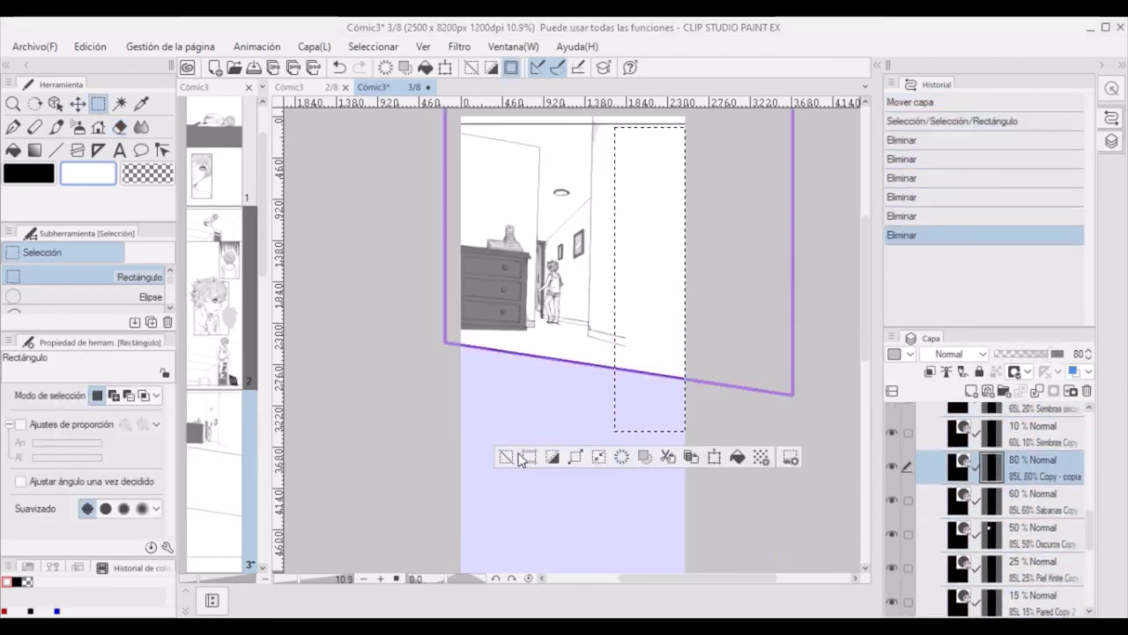
key(ctrl+d)
- Hide the first panel's tone folder and erase the stray line bits on the Panel 1 - copia layer
scroll(1005, 502, down, 3)
click(1007, 520)
key(e)
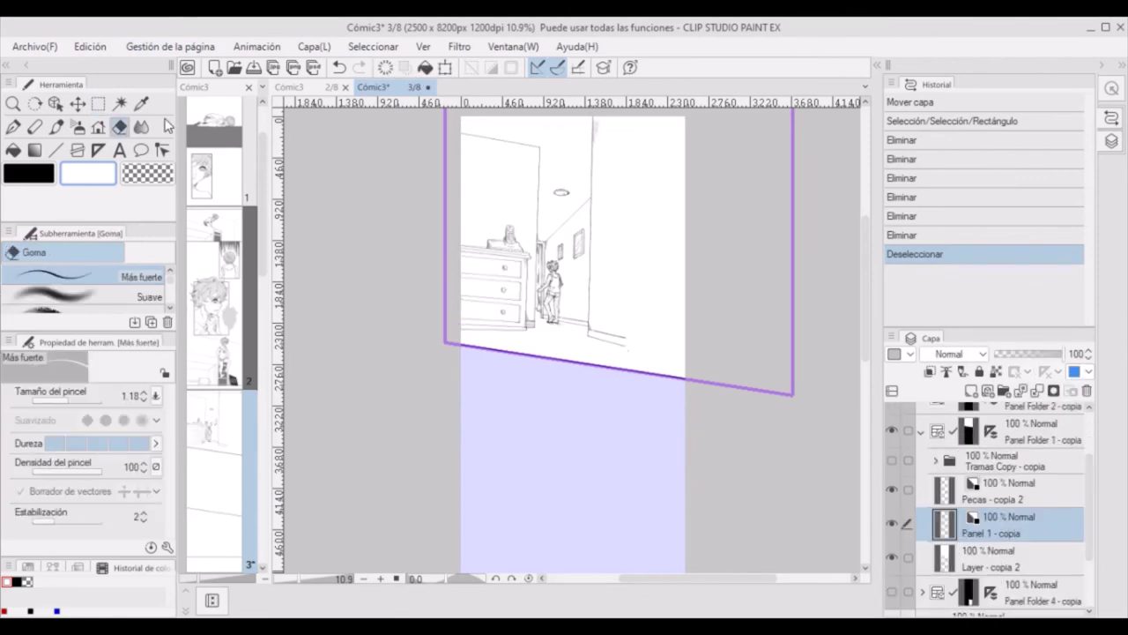
click(602, 387)
- Lay a linear ruler along the hallway's lower baseboard line out past the page edge and adjust it to the existing line
key(u)
scroll(603, 387, up, 4)
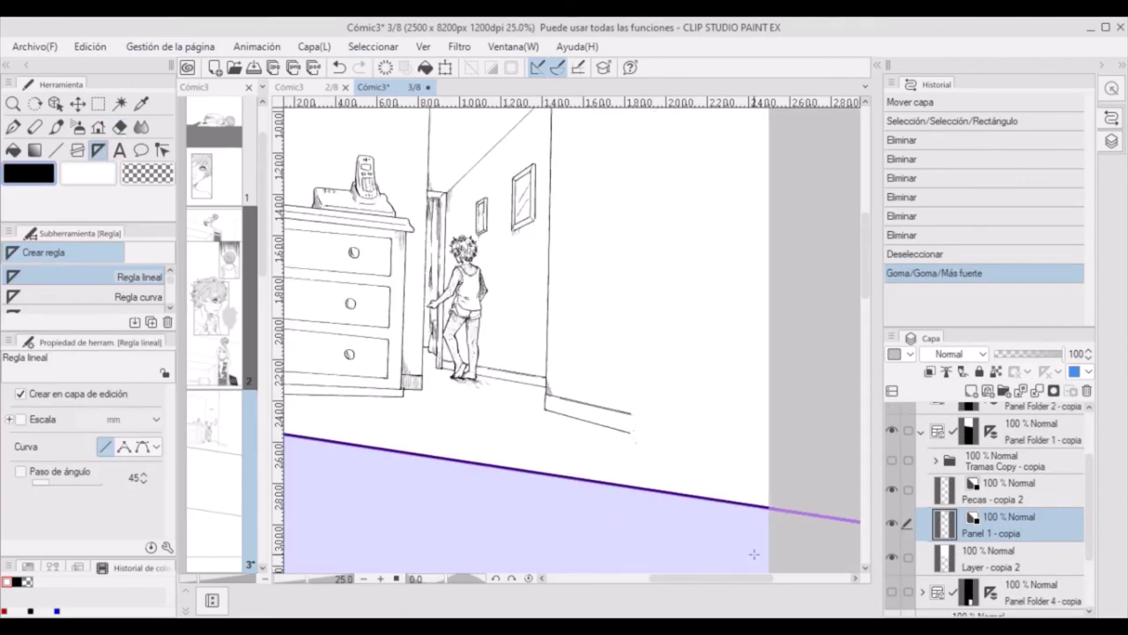
drag(518, 408, 854, 503)
key(o)
click(582, 486)
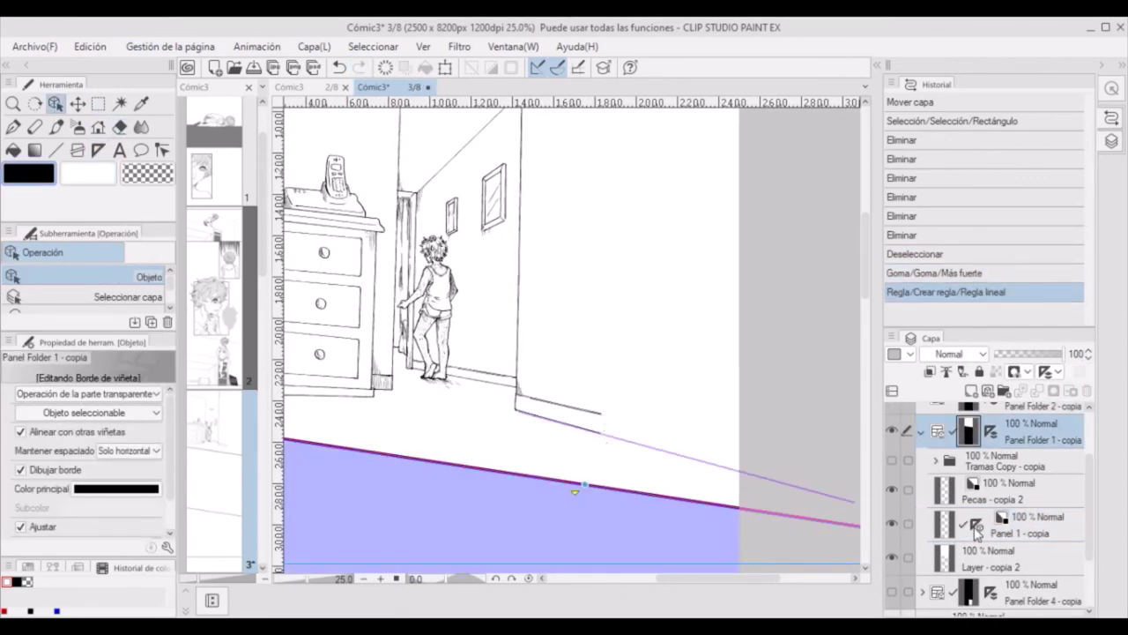
click(766, 479)
drag(767, 479, 769, 490)
scroll(655, 333, up, 1)
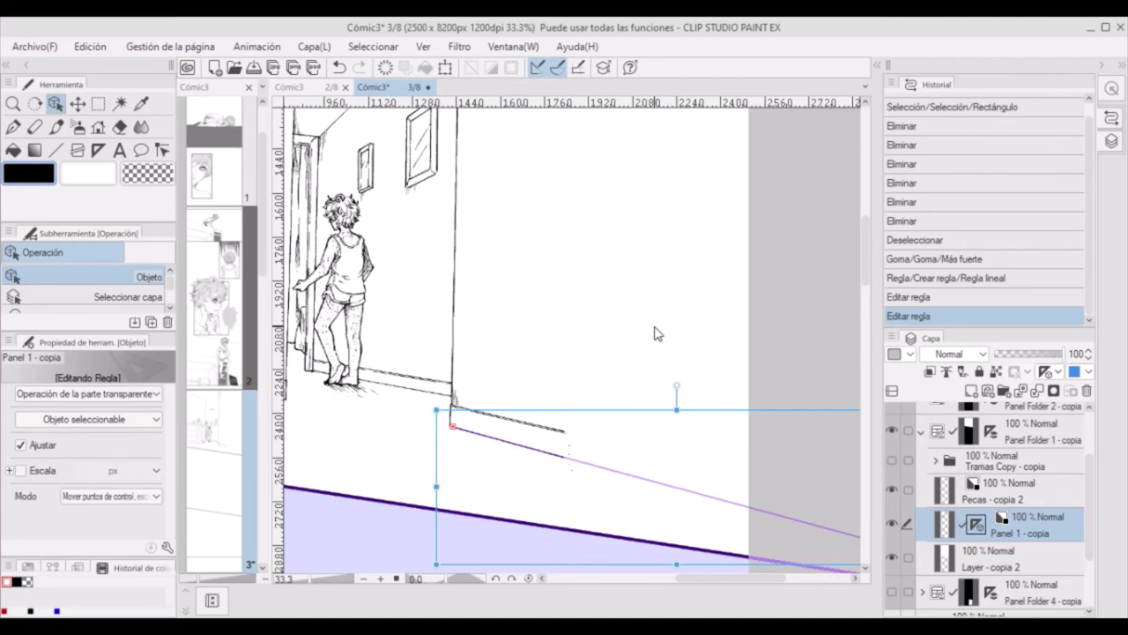
- Erase the rough end of the lower baseboard line and ink it along the ruler to the page edge with G real
scroll(654, 333, down, 3)
key(e)
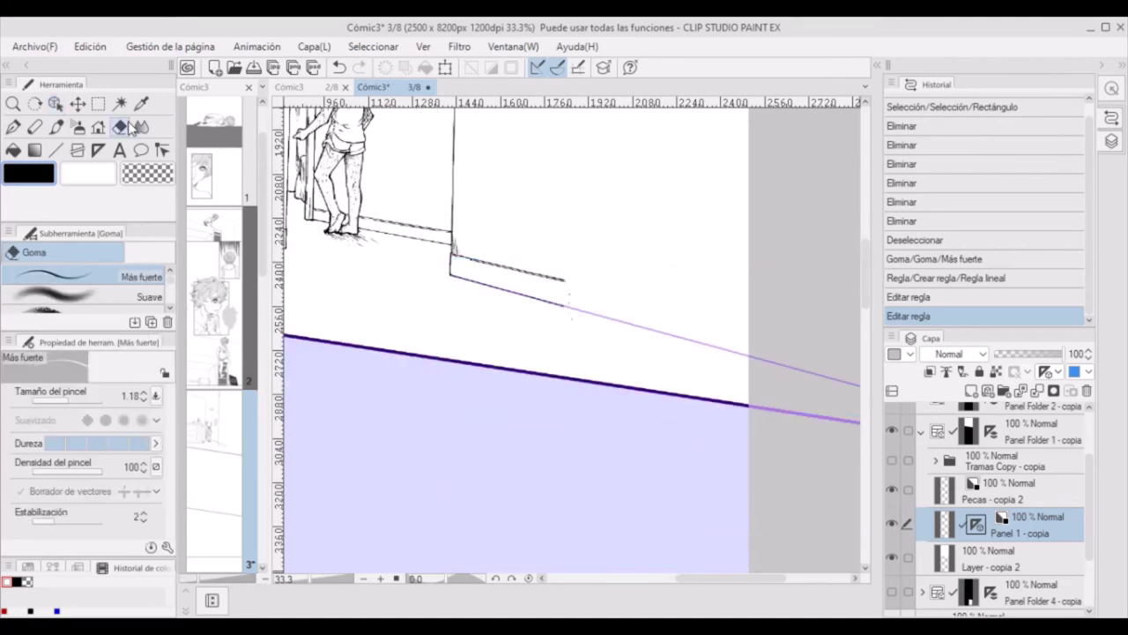
key(p)
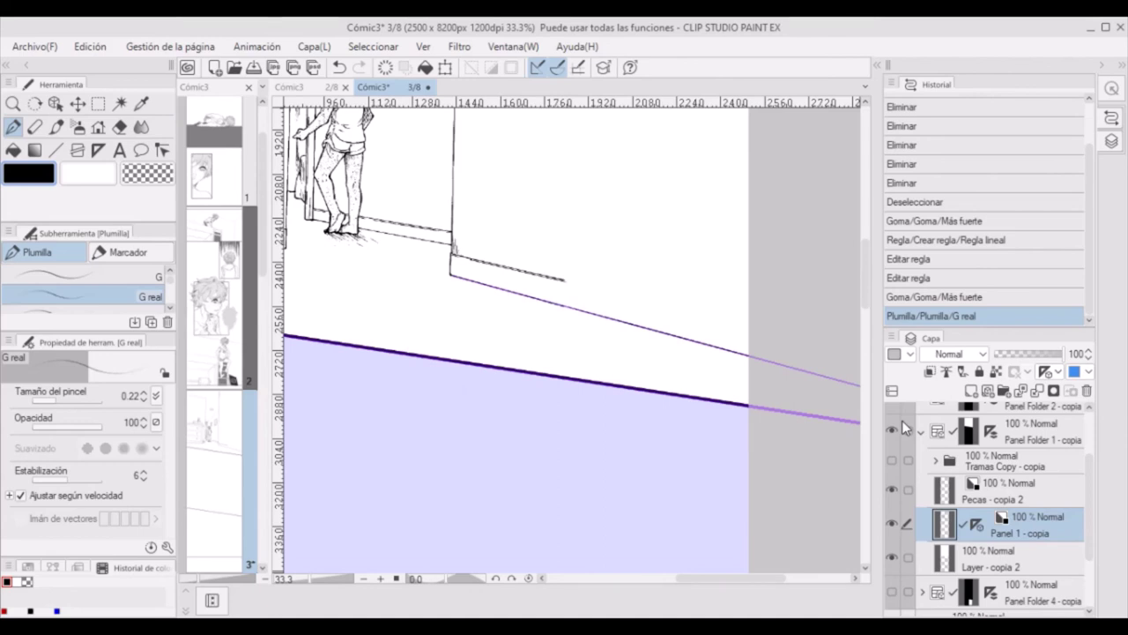
- Move the ruler onto the upper baseboard line with control-point correction and ink that double line out to the page edge
scroll(528, 353, up, 1)
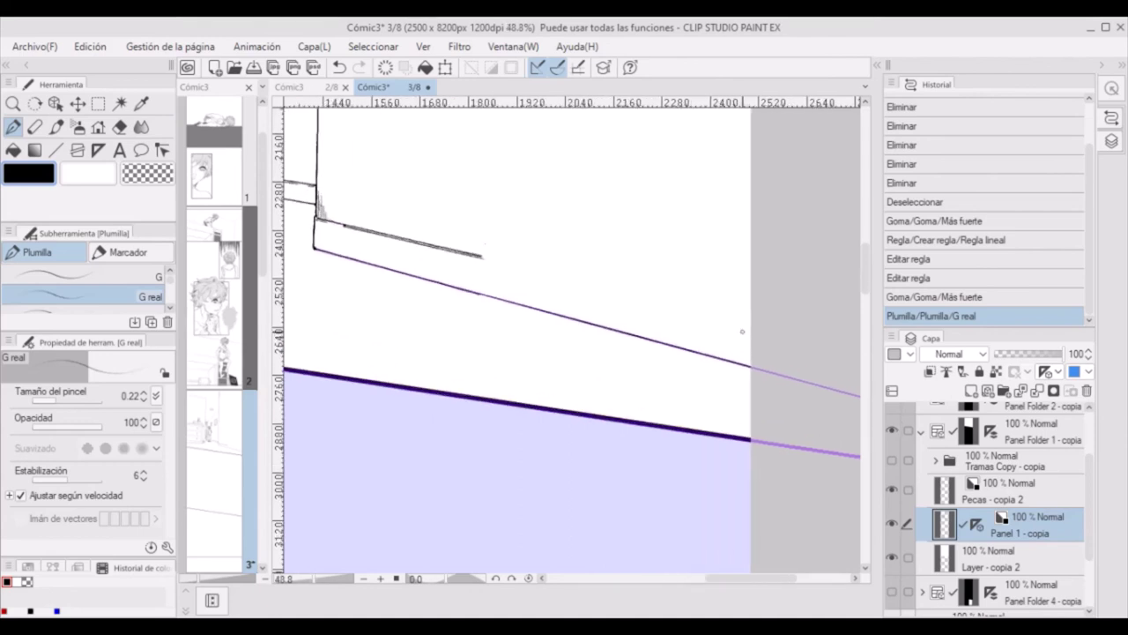
key(y)
drag(478, 252, 547, 291)
scroll(702, 384, up, 1)
drag(702, 383, 828, 350)
key(p)
mouse_move(598, 298)
mouse_down()
mouse_move(441, 258)
mouse_move(542, 265)
mouse_move(617, 290)
mouse_up()
key(y)
key(p)
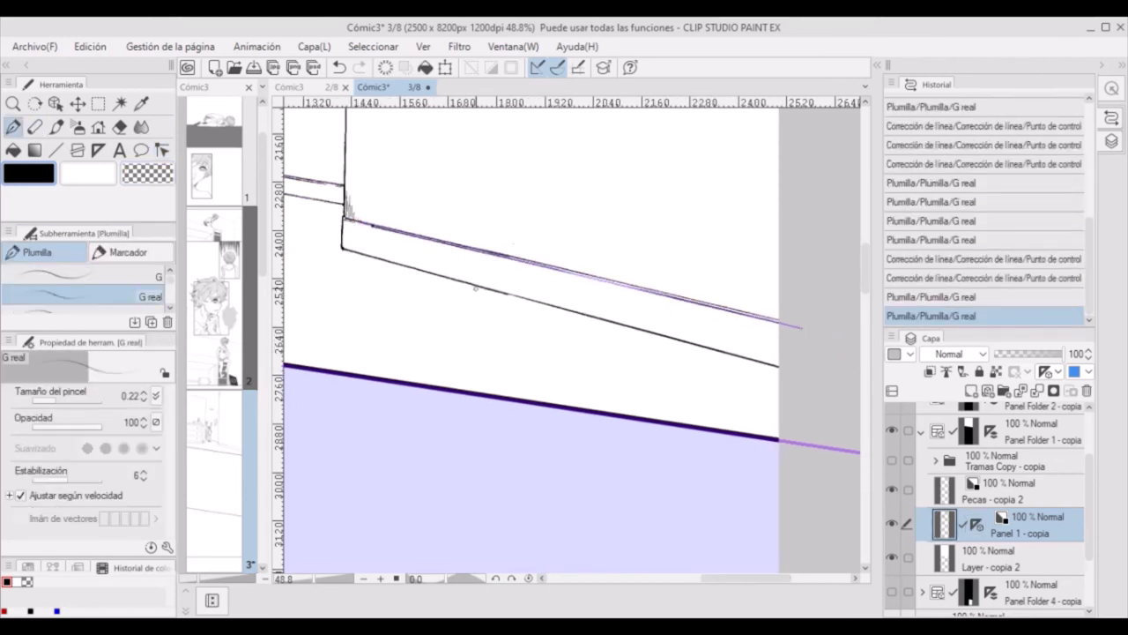
click(463, 324)
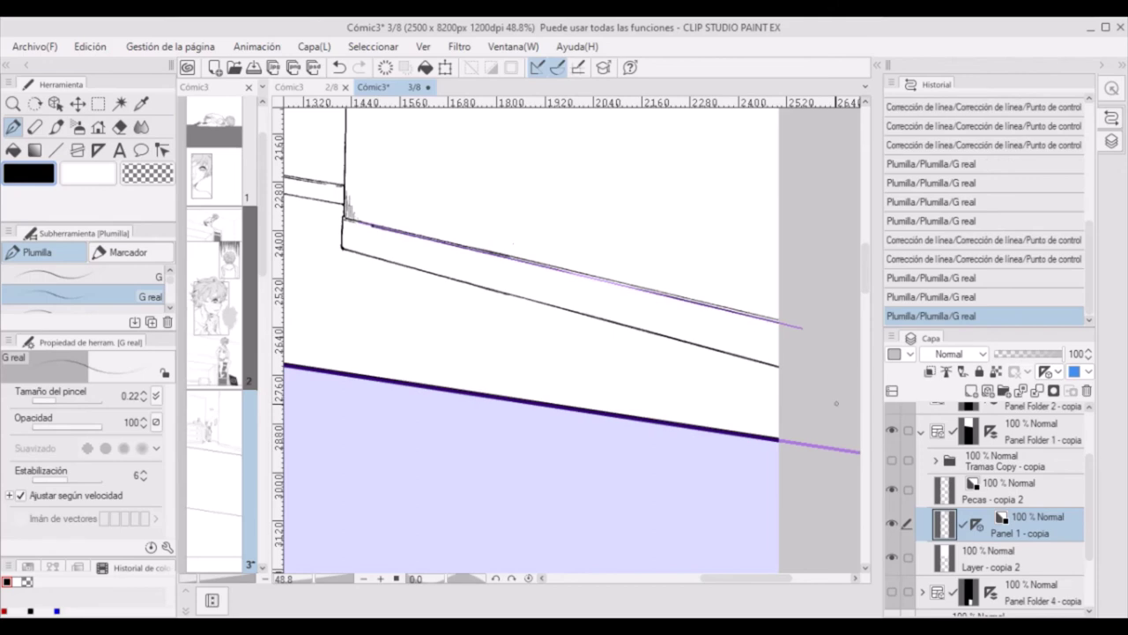
- Turn off the ruler on the Panel 1 - copia layer, erase leftover stray marks and show the panel's tones again
scroll(835, 404, left, 3)
scroll(866, 379, up, 10)
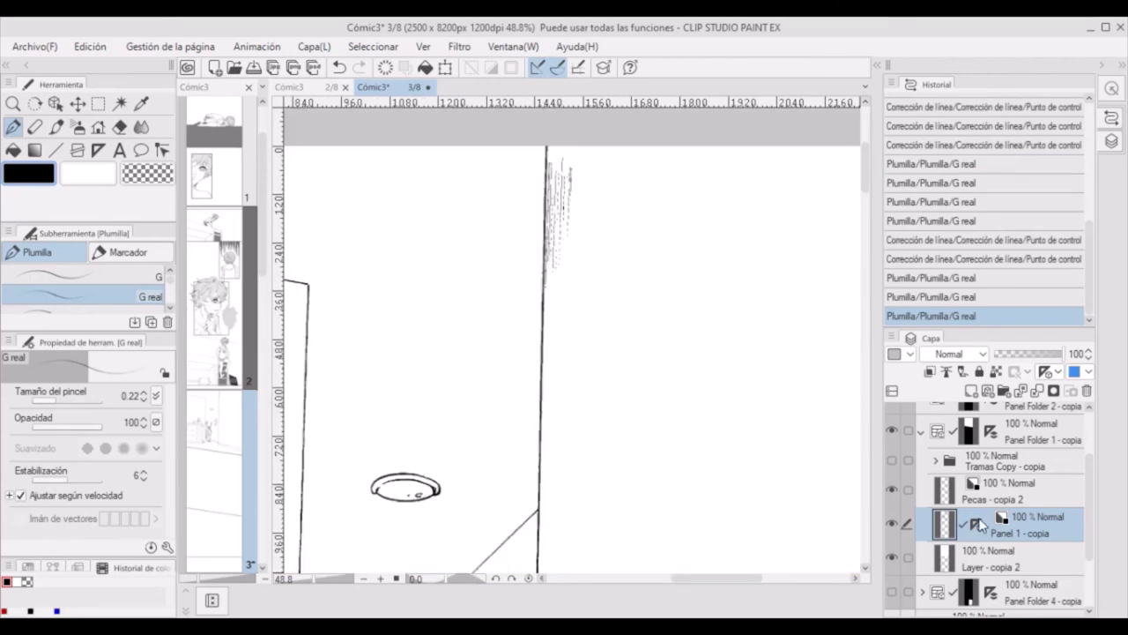
click(976, 524)
click(120, 127)
scroll(571, 352, down, 10)
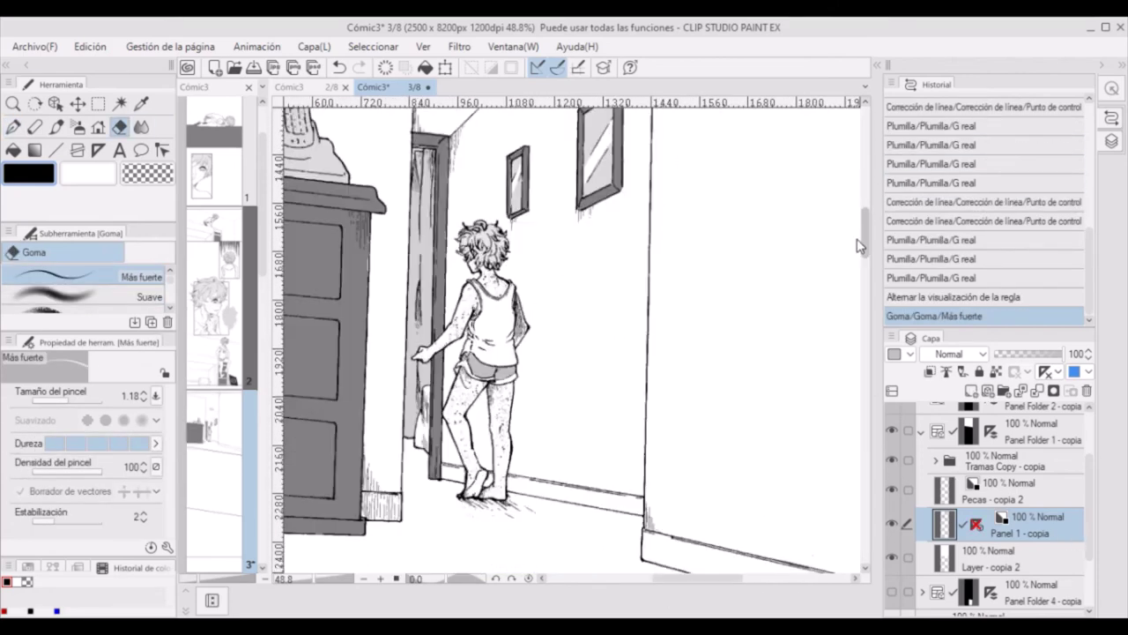
- Touch up the dark tone around the dresser and door frame with G real on the 85L 50% Oscuros layer
scroll(892, 512, down, 5)
click(892, 512)
key(p)
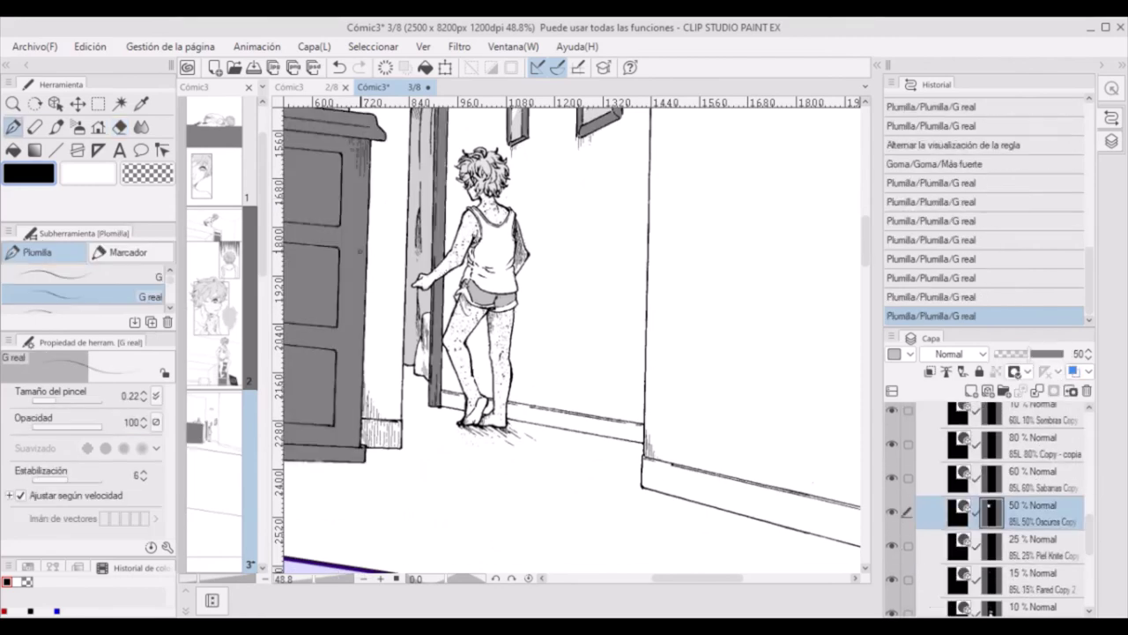
scroll(381, 254, up, 1)
scroll(367, 113, up, 1)
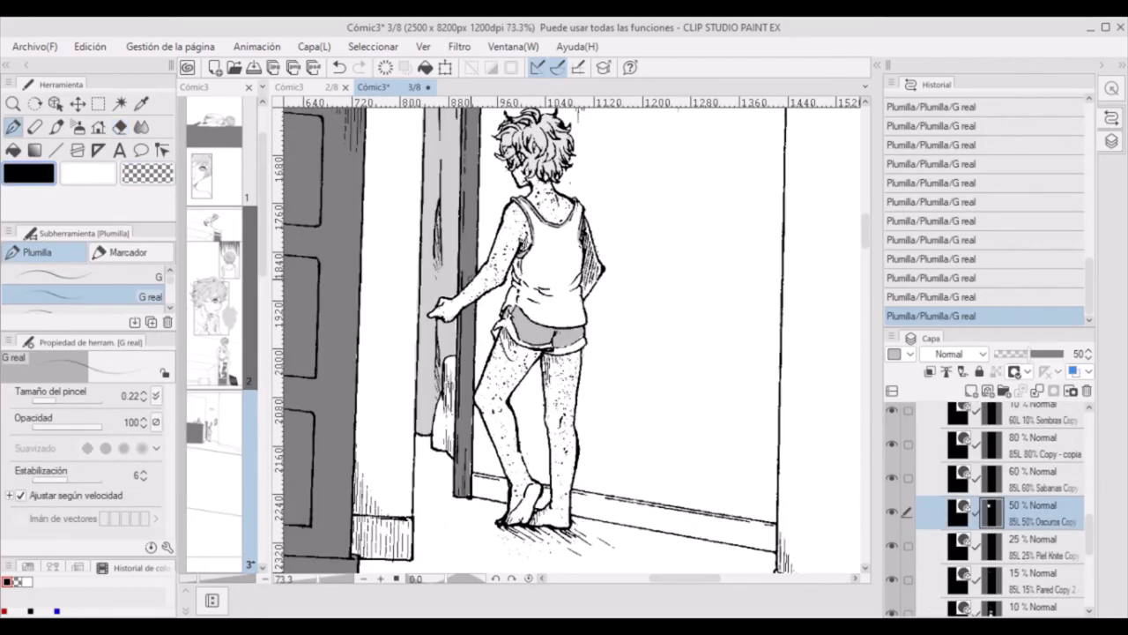
scroll(512, 221, up, 3)
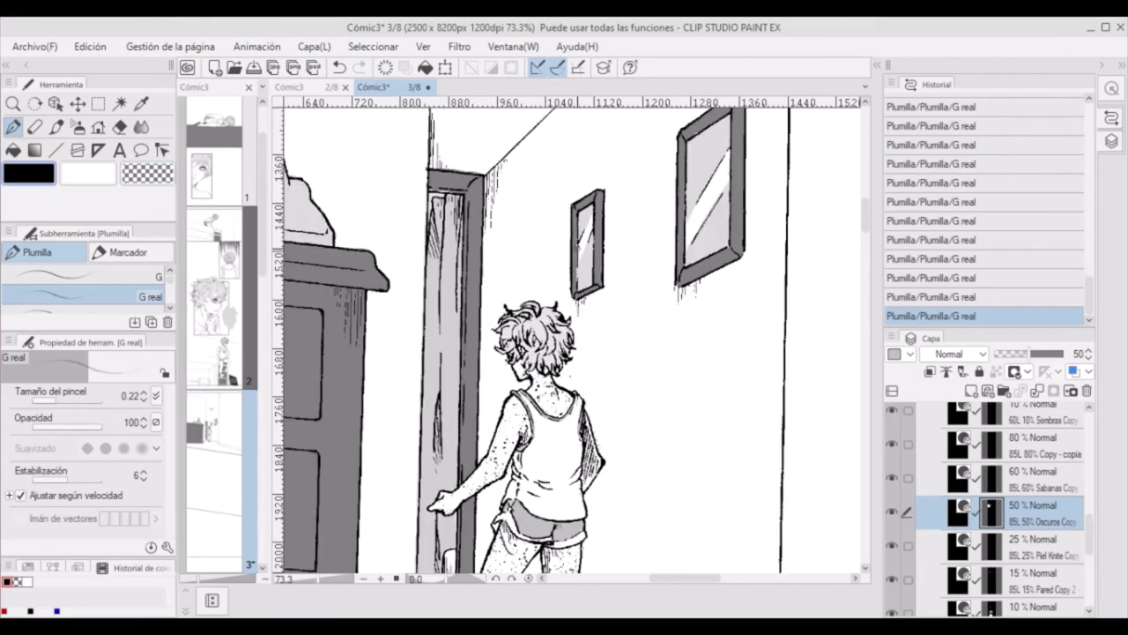
click(1040, 608)
click(341, 67)
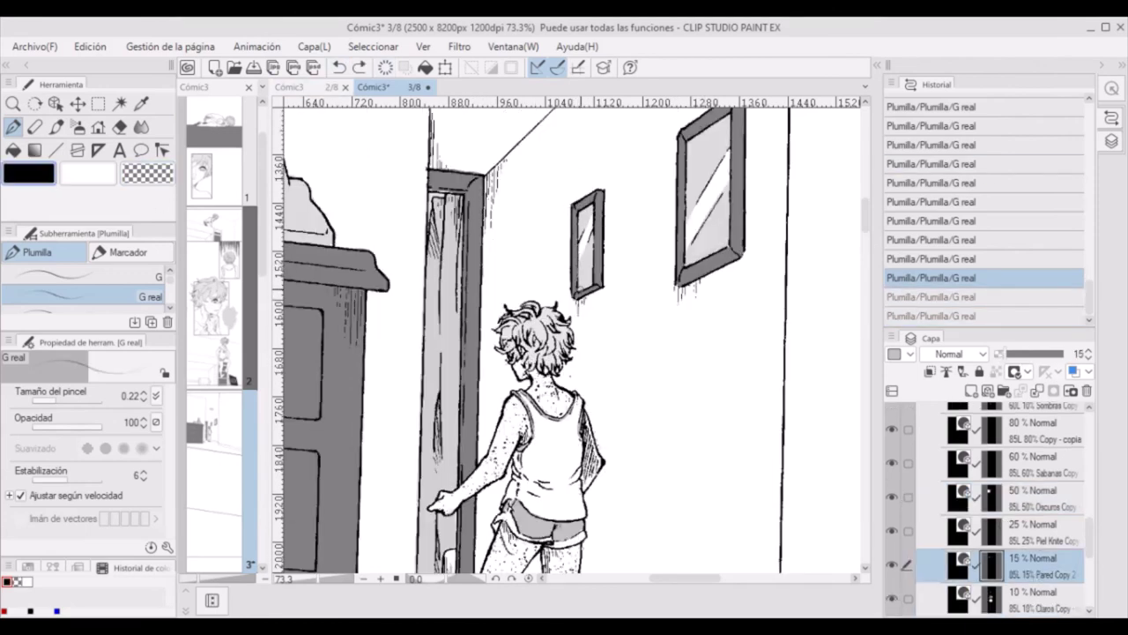
key(ctrl+y)
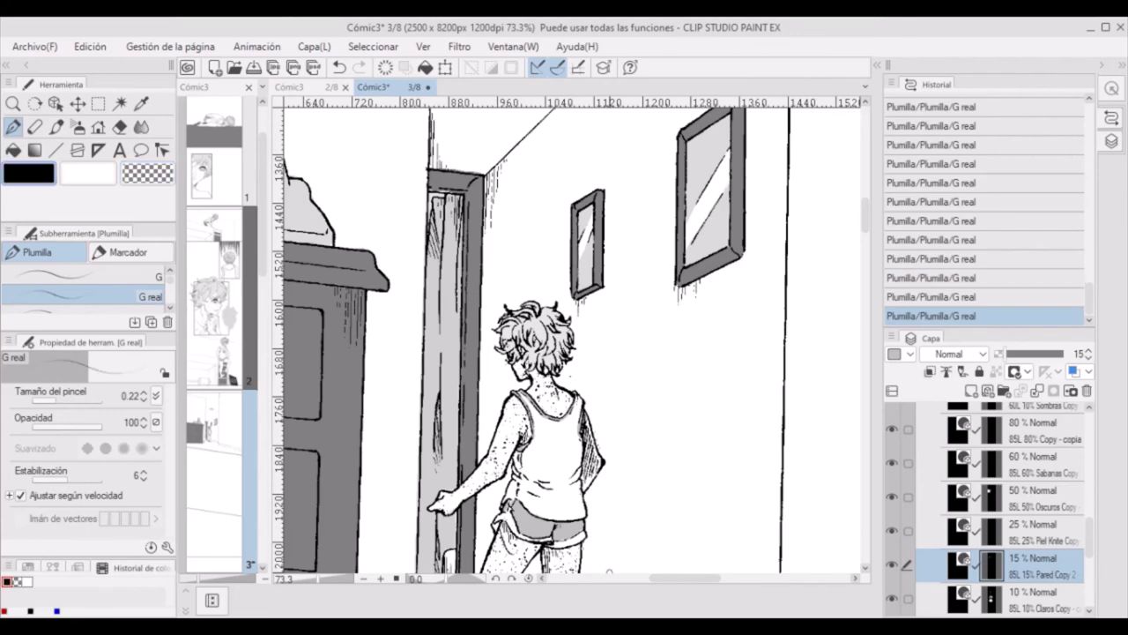
click(1031, 481)
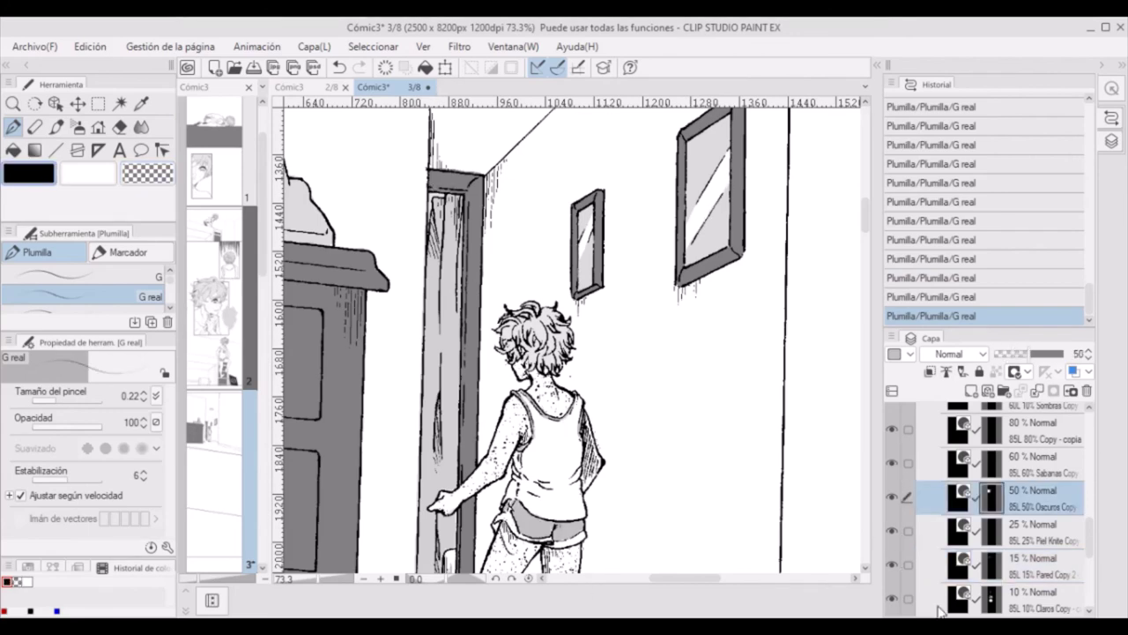
- Hide the Panel Folder 1 copy and the Viñeta 3 folder, show the Panel Folder 2 copy and save the page
scroll(704, 311, down, 5)
scroll(703, 311, down, 3)
scroll(1076, 440, down, 3)
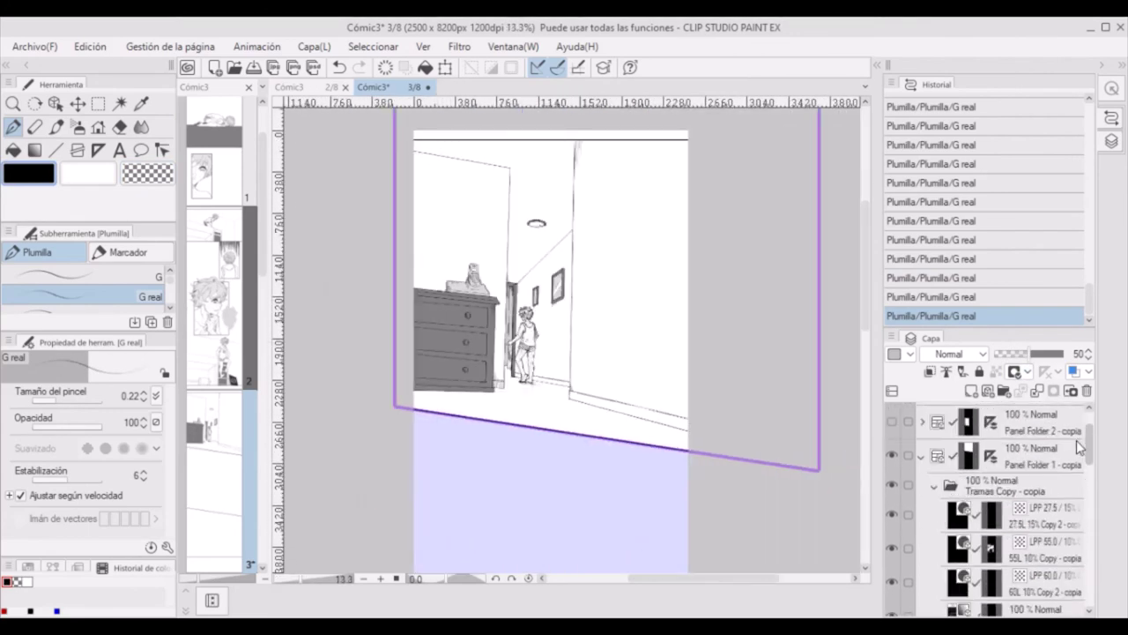
click(1032, 476)
click(892, 509)
scroll(853, 387, down, 3)
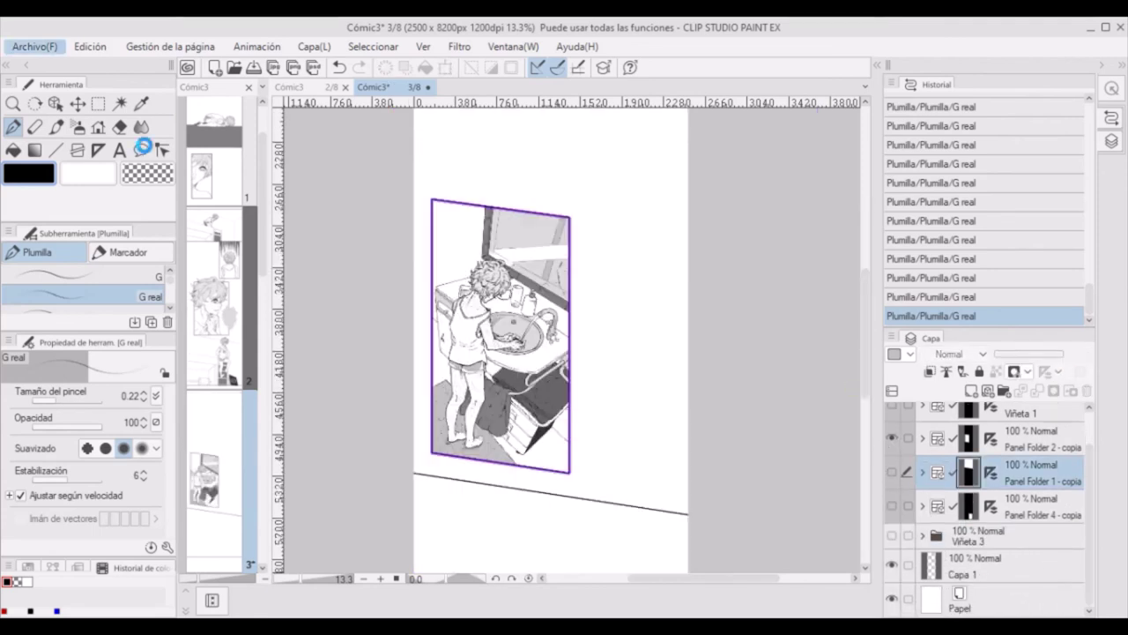
key(ctrl+s)
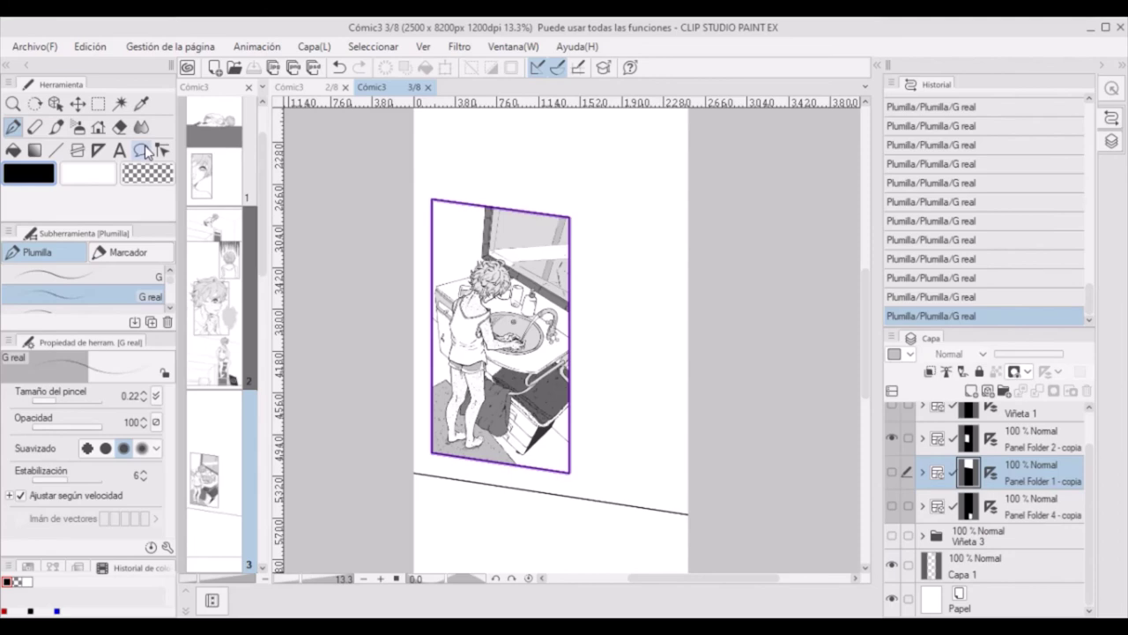
- Hide the Panel Folder 2 copy, show Viñeta 3 and the Panel Folder 4 copy, and select Viñeta 3's 55L 10% tone layer
click(892, 438)
click(892, 535)
scroll(811, 461, up, 2)
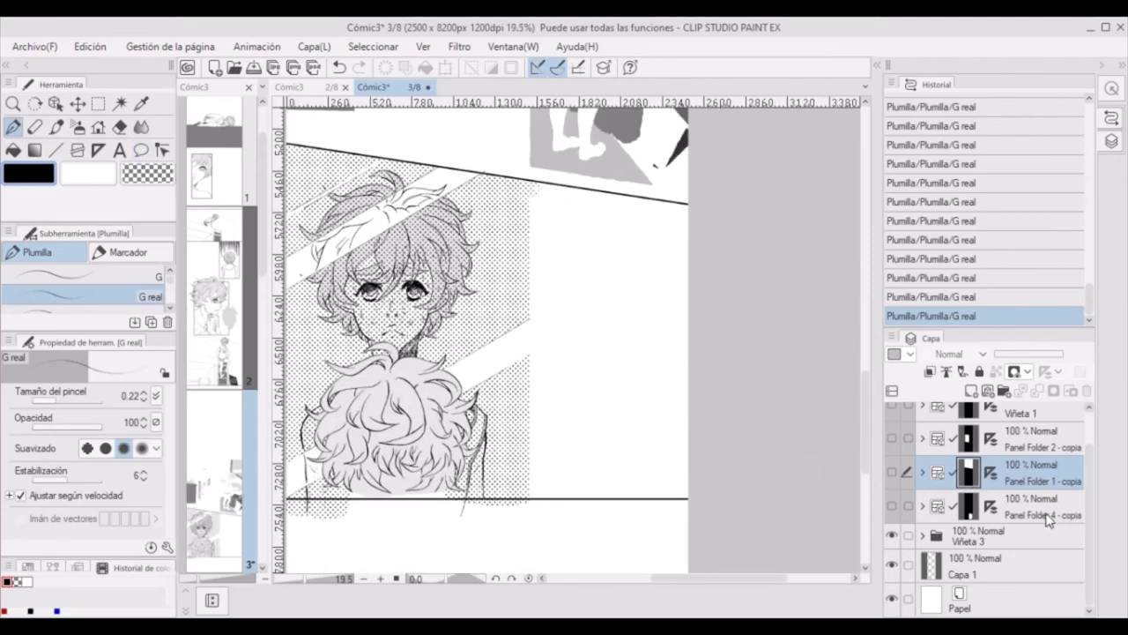
click(892, 506)
click(922, 535)
scroll(996, 529, down, 3)
click(1044, 533)
- Outline the missing dotted background under the slanted frame with a straight line and ink brush strokes, and try filling it
click(56, 150)
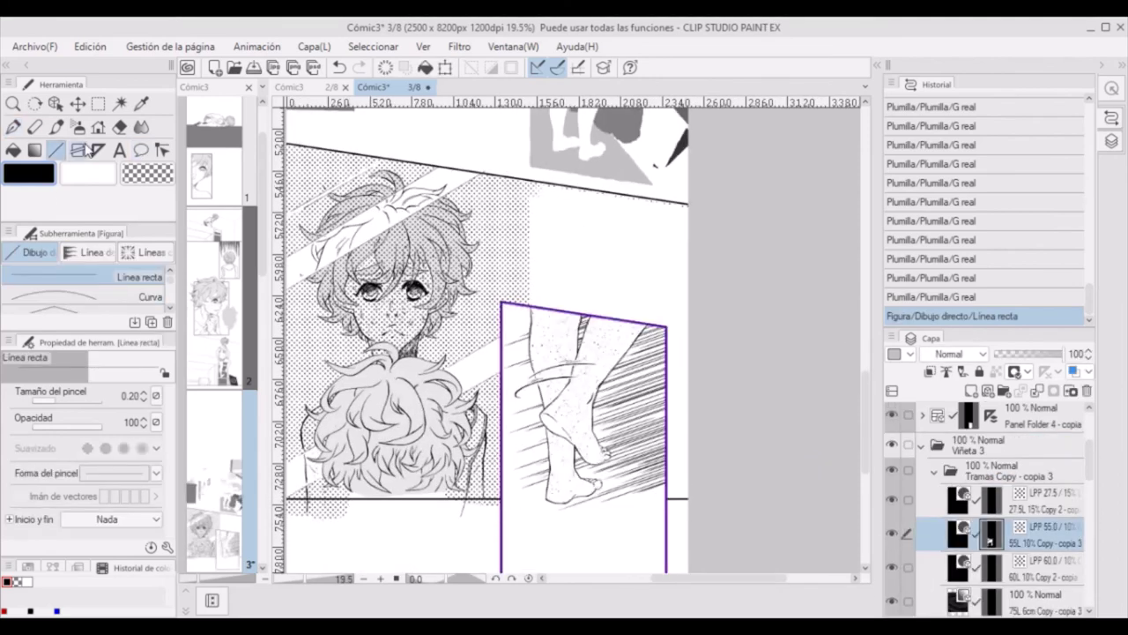
key(b)
key(g)
key(ctrl+z)
- Trace tone outlines along the legs panel's frame and the light beam's edge on the 55L 10% layer, and try filling the background
key(p)
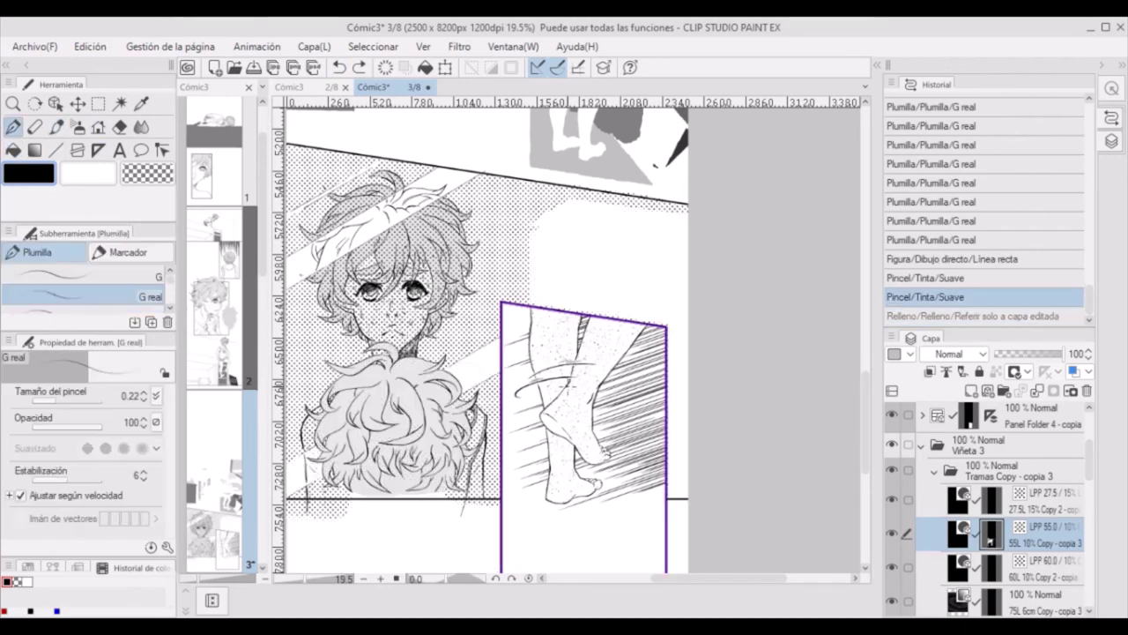
key(g)
key(ctrl+y)
key(ctrl+z)
key(p)
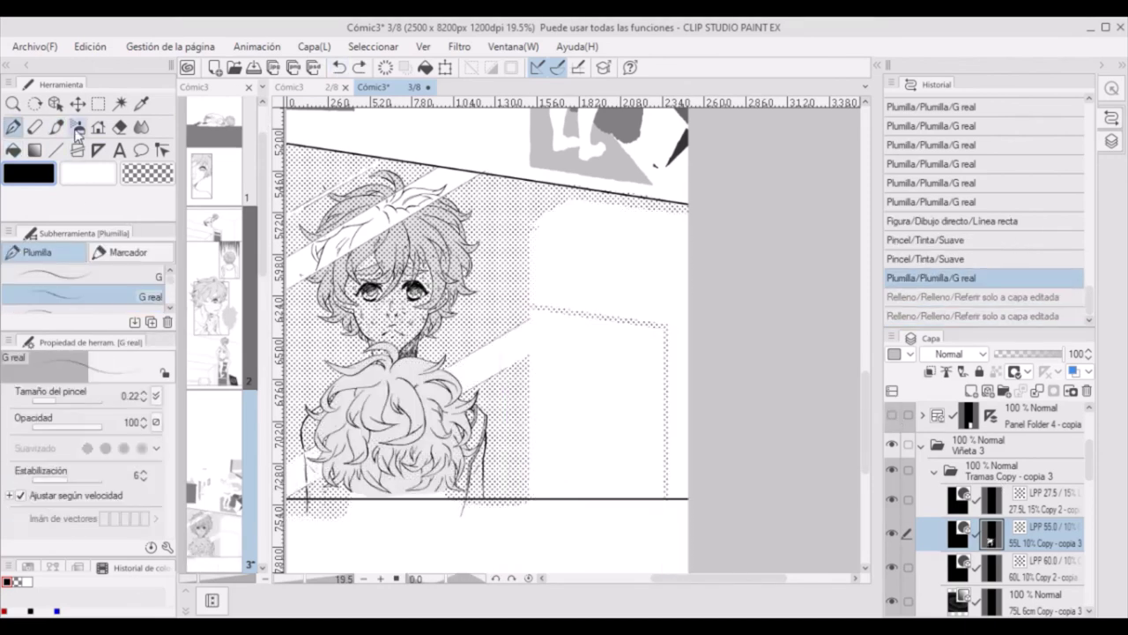
key(g)
key(ctrl+y)
click(338, 67)
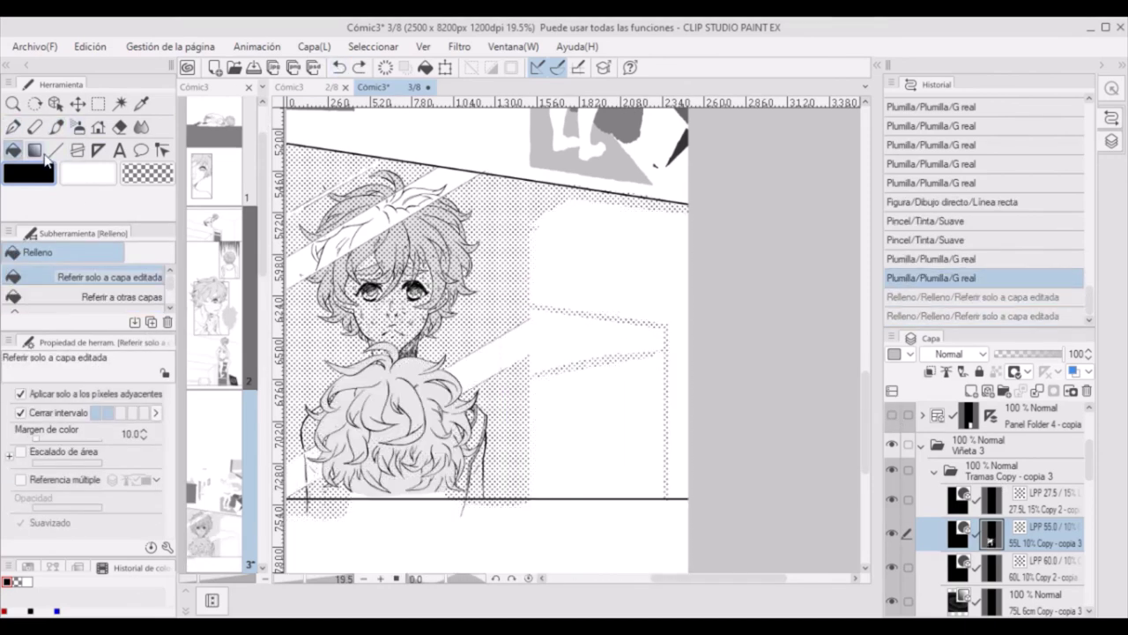
- Close the outline with the ink brush, fill the background around the light beam with dotted tone and erase the overflow above the frame
key(b)
key(g)
key(ctrl+y)
key(e)
key(ctrl+y)
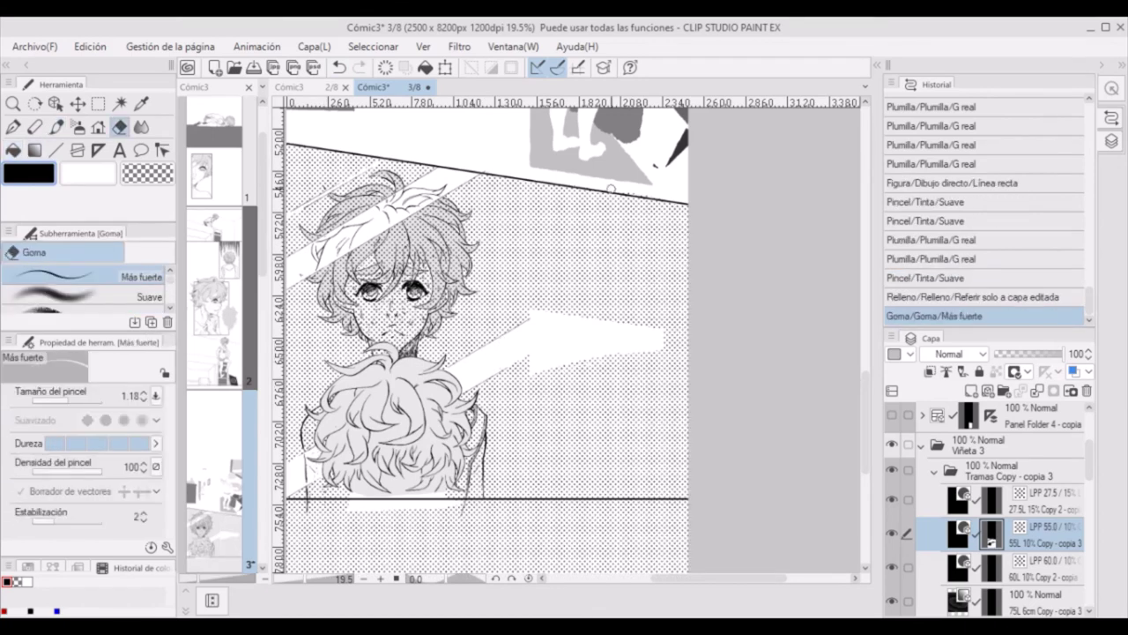
key(ctrl+y)
- Select the area below the last panel's frame, delete the dotted tone there and deselect
key(m)
scroll(692, 534, down, 3)
drag(692, 534, 279, 384)
key(Delete)
key(ctrl+d)
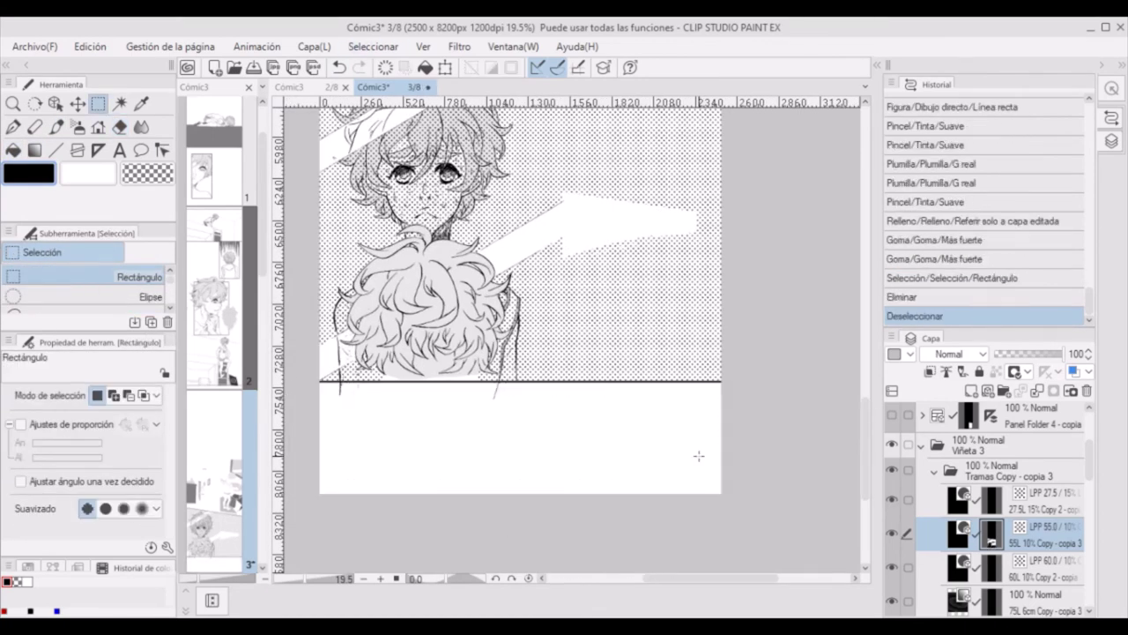
- Erase the leftover tone and the body lines hanging below the frame, using the Panel 3 Copy - copia layer for the lines
key(e)
click(341, 415)
scroll(1040, 512, down, 5)
click(964, 569)
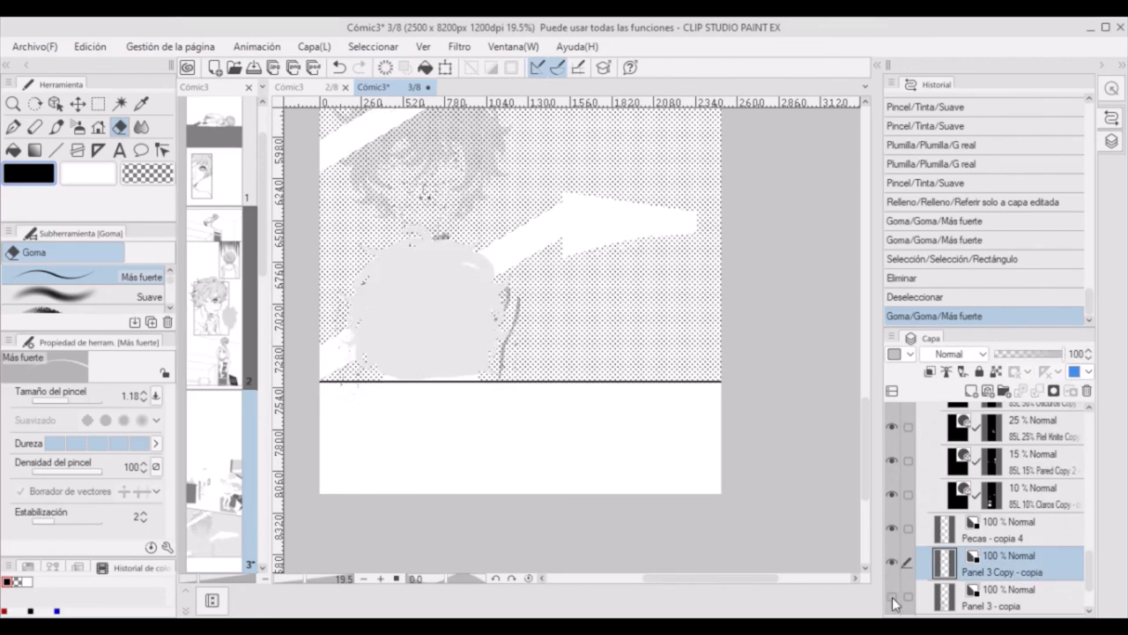
drag(339, 385, 343, 403)
drag(340, 386, 344, 402)
- Brush the missing light hair tone down to the lower frame on the 85L 10% Claros layer
click(1014, 504)
key(b)
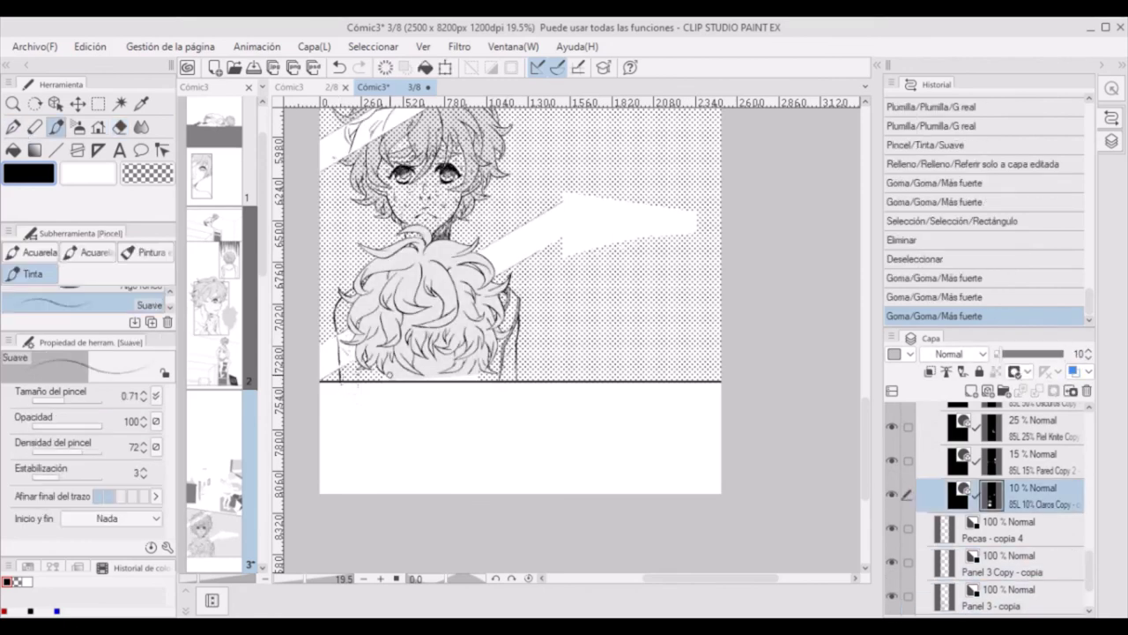
mouse_move(423, 379)
mouse_down()
mouse_move(480, 379)
mouse_move(458, 381)
mouse_up()
- Ink the foreground figure's hair ends down to the frame on the Panel 3 Copy - copia layer and erase their overhang
key(p)
click(1009, 564)
key(e)
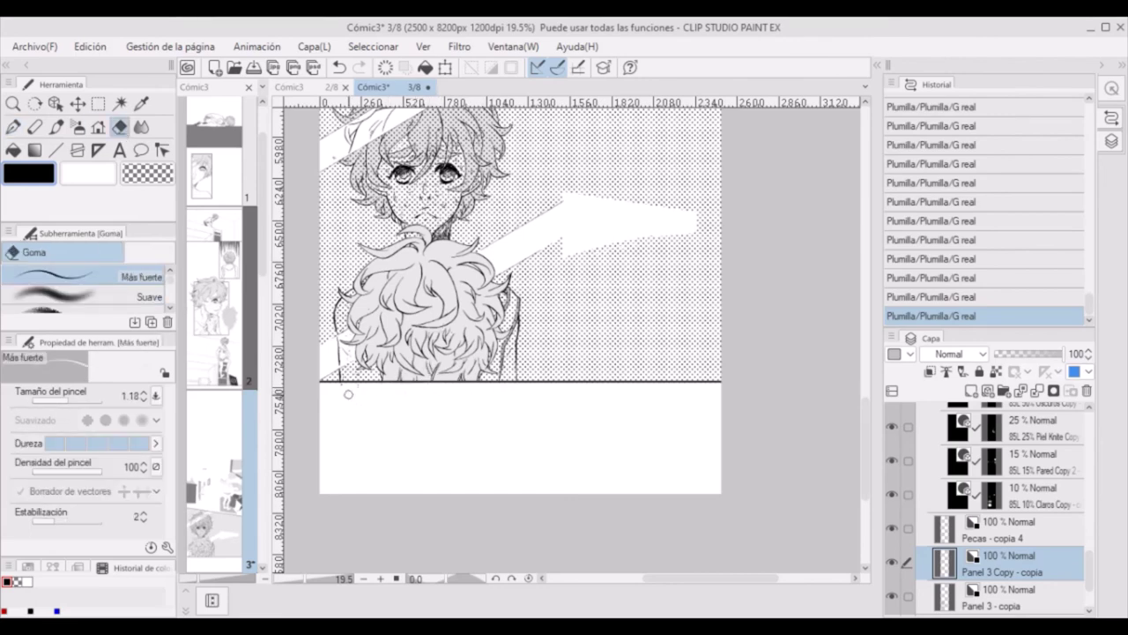
- Erase the stray freckle dots below the lower frame on the Pecas - copia 4 layer
scroll(892, 441, up, 8)
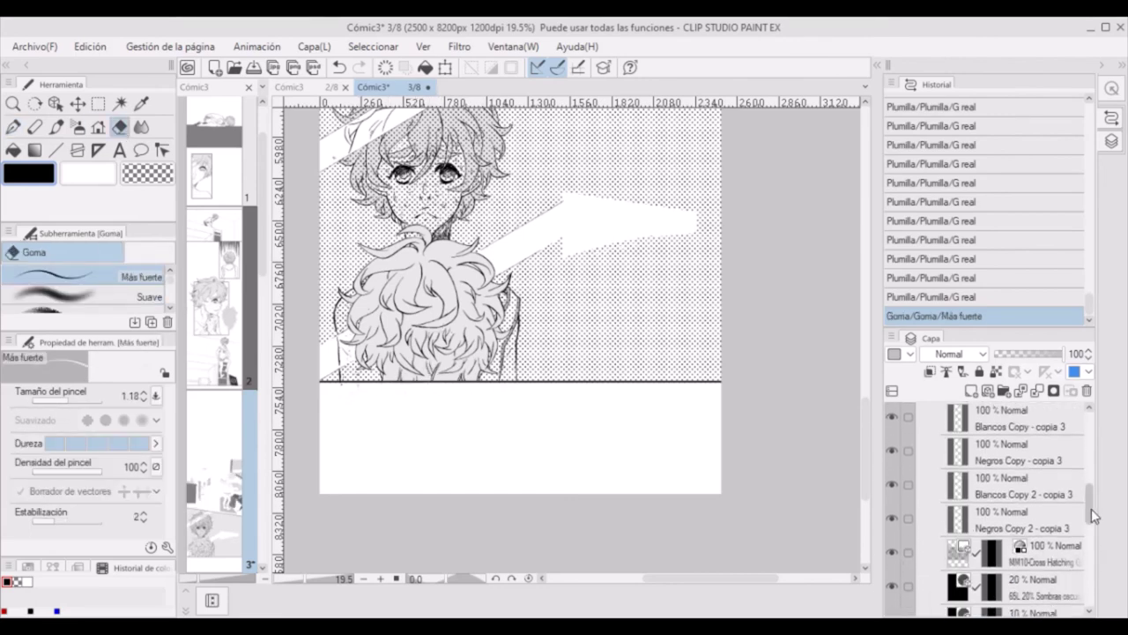
scroll(894, 483, down, 5)
click(1009, 529)
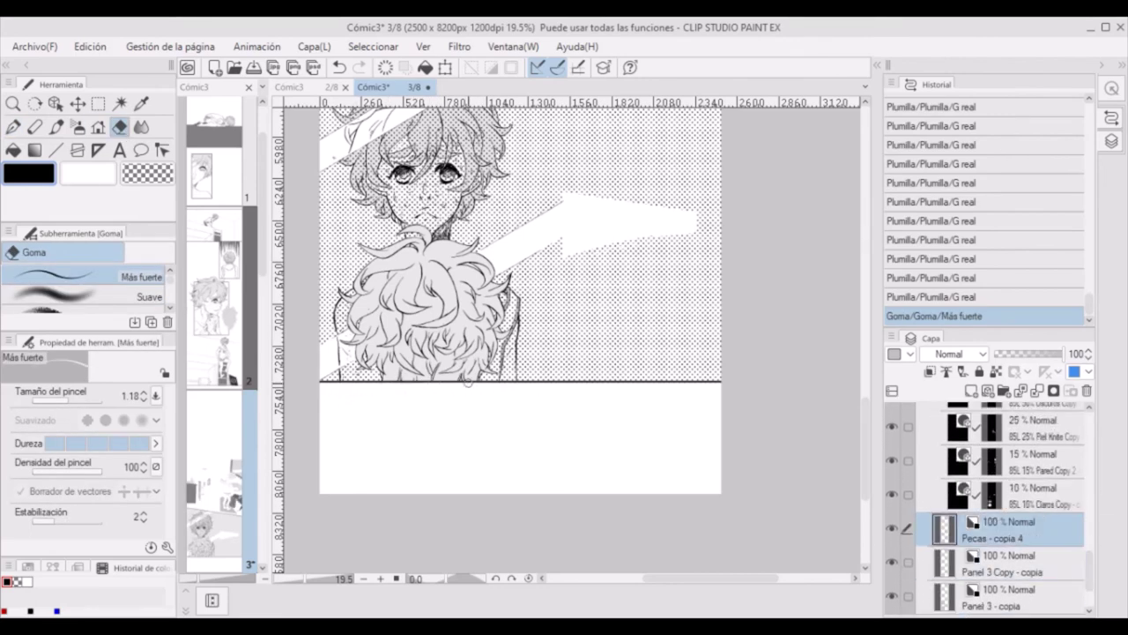
click(385, 387)
scroll(1013, 493, up, 4)
scroll(1027, 551, down, 5)
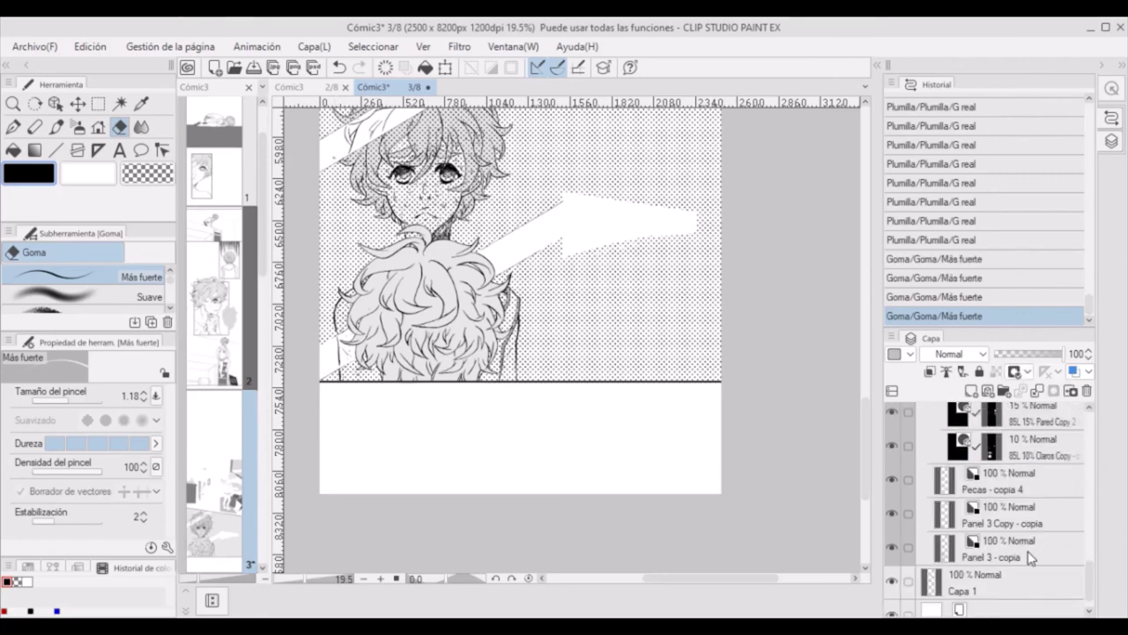
- Show the legs panel on page 3 and delete the unneeded layer inside Panel Folder 4 - copia
click(898, 547)
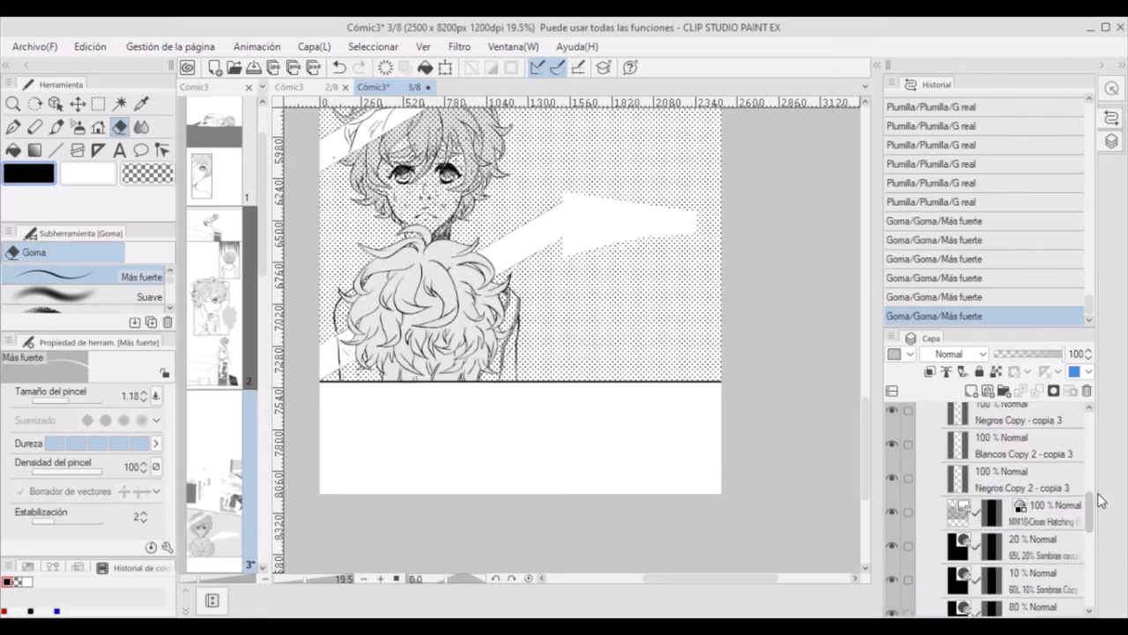
scroll(892, 493, up, 3)
click(891, 447)
click(922, 445)
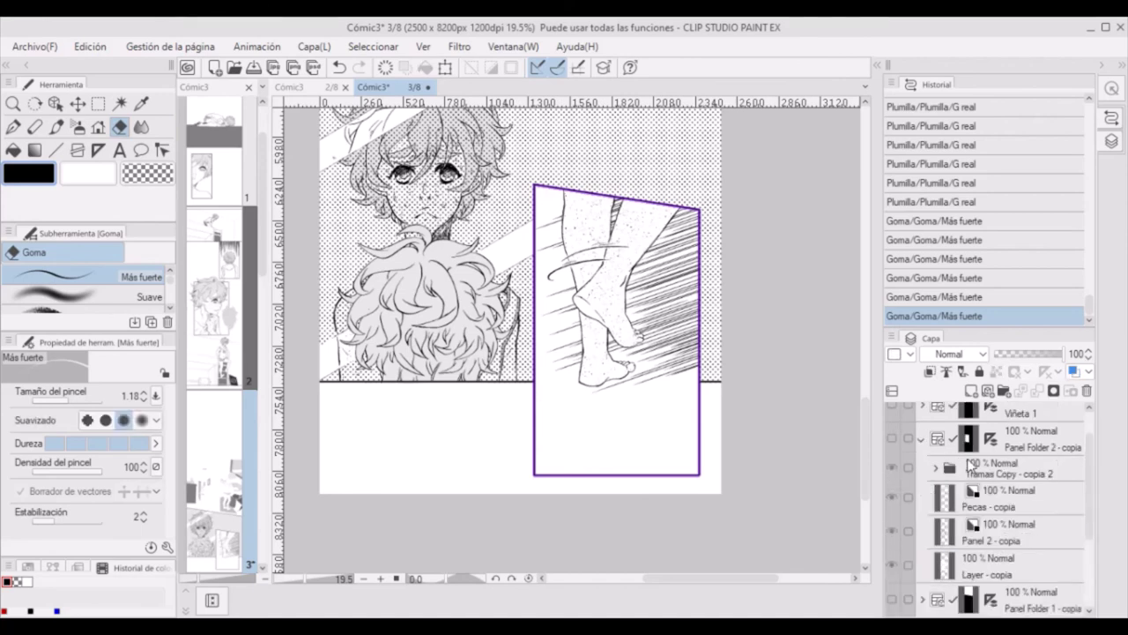
scroll(1013, 493, down, 3)
click(1039, 445)
key(Delete)
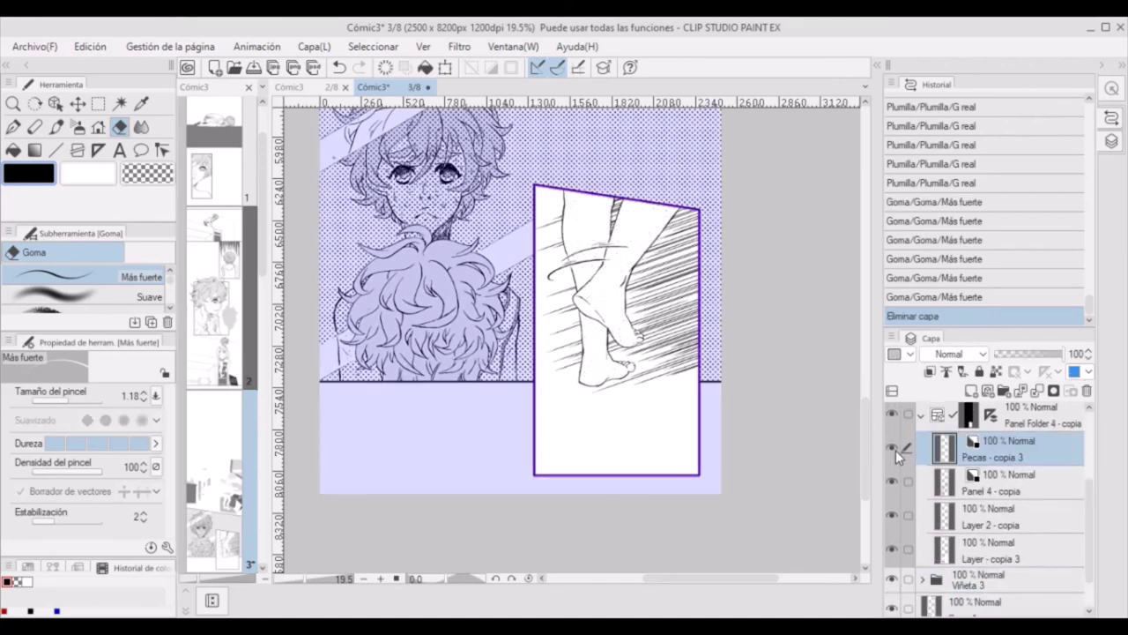
- Try to shift the Pecas - copia 3, Panel 4 - copia and Layer 2 - copia artwork downwards in the legs panel
shift+click(1006, 526)
click(78, 103)
drag(644, 220, 648, 379)
click(338, 67)
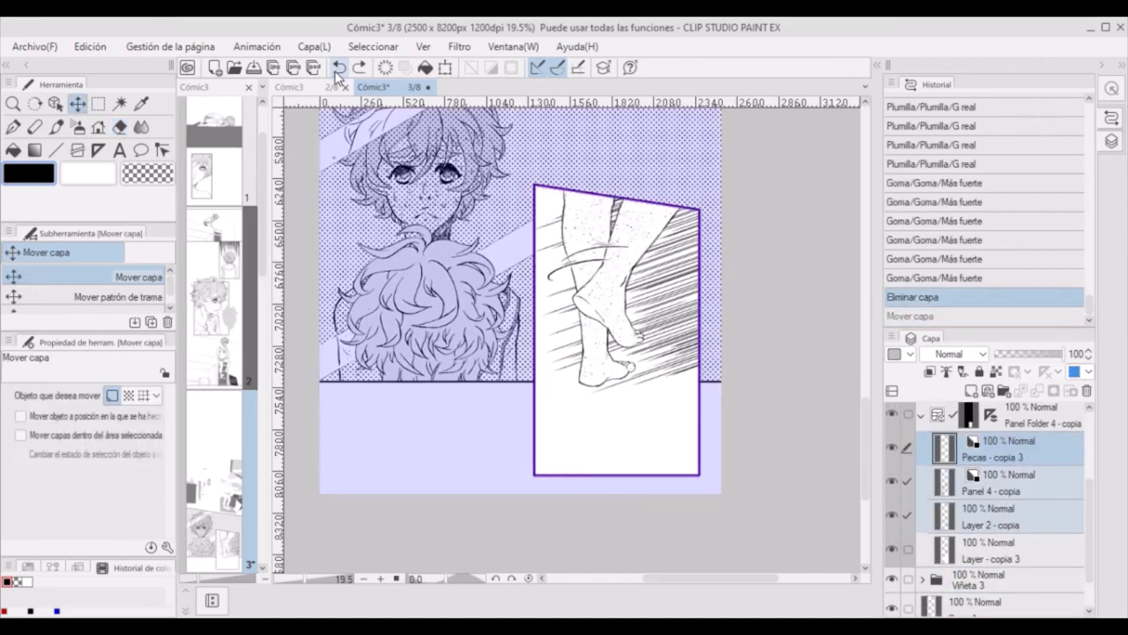
- Collapse Panel Folder 4 - copia, hide Viñeta 1 and the three panel folder copies, and select the Viñeta 3 folder
click(922, 414)
scroll(1089, 514, up, 1)
click(952, 415)
scroll(846, 353, down, 3)
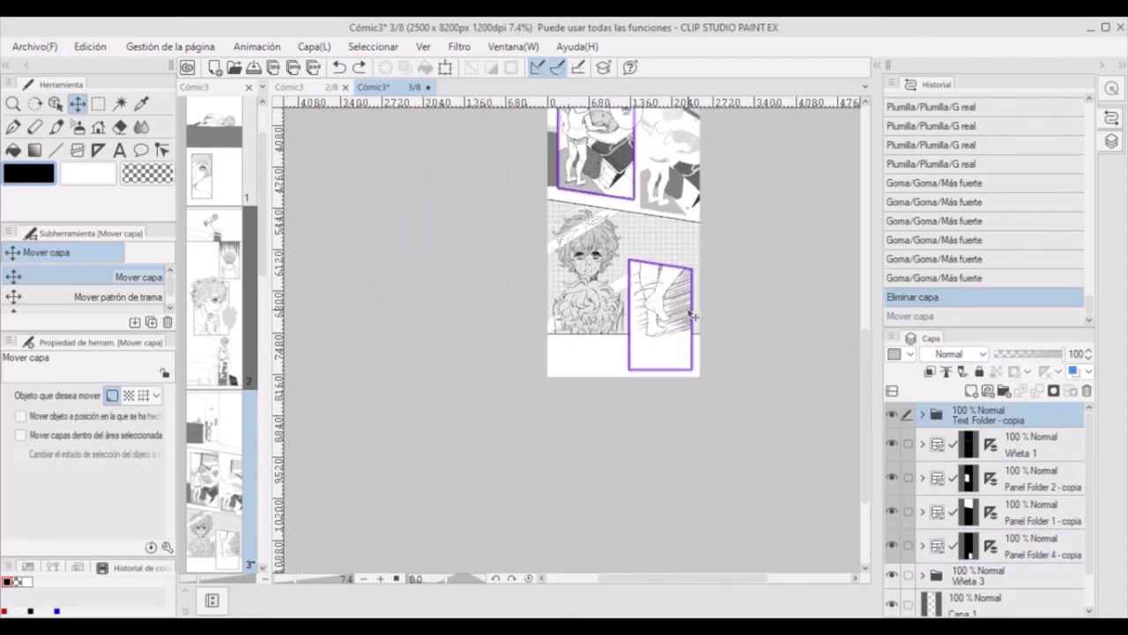
drag(866, 415, 872, 291)
drag(891, 477, 892, 544)
click(969, 574)
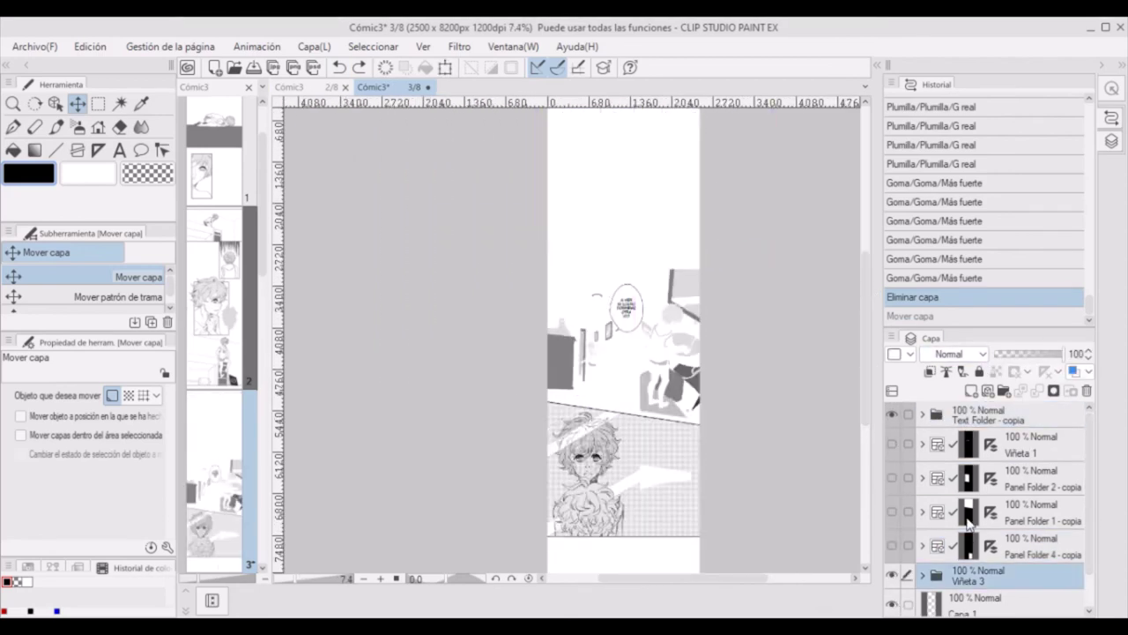
- Lasso the leftover tones and fills above the face panel and delete them from each affected layer in Viñeta 3
key(m)
drag(589, 394, 705, 211)
scroll(1093, 529, down, 3)
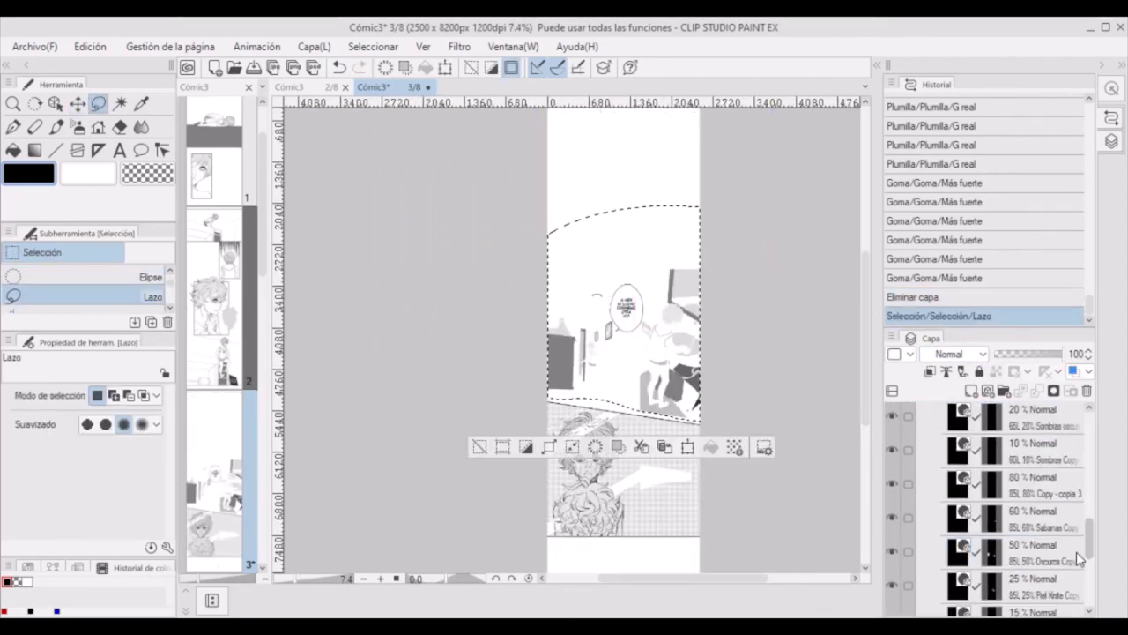
key(Delete)
key(Delete)
key(Delete)
key(Delete)
key(Delete)
key(Delete)
key(Delete)
key(Delete)
drag(1092, 564, 1086, 456)
key(ctrl+d)
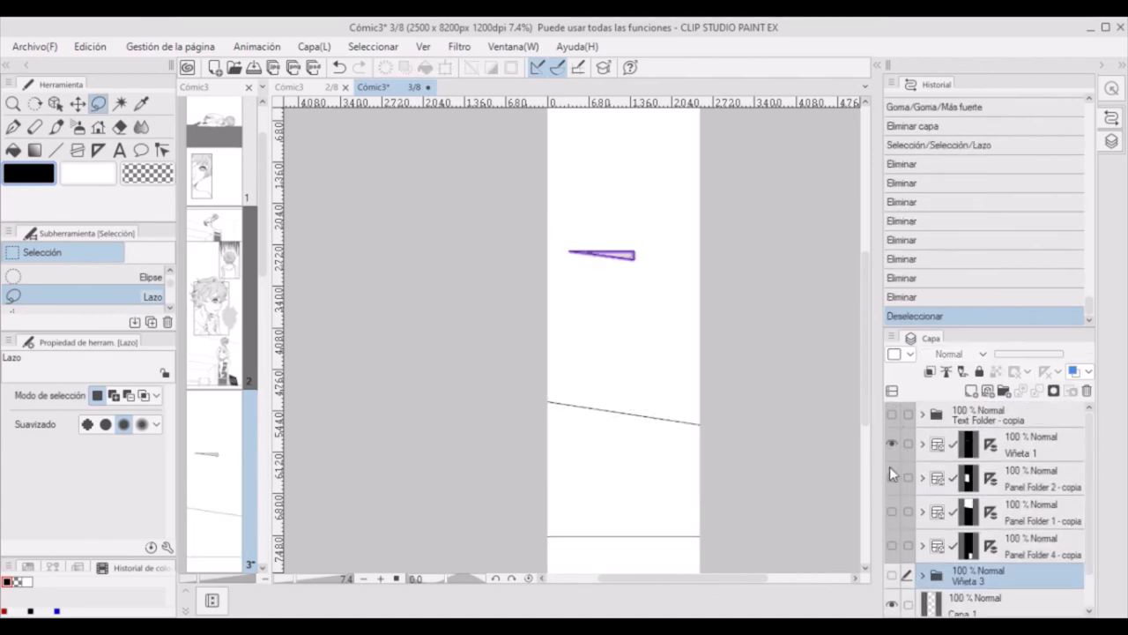
- Show Panel Folders 2, 1 and 4 - copia, turn off their frame rulers, and select Capa 1
drag(891, 477, 891, 545)
click(990, 511)
click(990, 511)
click(990, 540)
click(926, 602)
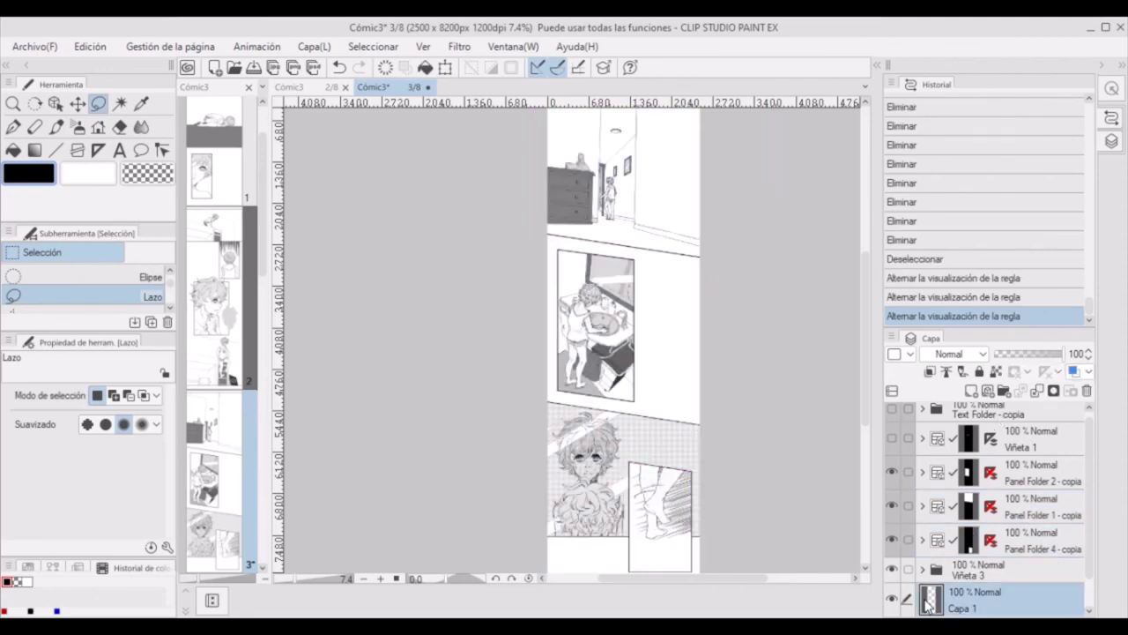
- Show Text Folder - copia and move its balloon and text off the mirror panel into the blank space beside it
scroll(866, 416, up, 3)
scroll(866, 416, down, 2)
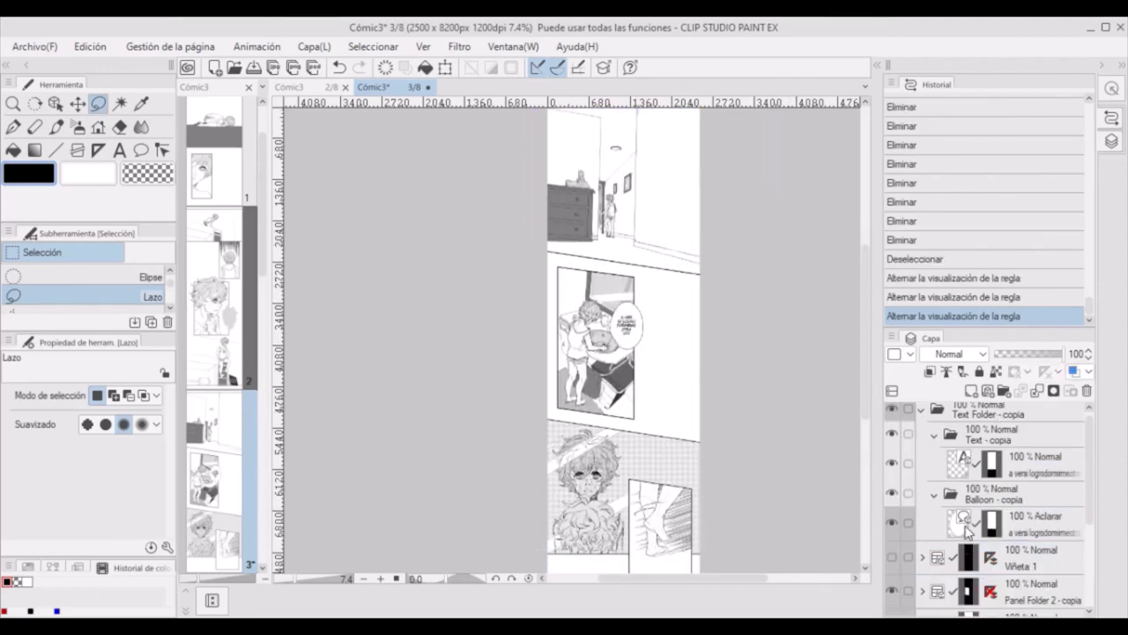
key(o)
click(630, 323)
drag(629, 322, 670, 357)
key(ctrl+z)
key(v)
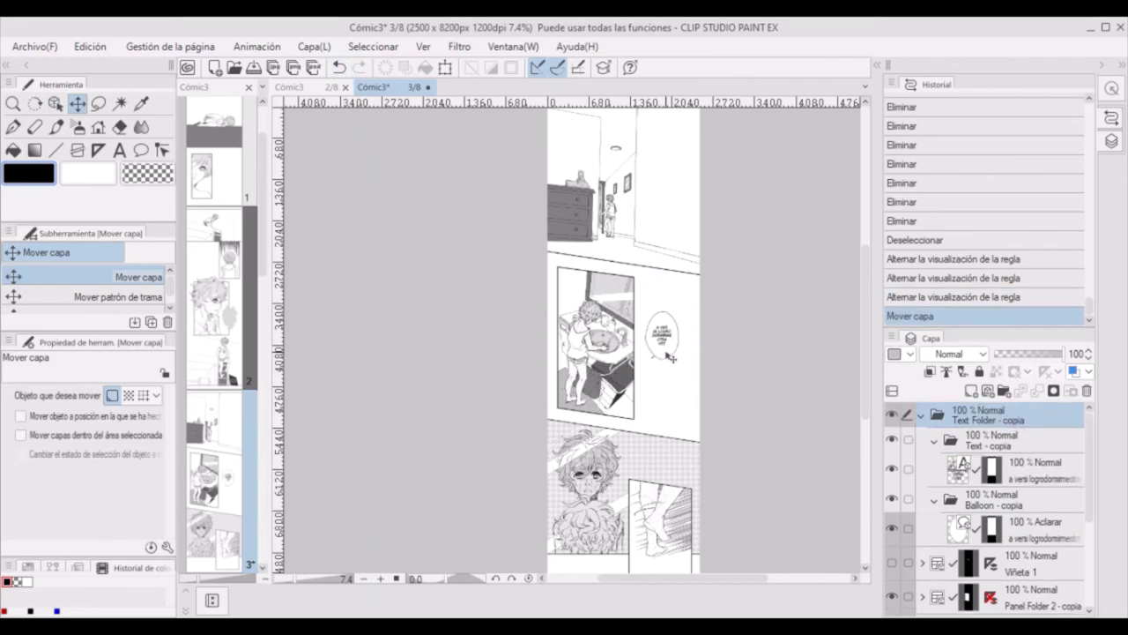
- Move the whole Text Folder - copia so the speech balloon and its text sit beside the boy's face above the legs panel
key(ctrl+comma)
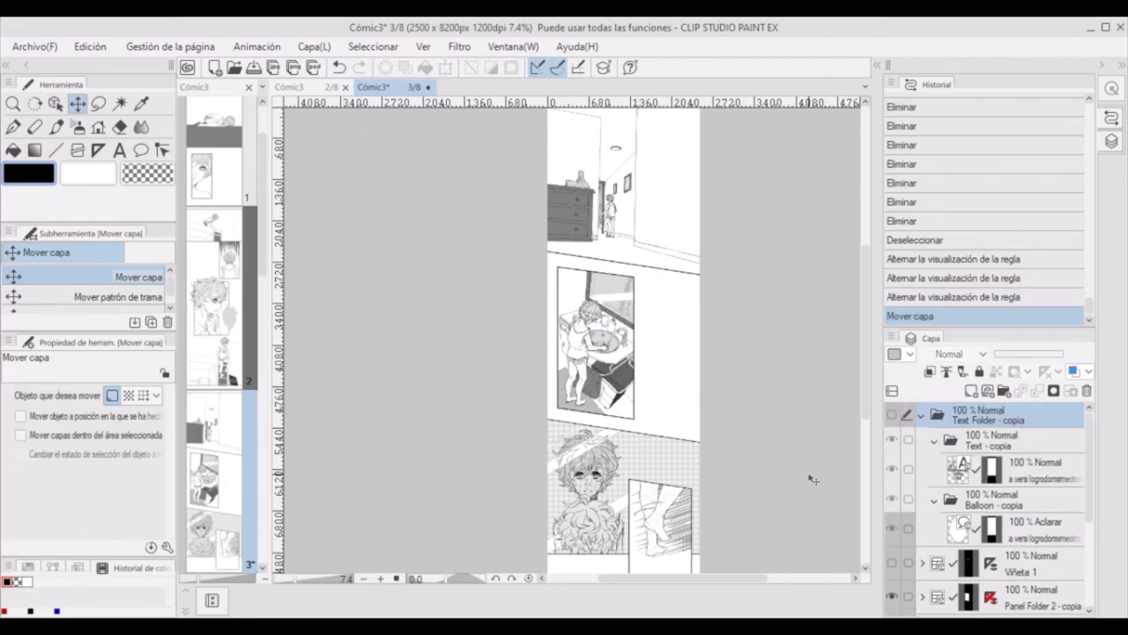
click(892, 414)
click(1022, 529)
key(o)
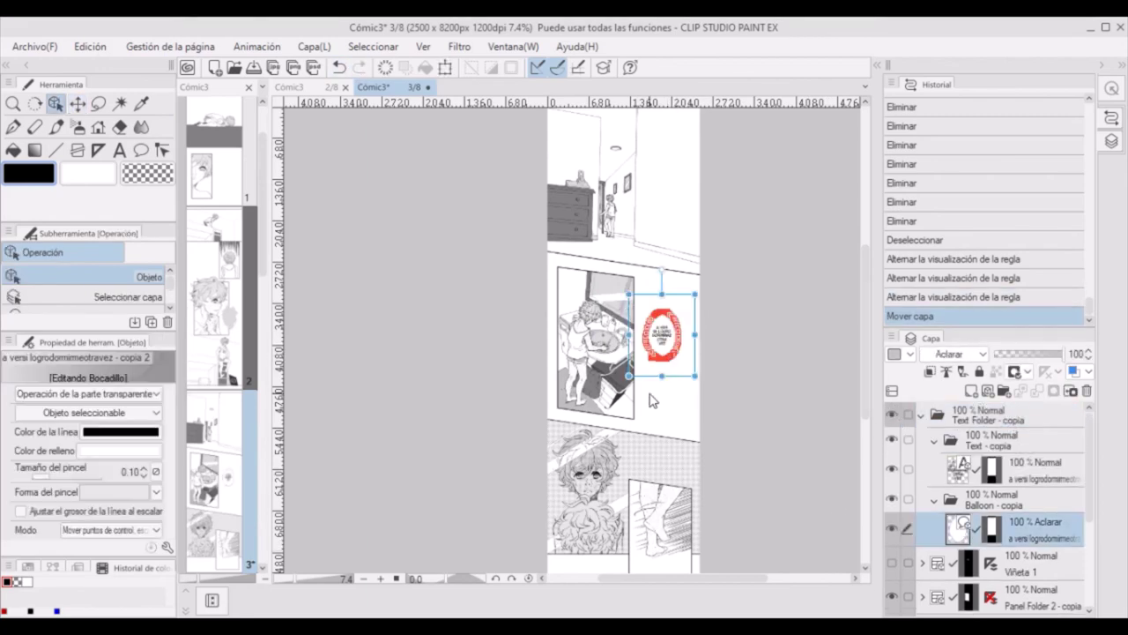
click(978, 414)
key(v)
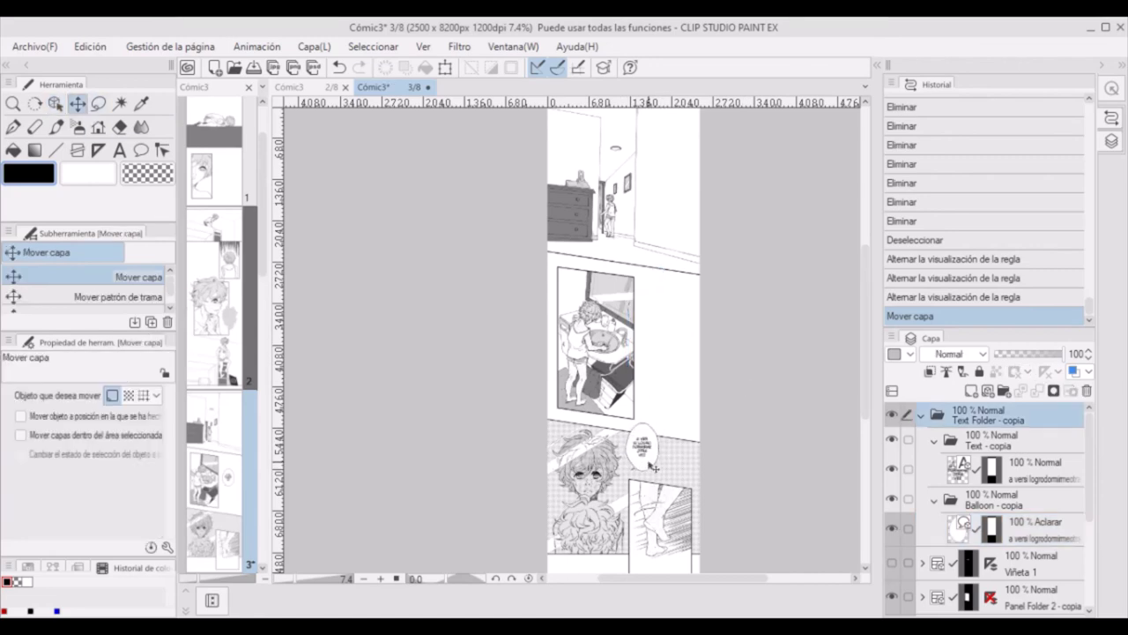
drag(653, 468, 653, 453)
scroll(653, 453, down, 3)
scroll(653, 453, up, 1)
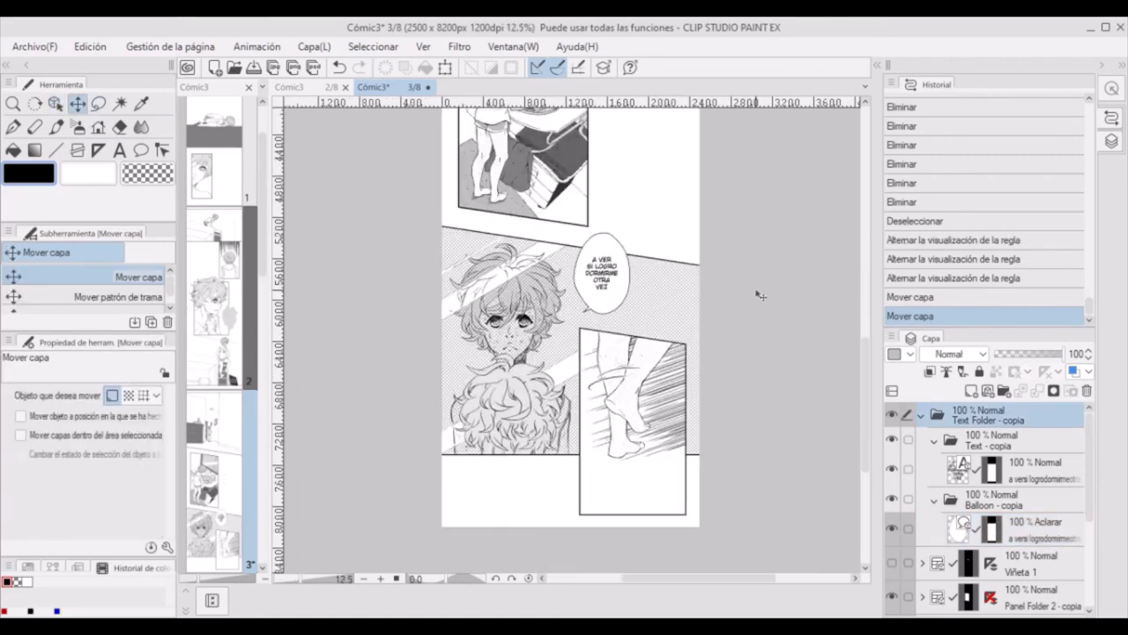
- Enlarge the speech balloon on its own layer and shift it so it is centred around the text
ctrl+click(652, 374)
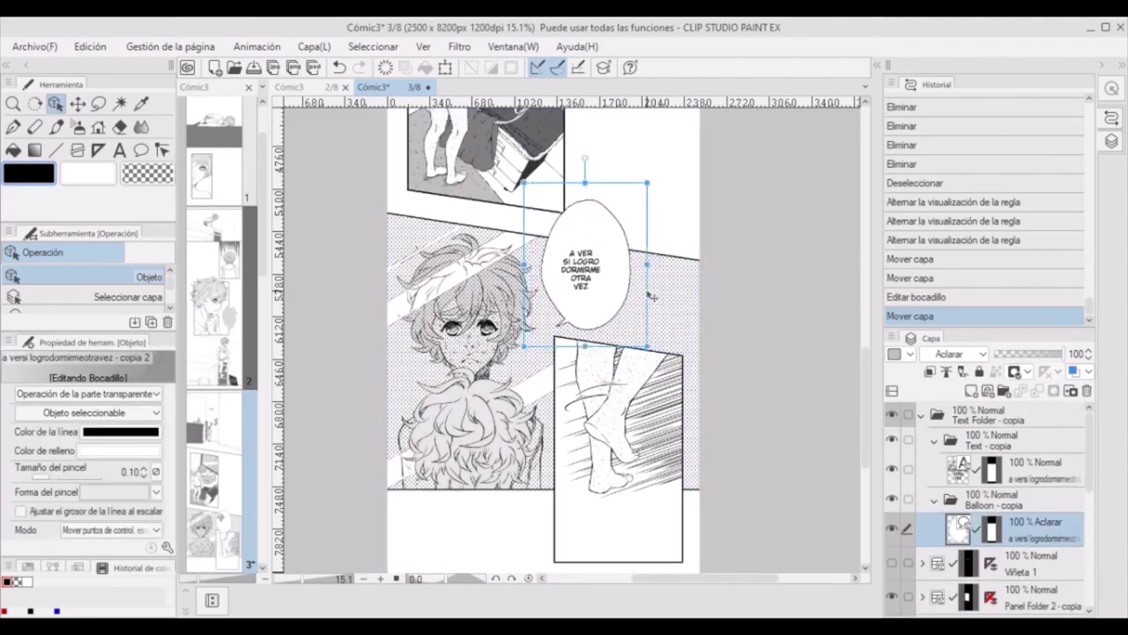
drag(617, 304, 593, 346)
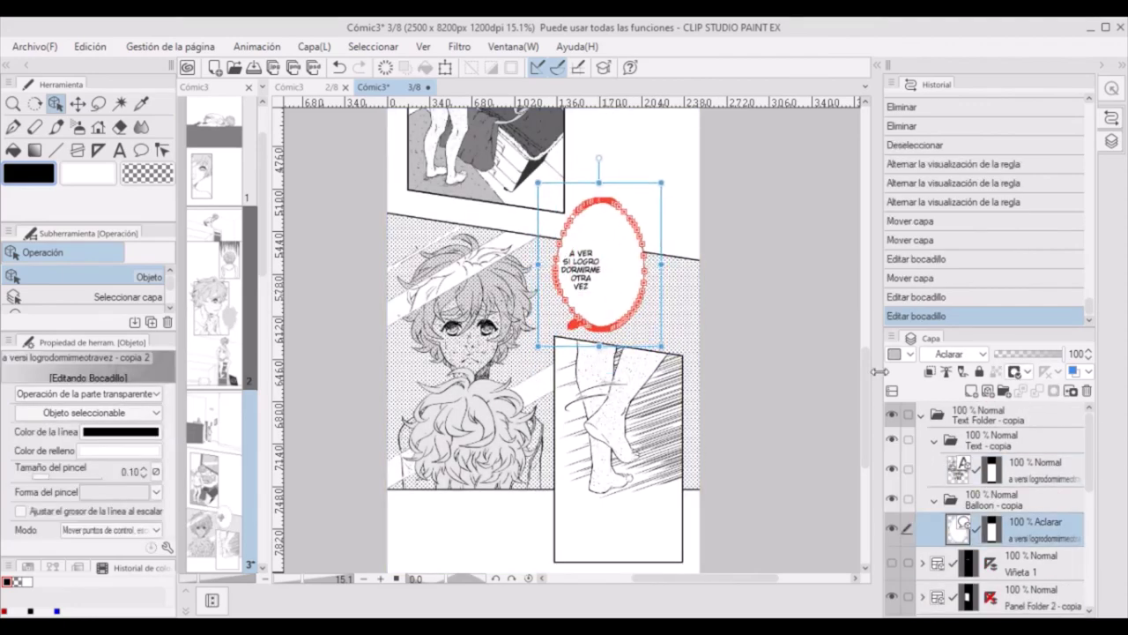
scroll(593, 347, up, 3)
scroll(593, 347, down, 3)
click(141, 150)
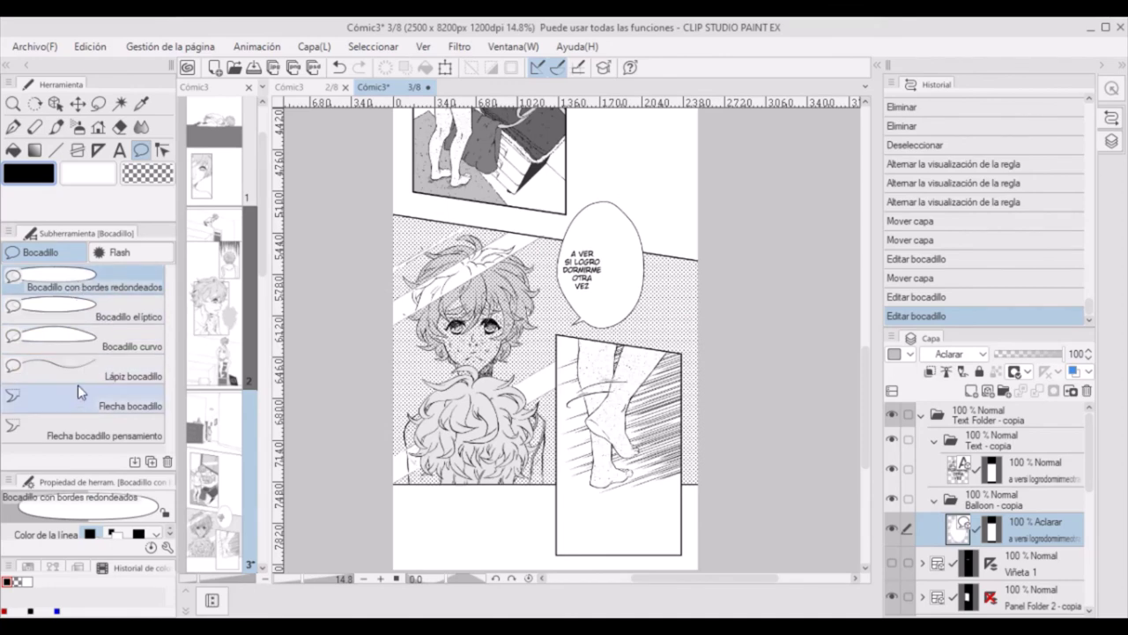
click(337, 69)
drag(621, 326, 603, 321)
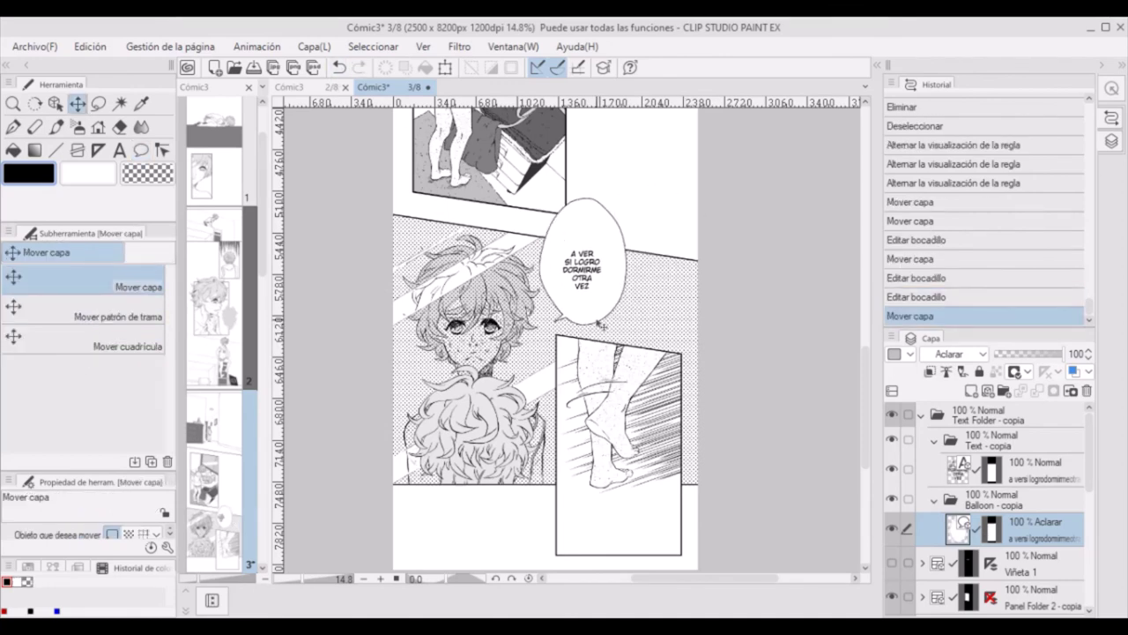
- Hide the text layer inside the speech balloon and save page 3
click(892, 469)
key(ctrl+s)
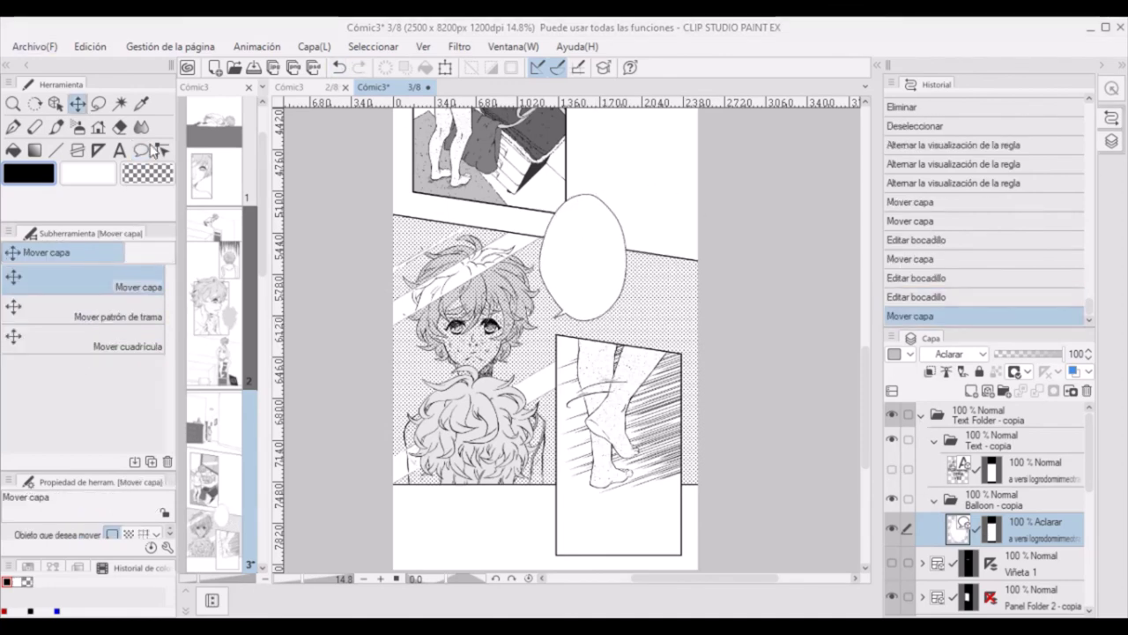
key(ctrl+minus)
key(ctrl+minus)
key(ctrl+minus)
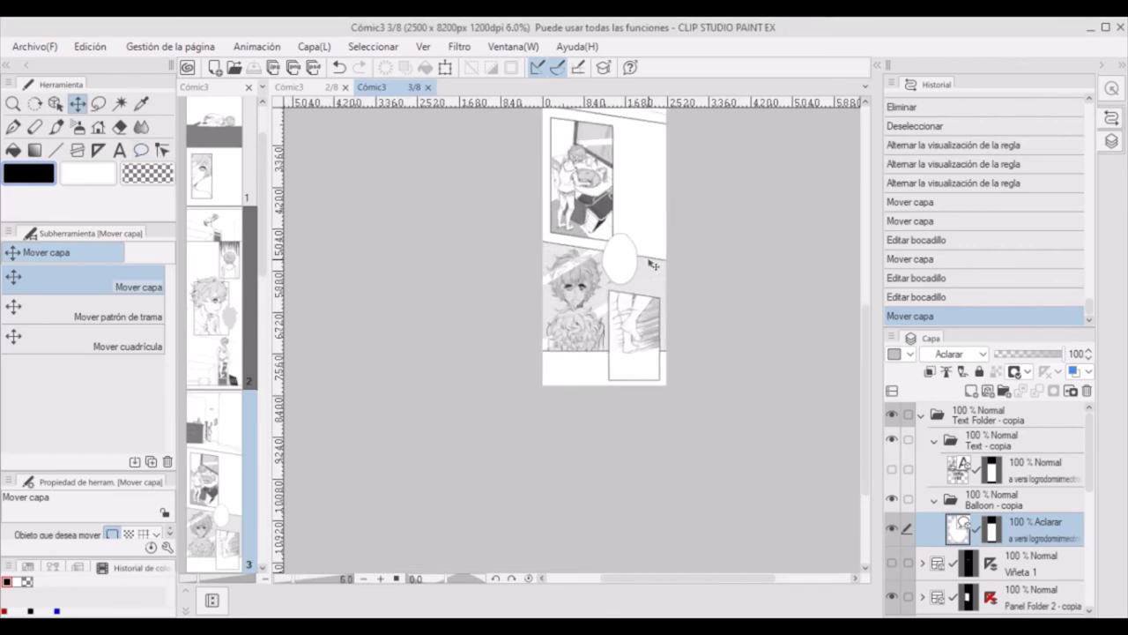
- Open page 1 of the comic and check the full page
scroll(225, 221, up, 5)
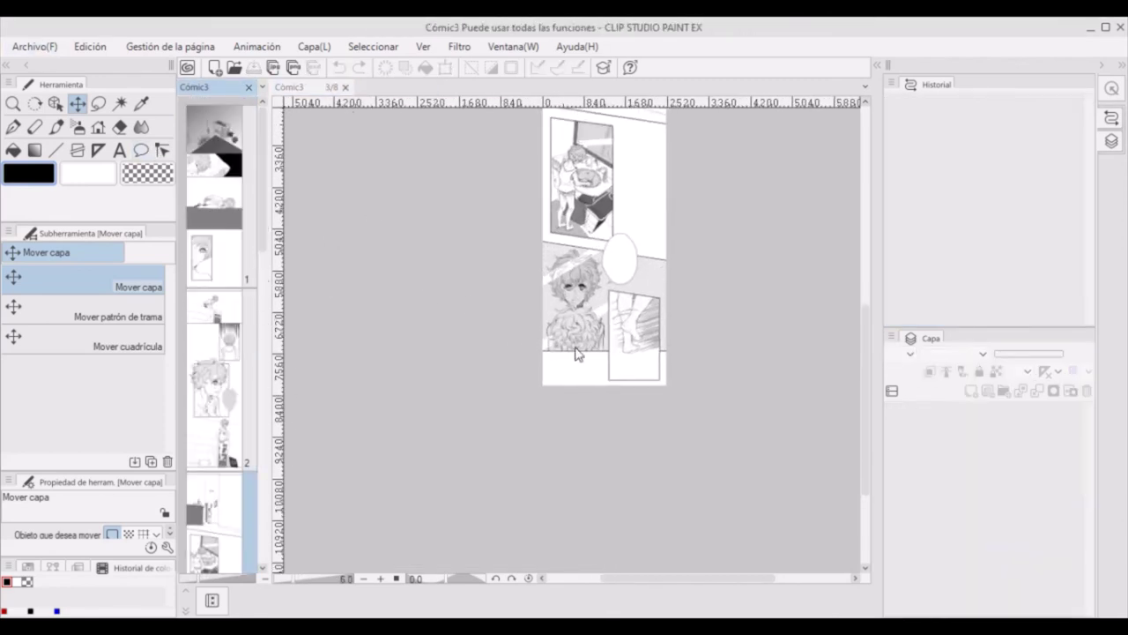
double_click(227, 193)
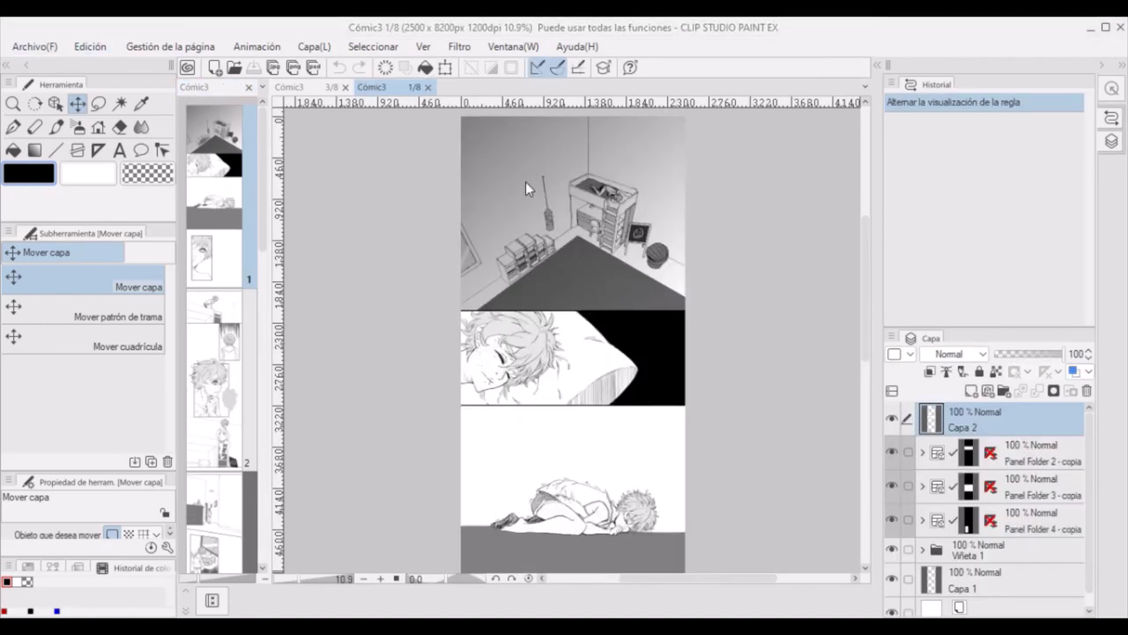
key(alt)
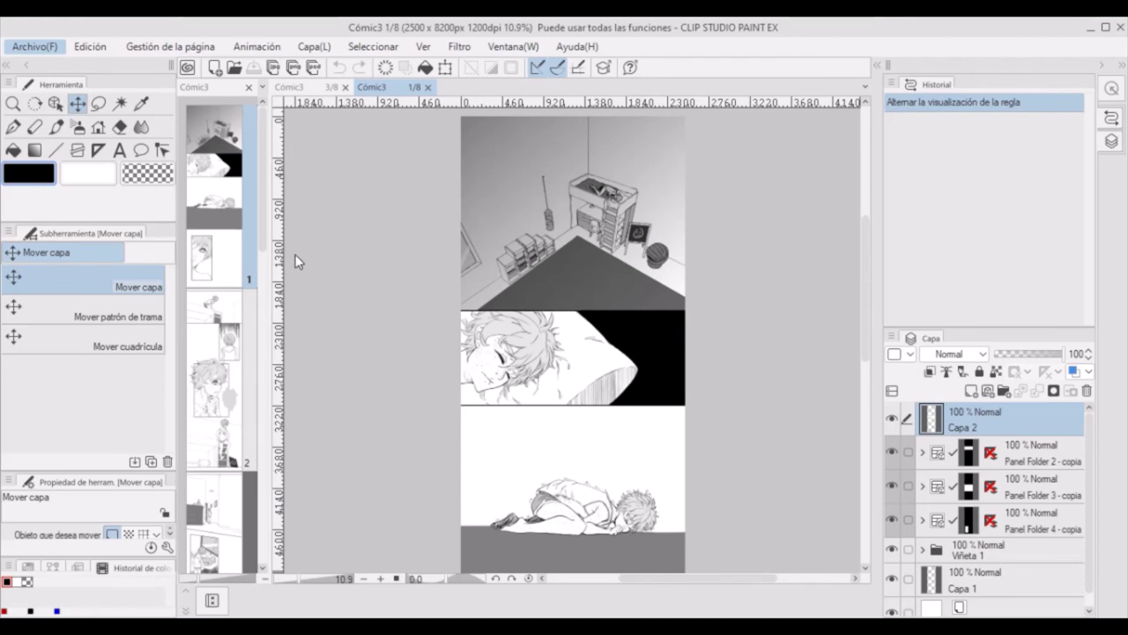
key(alt)
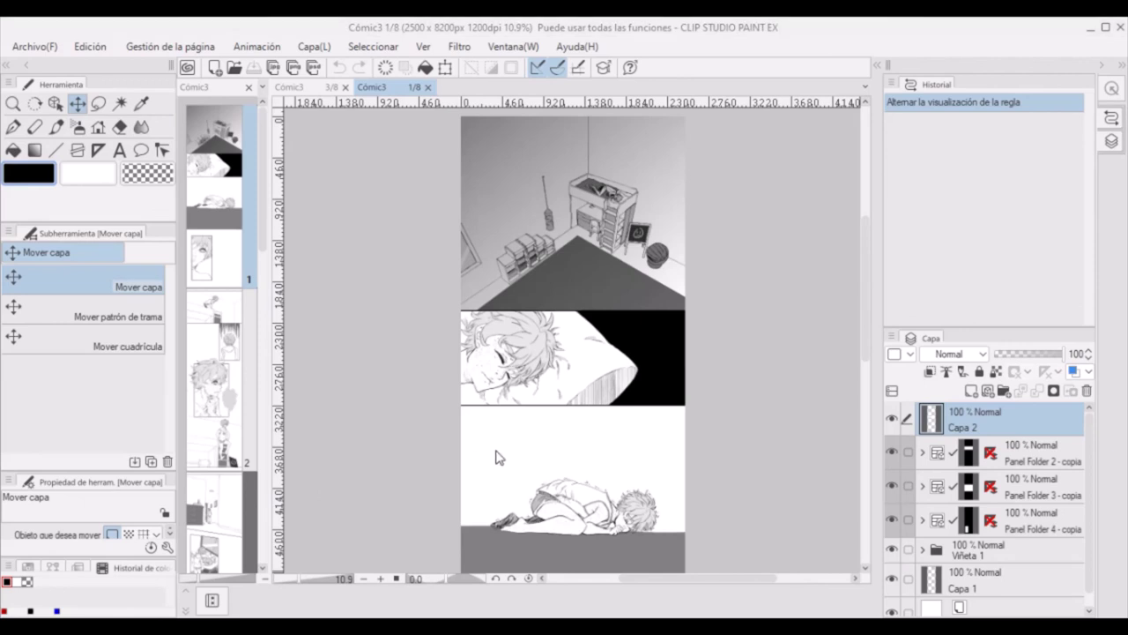
scroll(864, 364, down, 4)
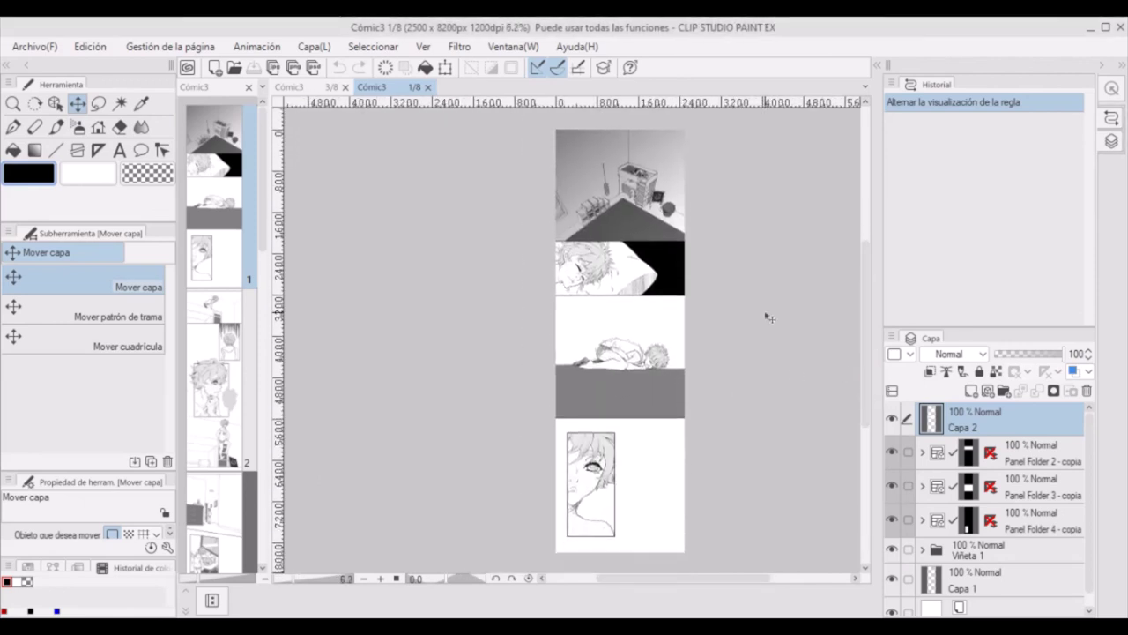